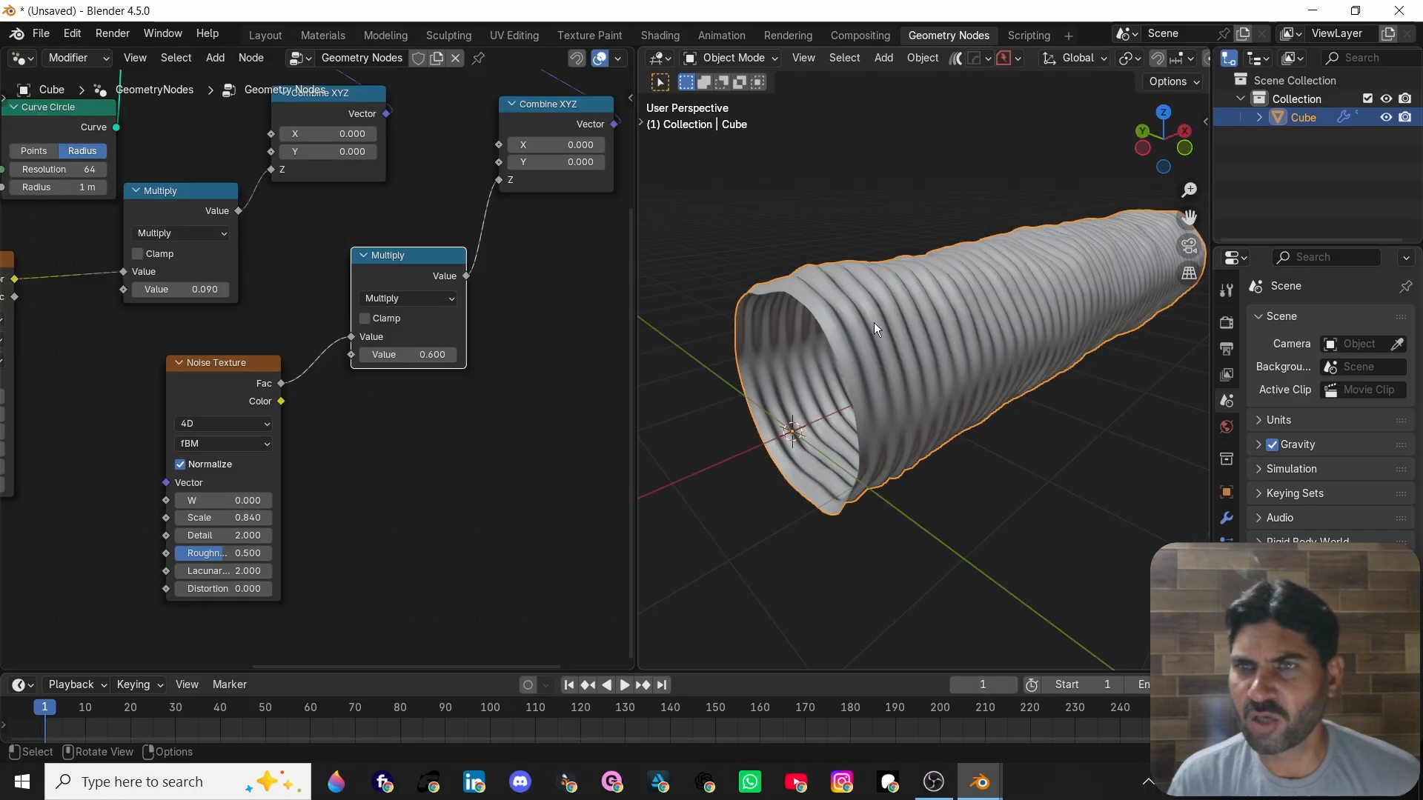
middle_drag(874, 323, 965, 319)
scroll(931, 342, up, 5)
scroll(940, 329, down, 4)
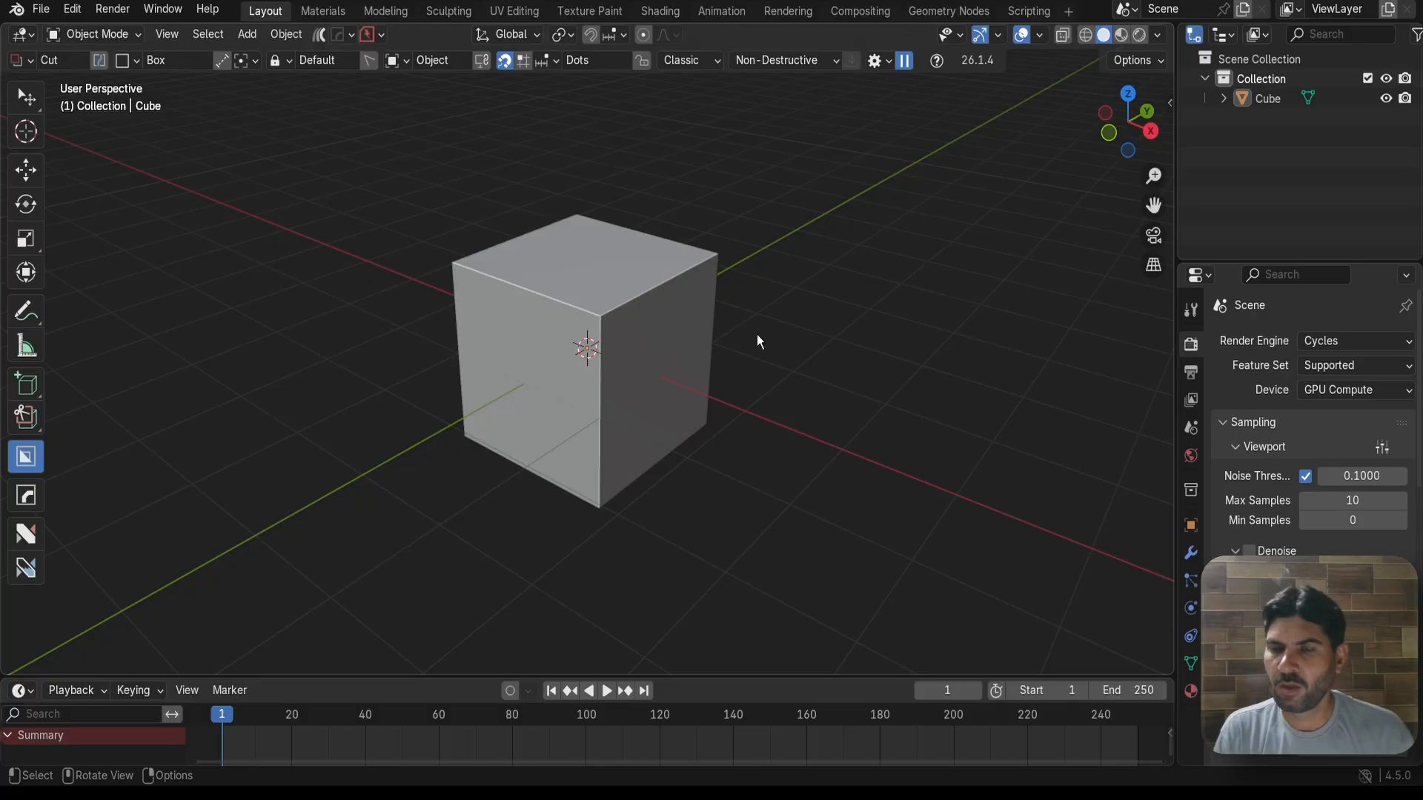
scroll(669, 358, up, 6)
scroll(689, 315, down, 3)
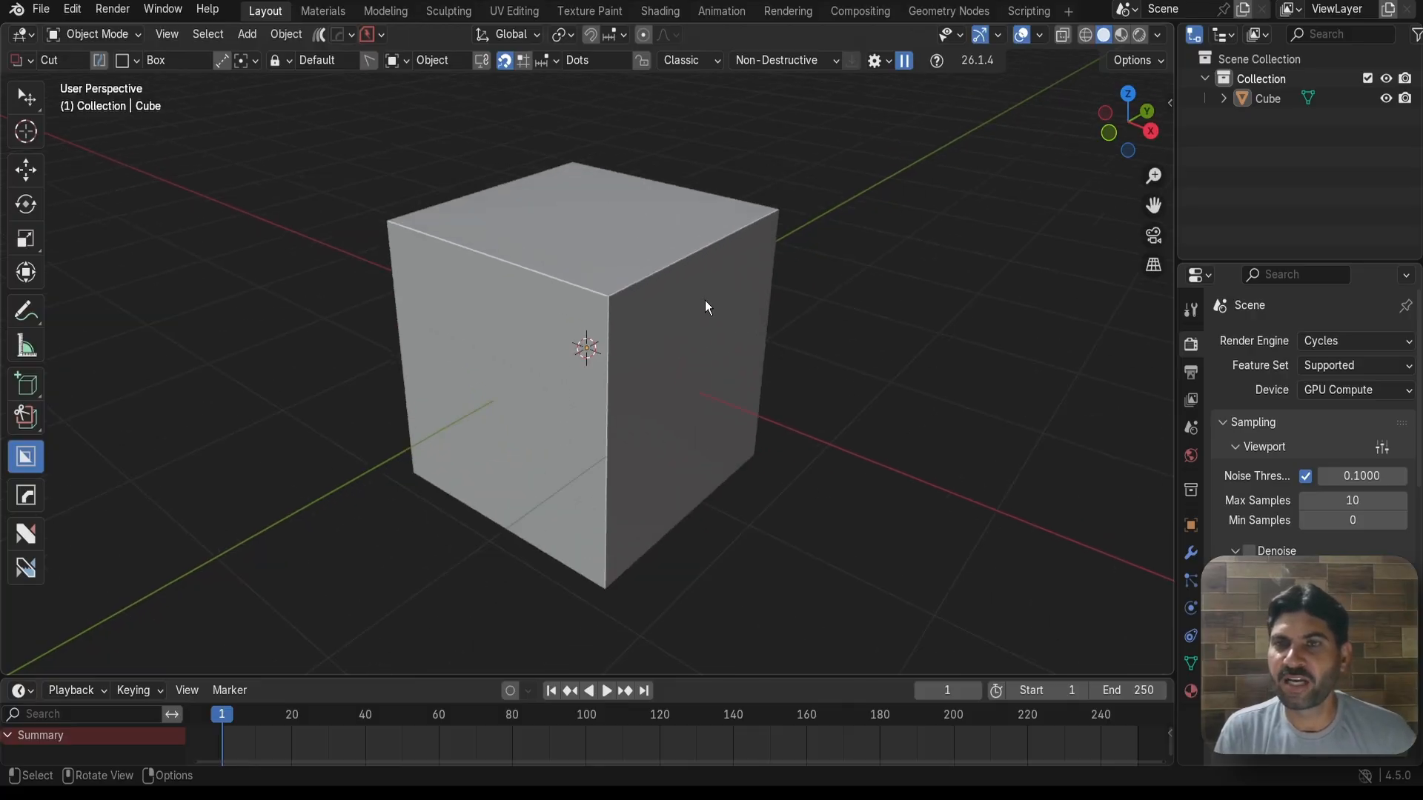
scroll(602, 331, up, 5)
scroll(602, 331, down, 6)
scroll(607, 331, up, 4)
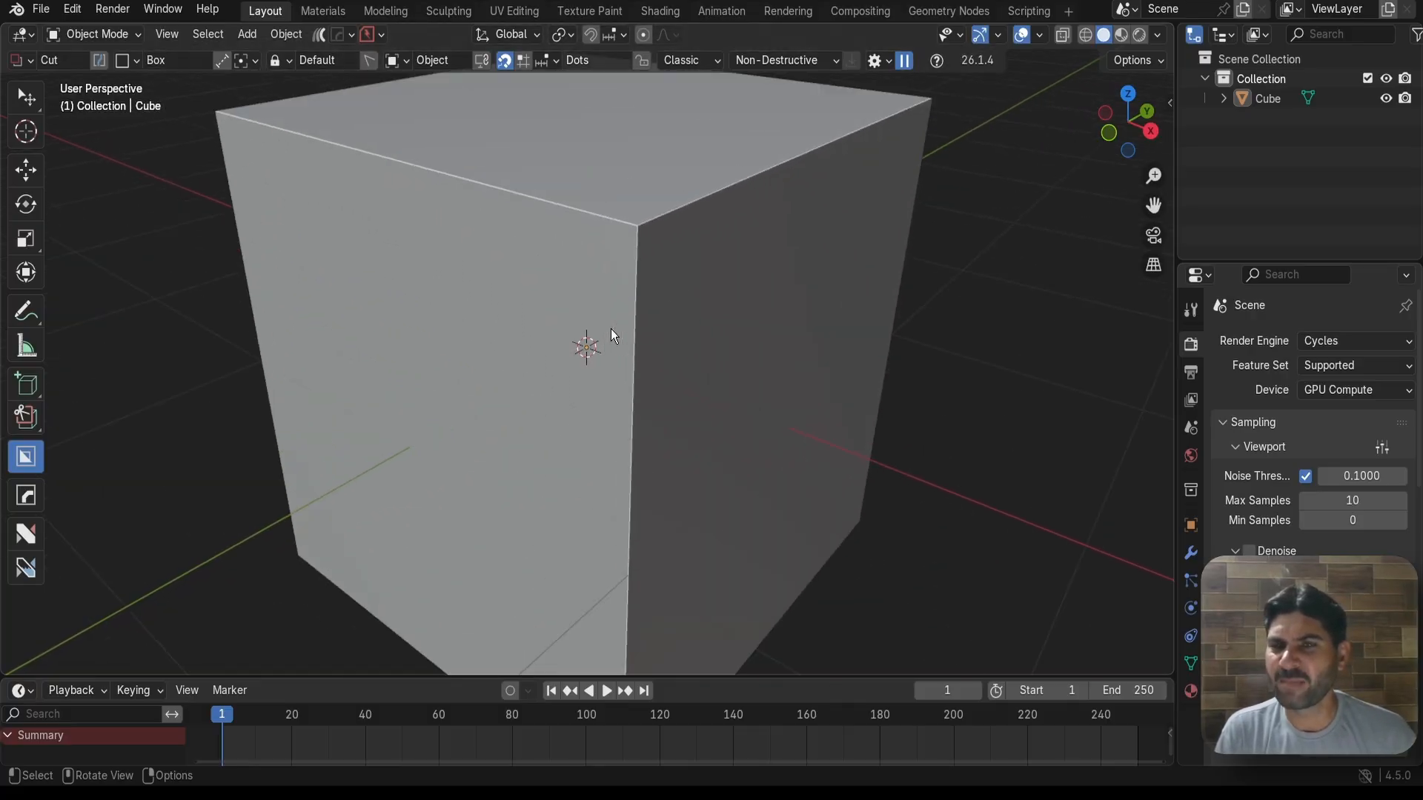
scroll(611, 328, down, 3)
scroll(656, 332, down, 2)
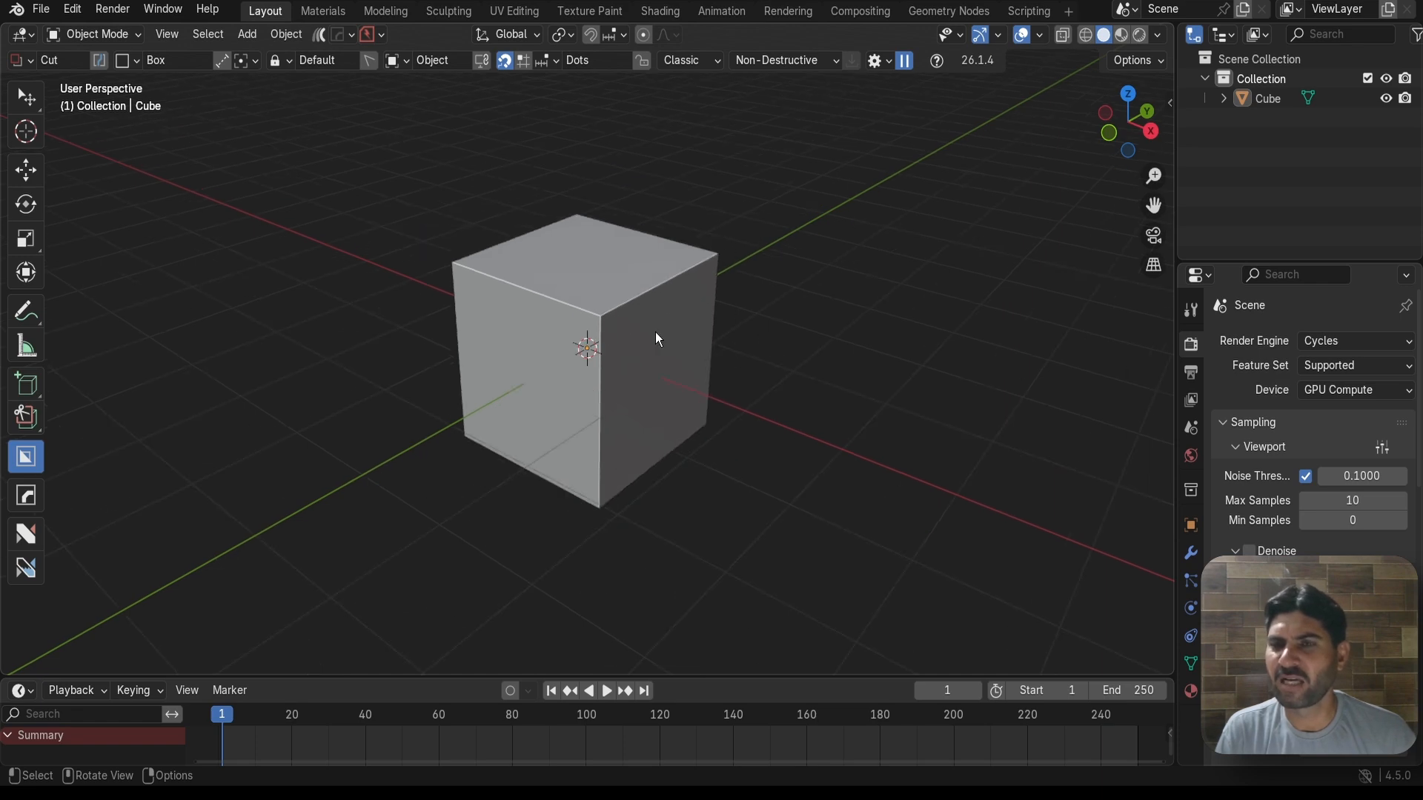
Switch the selected cube to the Geometry Nodes workspace and create a new geometry node tree for it
click(656, 332)
click(916, 15)
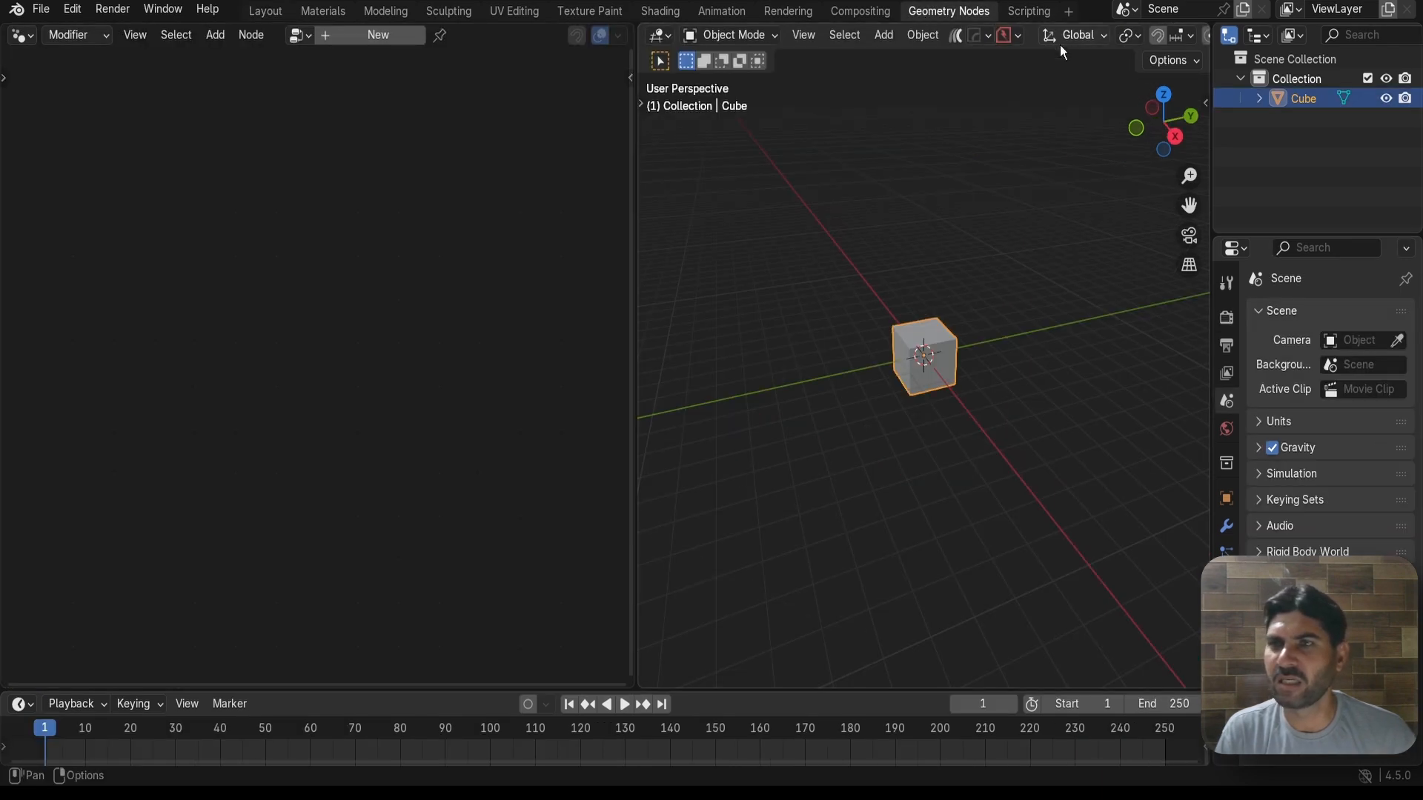
scroll(864, 265, up, 5)
scroll(864, 266, up, 1)
scroll(855, 243, down, 2)
mouse_move(855, 243)
middle_down()
mouse_move(832, 248)
mouse_move(855, 233)
middle_up()
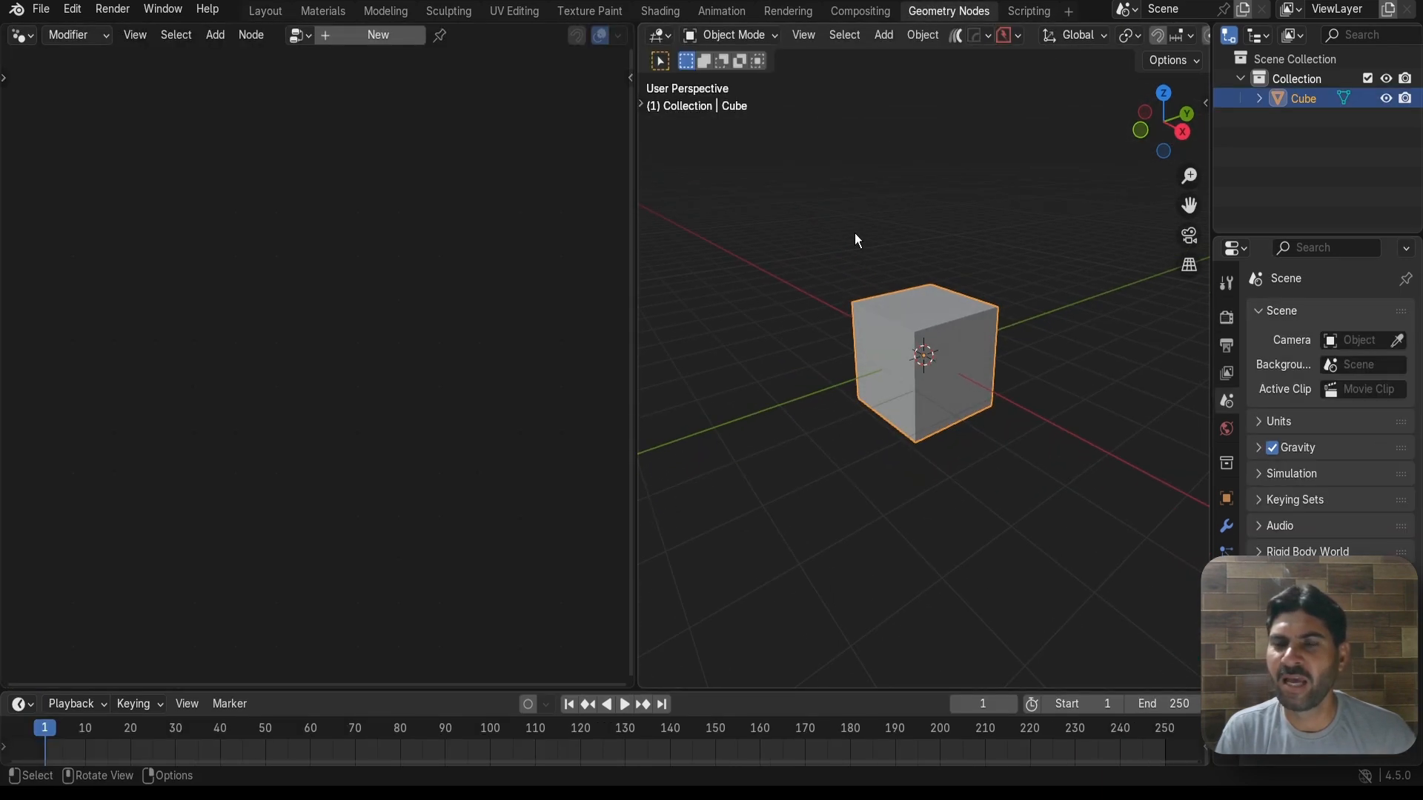
click(366, 35)
scroll(356, 226, up, 4)
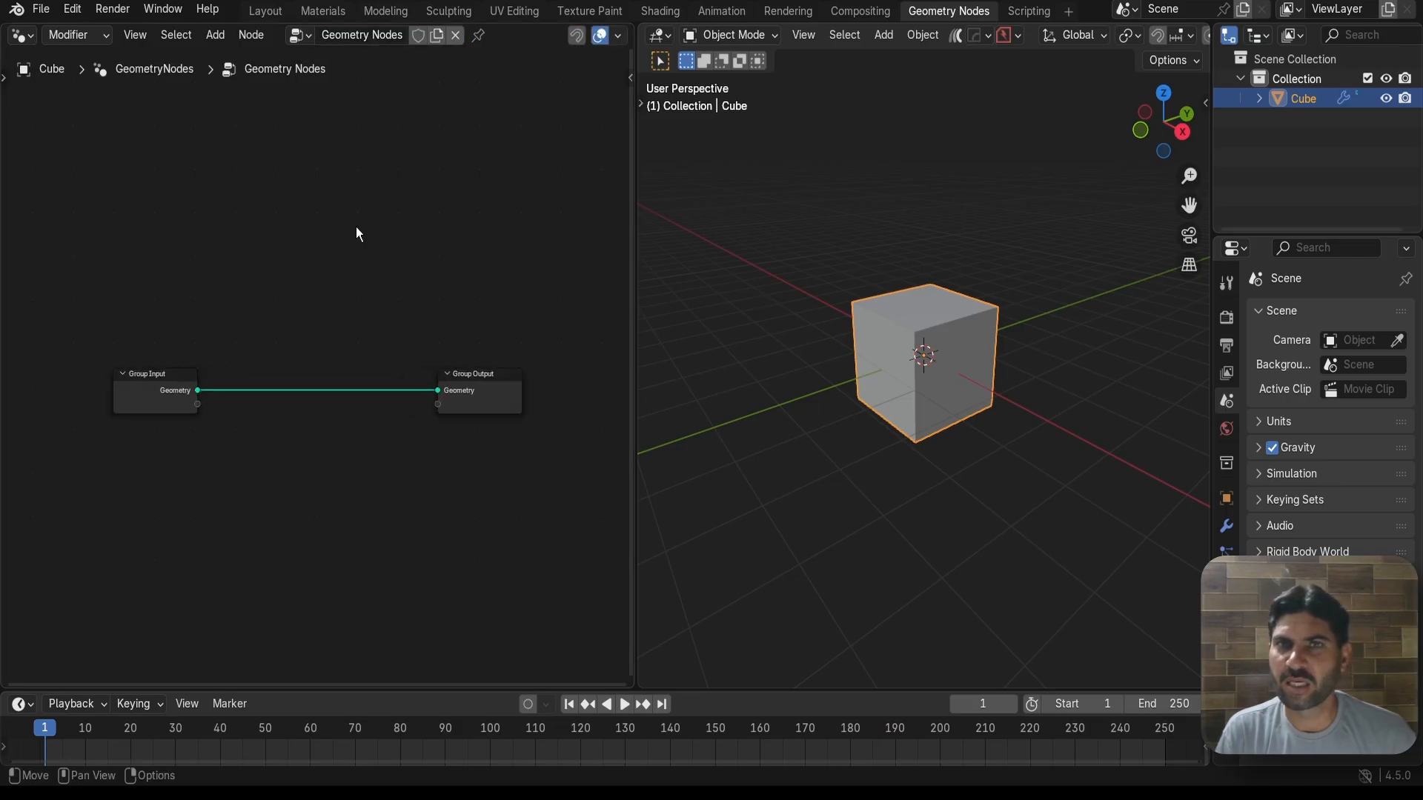
Delete the Group Input node, leaving only the Group Output node in the tree
middle_drag(332, 269, 310, 201)
scroll(315, 219, down, 1)
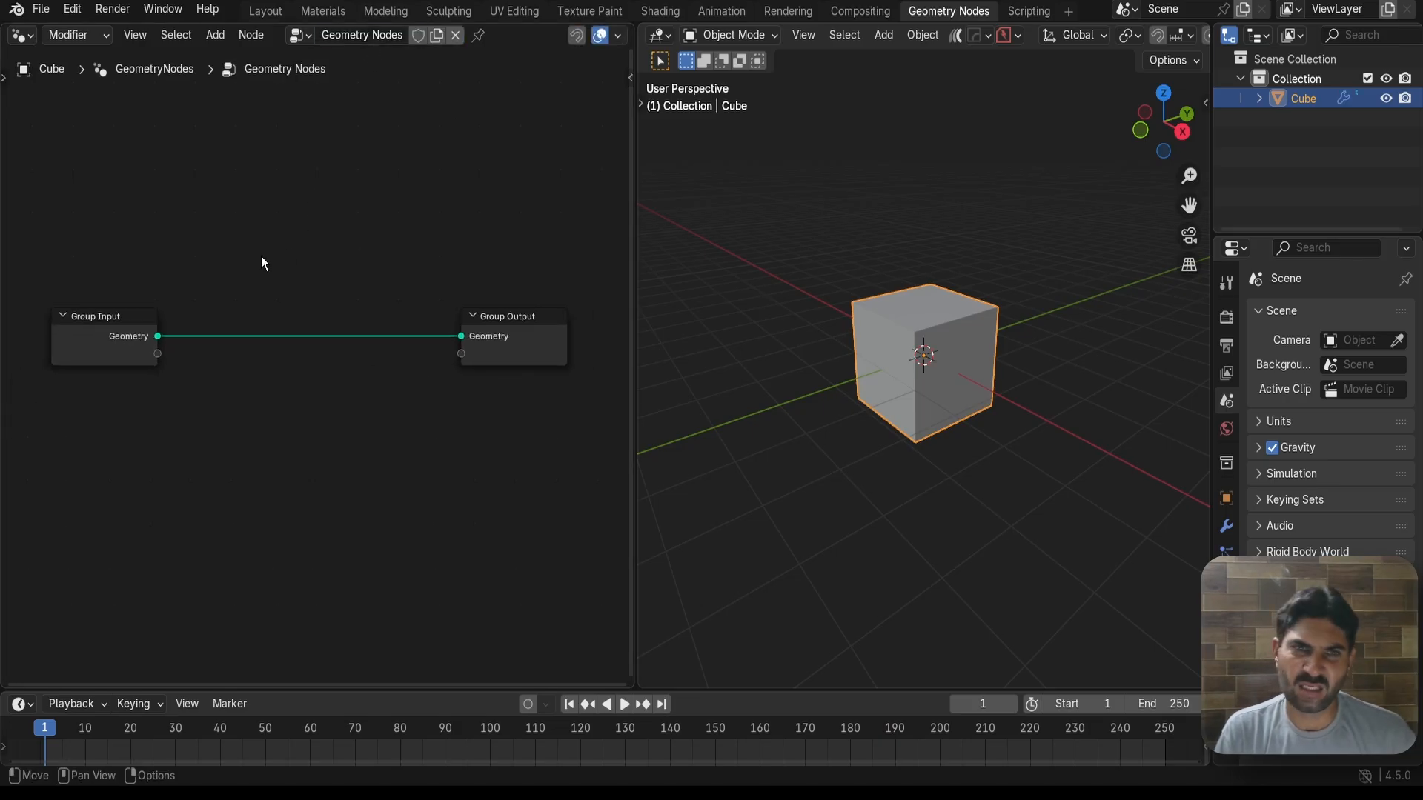
middle_drag(261, 256, 346, 256)
drag(131, 275, 237, 455)
key(x)
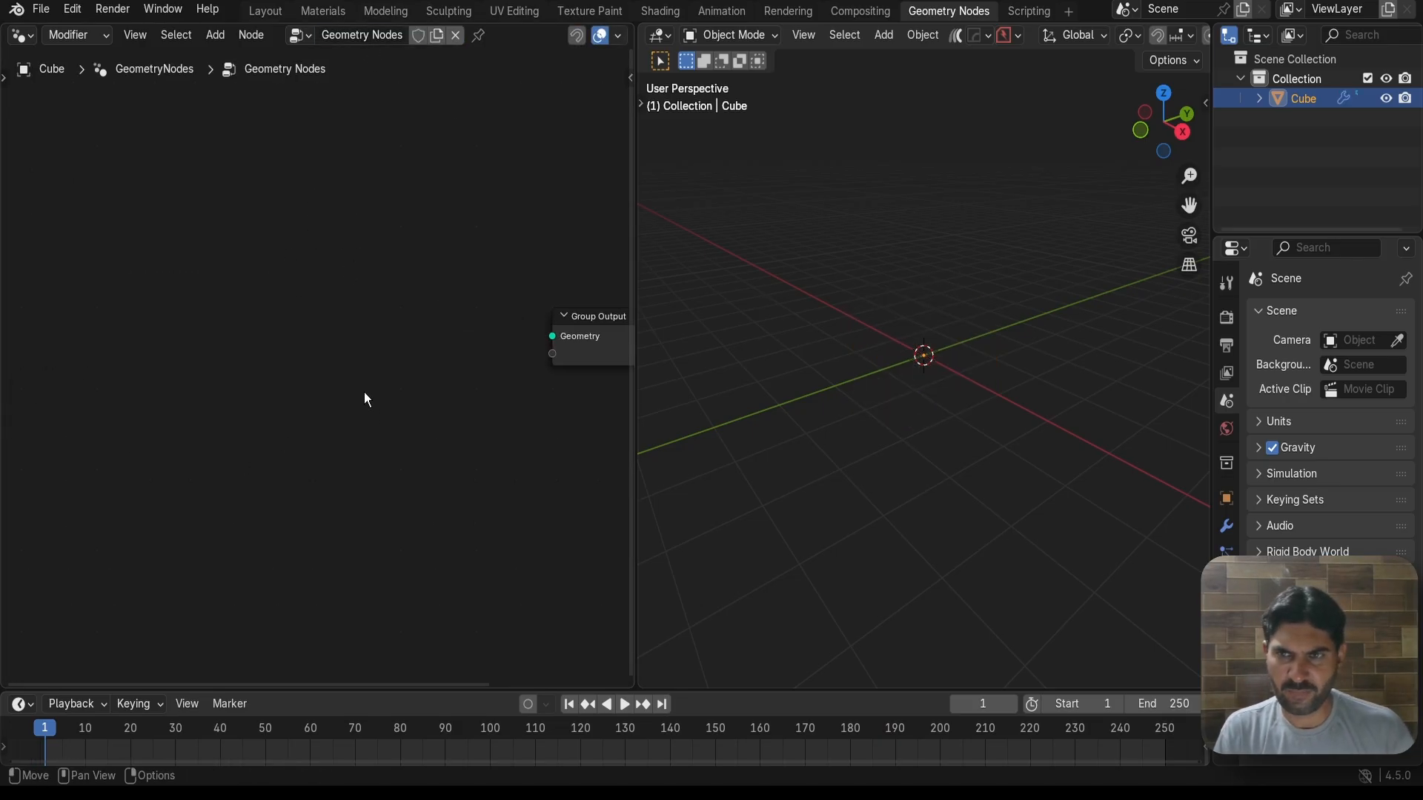
Add a Mesh Line node and connect its Mesh output to the Group Output's Geometry input
middle_drag(363, 393, 276, 403)
scroll(261, 396, up, 1)
key(shift+a)
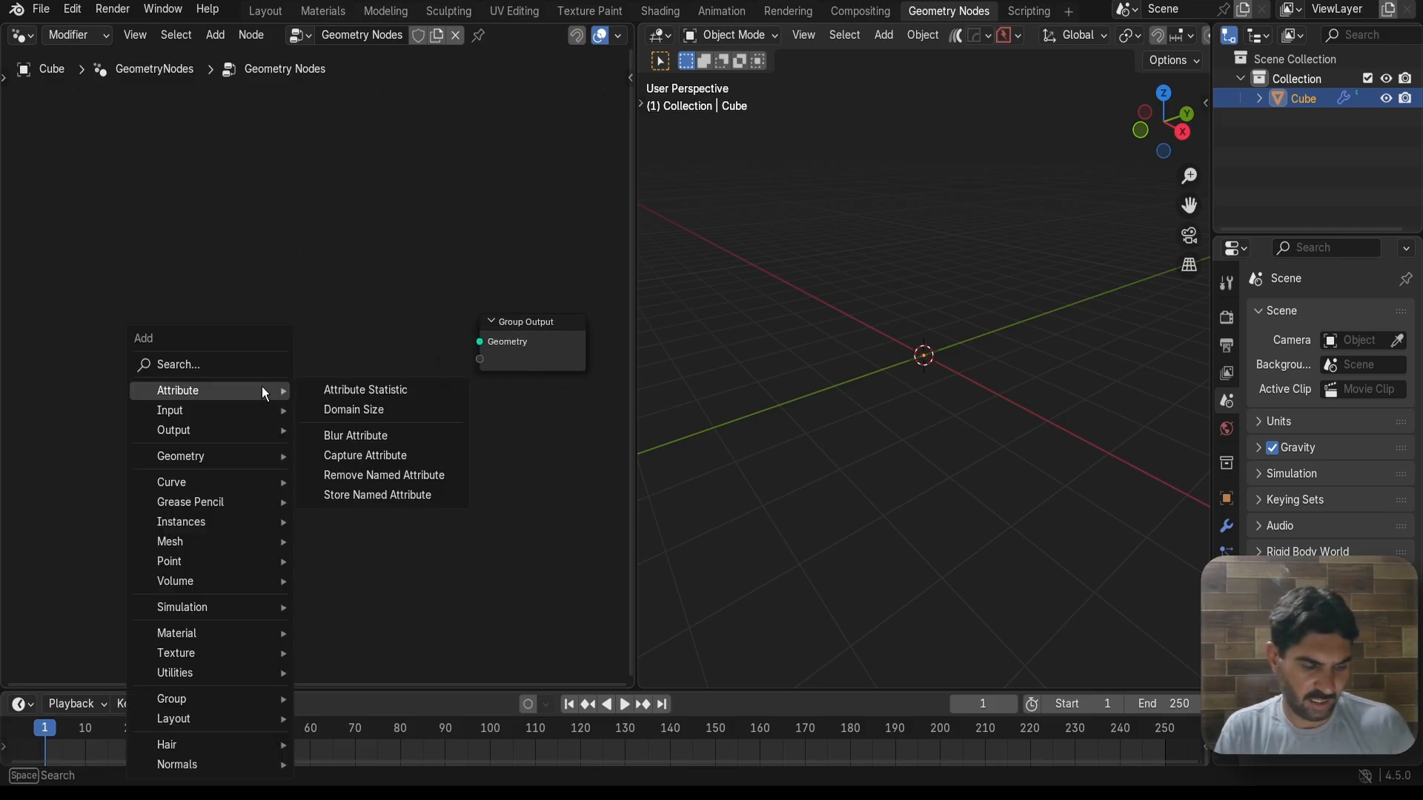
text(mesh)
key(Down)
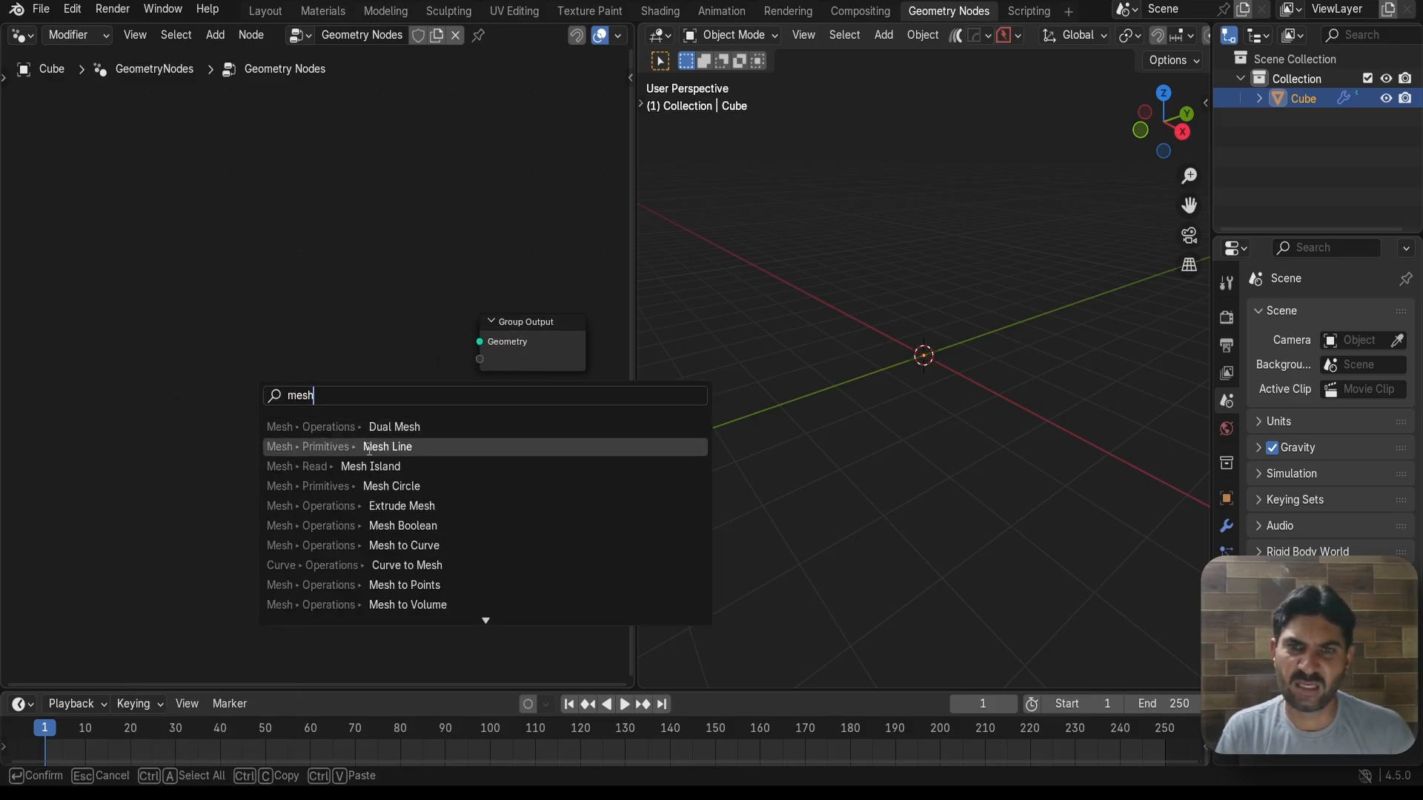
key(Return)
click(63, 329)
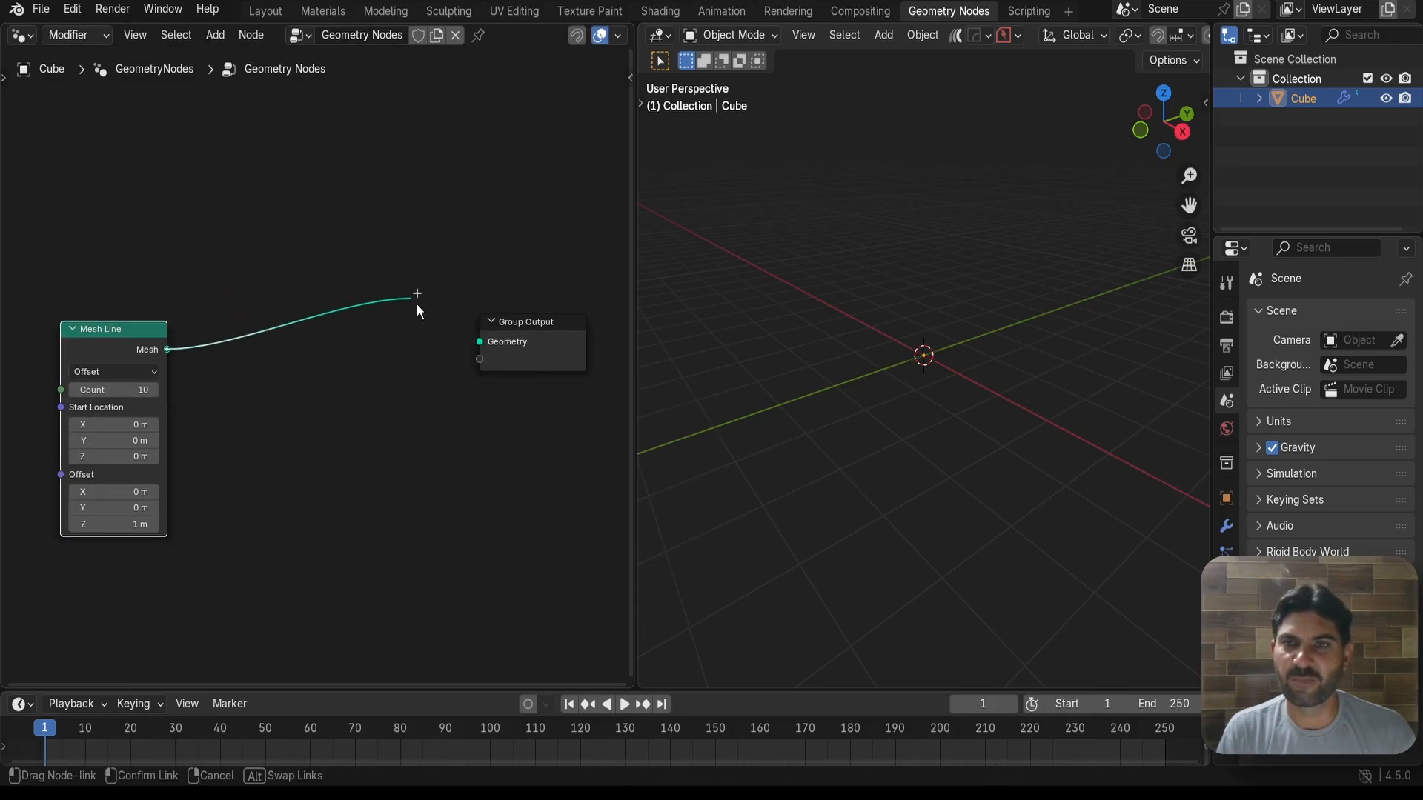
drag(417, 304, 459, 339)
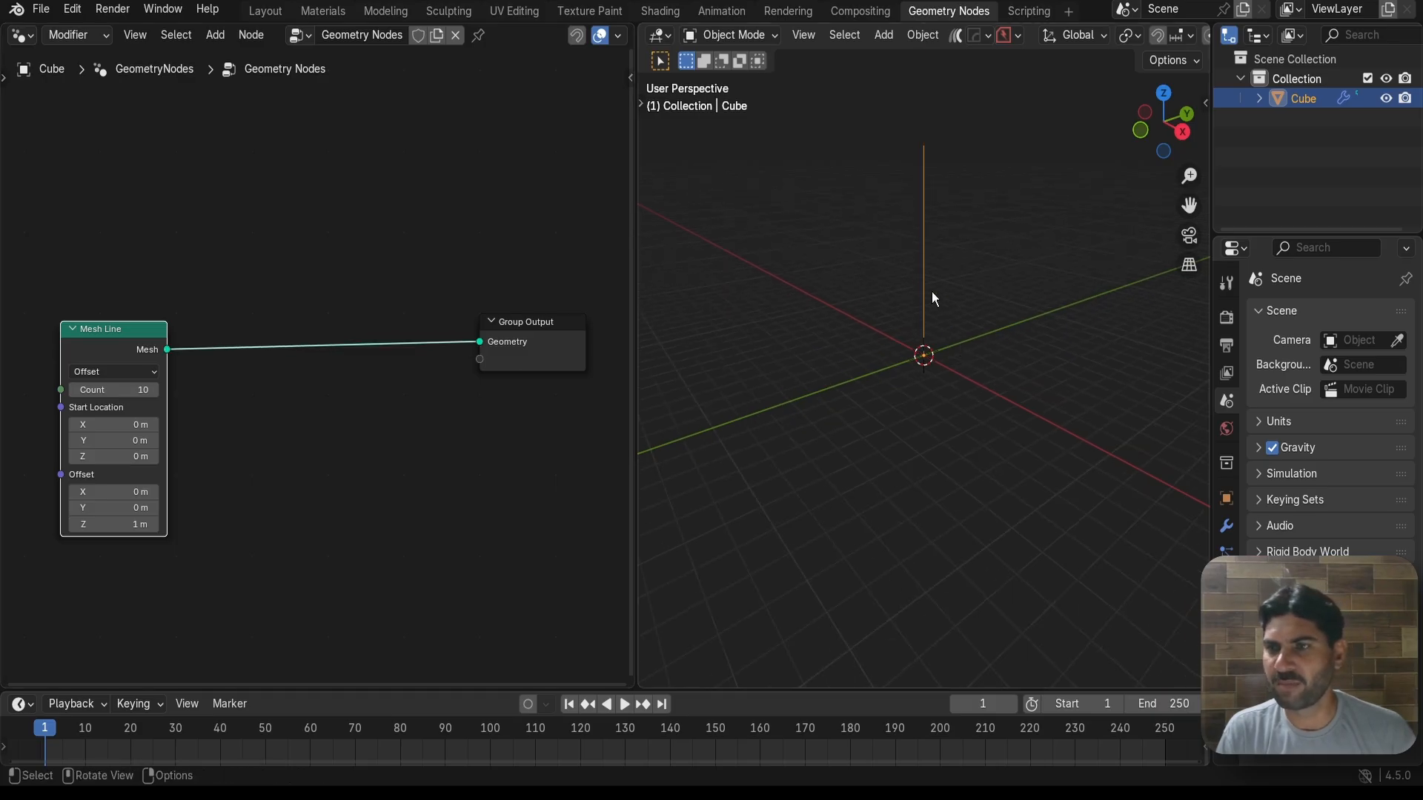
middle_drag(901, 311, 977, 347)
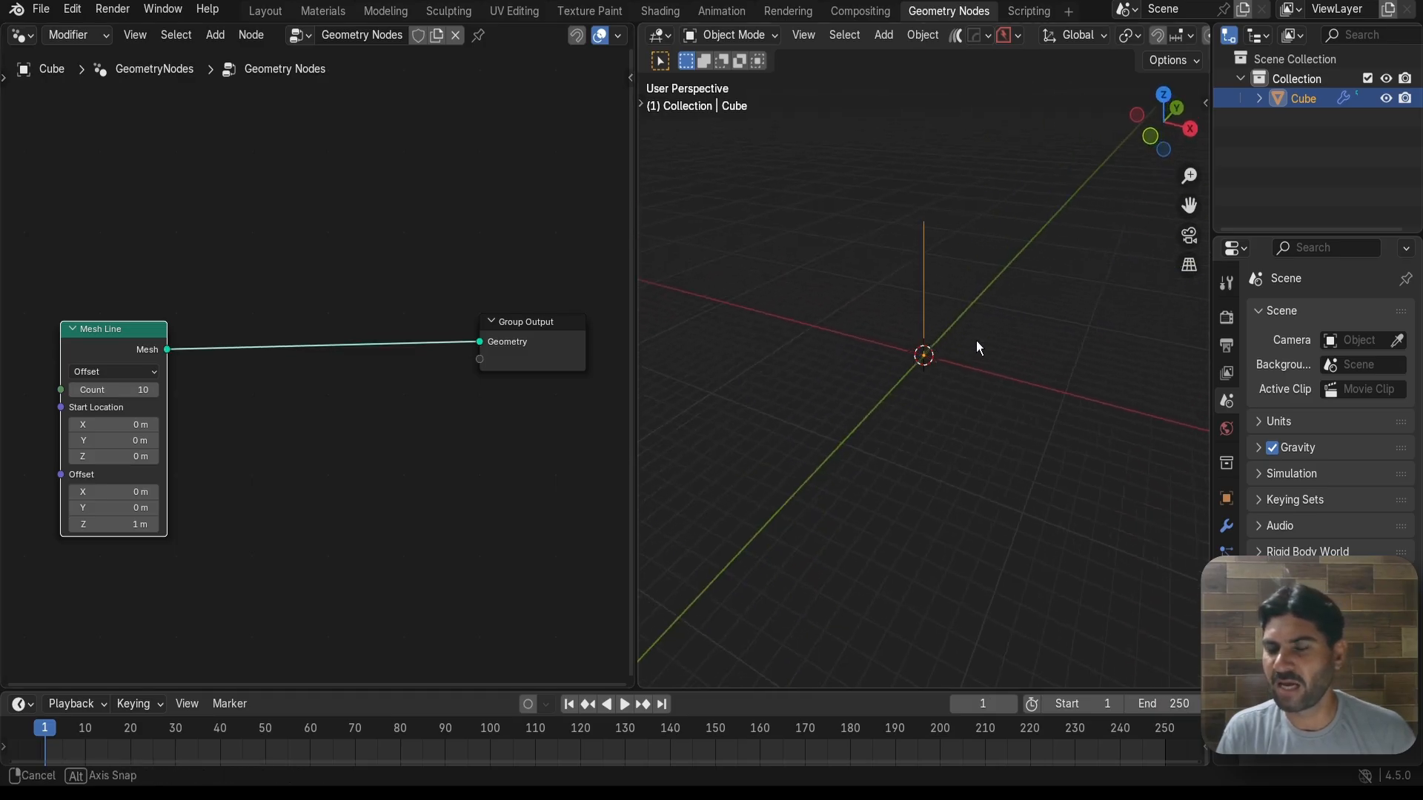
Insert a Transform Geometry node on the link between Mesh Line and Group Output
scroll(326, 378, up, 2)
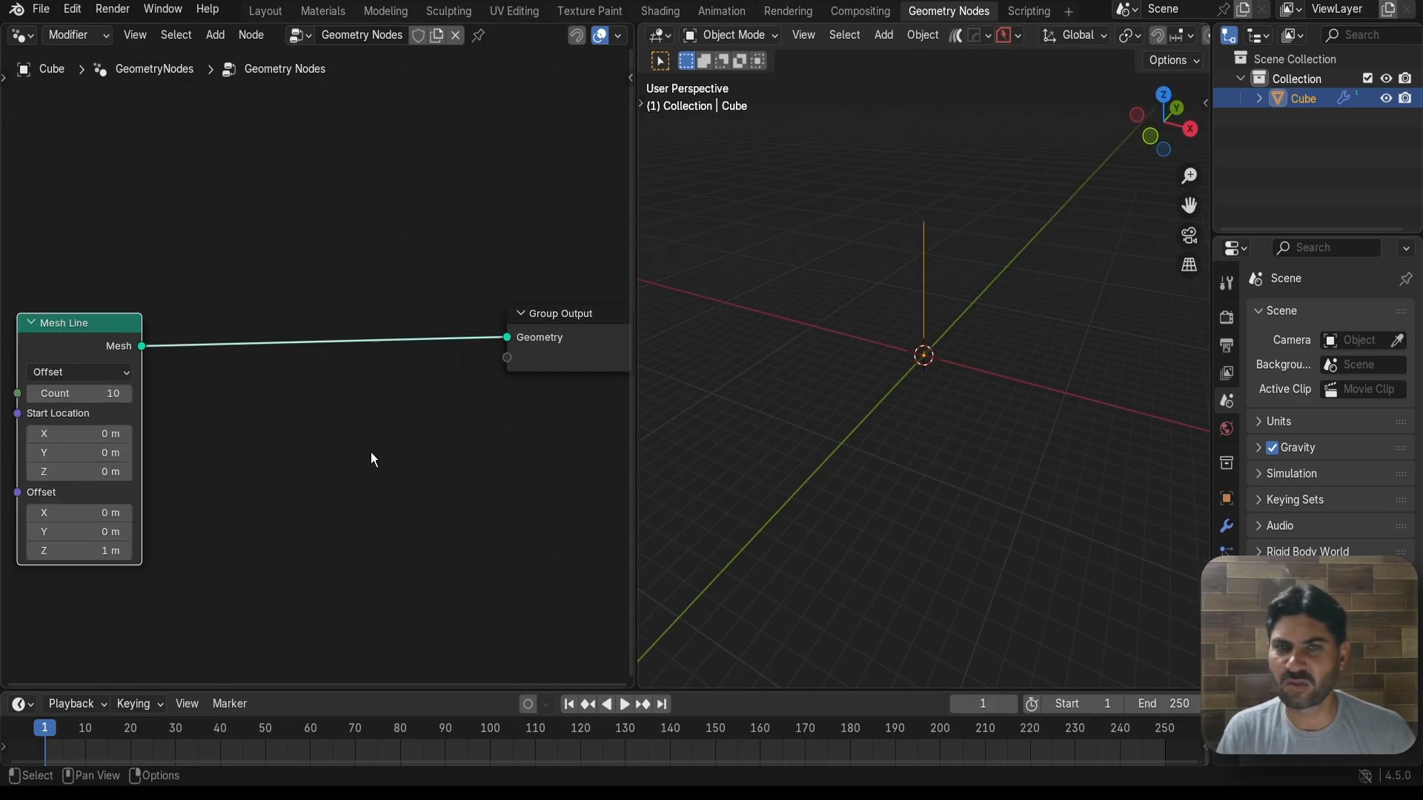
scroll(371, 452, down, 1)
middle_drag(367, 425, 372, 377)
click(350, 391)
key(shift+a)
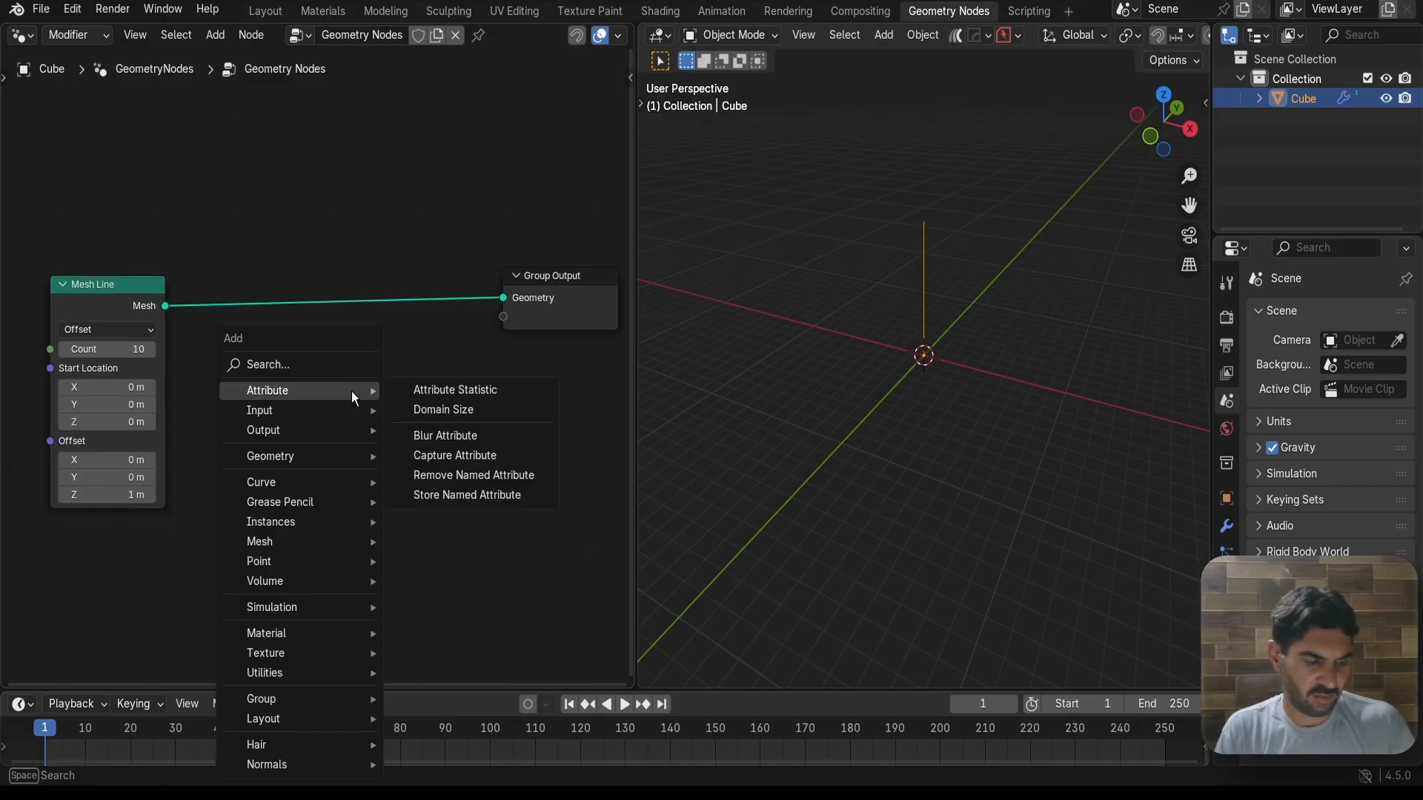
text(tr)
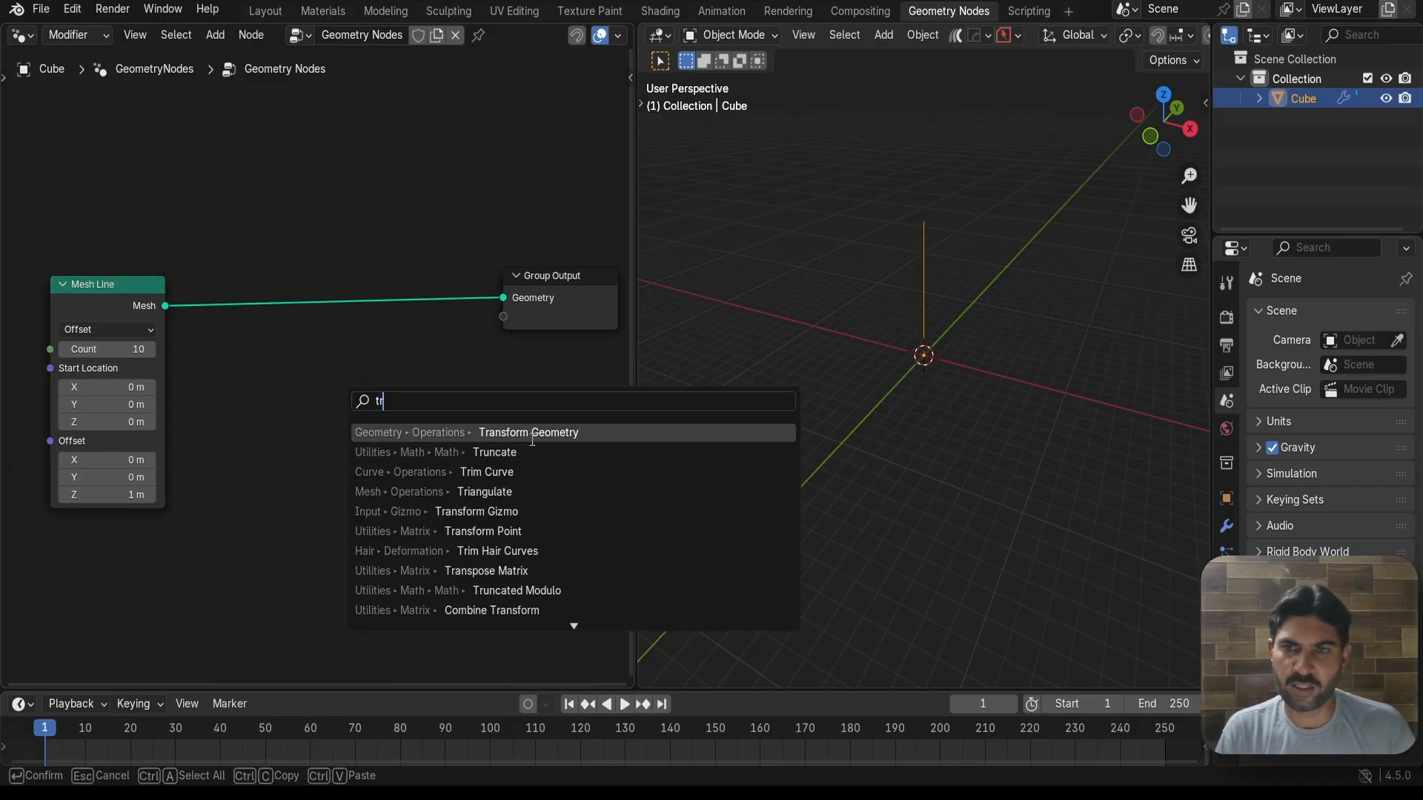
click(529, 434)
click(269, 272)
Set the Transform Geometry node's Y rotation to 90° so the line lies along the X axis
scroll(333, 326, up, 2)
scroll(433, 344, down, 2)
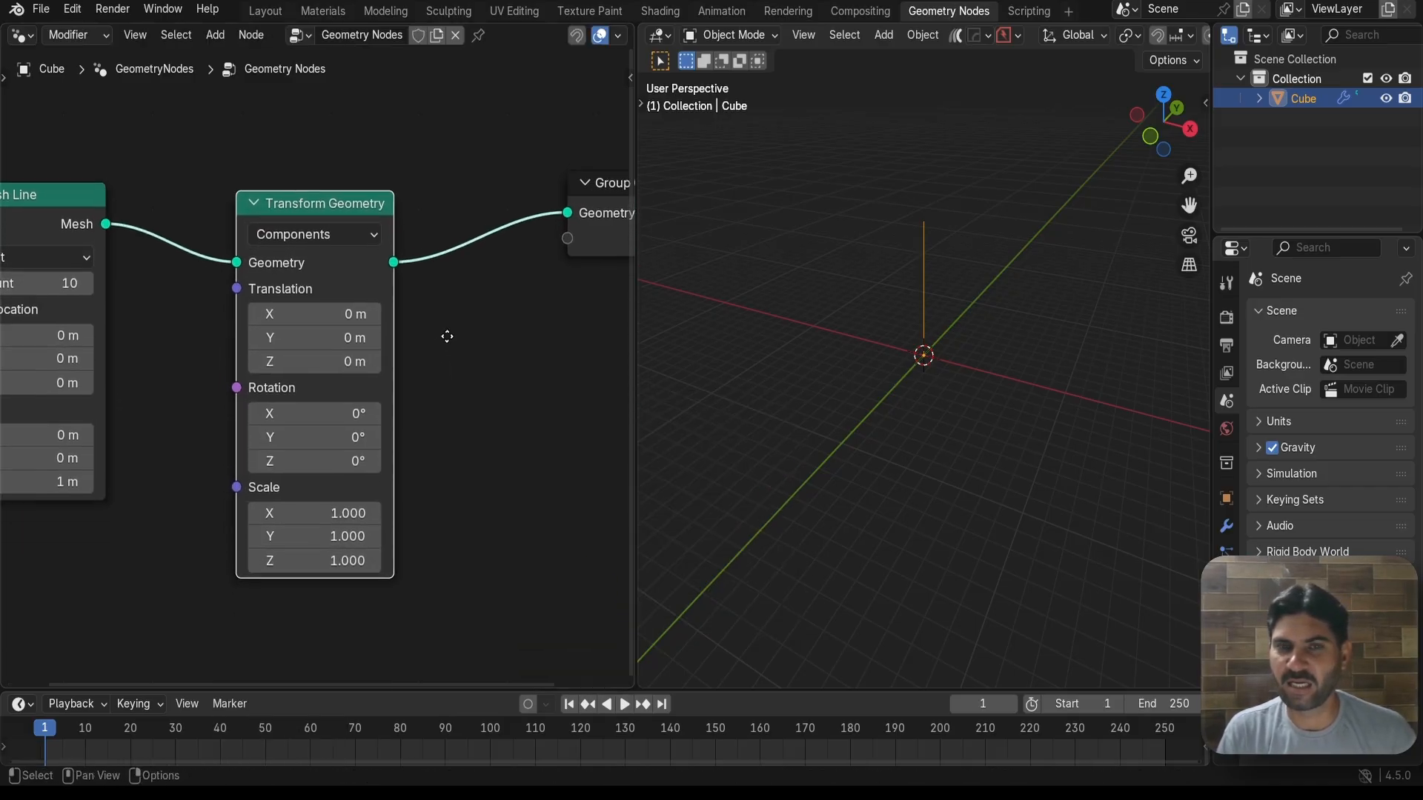
drag(297, 421, 299, 421)
click(299, 421)
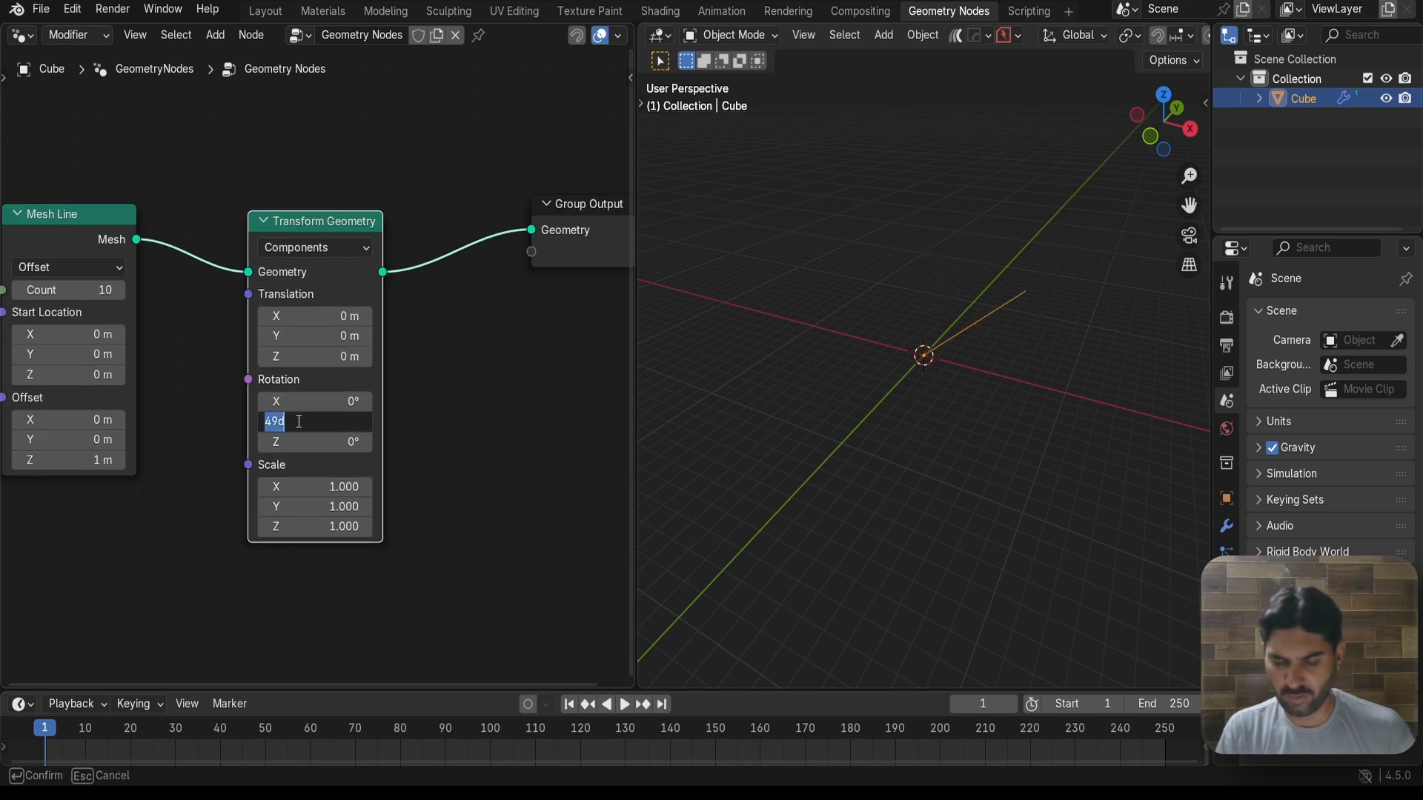
key(Return)
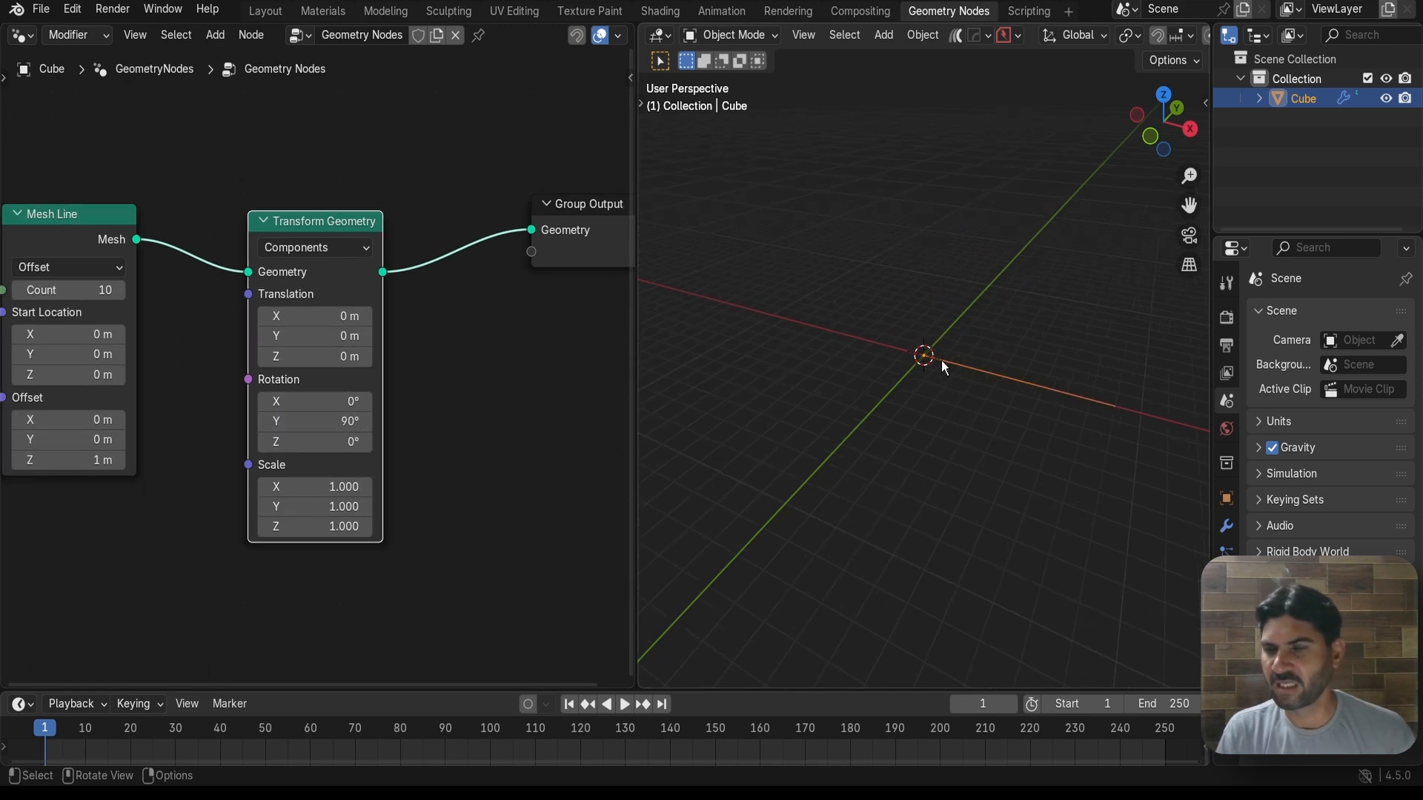
middle_drag(946, 357, 919, 407)
scroll(919, 385, down, 2)
scroll(406, 337, down, 4)
Place Transform Geometry close beside Mesh Line and move Group Output farther away to make room for more nodes
middle_drag(406, 337, 319, 297)
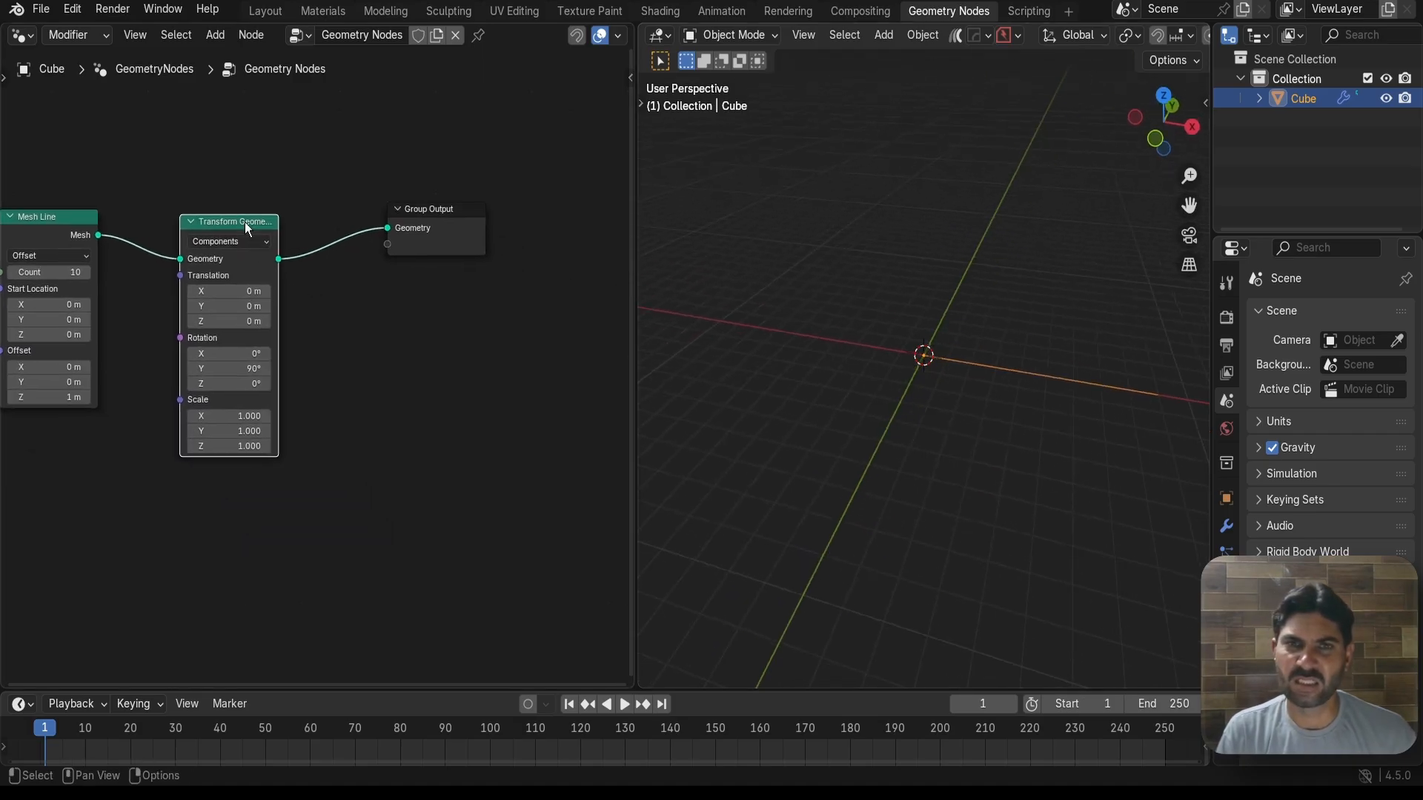
drag(246, 222, 200, 228)
middle_drag(439, 268, 460, 348)
drag(482, 289, 522, 298)
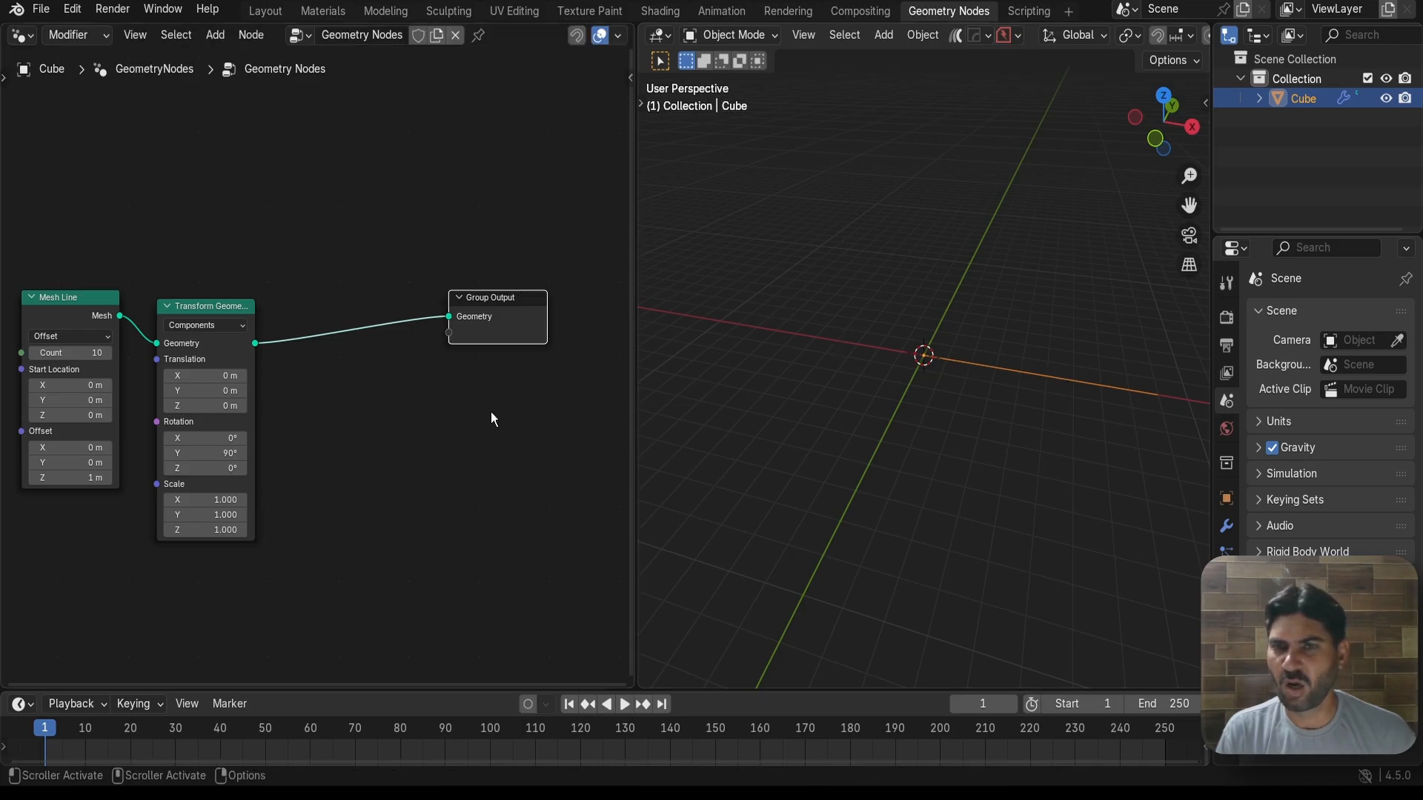
middle_drag(428, 440, 516, 404)
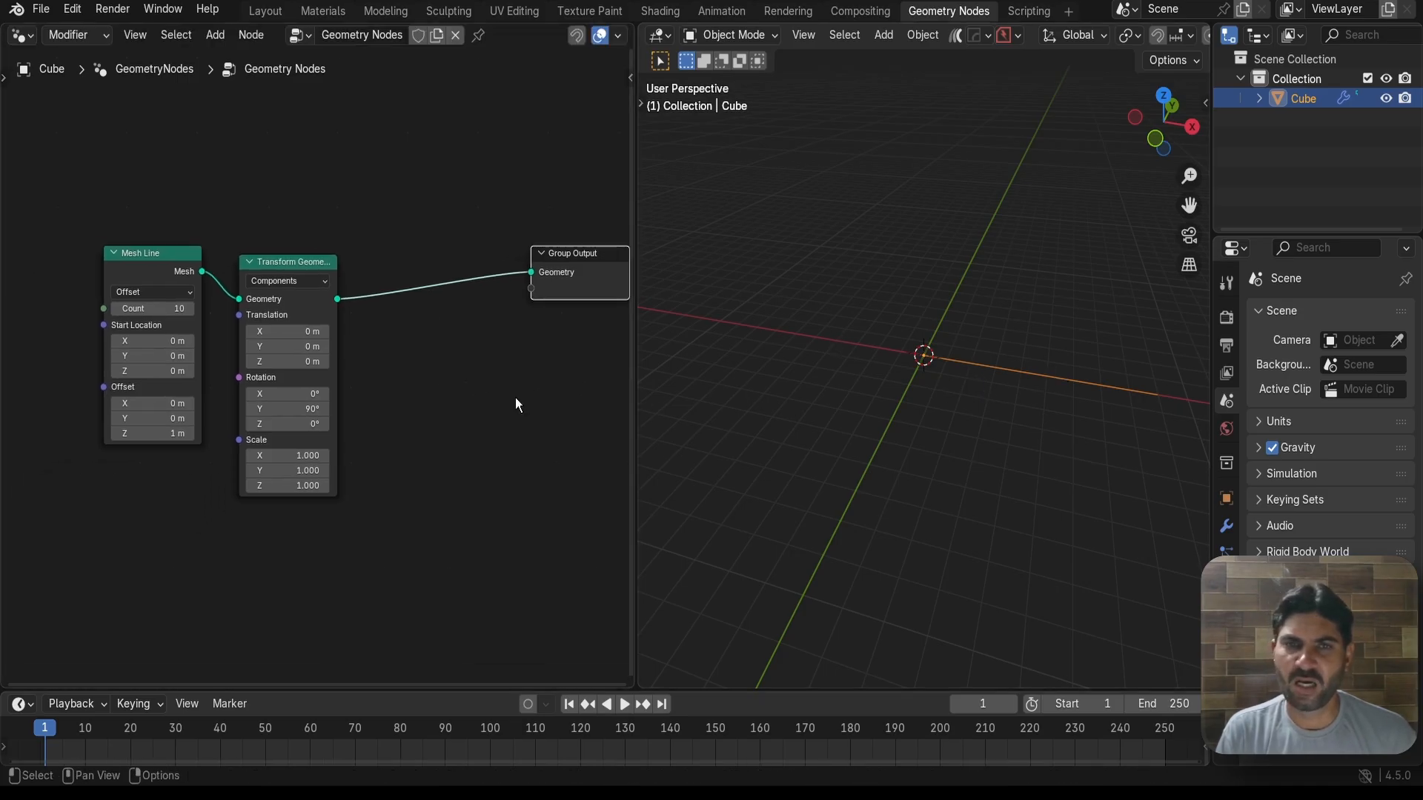
drag(312, 265, 287, 269)
Insert a Mesh to Curve node between Transform Geometry and Group Output
click(427, 393)
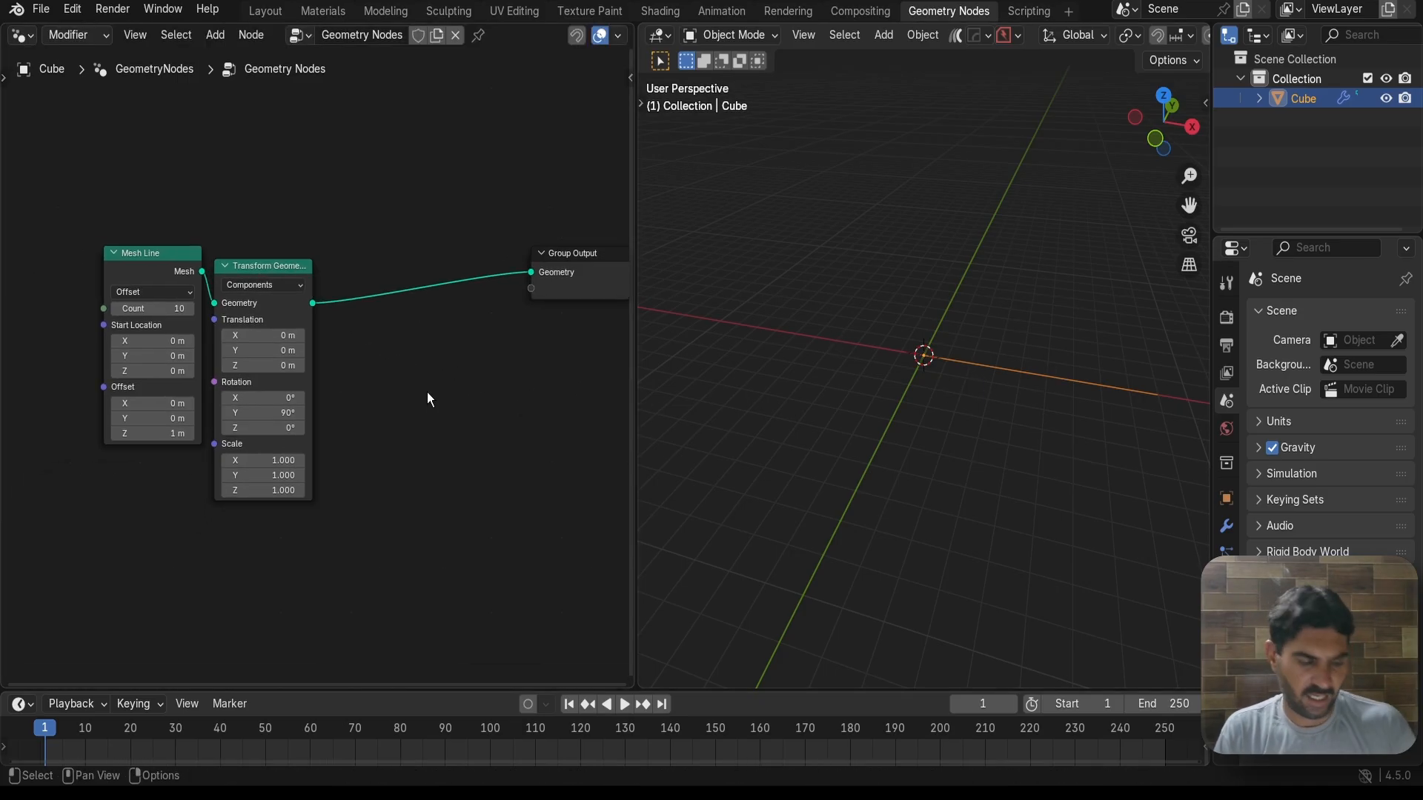
key(shift+a)
text(mtc)
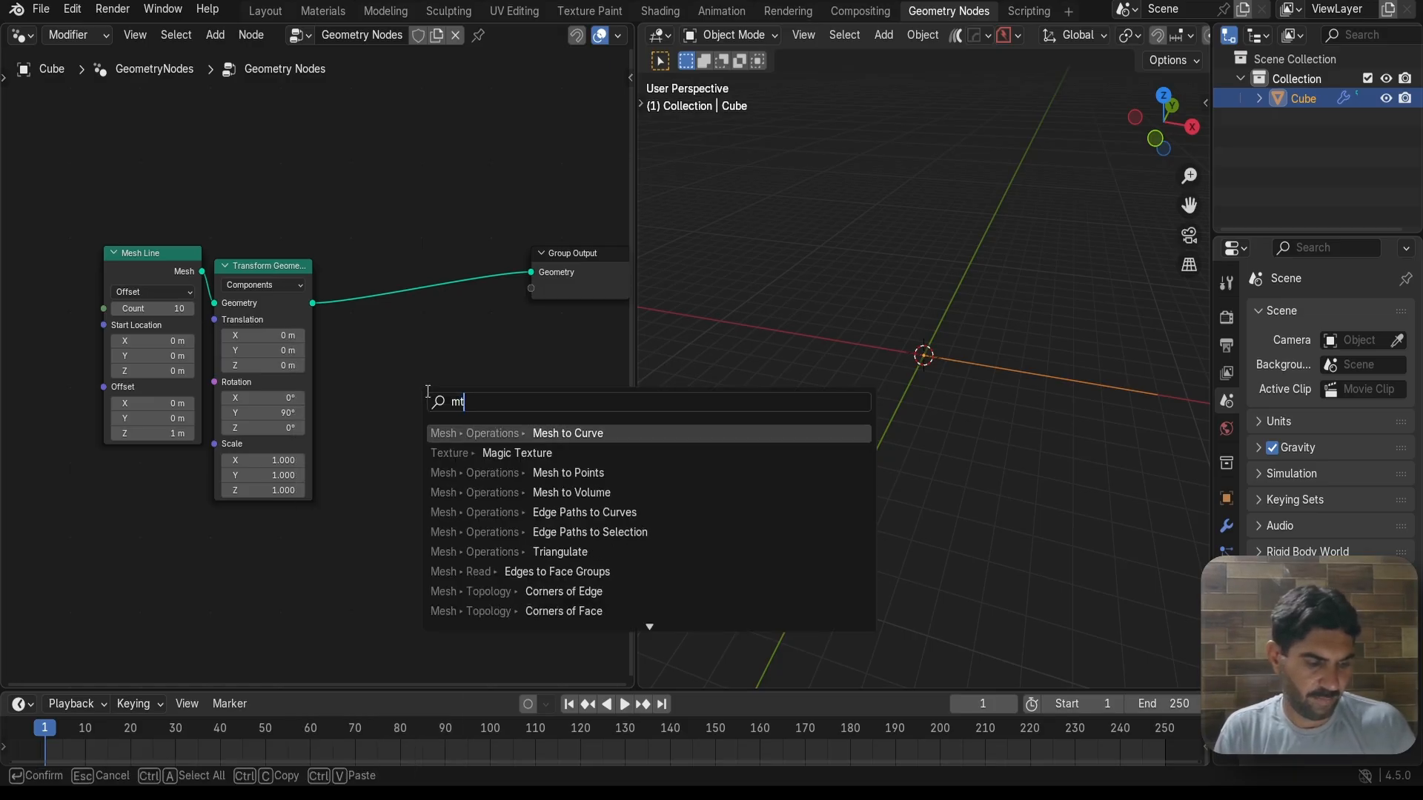
click(552, 435)
click(339, 282)
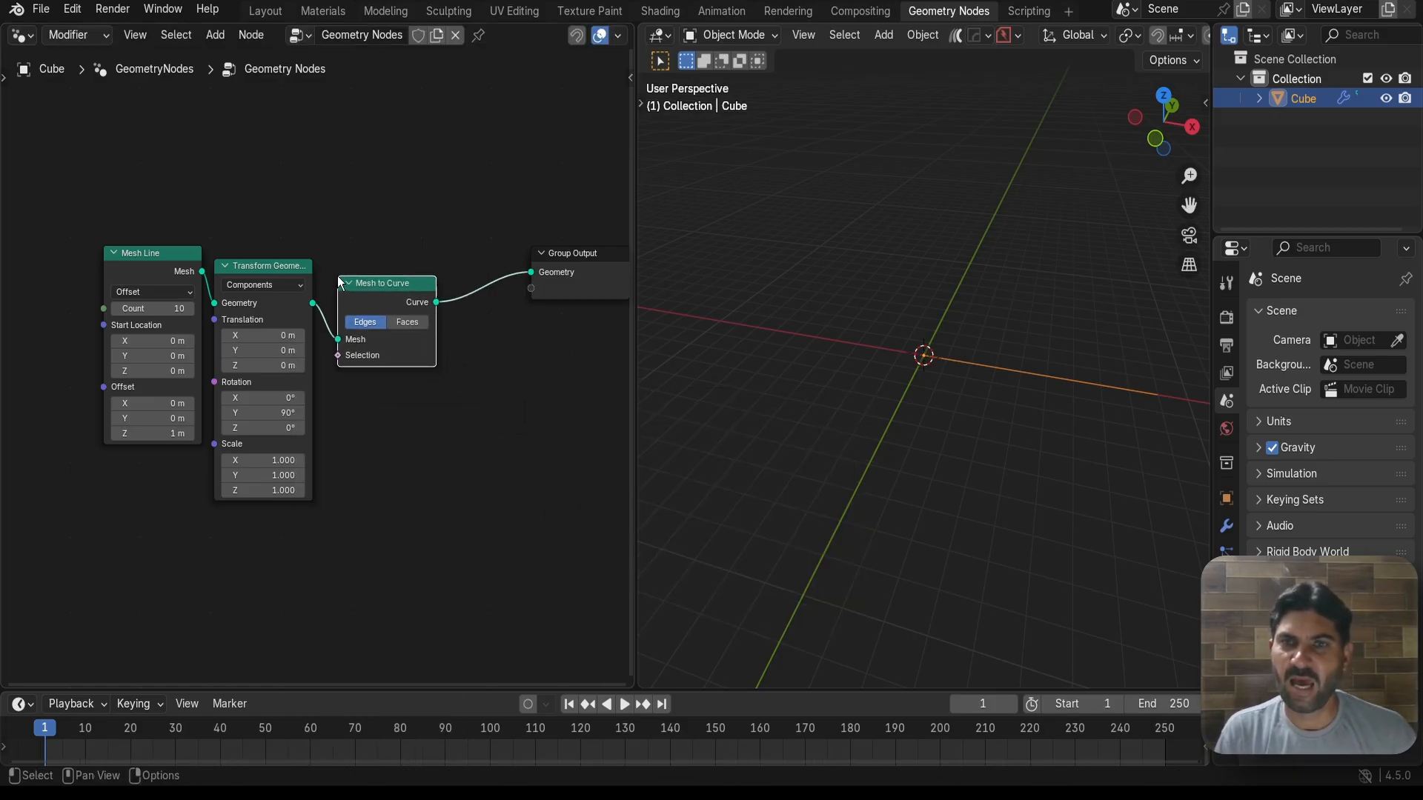
Move Group Output farther along and insert a Curve to Mesh node between Mesh to Curve and Group Output
middle_drag(488, 374, 452, 409)
scroll(454, 335, up, 2)
drag(552, 286, 602, 337)
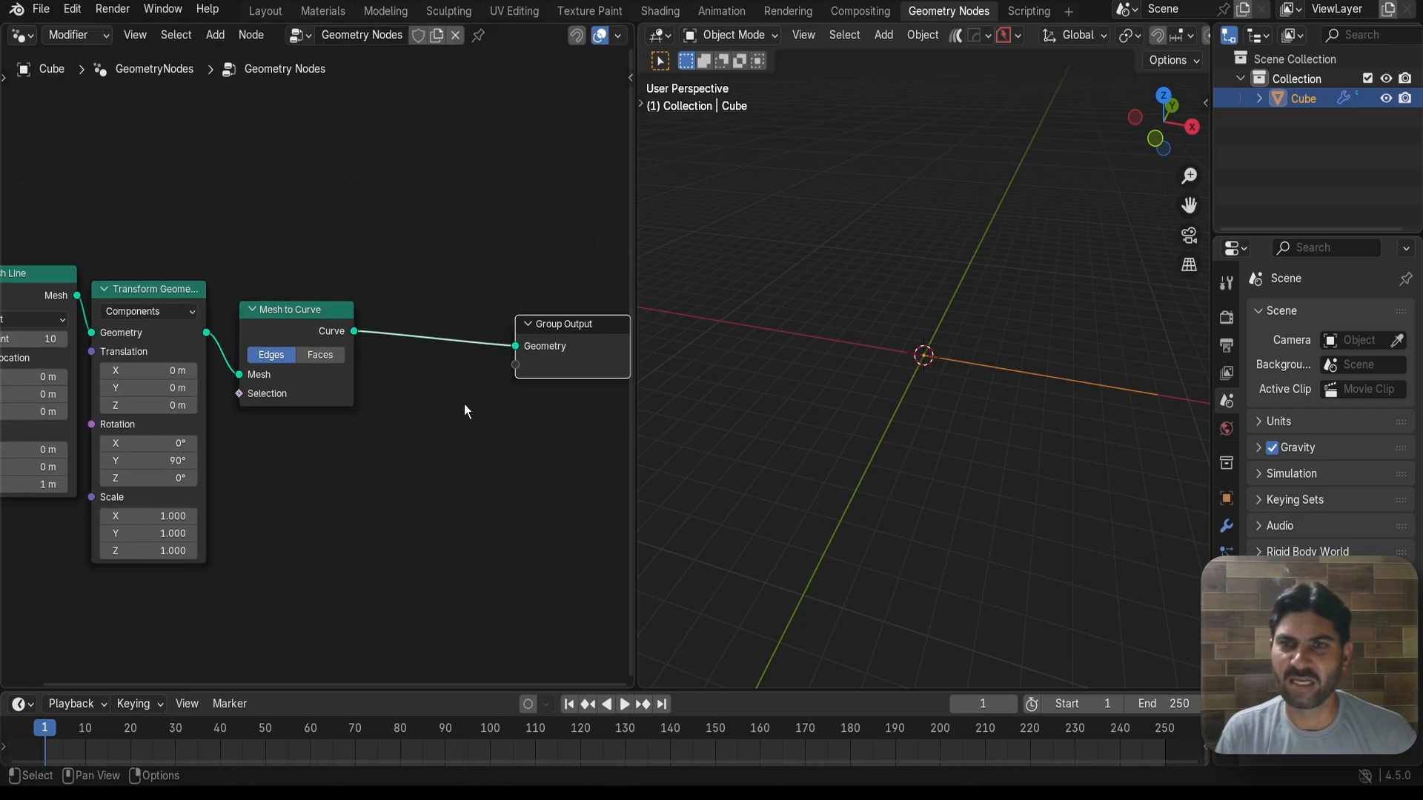
scroll(464, 411, down, 1)
click(393, 406)
key(shift+a)
text(c)
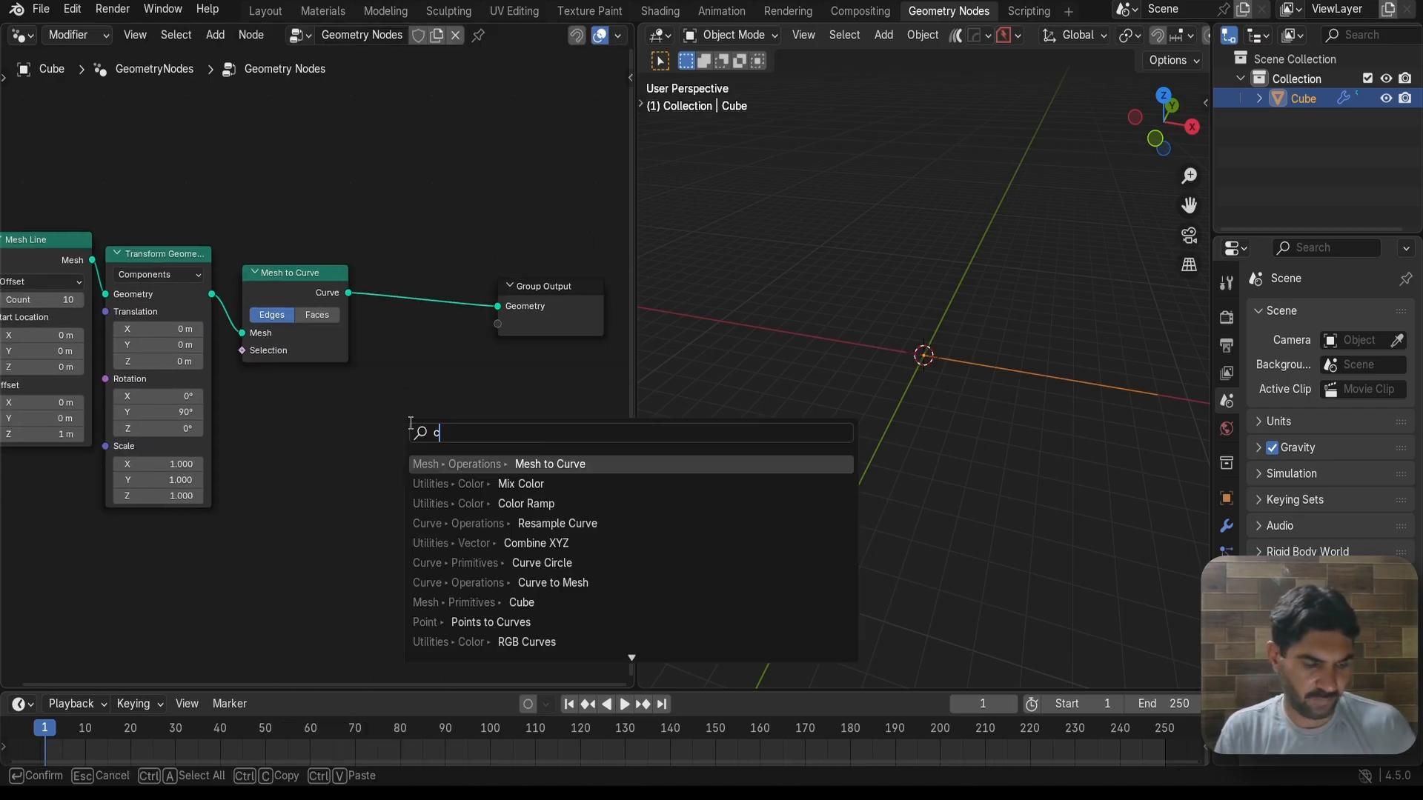
text(tm)
click(516, 463)
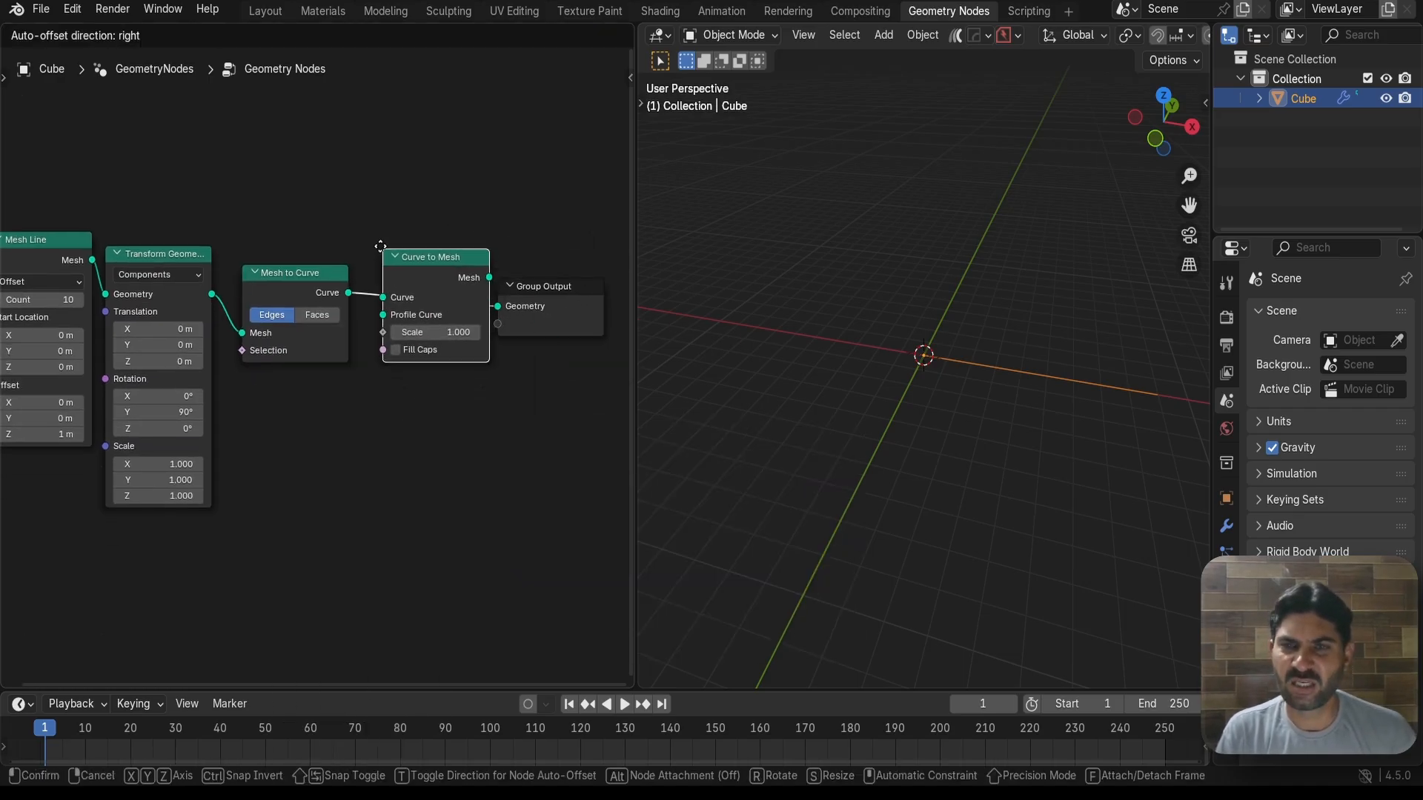
click(394, 290)
scroll(464, 419, up, 1)
scroll(464, 419, down, 1)
middle_drag(429, 436, 429, 380)
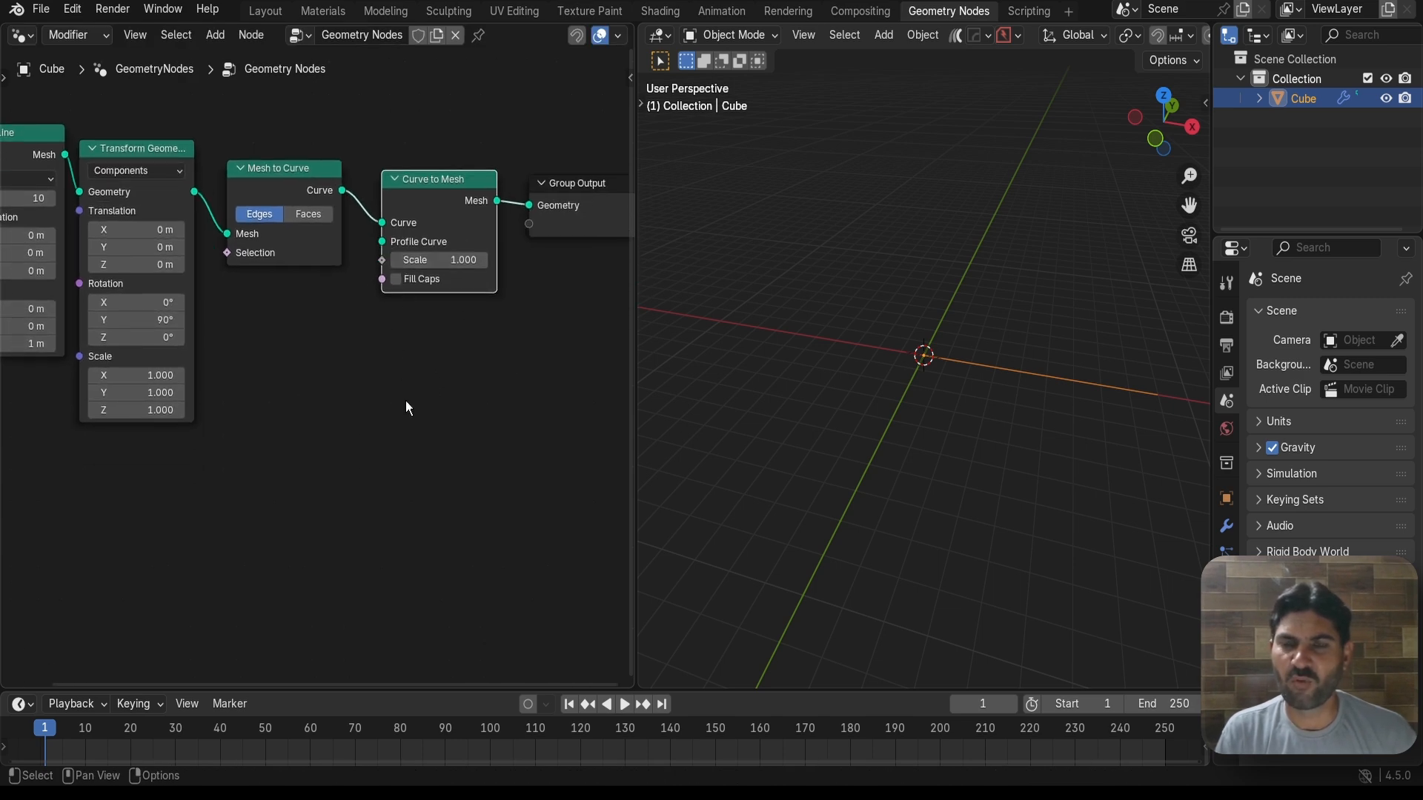
Add a Curve Circle node and connect its Curve output to Curve to Mesh's Profile Curve input
scroll(411, 415, up, 1)
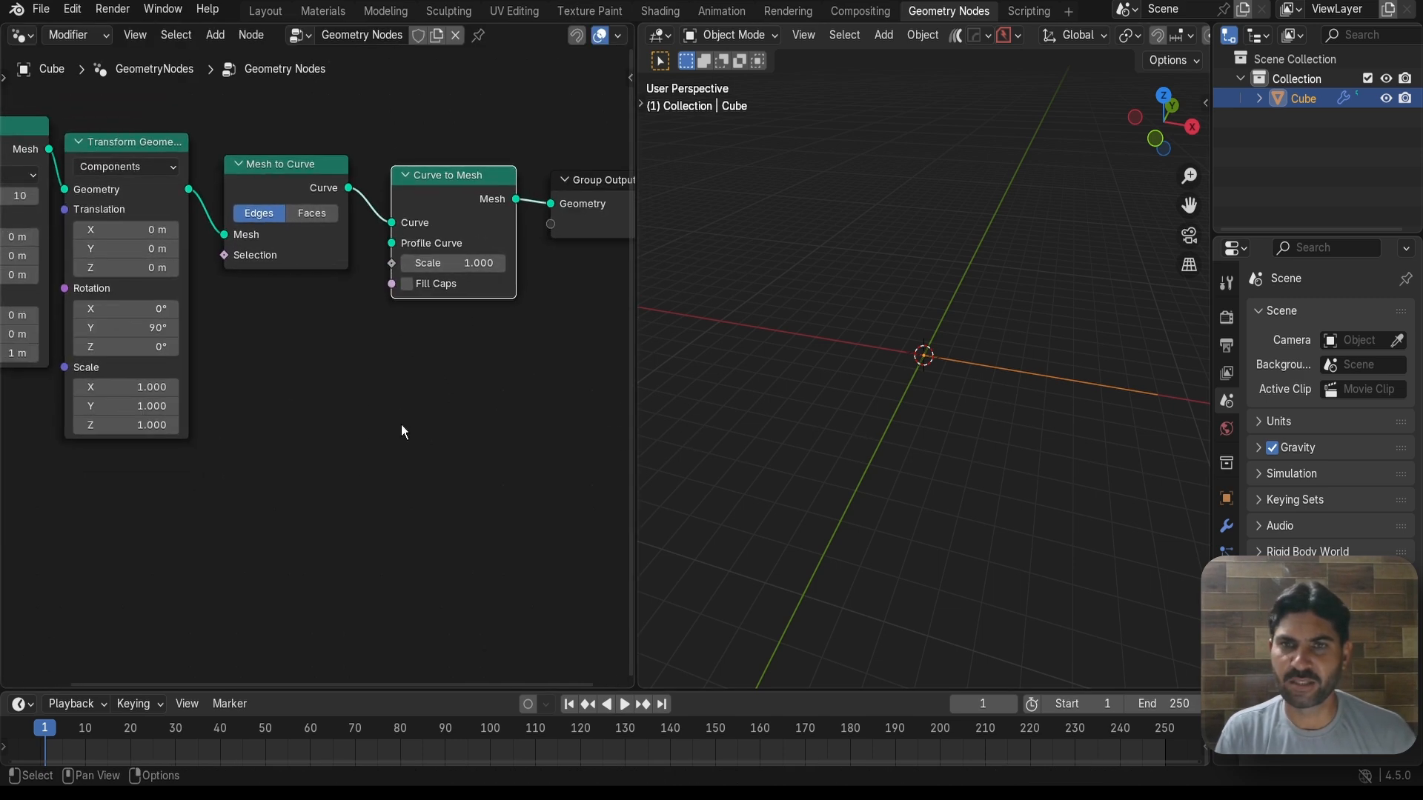
click(390, 443)
key(shift+a)
text(cc)
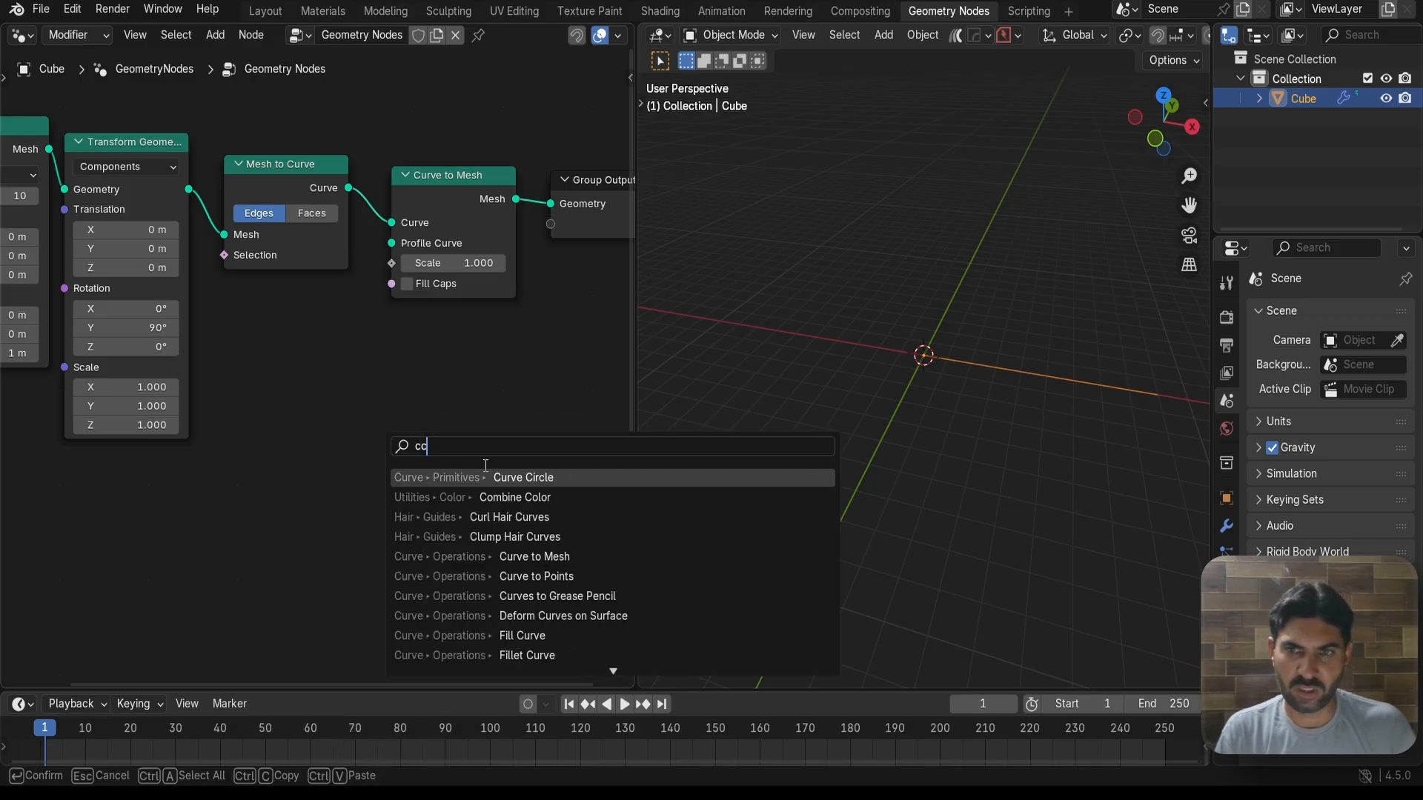
key(Return)
click(261, 371)
drag(381, 398, 406, 363)
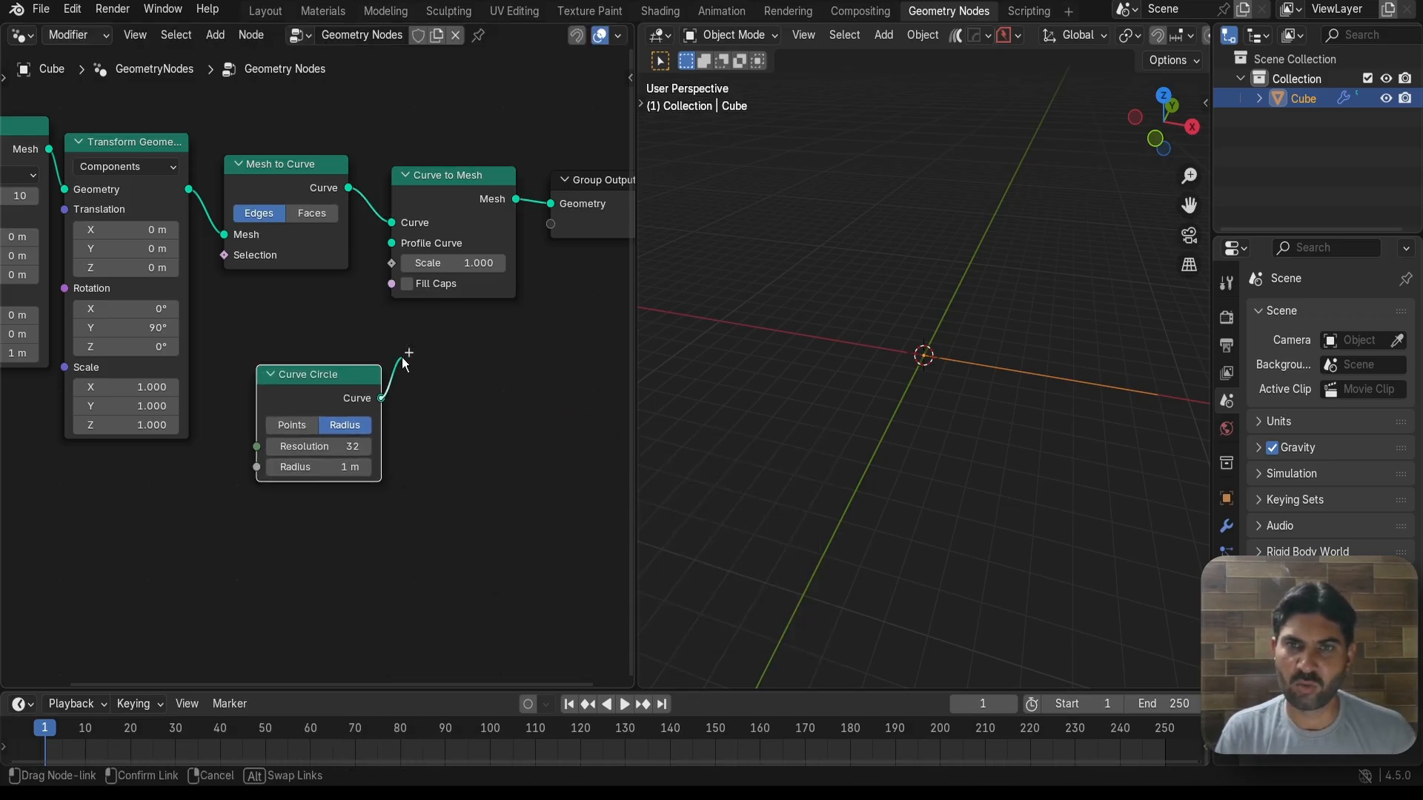
drag(392, 247, 392, 243)
scroll(945, 370, up, 3)
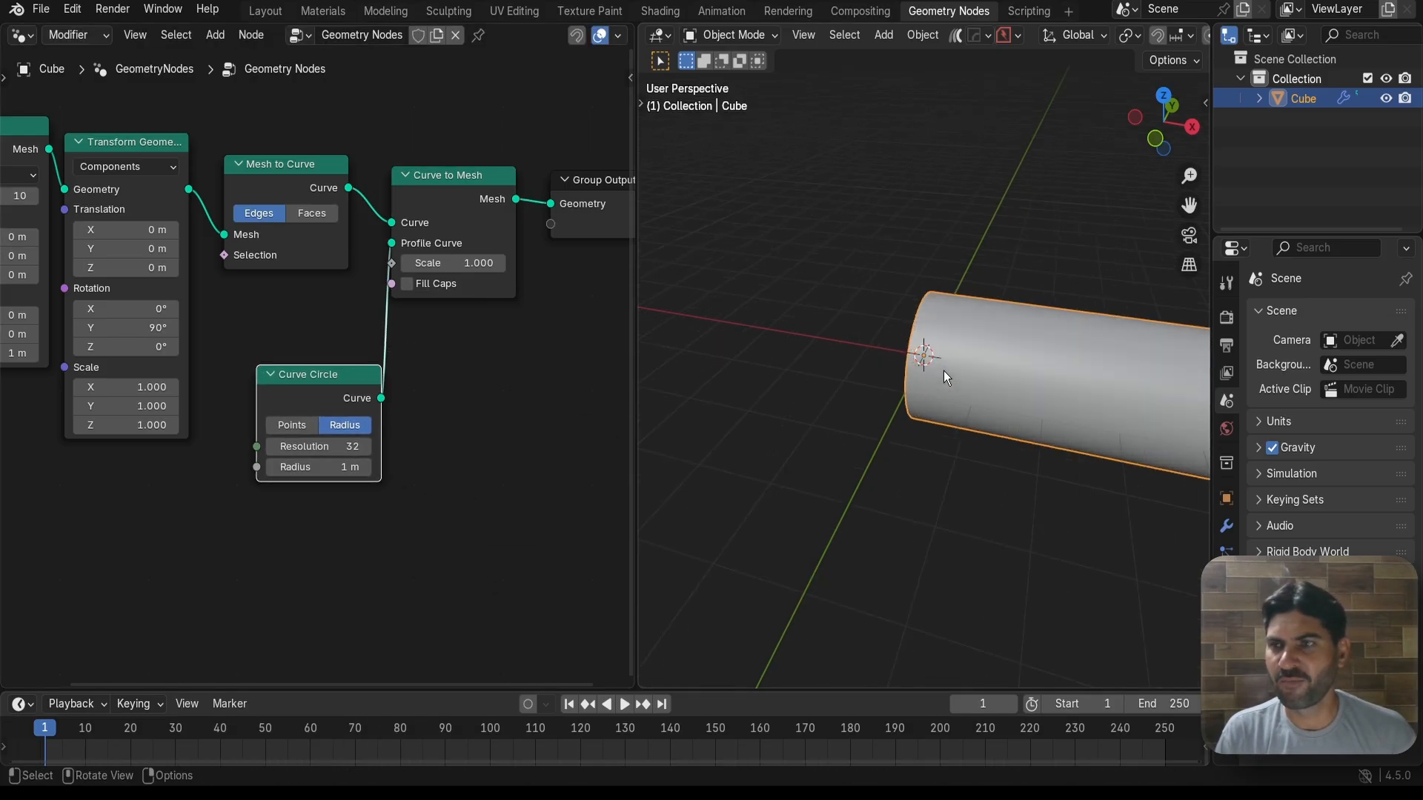
middle_drag(944, 370, 1020, 331)
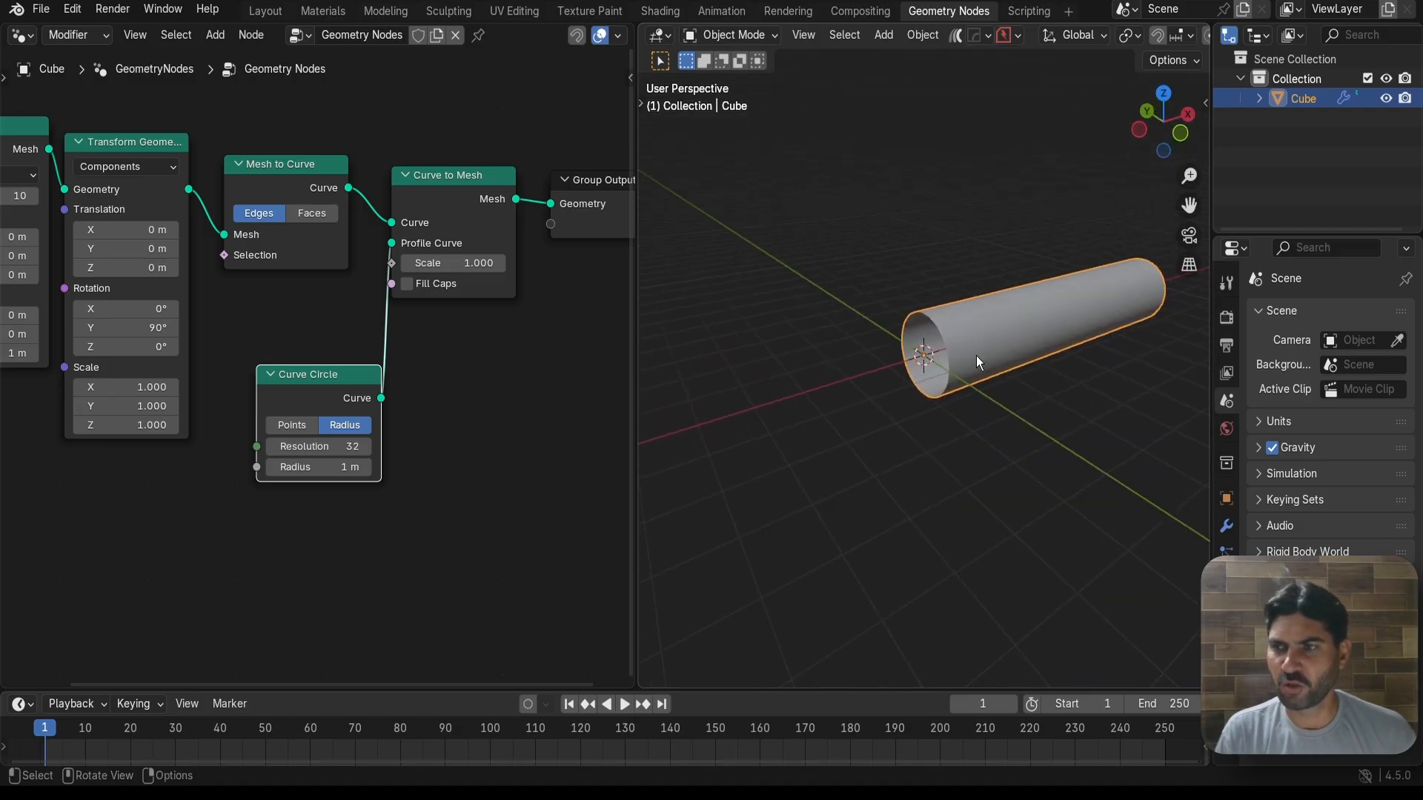
Move Group Output farther from Curve to Mesh to make room for another node between them
scroll(950, 380, up, 2)
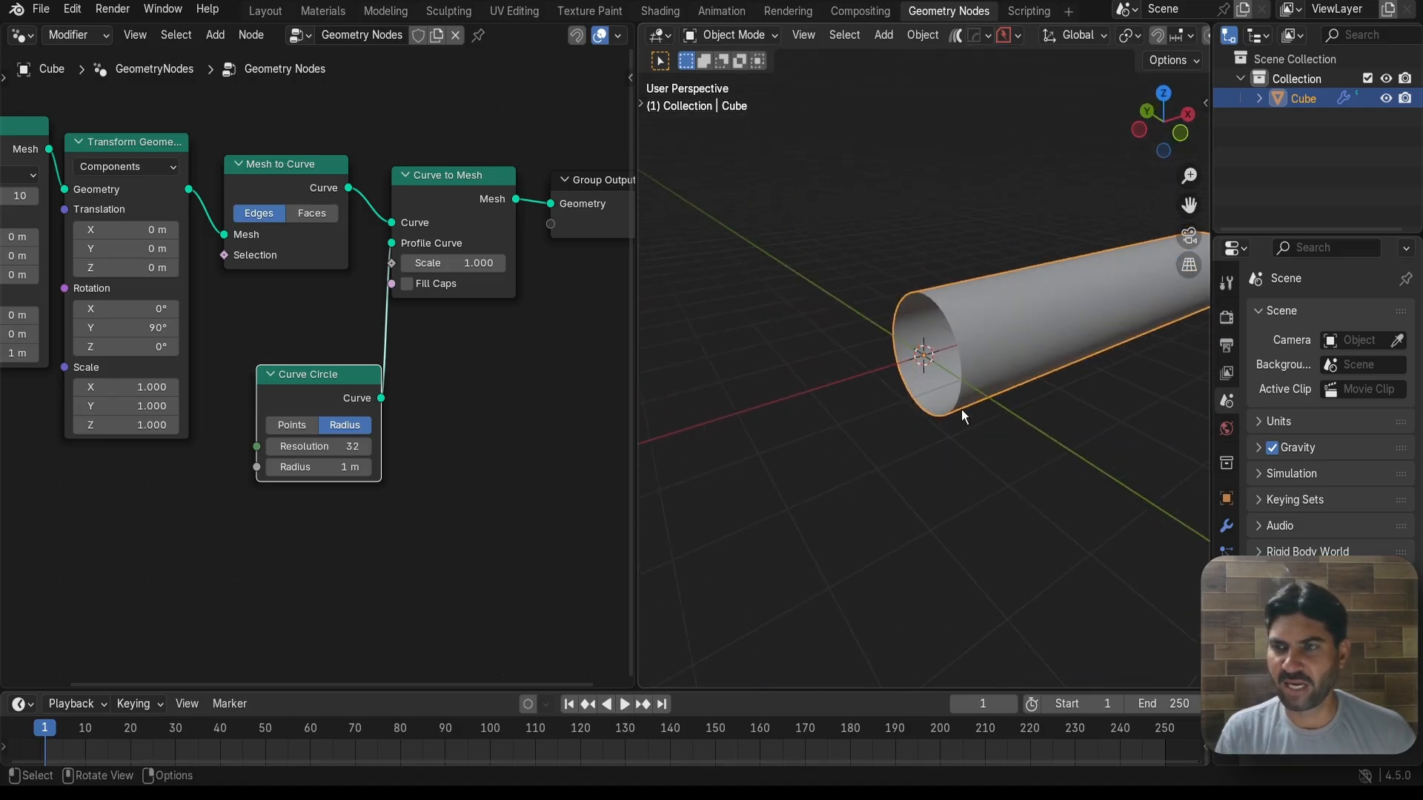
scroll(951, 373, up, 2)
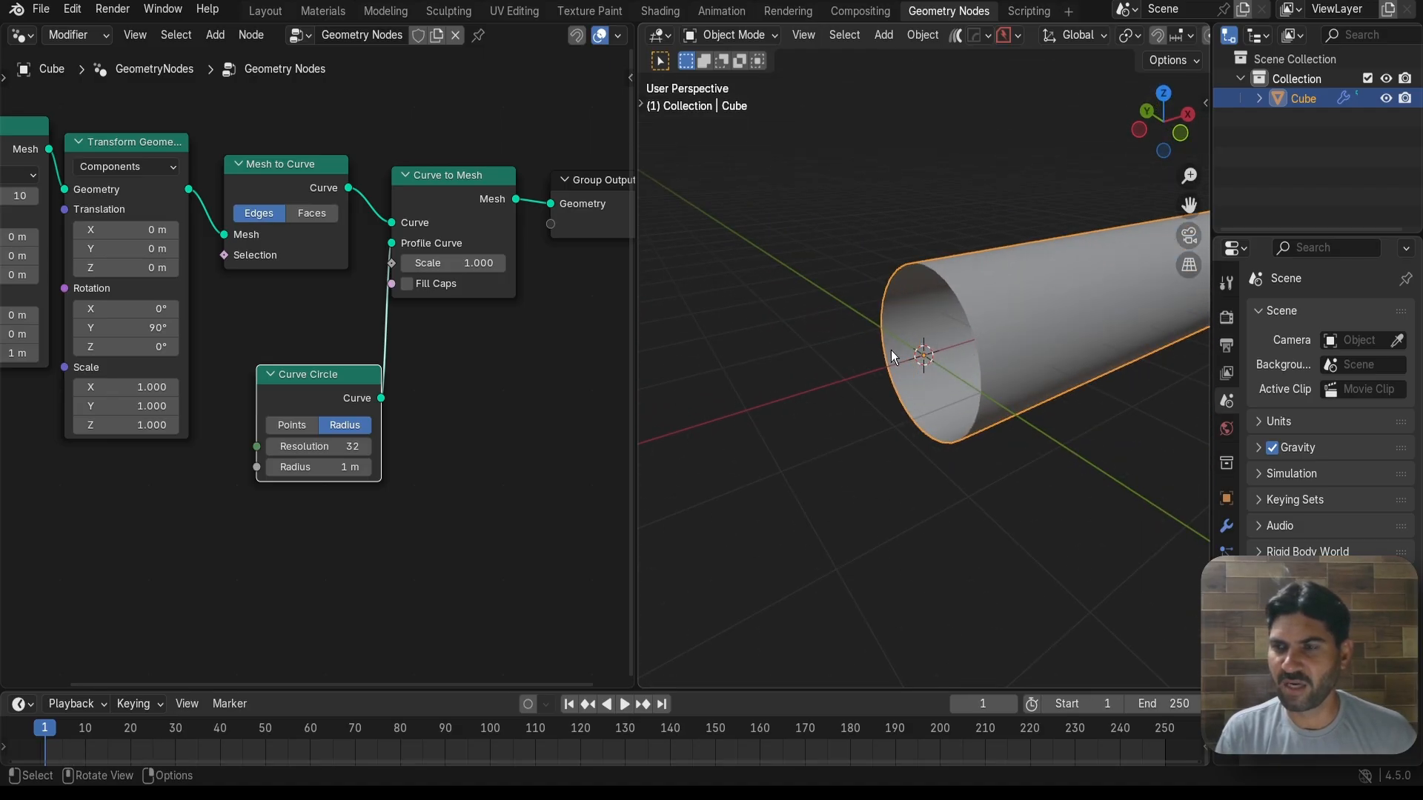
scroll(924, 384, down, 3)
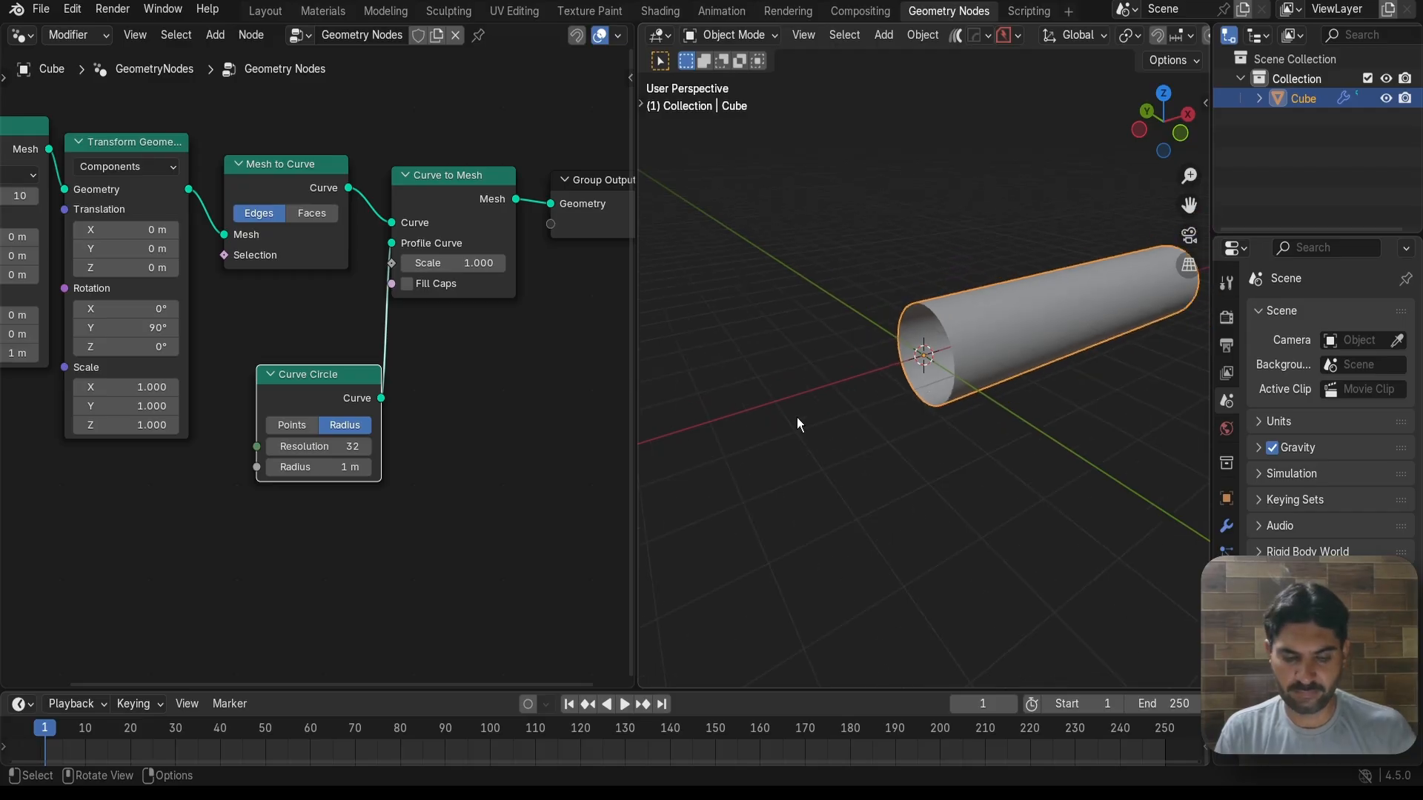
scroll(550, 413, up, 2)
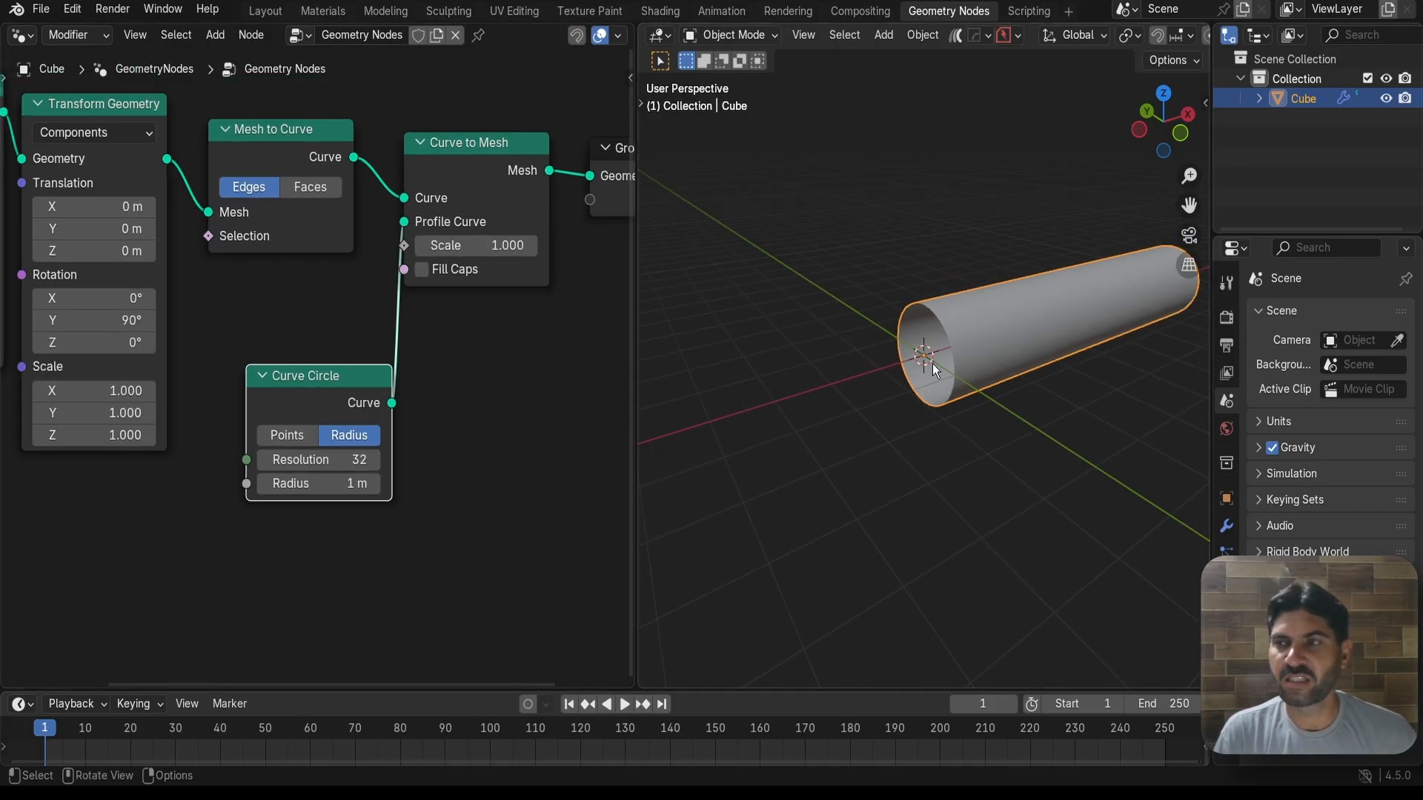
scroll(535, 393, down, 2)
middle_drag(535, 393, 393, 425)
scroll(456, 336, up, 2)
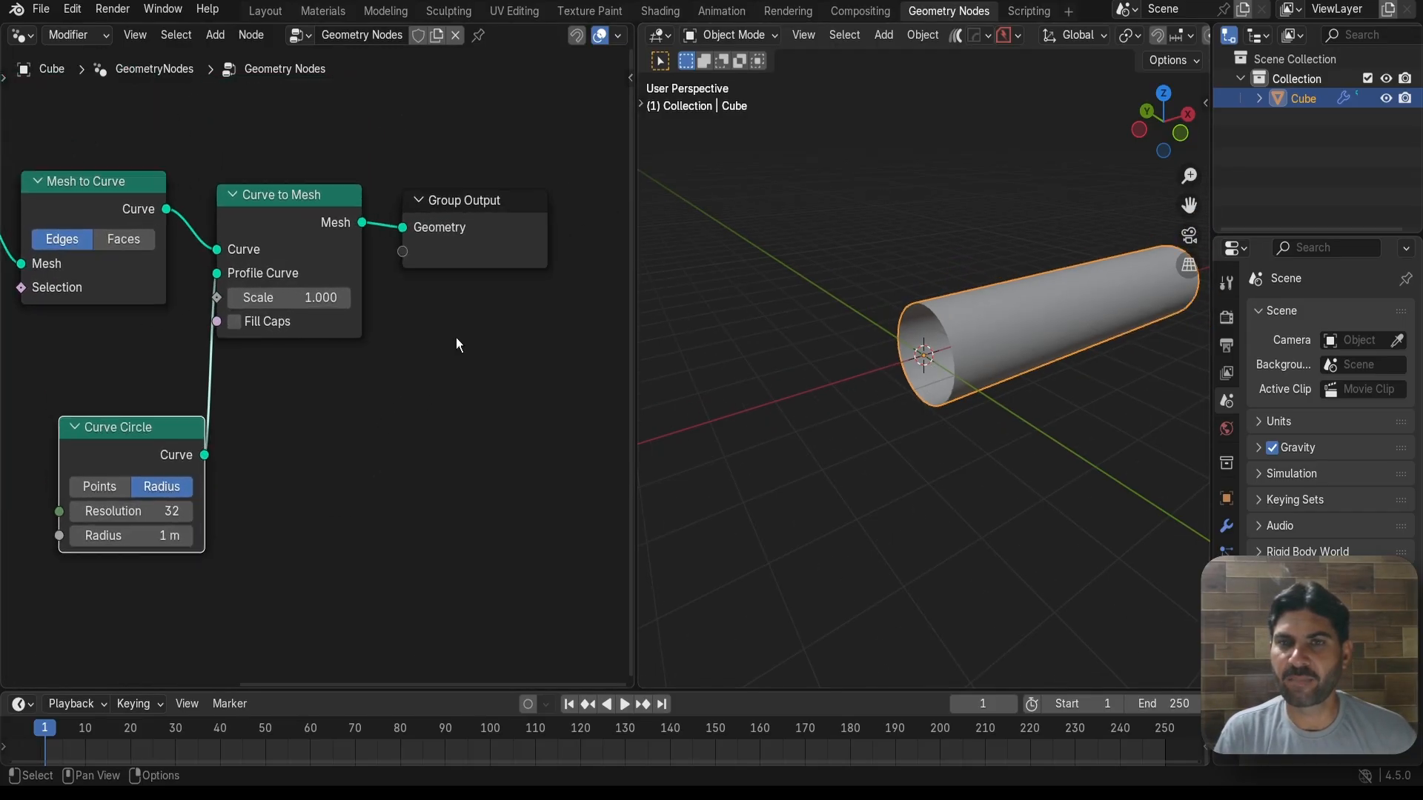
drag(505, 212, 578, 212)
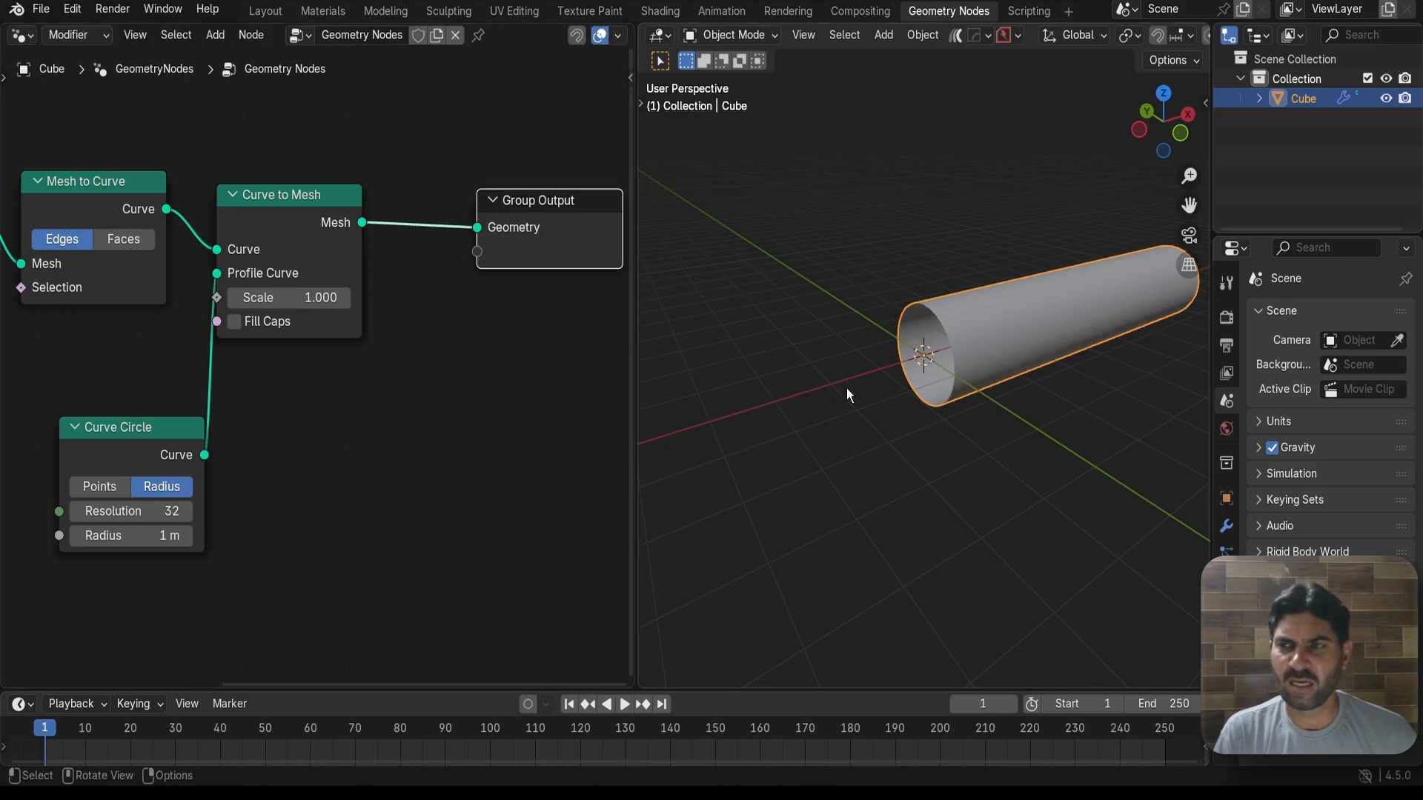
Insert a Set Position node between Curve to Mesh and Group Output
scroll(532, 426, up, 3)
scroll(532, 425, down, 4)
middle_drag(528, 425, 496, 447)
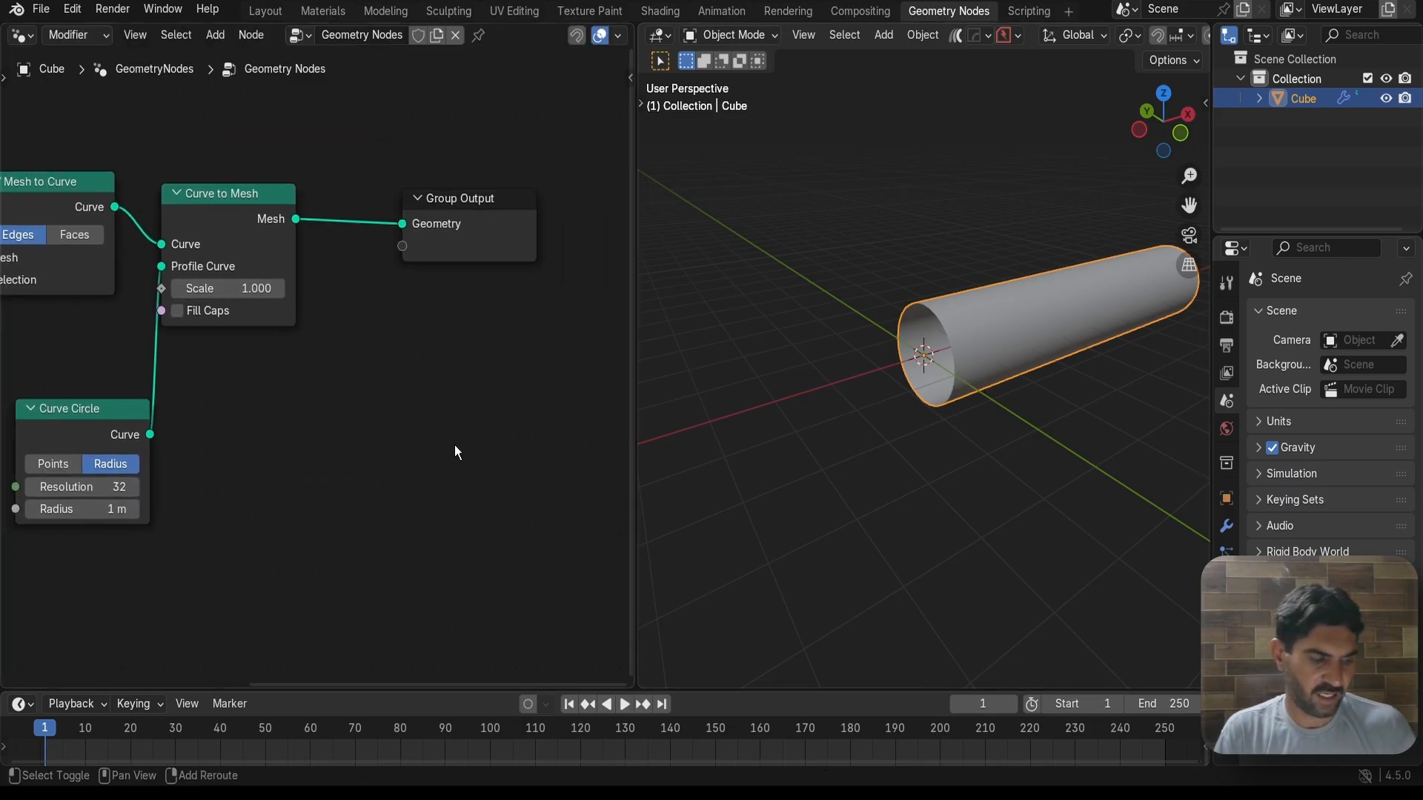
key(shift+a)
text(set)
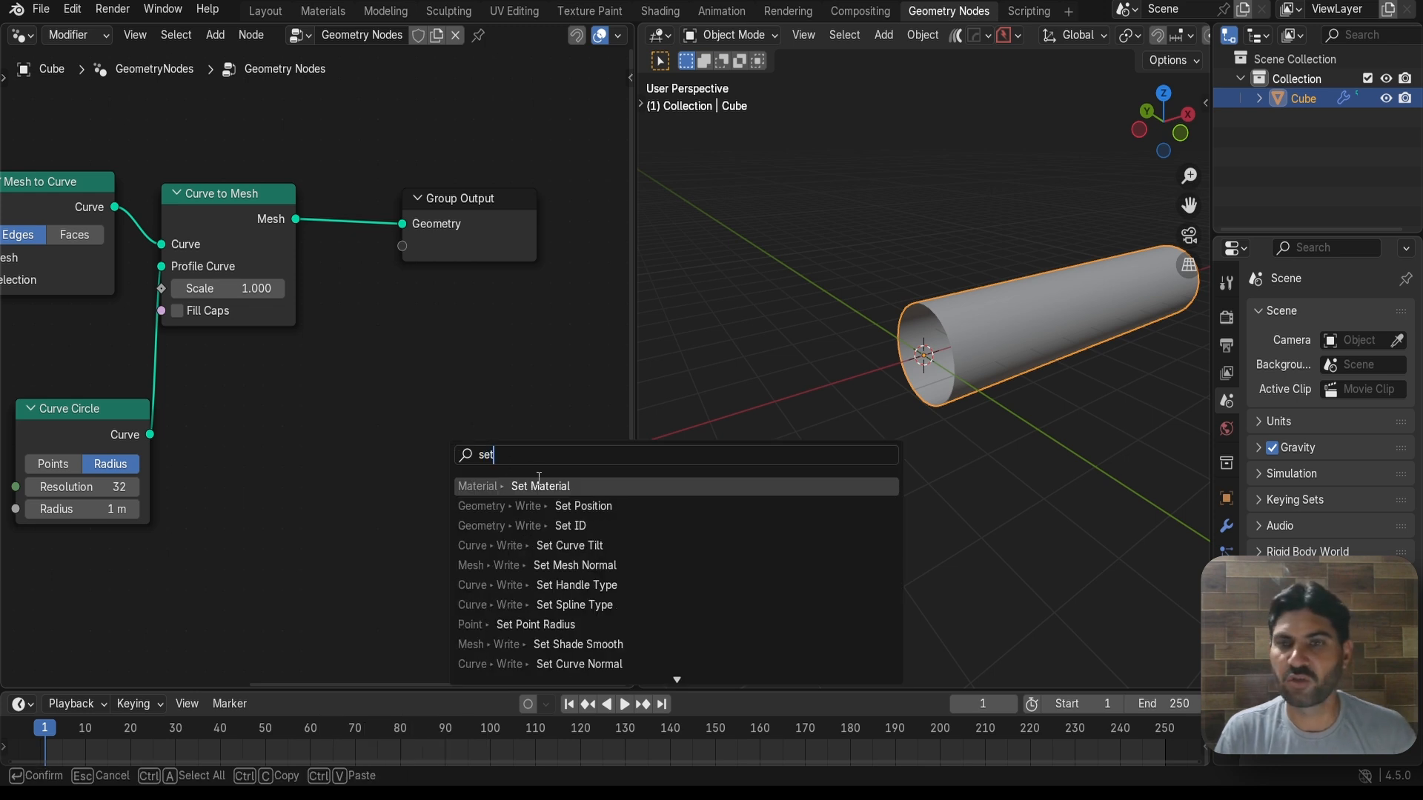
click(565, 505)
click(472, 322)
scroll(502, 448, down, 1)
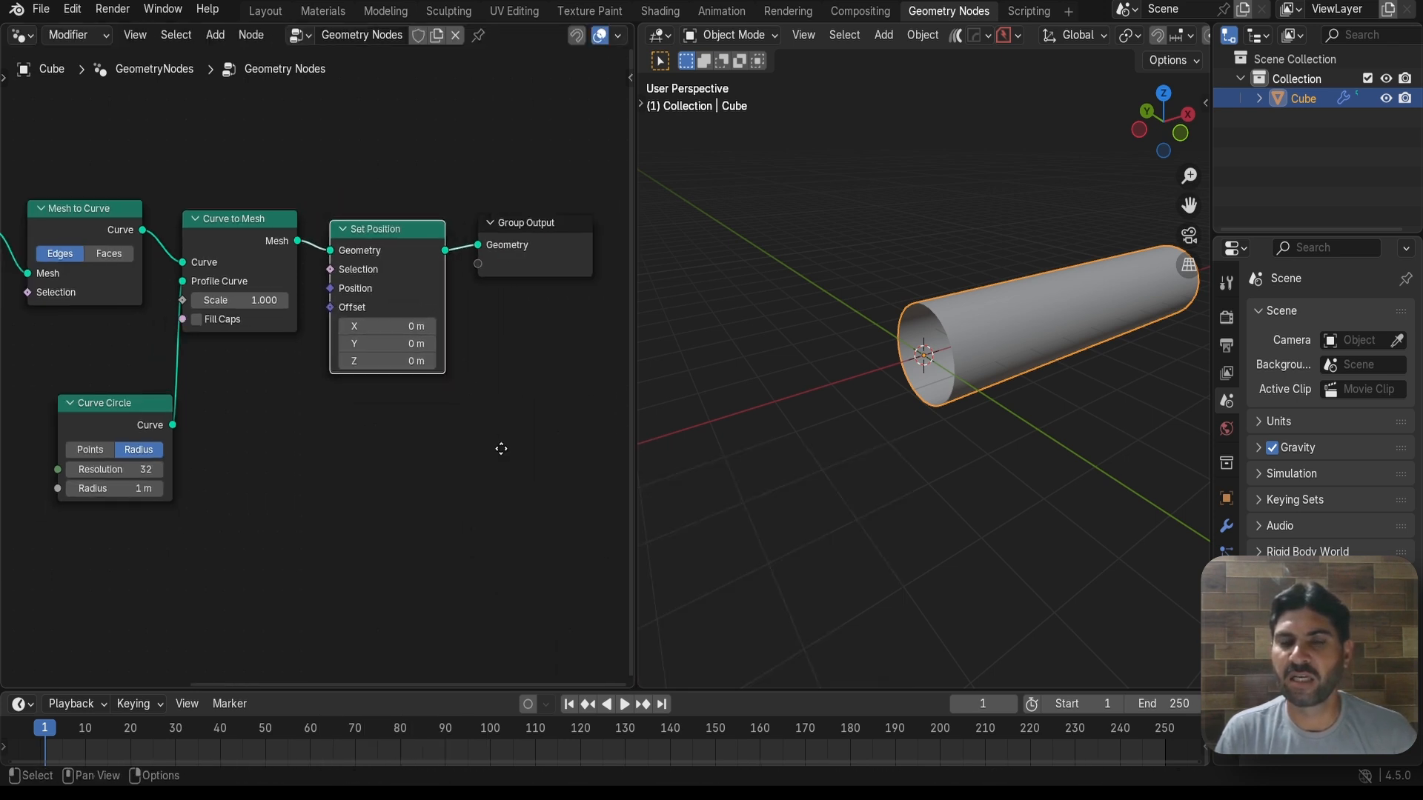
Add a Combine XYZ node below Set Position and connect its Vector output to Set Position's Offset input
middle_drag(503, 449, 522, 368)
click(401, 415)
key(shift+a)
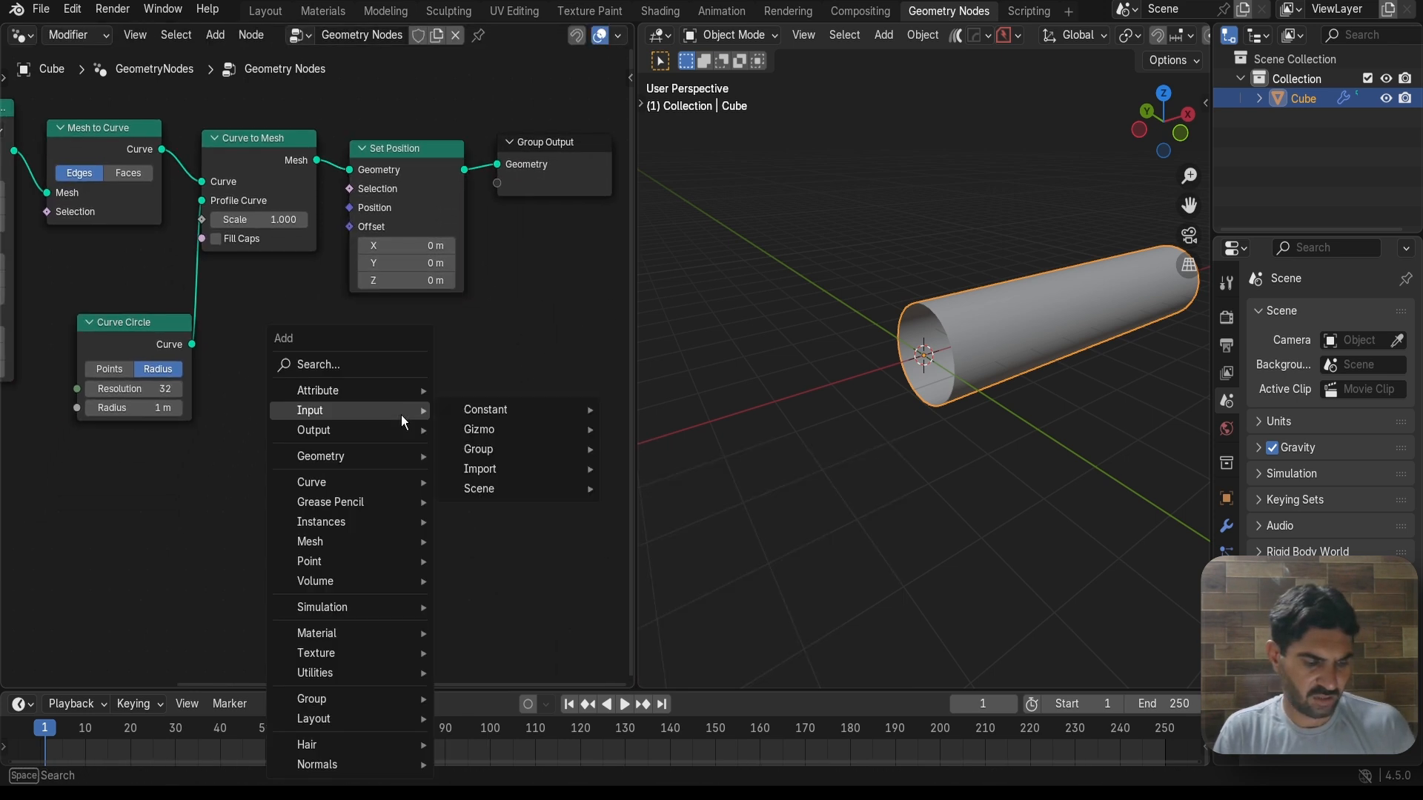
text(com)
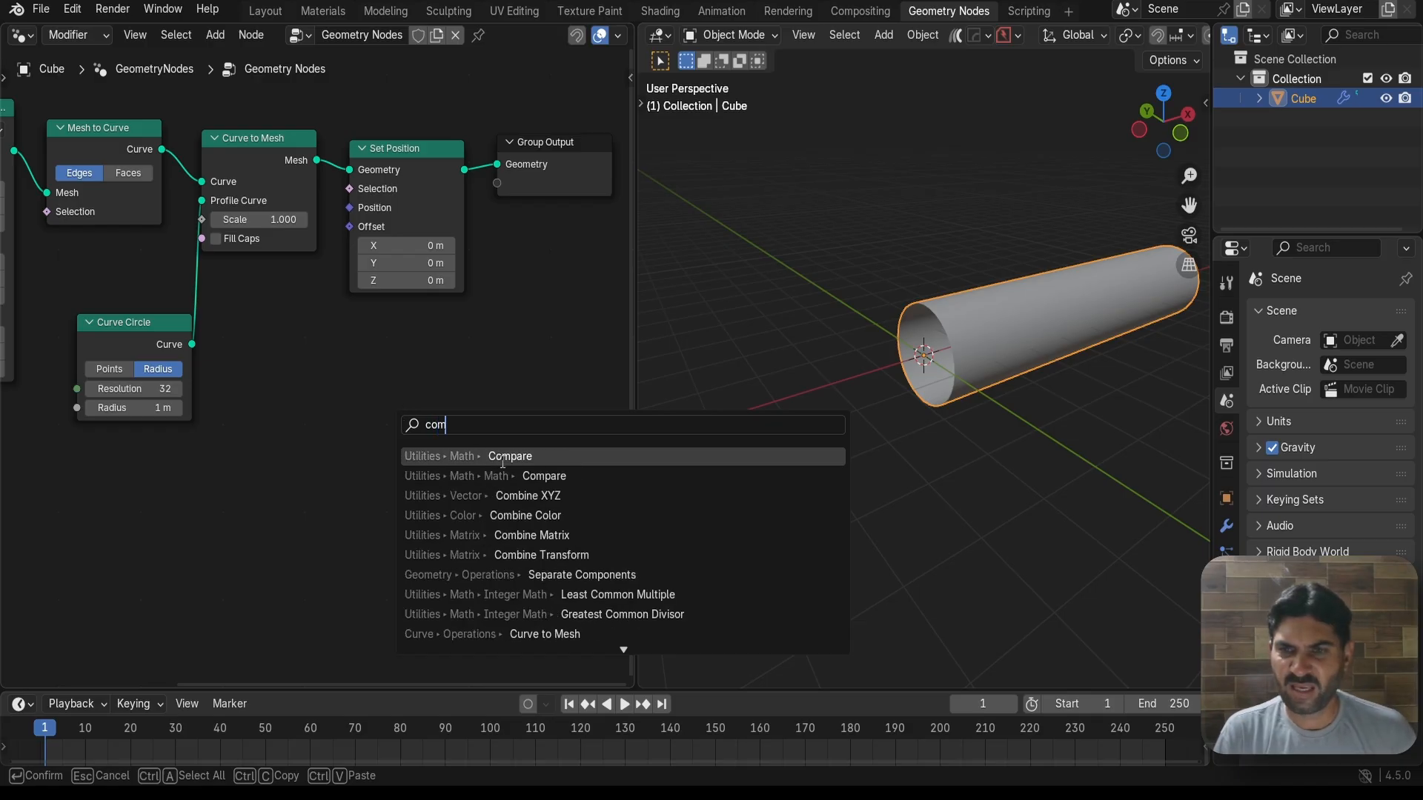
click(533, 495)
click(344, 346)
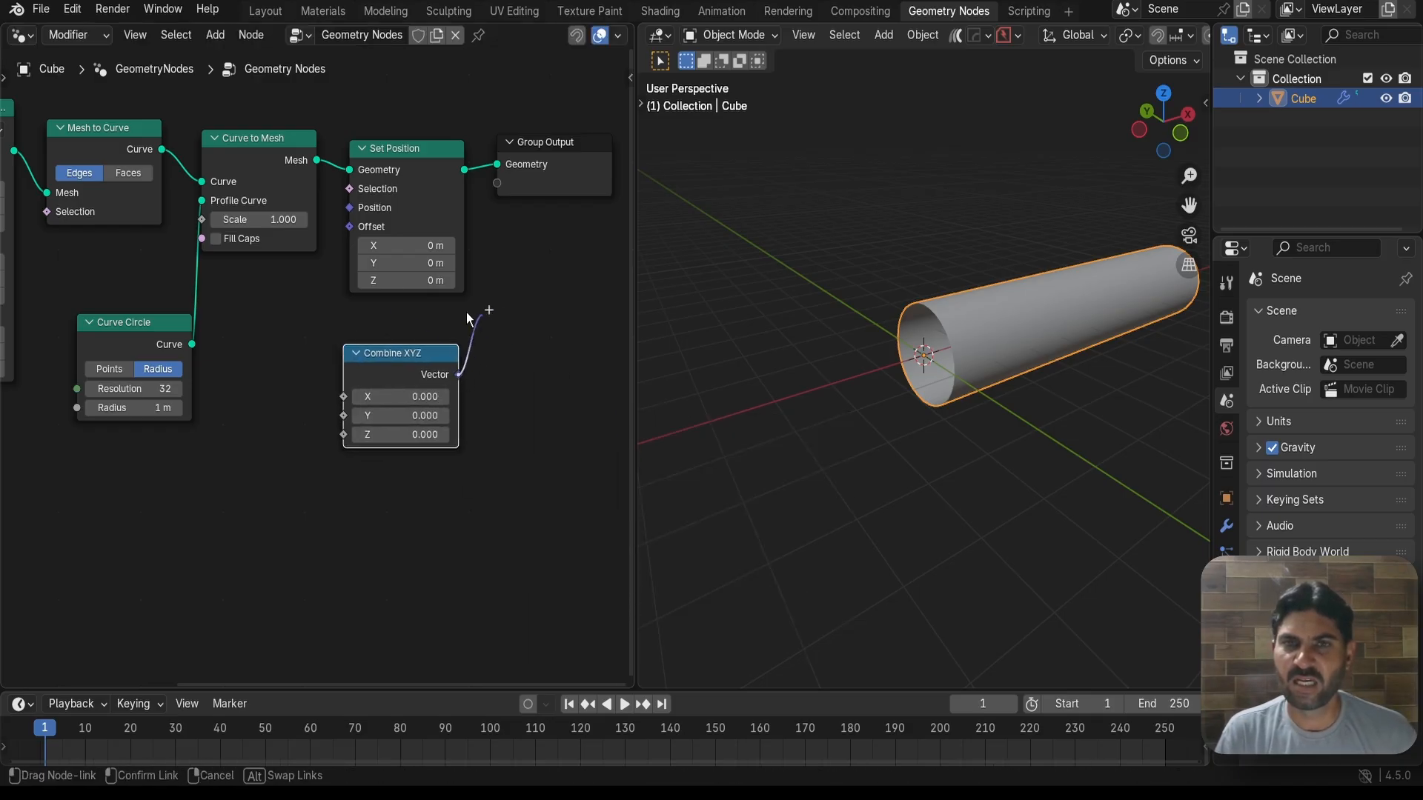
drag(361, 230, 360, 229)
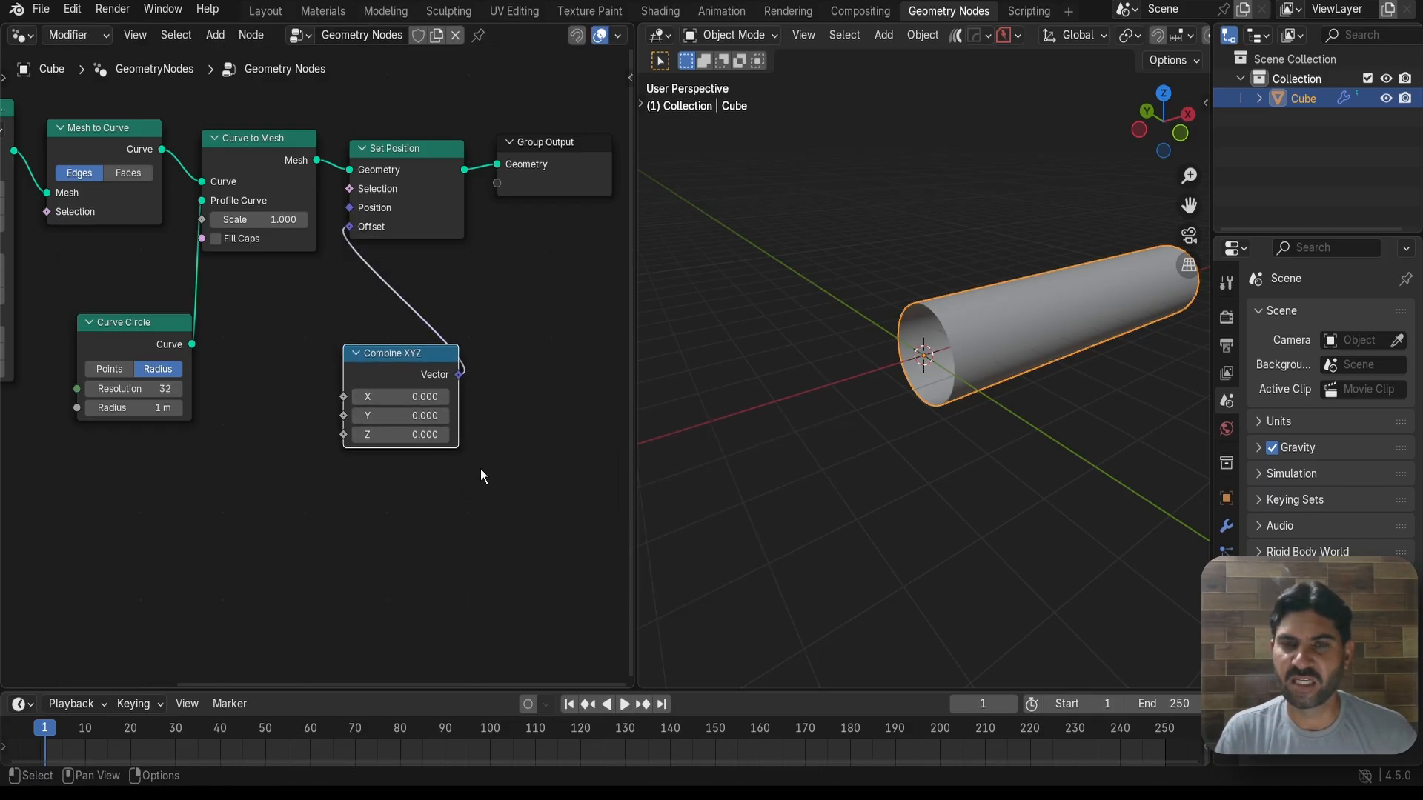
scroll(480, 468, up, 2)
key(g)
click(496, 429)
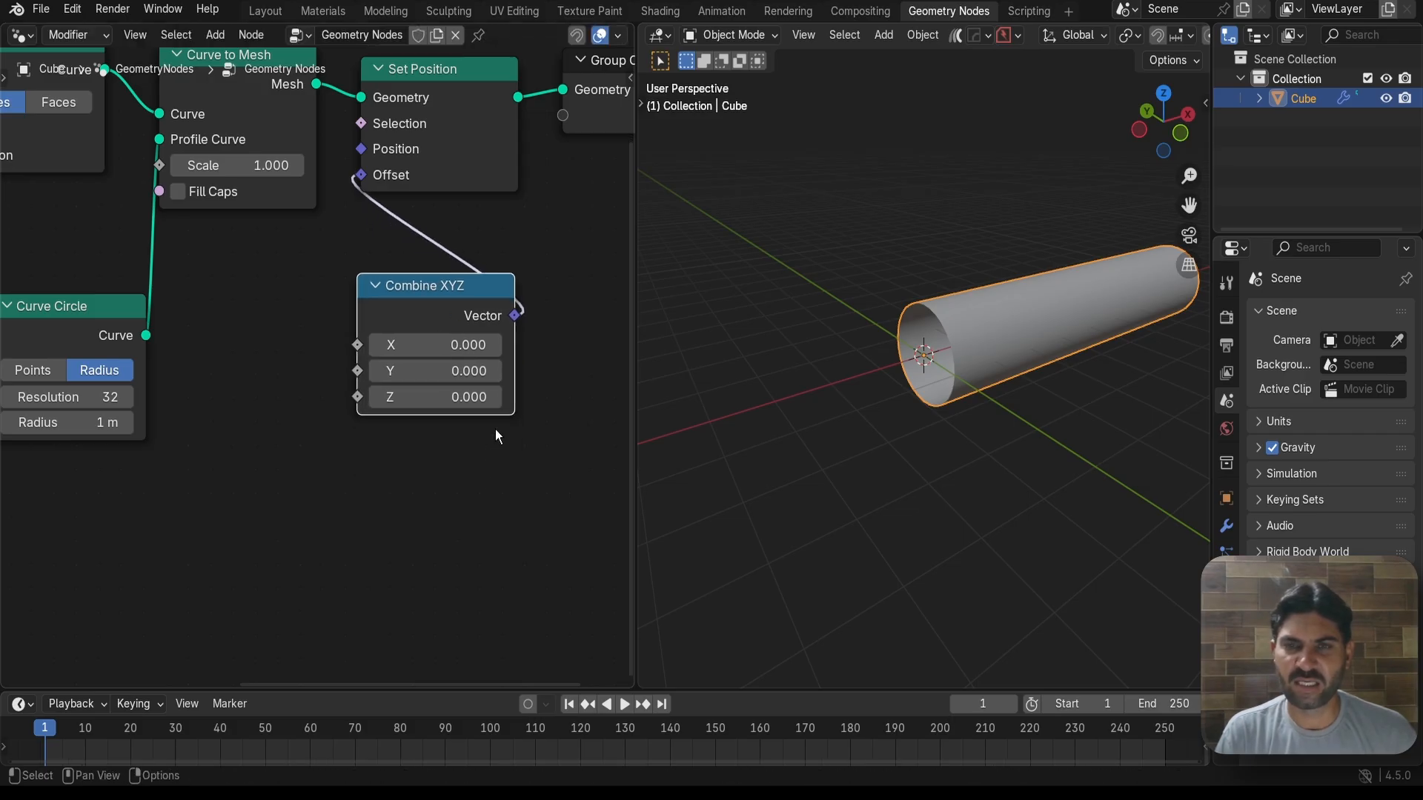
Add a Wave Texture node below Curve Circle and connect its Color output to Combine XYZ's Z input
scroll(420, 508, down, 2)
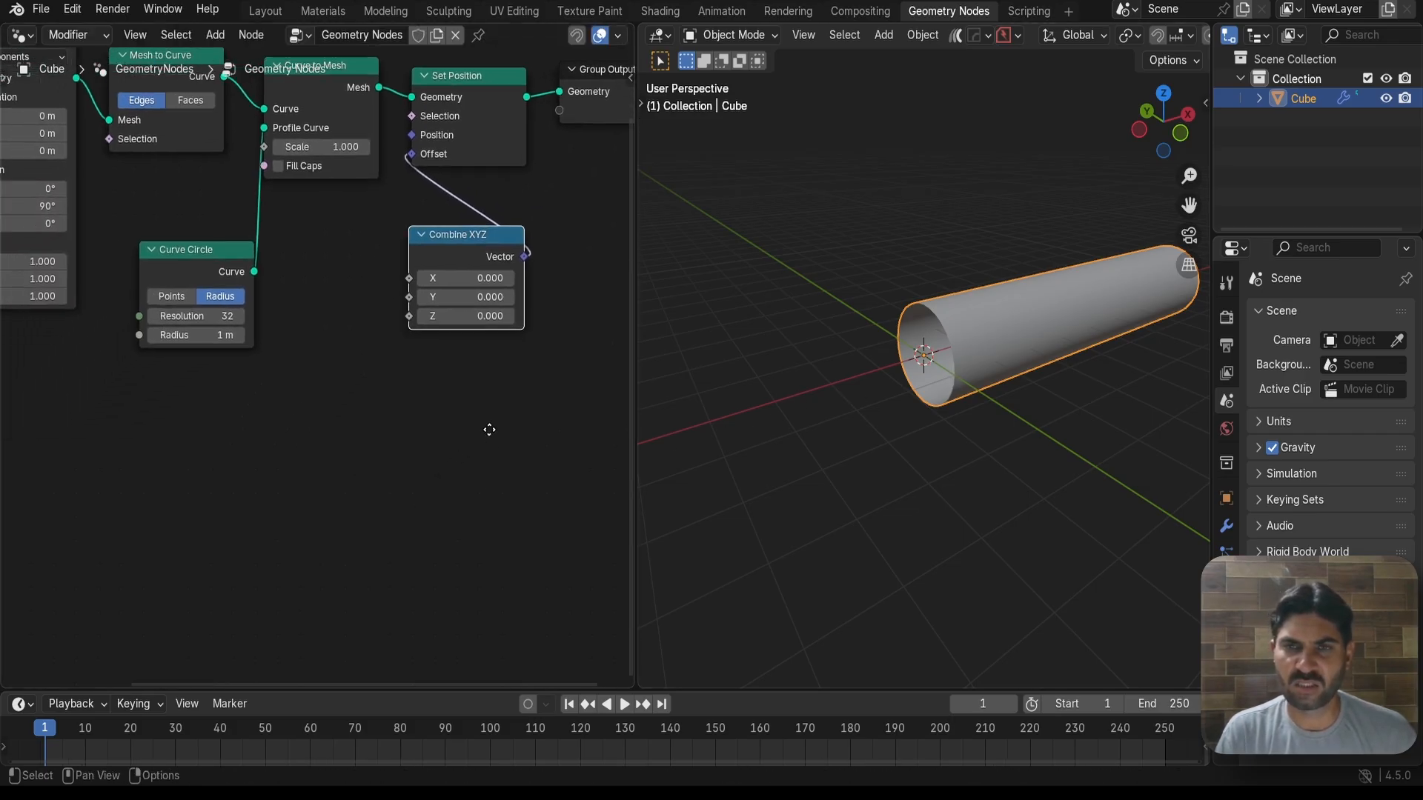
key(shift+a)
text(wav)
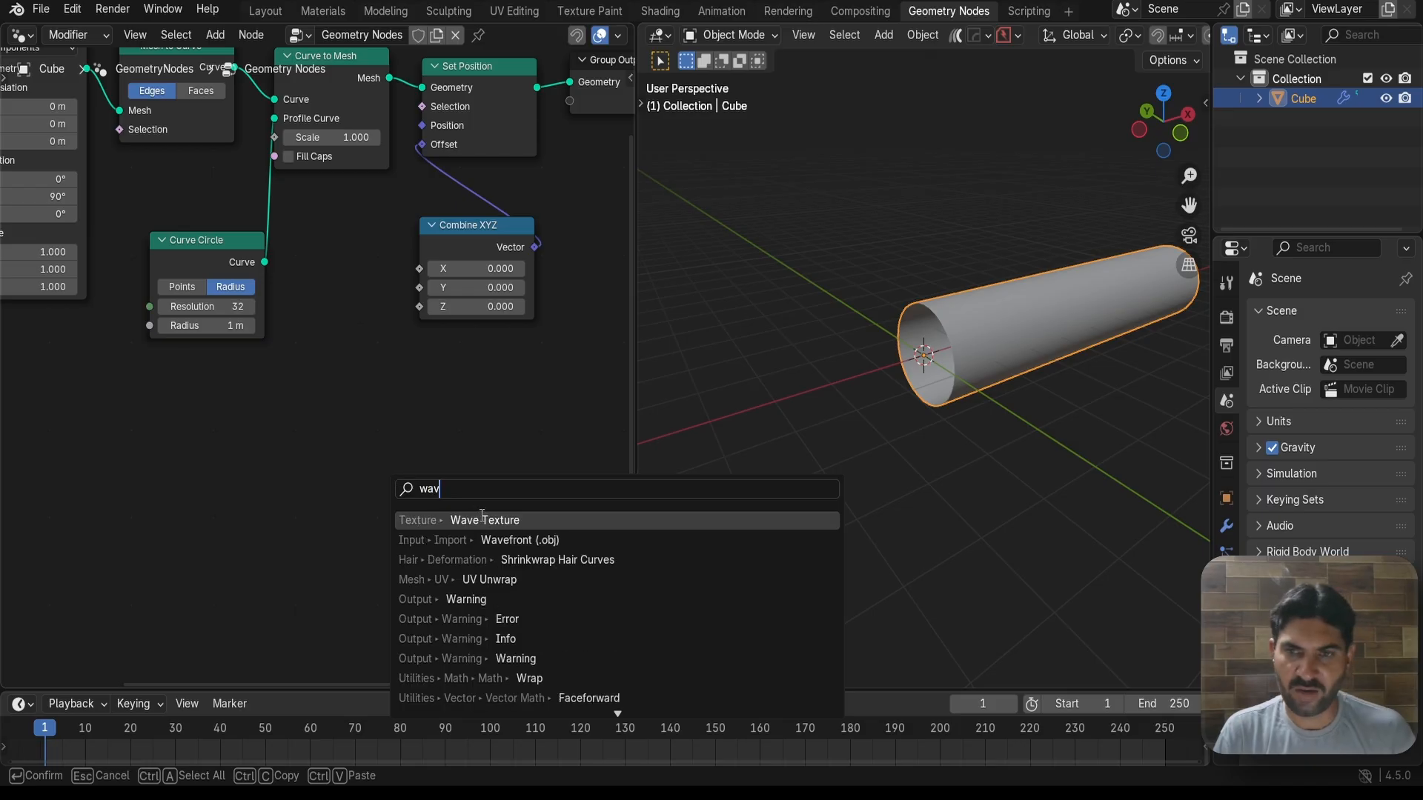
click(482, 519)
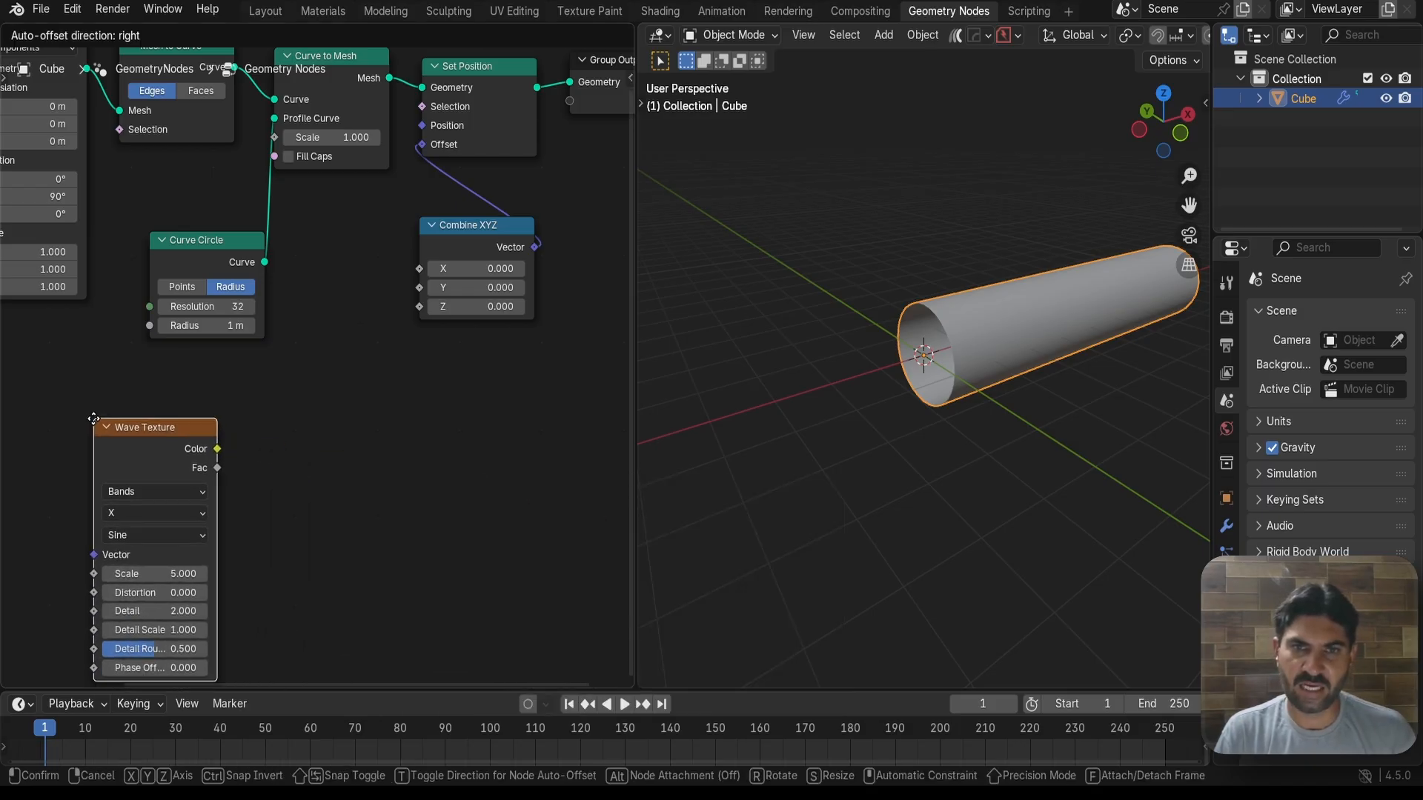
click(123, 412)
drag(296, 381, 409, 319)
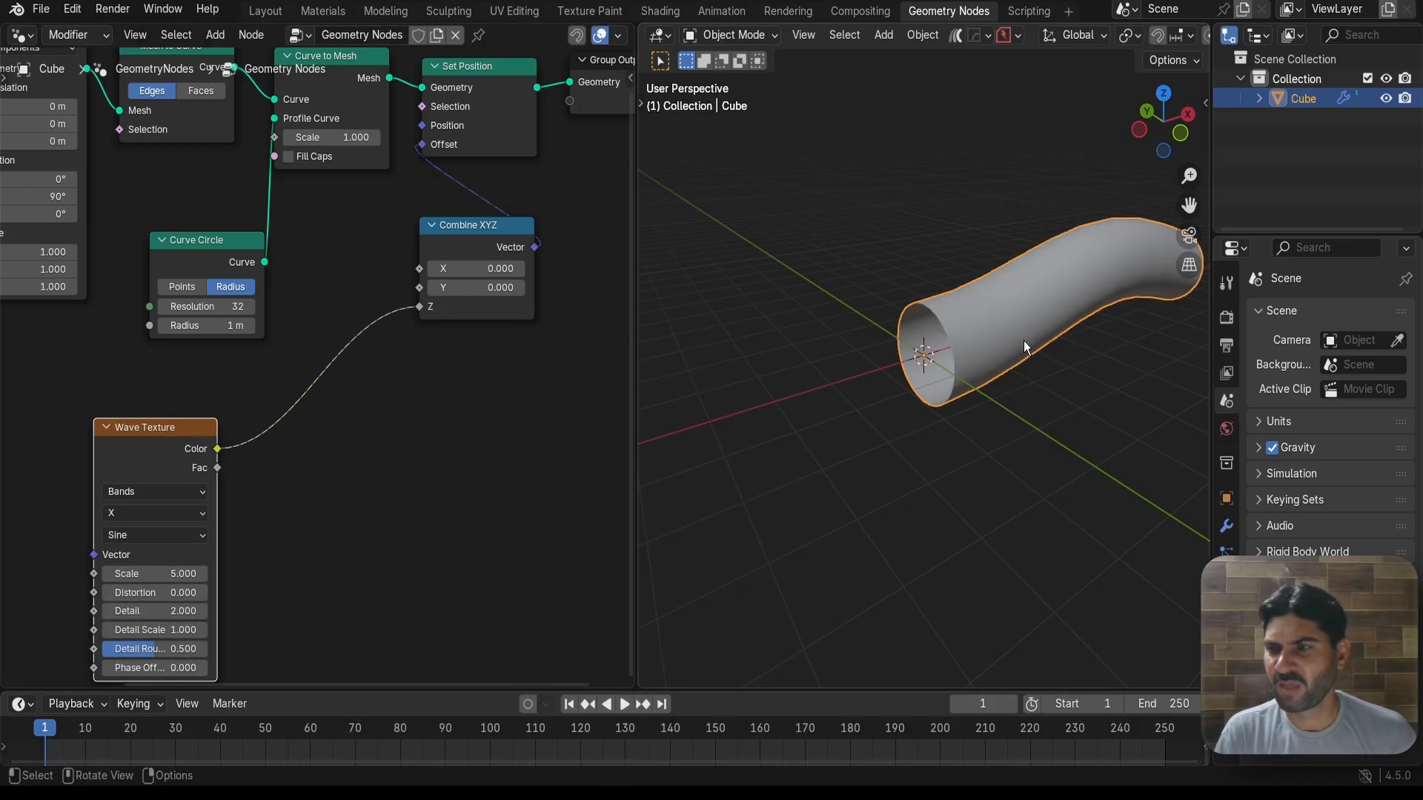
Shift the Wave Texture node slightly away from Combine XYZ and set its Scale to 4.830
scroll(1024, 340, down, 3)
mouse_move(1024, 340)
middle_down()
mouse_move(968, 309)
mouse_move(981, 281)
mouse_move(1020, 347)
middle_up()
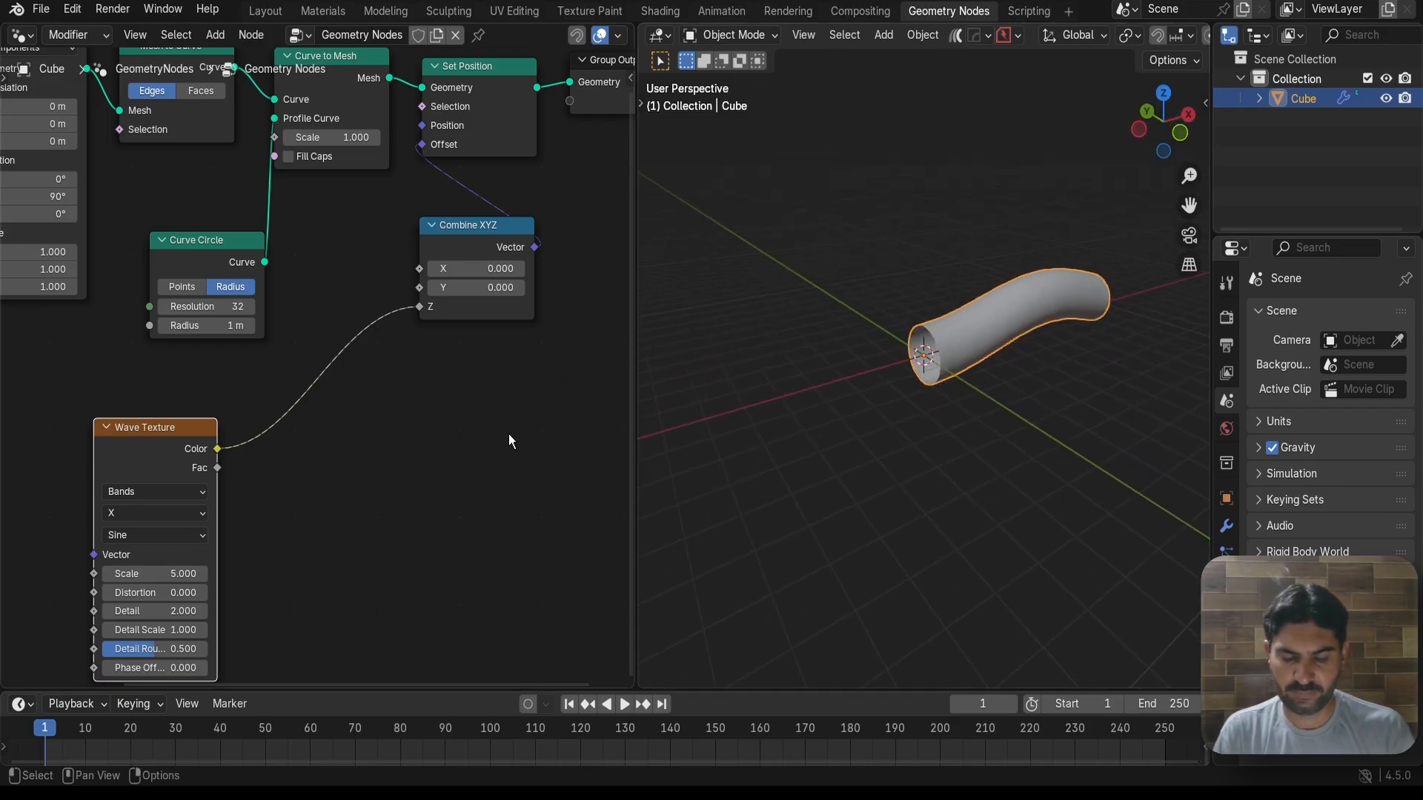
scroll(513, 432, up, 2)
scroll(496, 437, down, 4)
scroll(415, 460, up, 2)
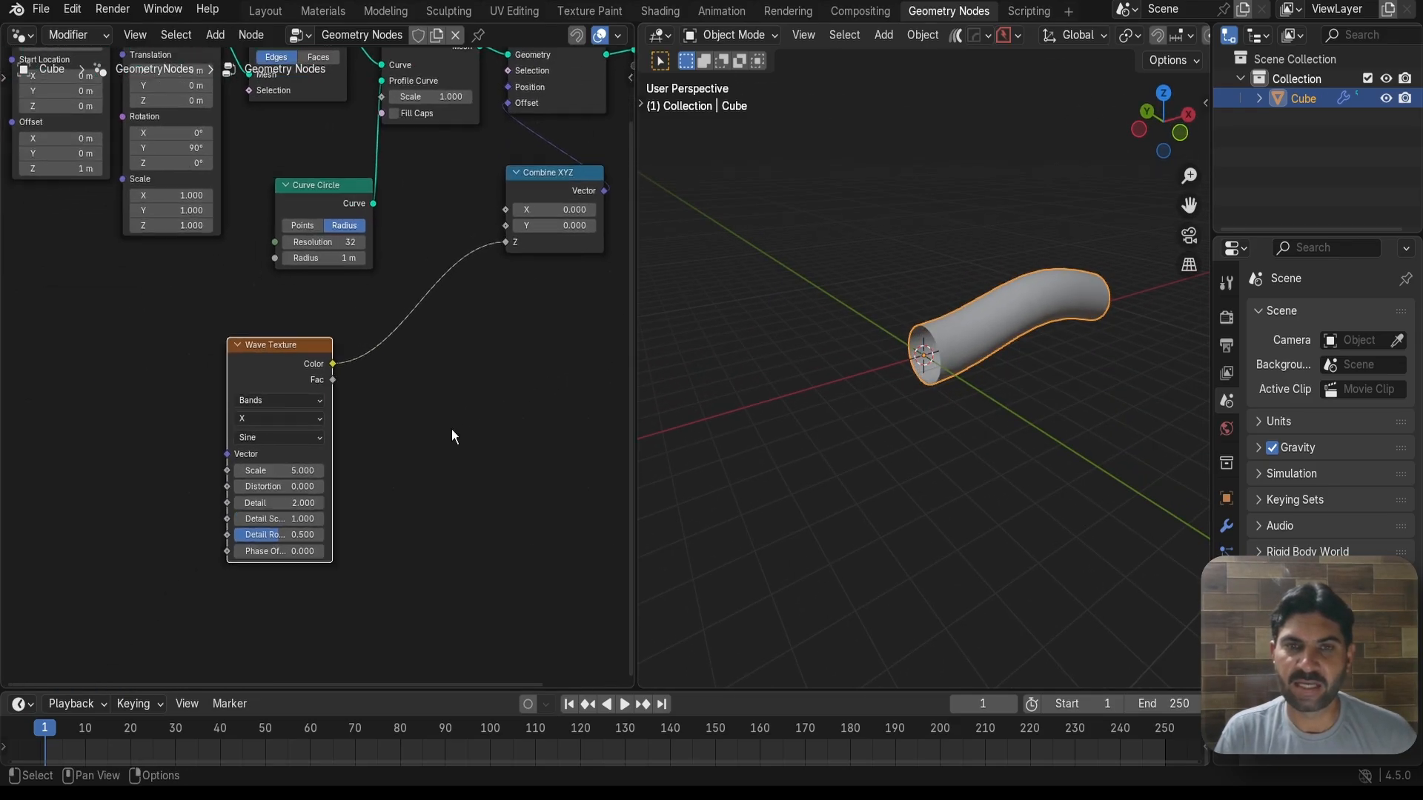
scroll(315, 366, up, 1)
drag(268, 342, 222, 342)
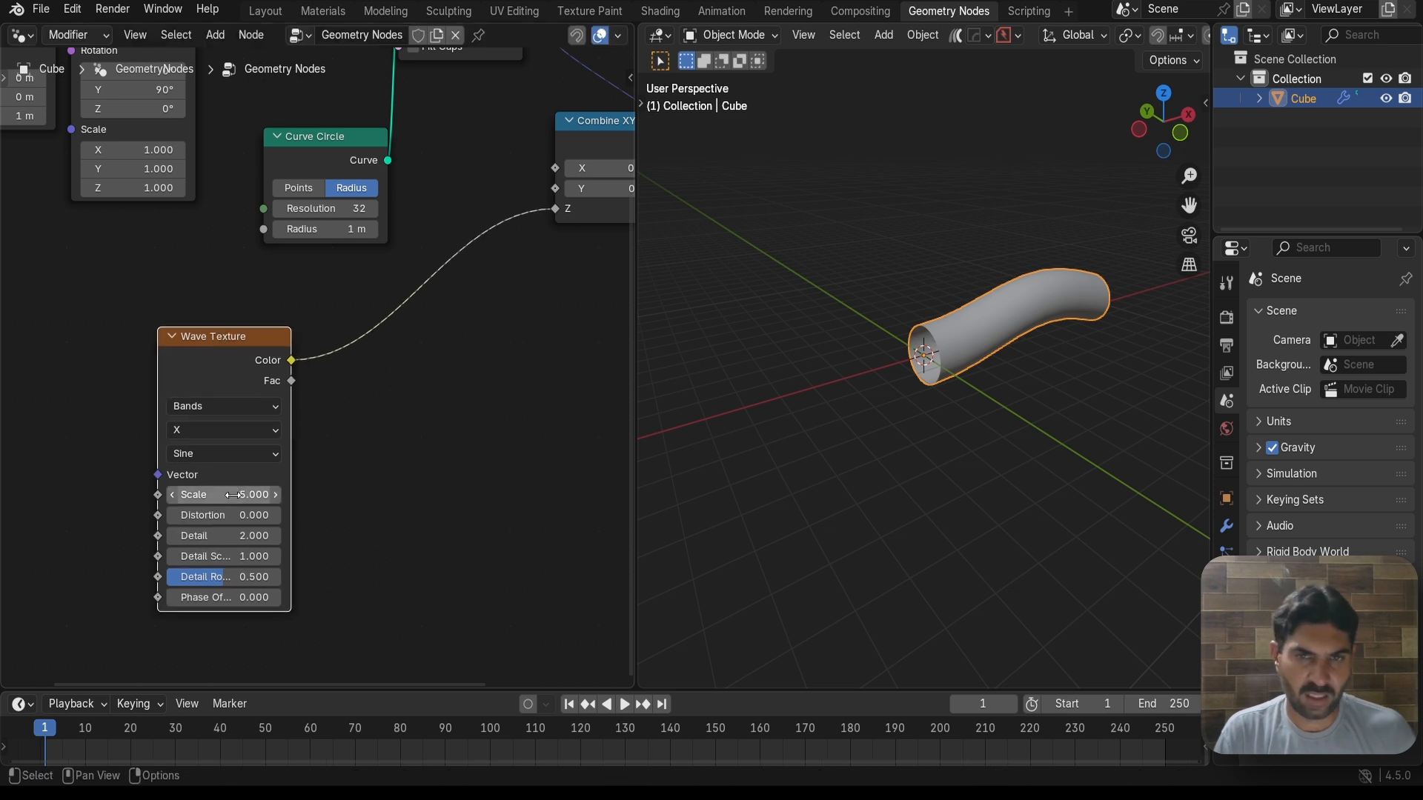
mouse_move(232, 494)
mouse_down()
mouse_move(267, 494)
mouse_move(230, 494)
mouse_up()
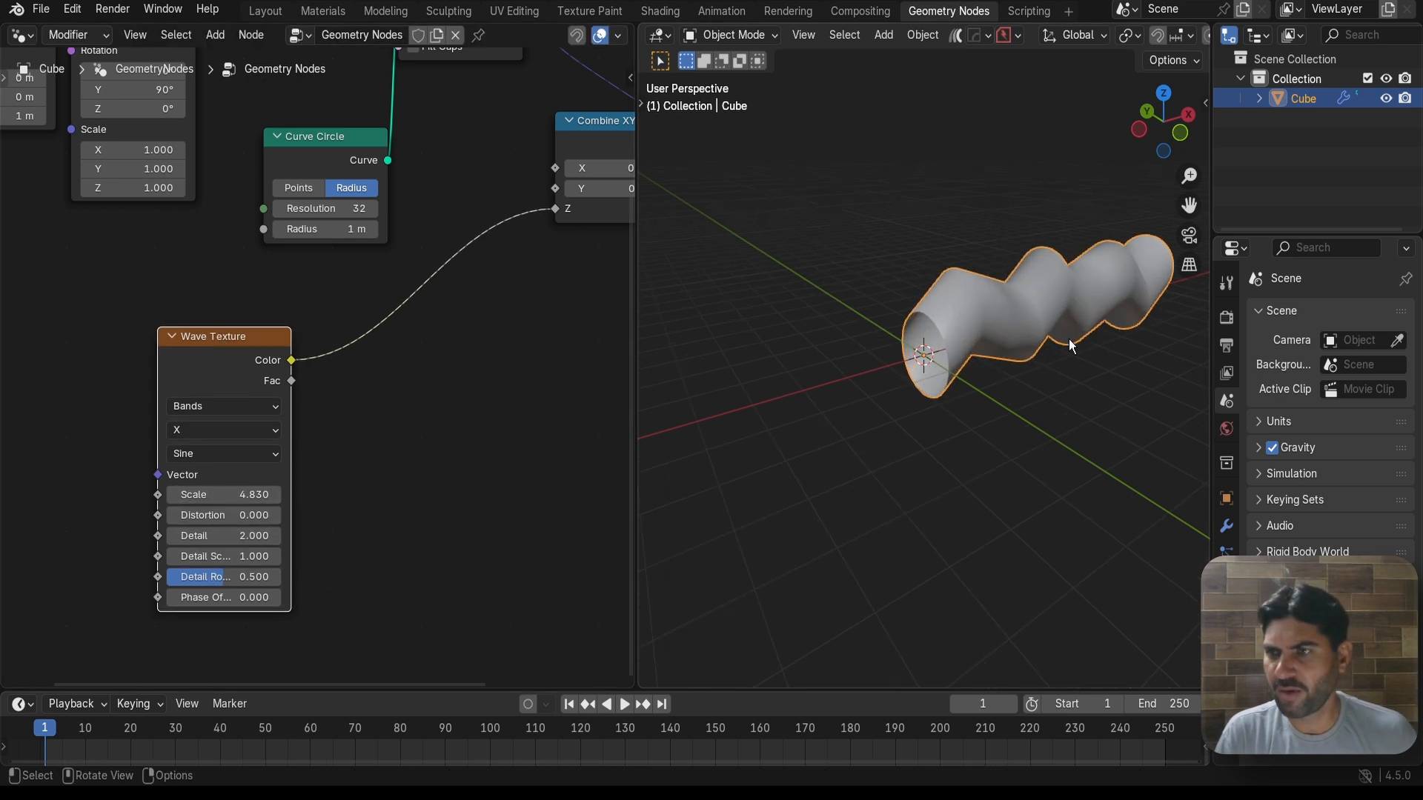
Set the Curve Circle's Resolution to 64
scroll(959, 309, up, 2)
scroll(398, 375, down, 2)
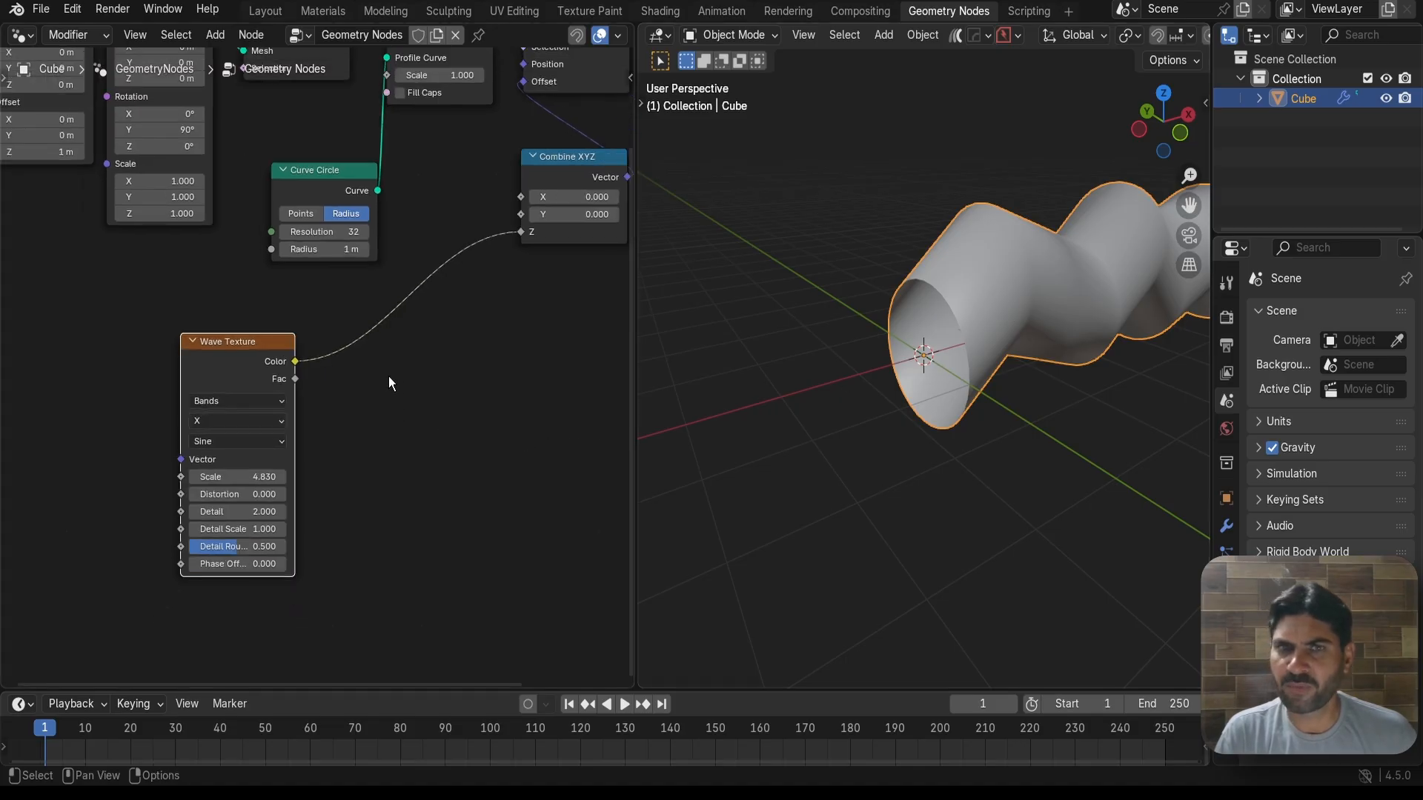
scroll(361, 348, up, 3)
drag(361, 353, 373, 355)
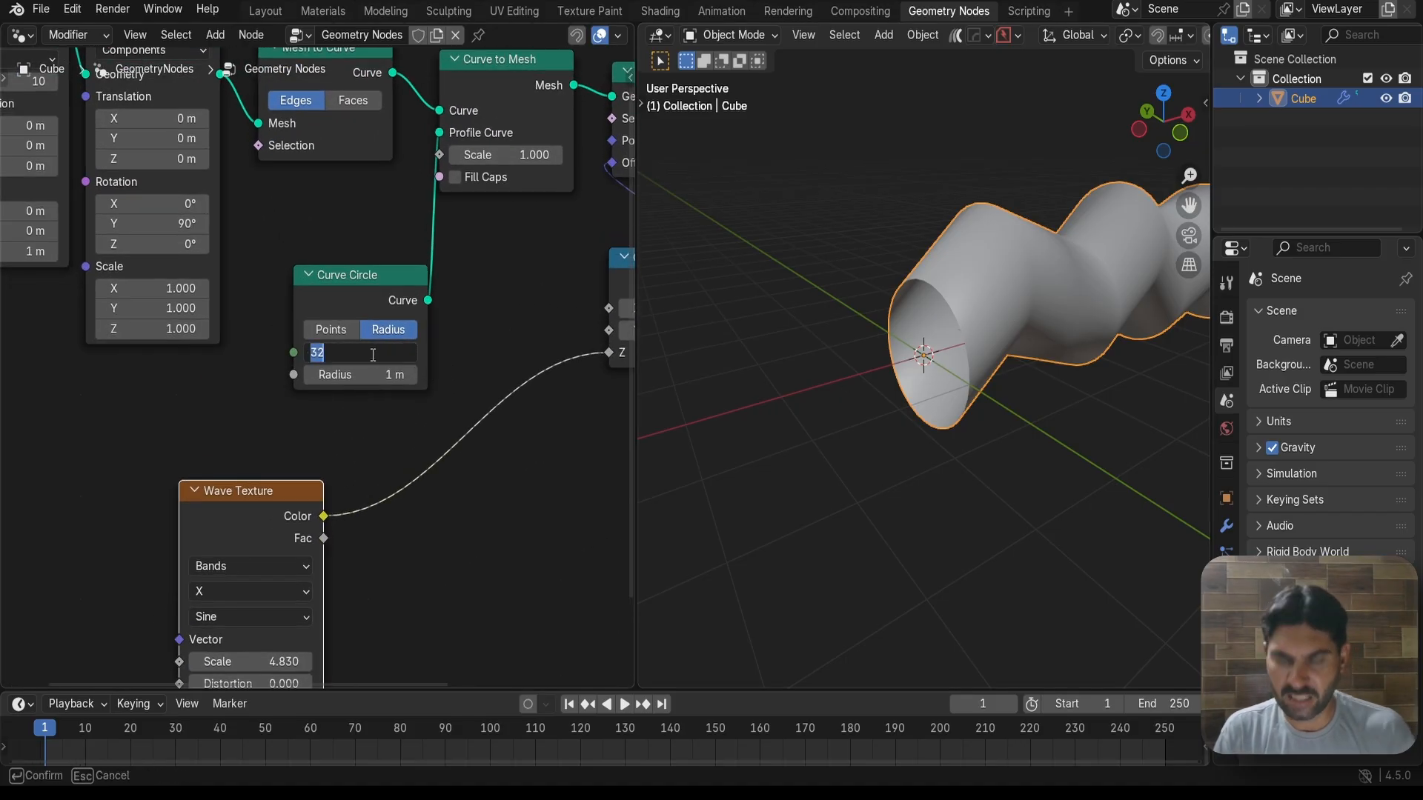
key(Return)
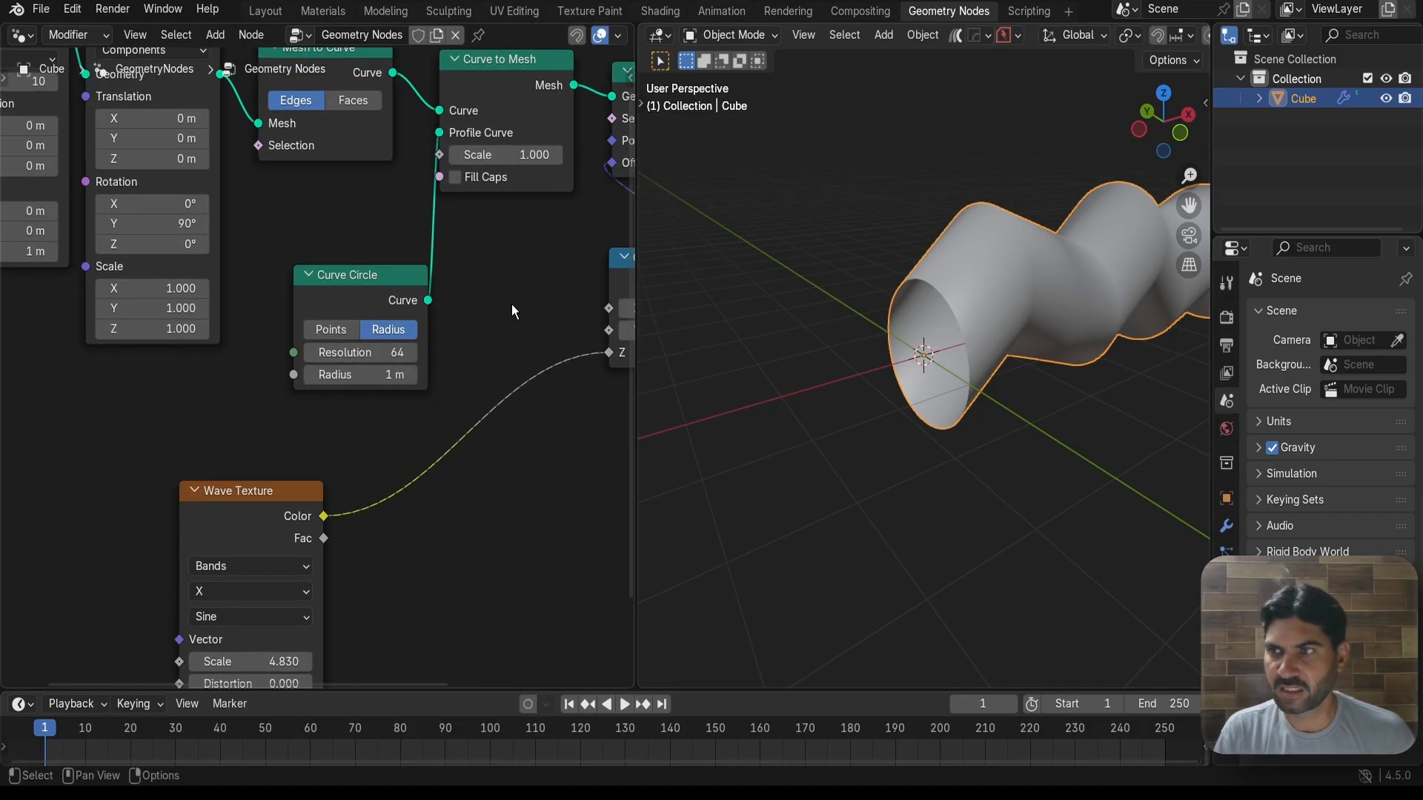
Move Mesh Line and Transform Geometry together away from Mesh to Curve to open a gap for another node
scroll(222, 370, down, 3)
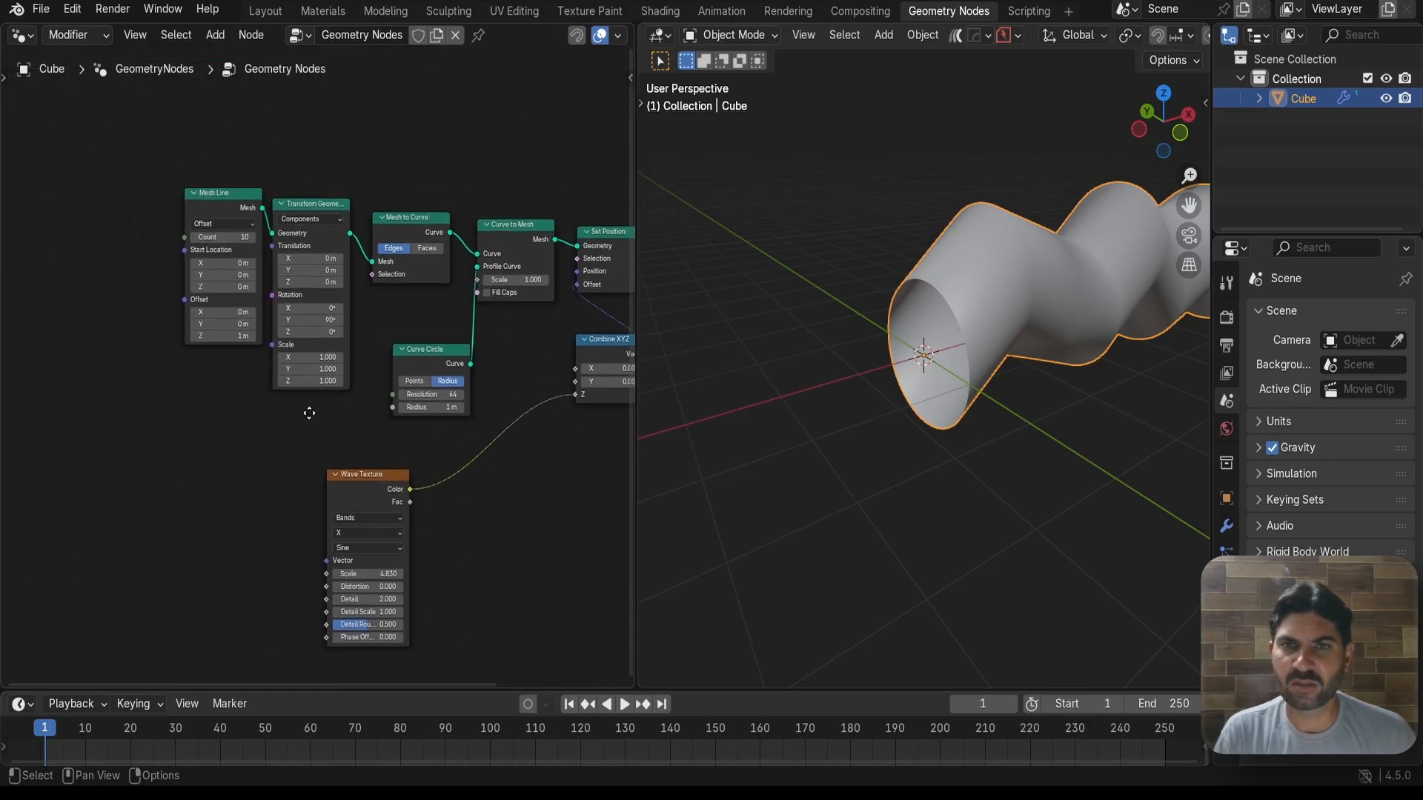
scroll(375, 222, up, 2)
drag(110, 129, 119, 182)
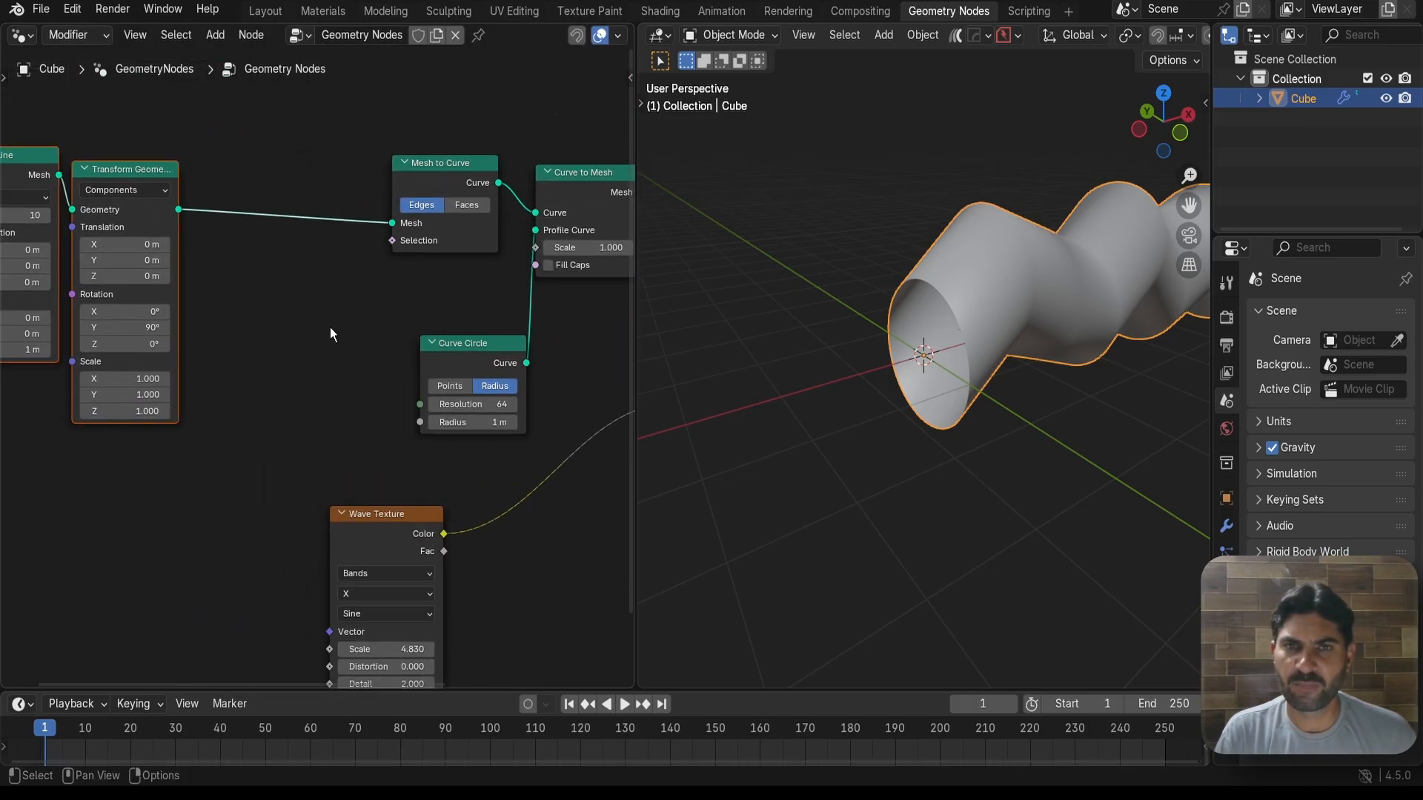
scroll(354, 337, down, 1)
scroll(359, 335, up, 1)
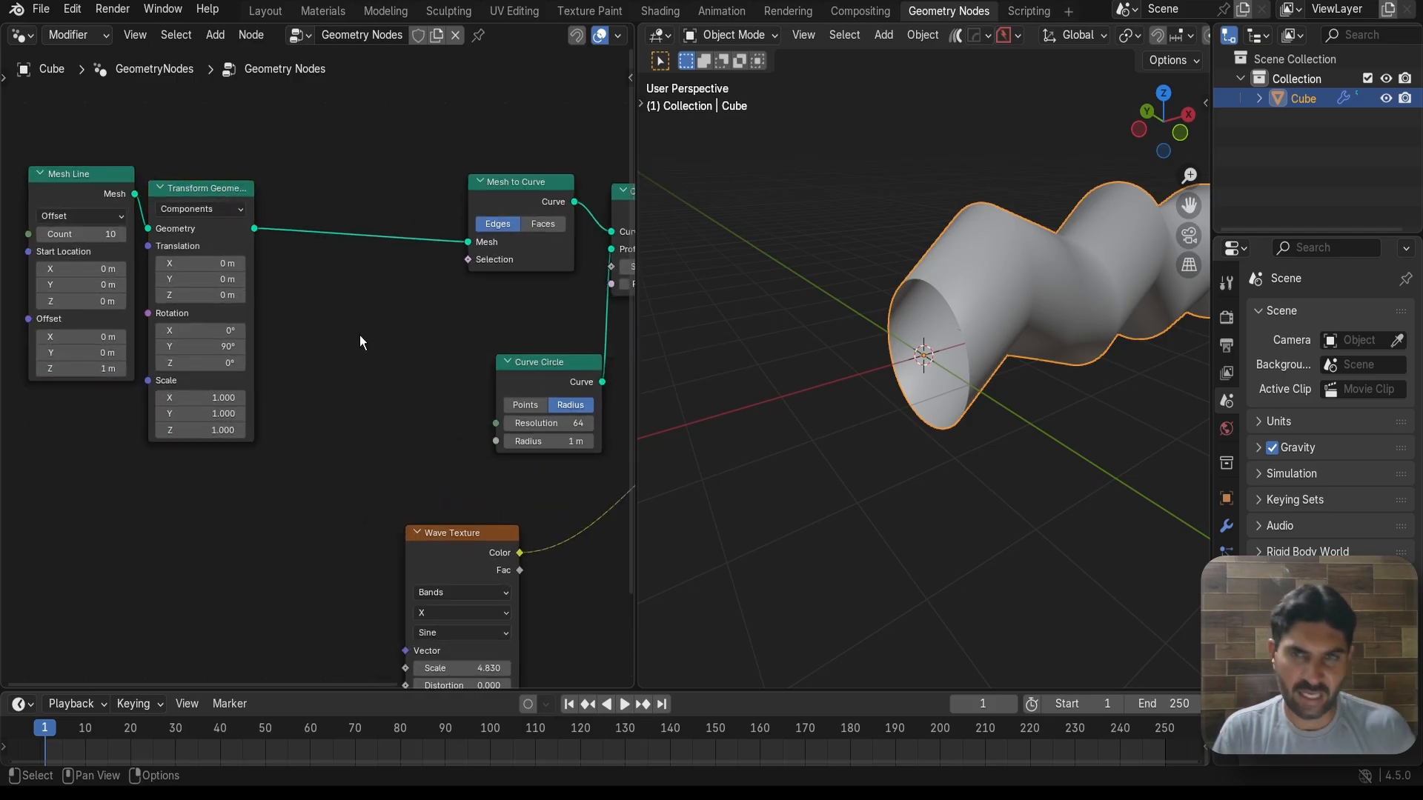
Insert a Subdivide Mesh node between Transform Geometry and Mesh to Curve
key(shift+a)
text(su)
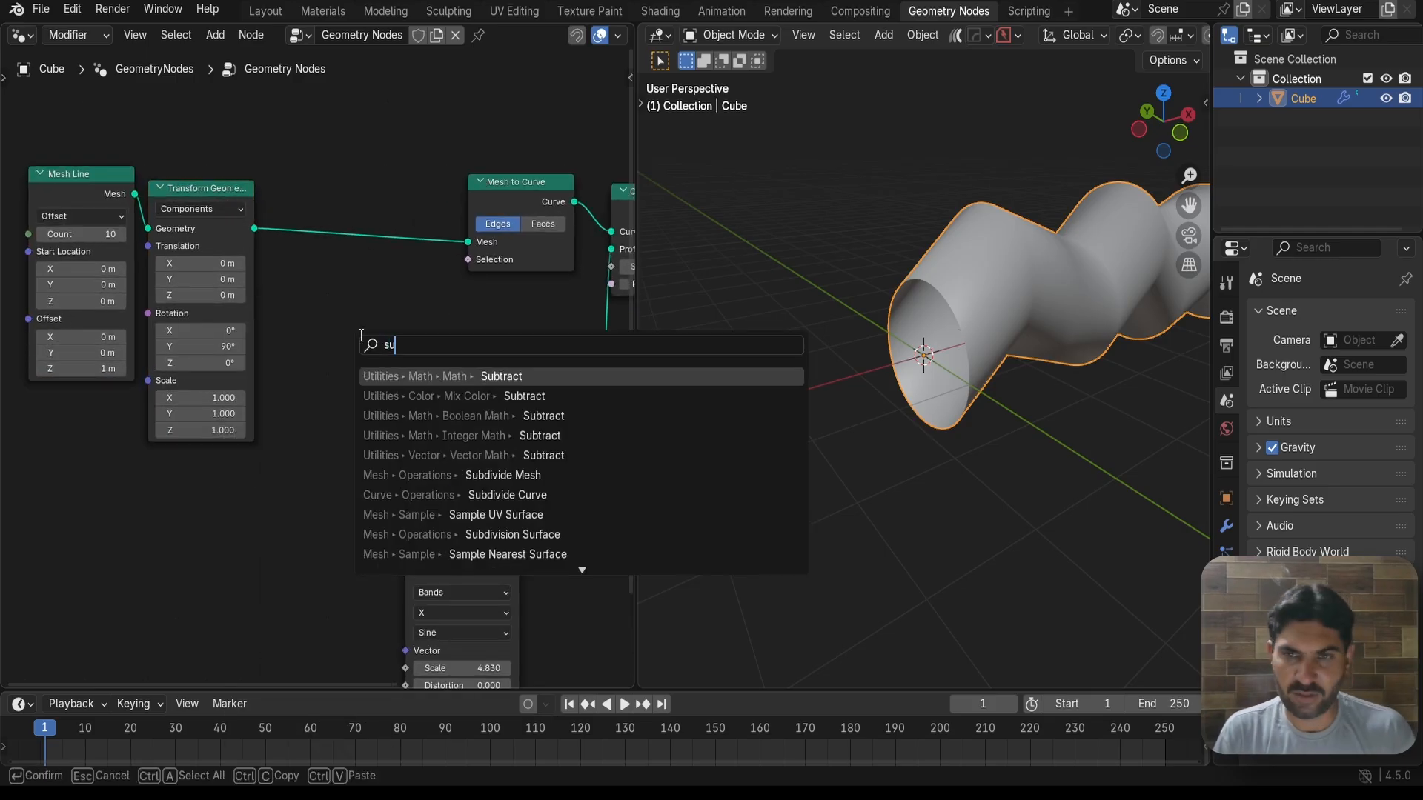
key(Down)
key(Down)
key(Down)
key(Down)
key(Down)
key(Return)
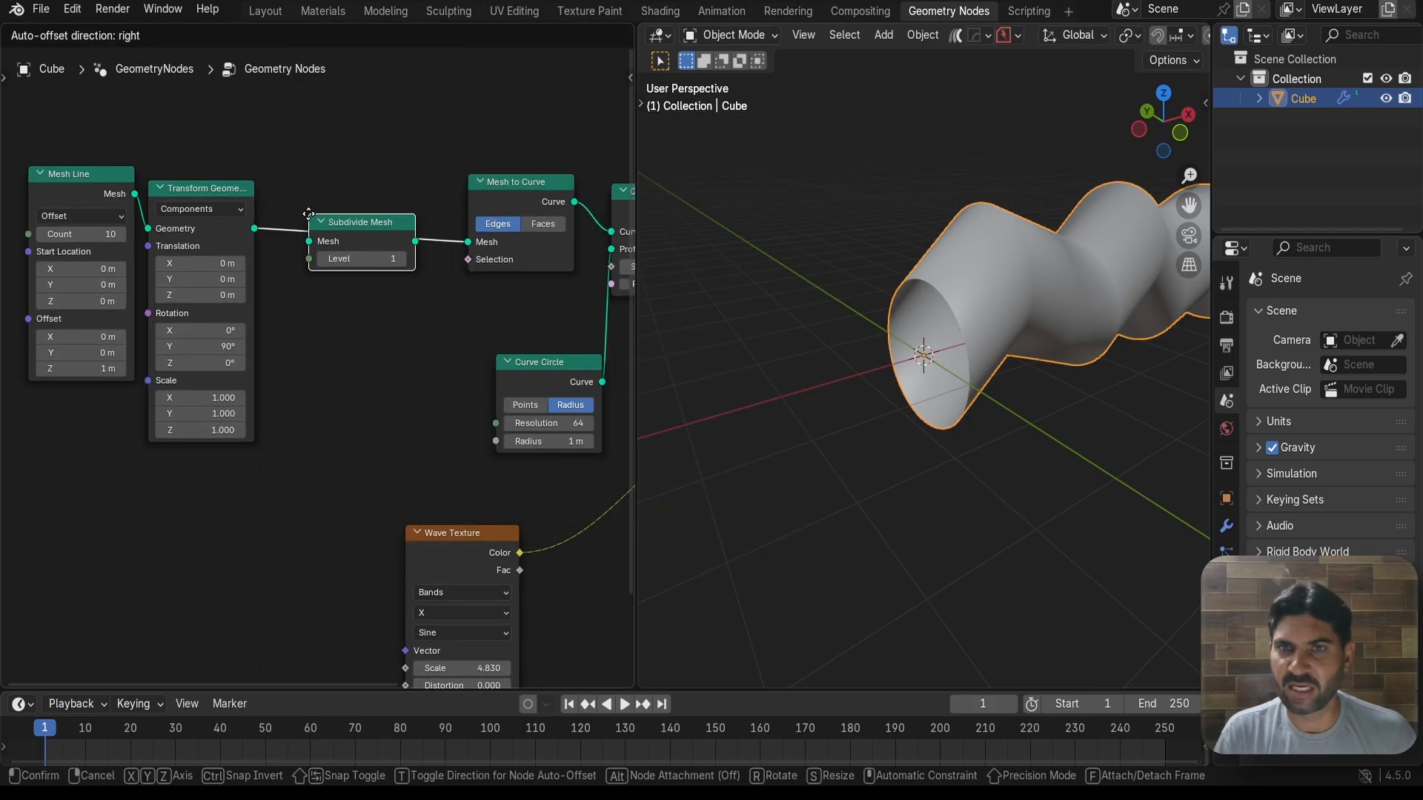
click(337, 278)
Set the Subdivide Mesh node's Level to 5
scroll(393, 327, up, 2)
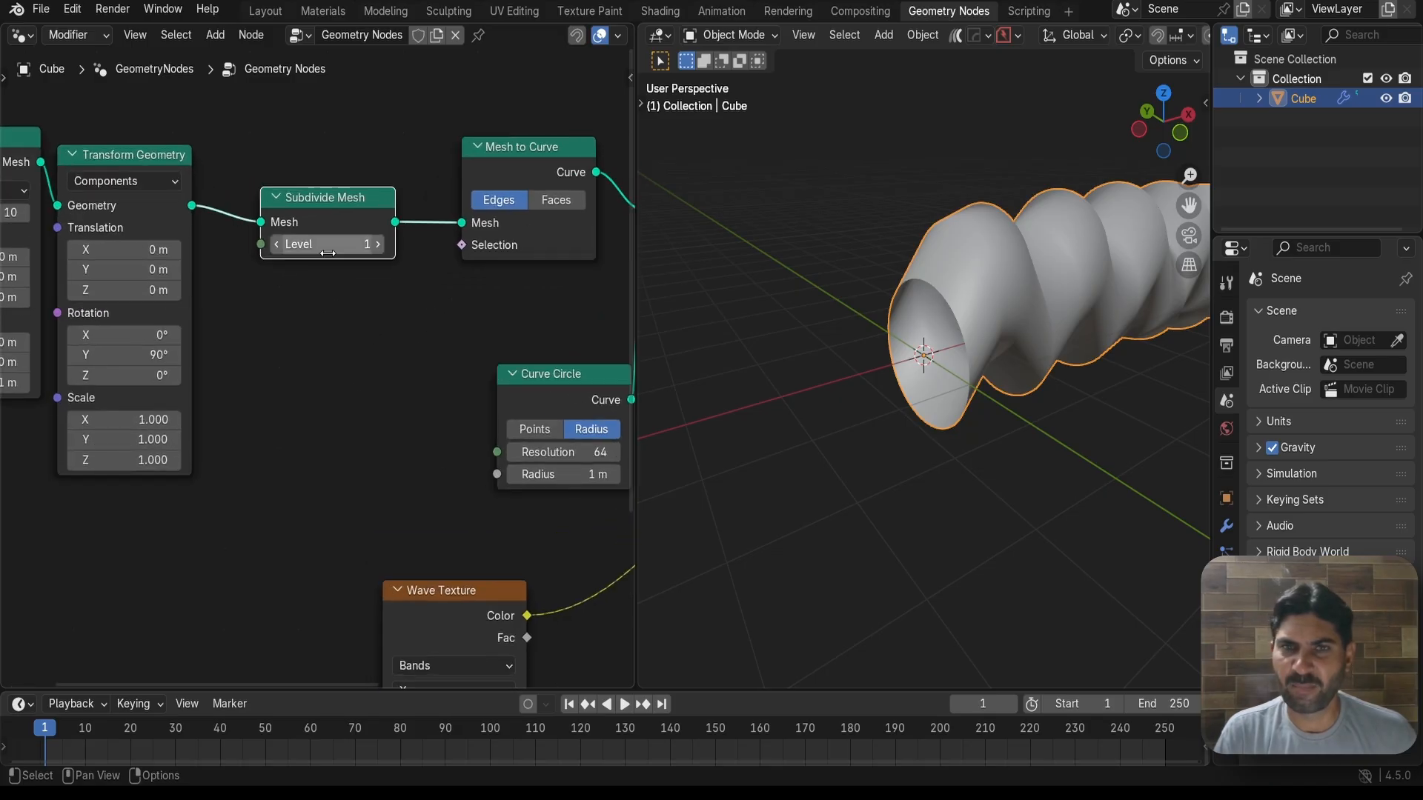
click(326, 244)
key(Return)
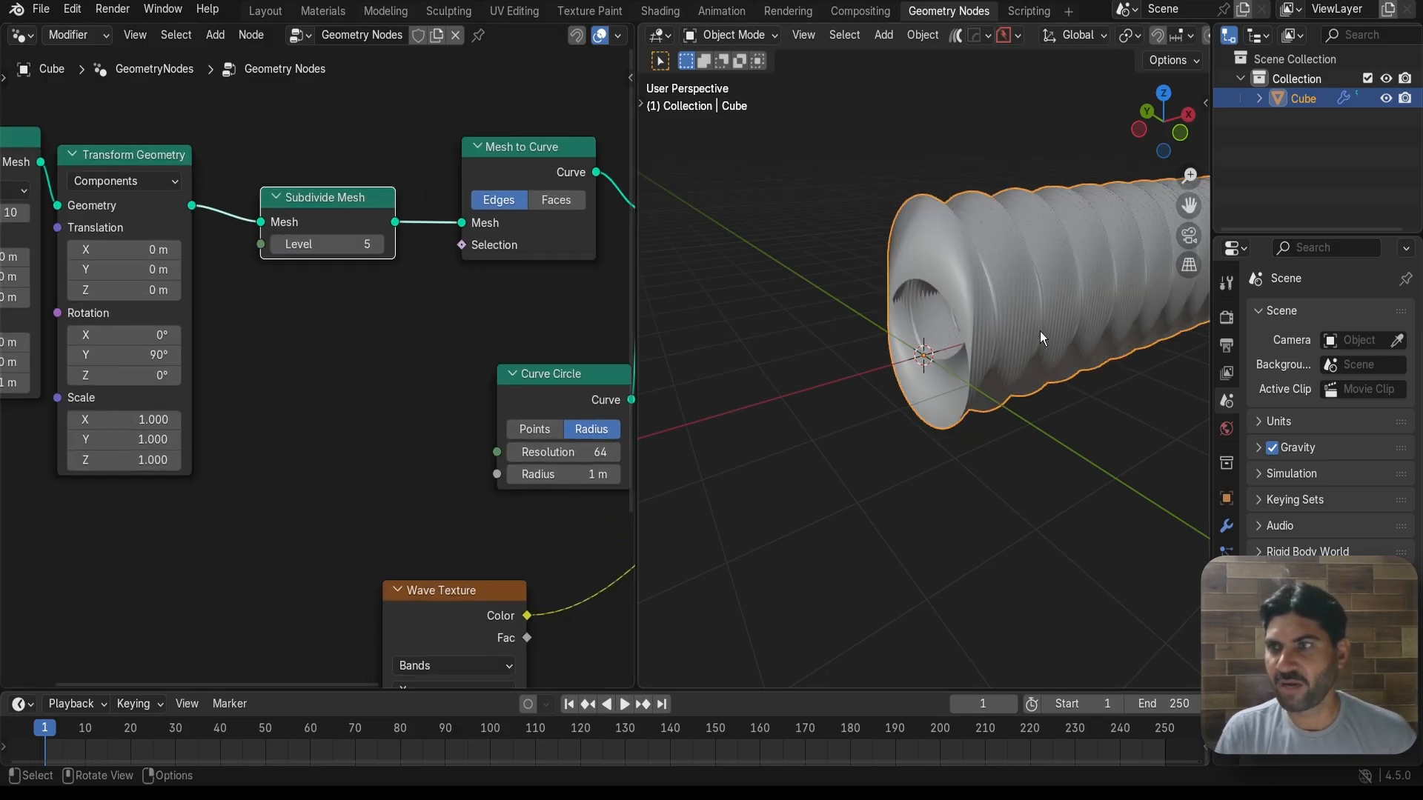
Examine the tube's wave ridges and open end from several angles and distances
mouse_move(1039, 331)
middle_down()
mouse_move(1087, 352)
mouse_move(1062, 338)
middle_up()
scroll(976, 366, up, 2)
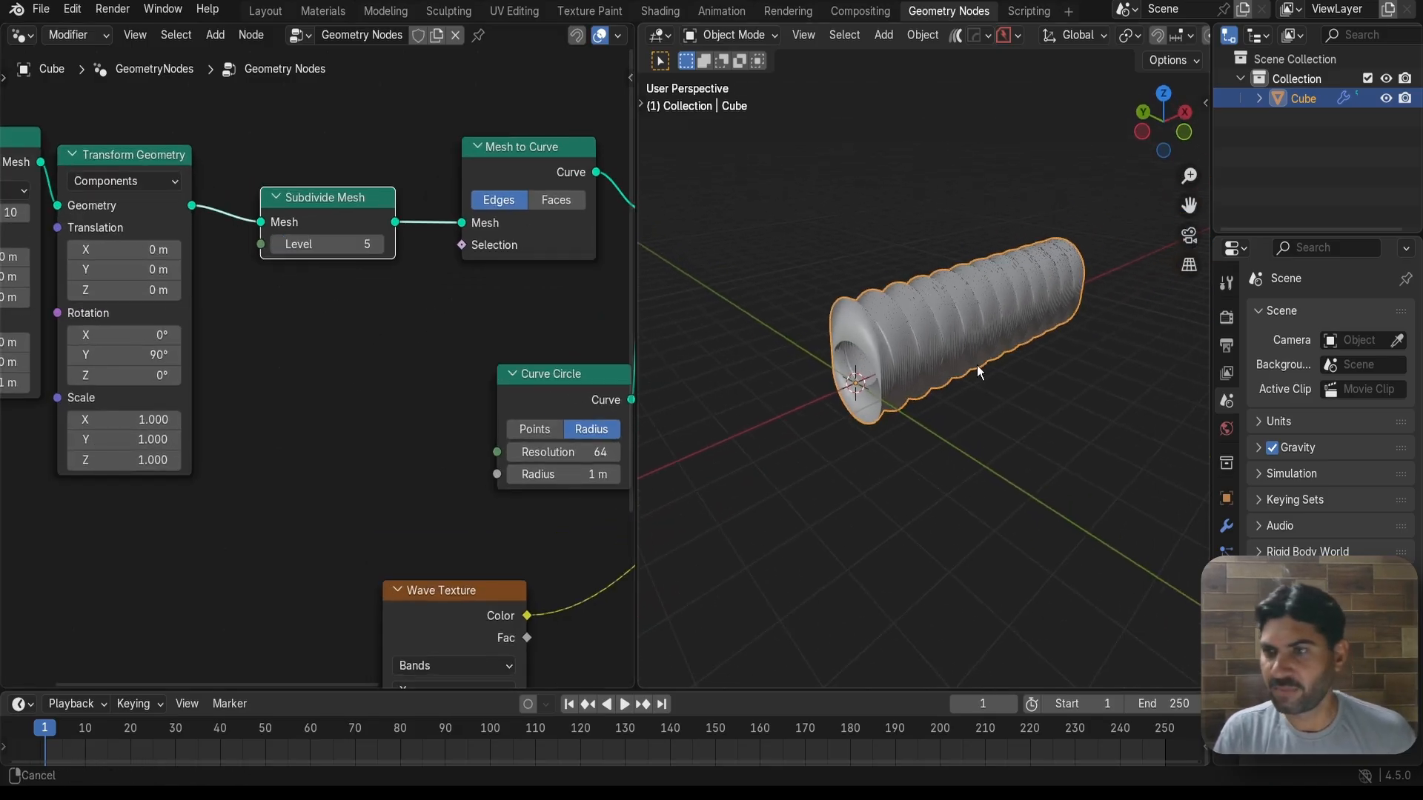
scroll(967, 344, up, 3)
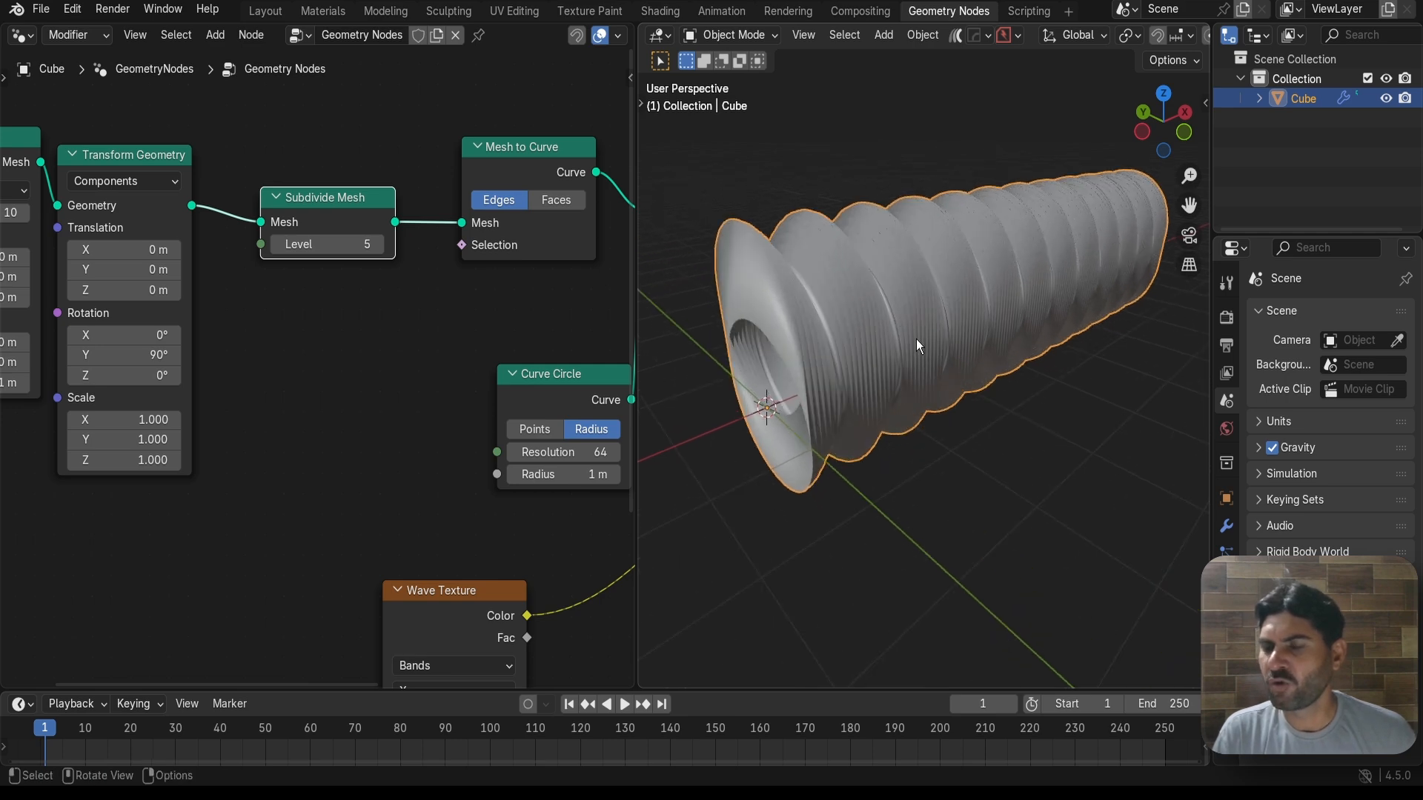
scroll(916, 339, down, 1)
scroll(900, 339, up, 1)
scroll(901, 339, up, 1)
scroll(906, 338, down, 3)
middle_drag(916, 335, 953, 315)
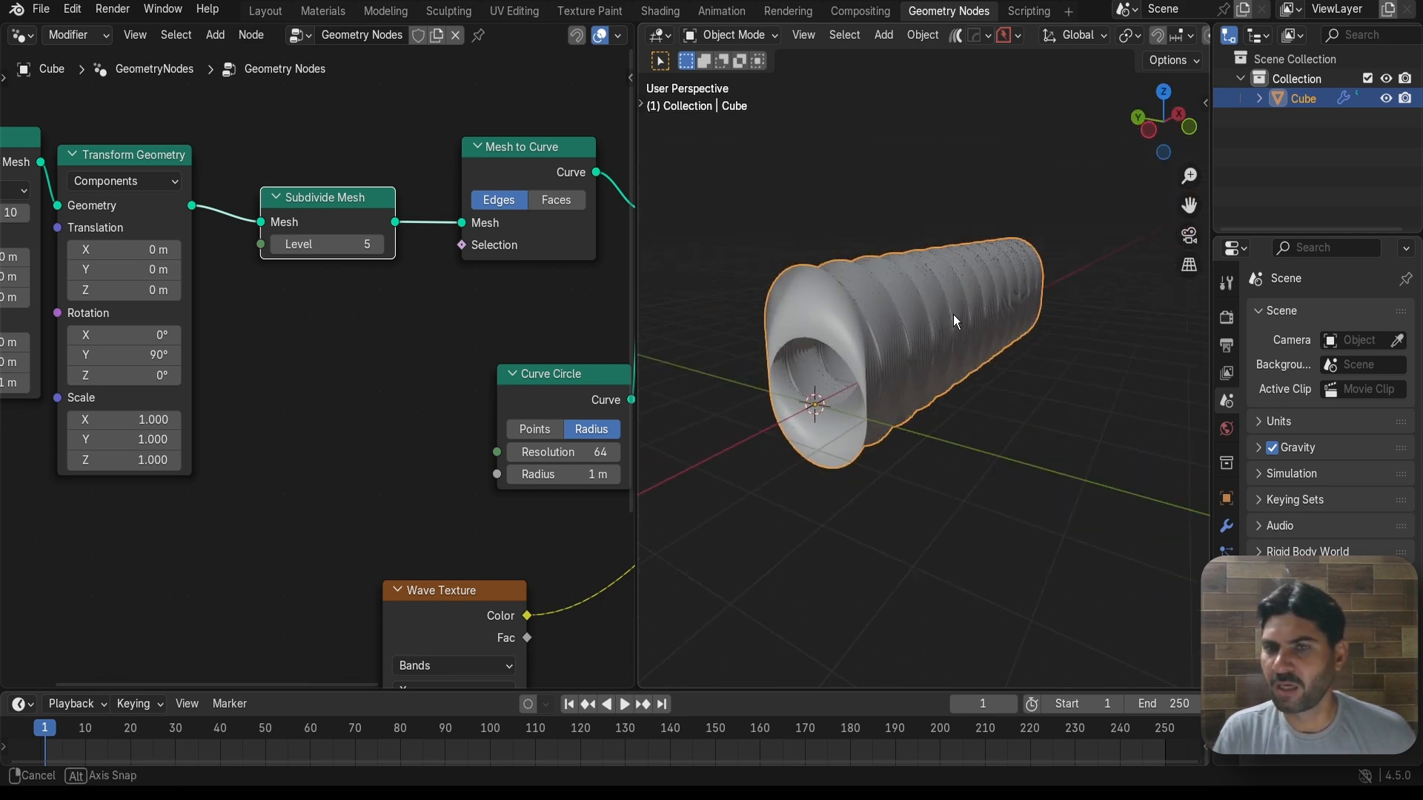
Set the Wave Texture's Detail to 0 and its Scale to 1.670
scroll(442, 508, down, 2)
middle_drag(444, 526, 281, 300)
scroll(286, 326, up, 3)
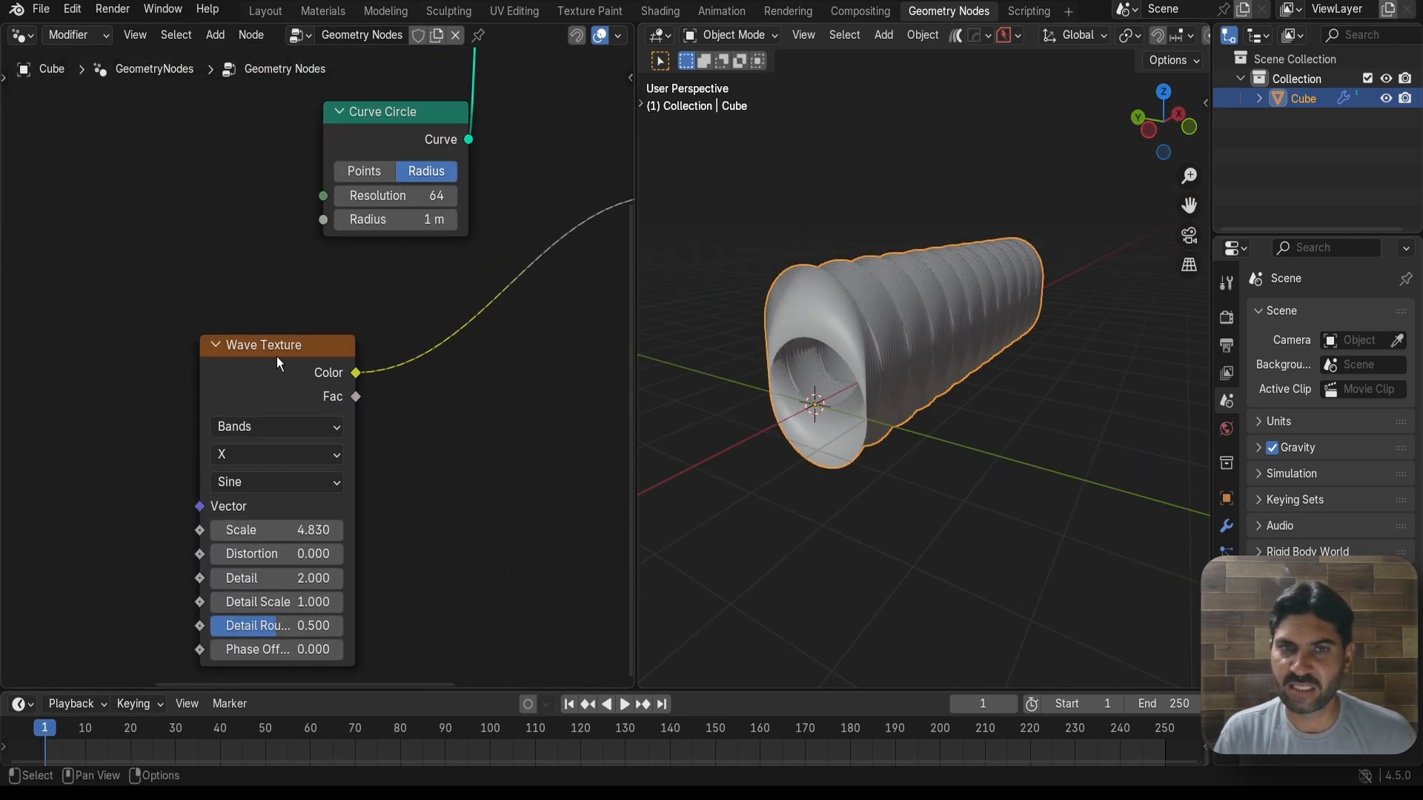
drag(276, 351, 258, 323)
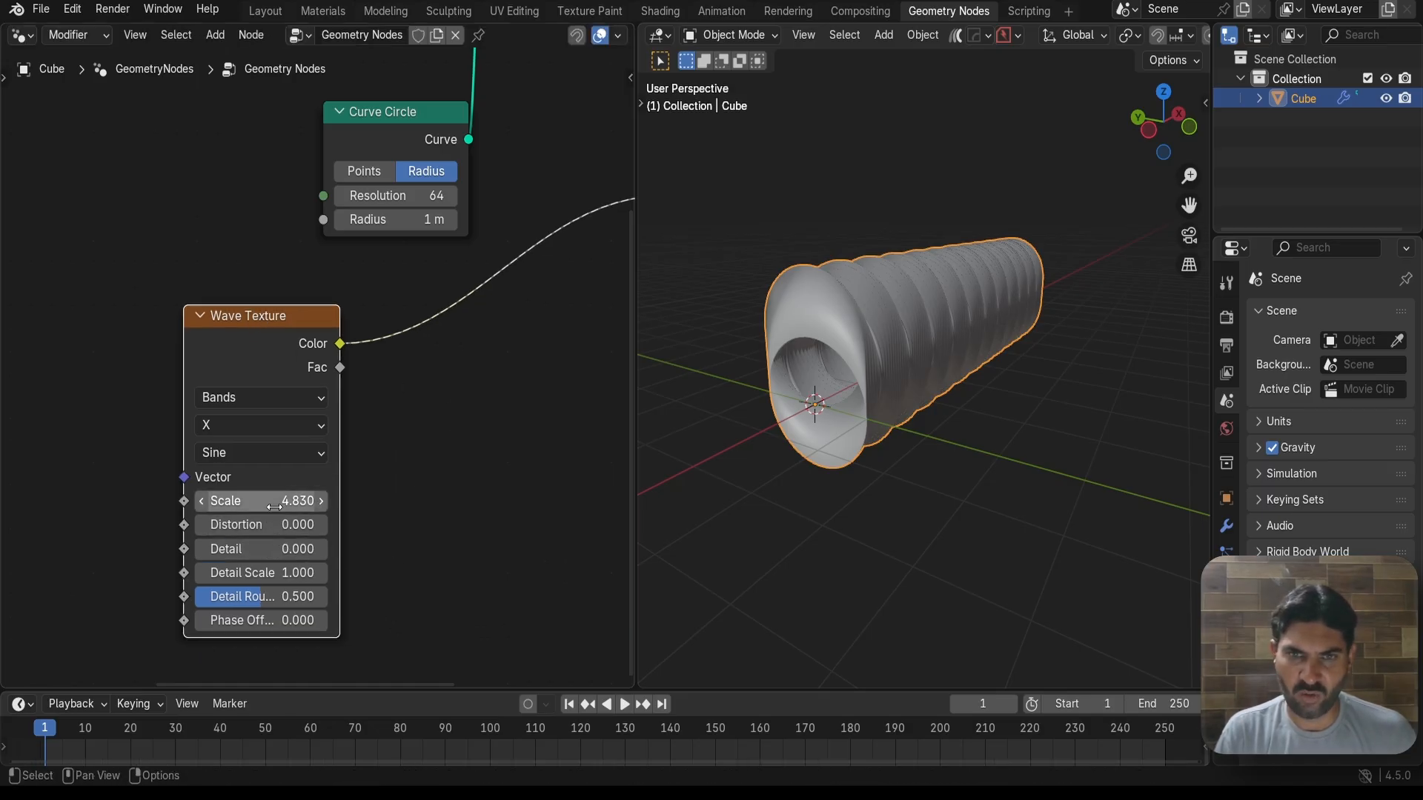
drag(274, 506, 41, 506)
scroll(888, 380, up, 5)
scroll(896, 343, down, 4)
middle_drag(921, 338, 957, 310)
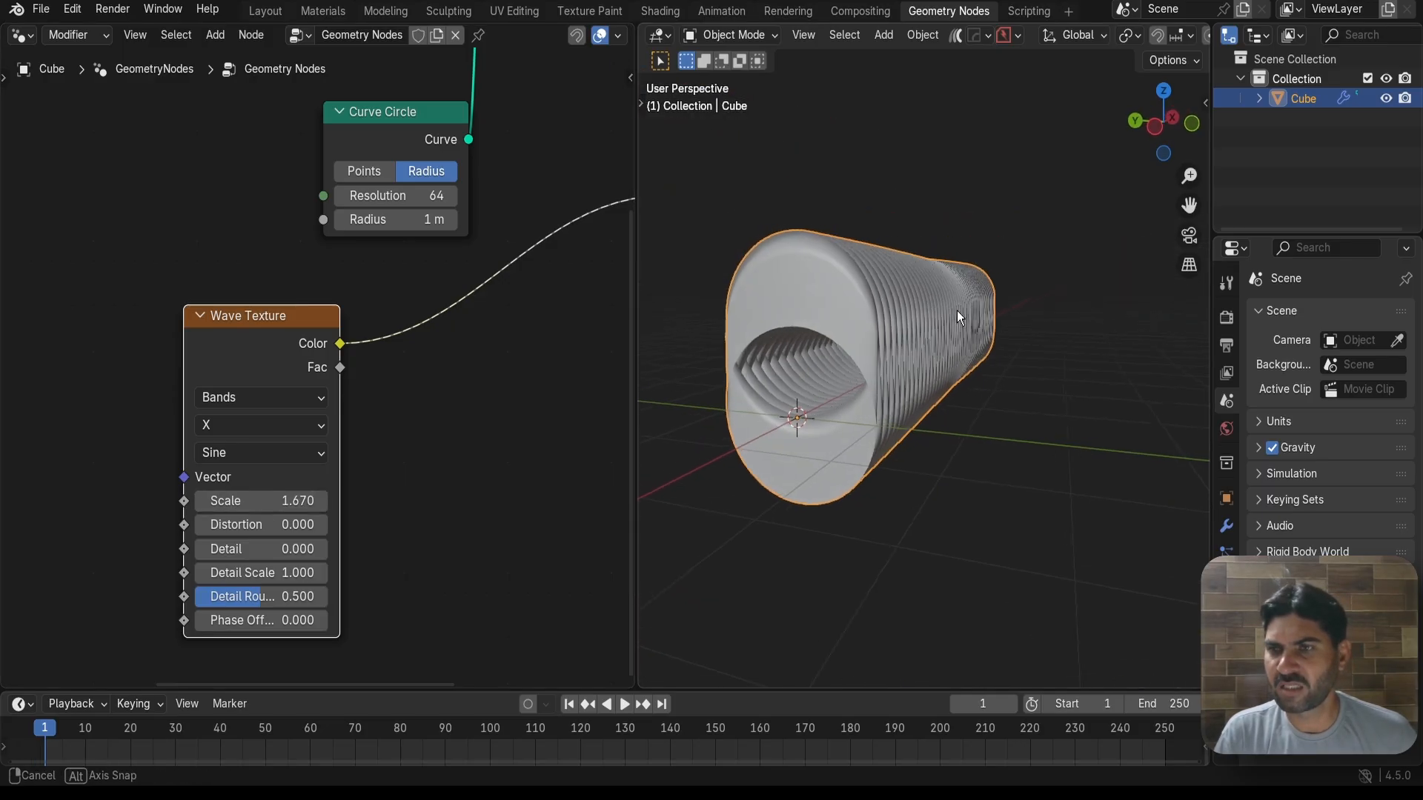
middle_drag(842, 257, 928, 372)
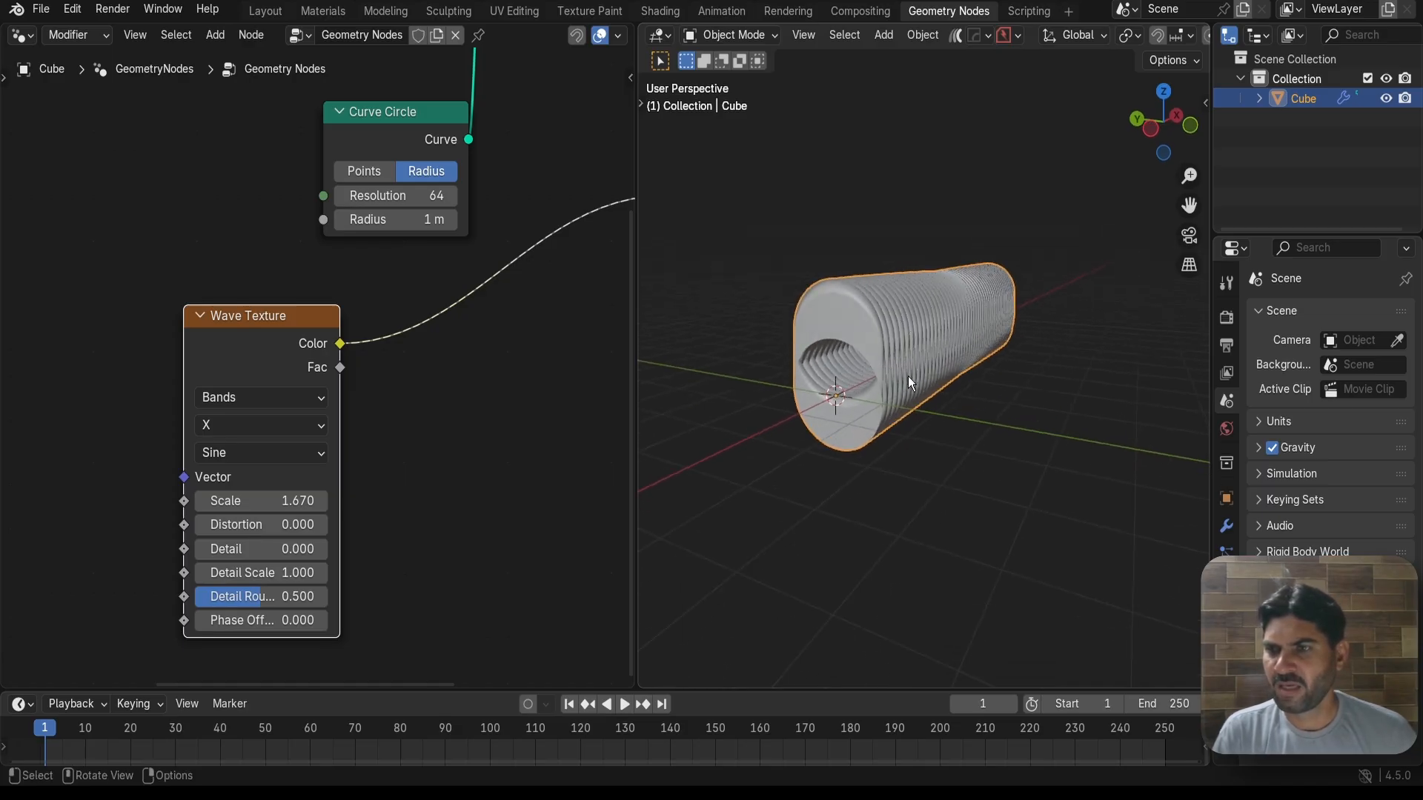
Insert a Math node set to Multiply between the Wave Texture's Color and the Combine XYZ's Z input
scroll(565, 433, down, 3)
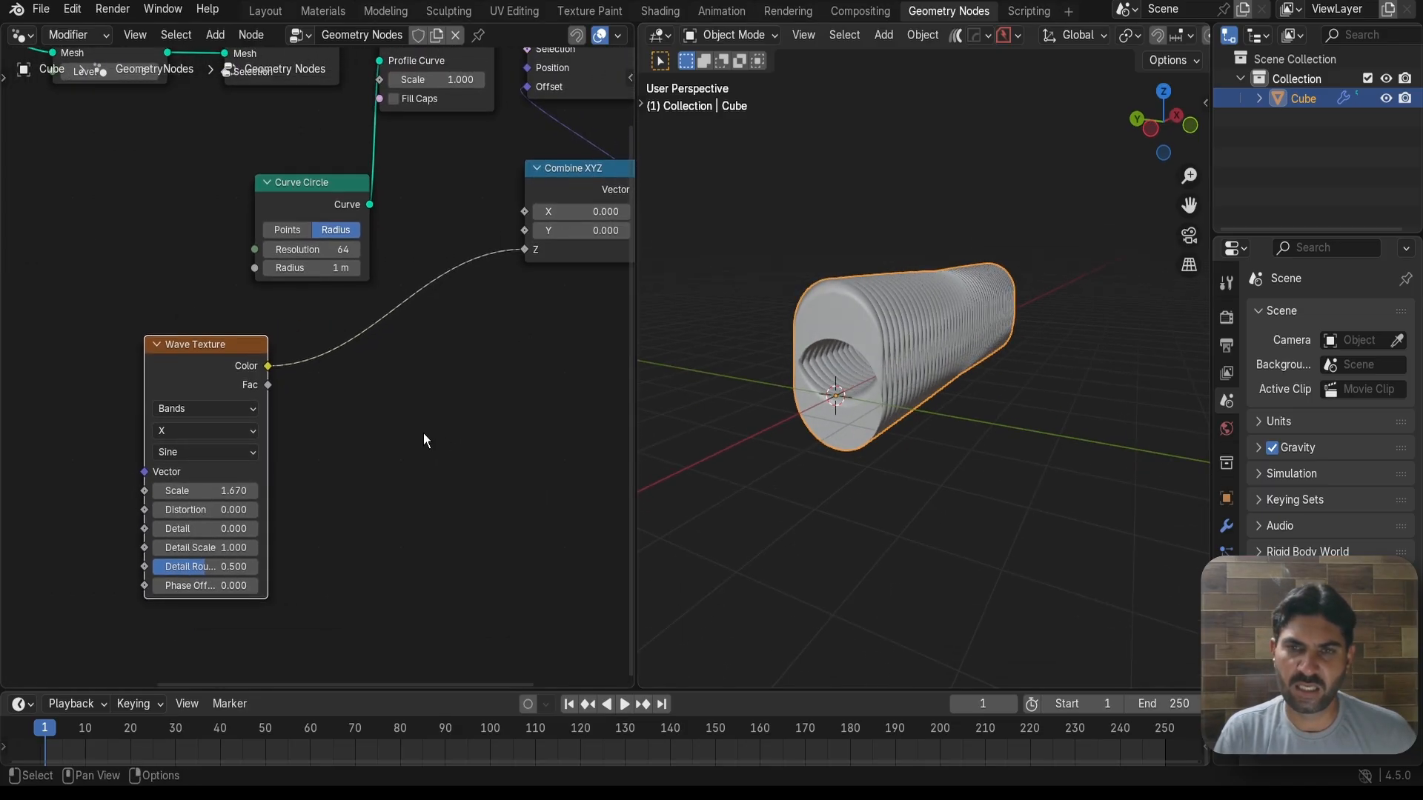
key(shift+a)
text(mat)
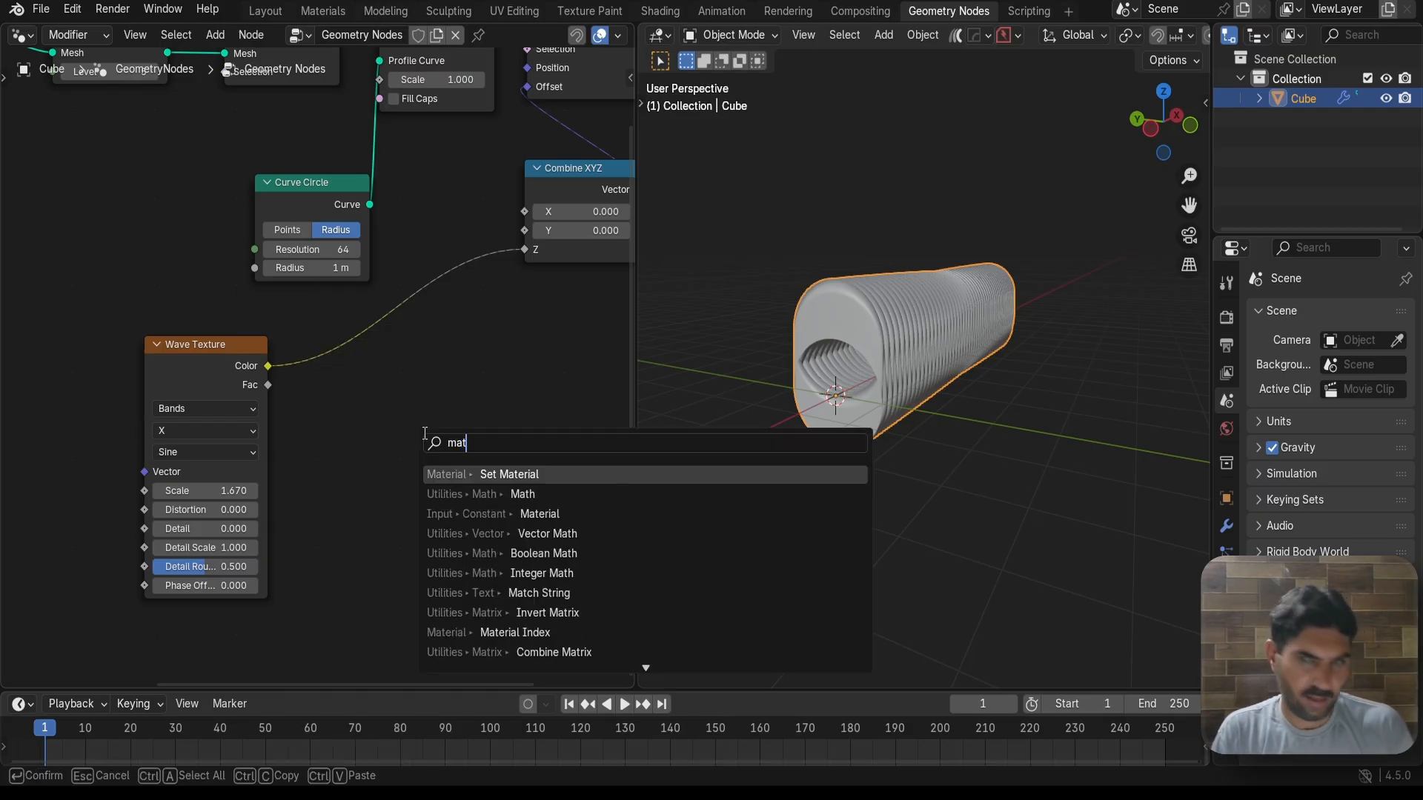
click(504, 492)
drag(398, 265, 373, 263)
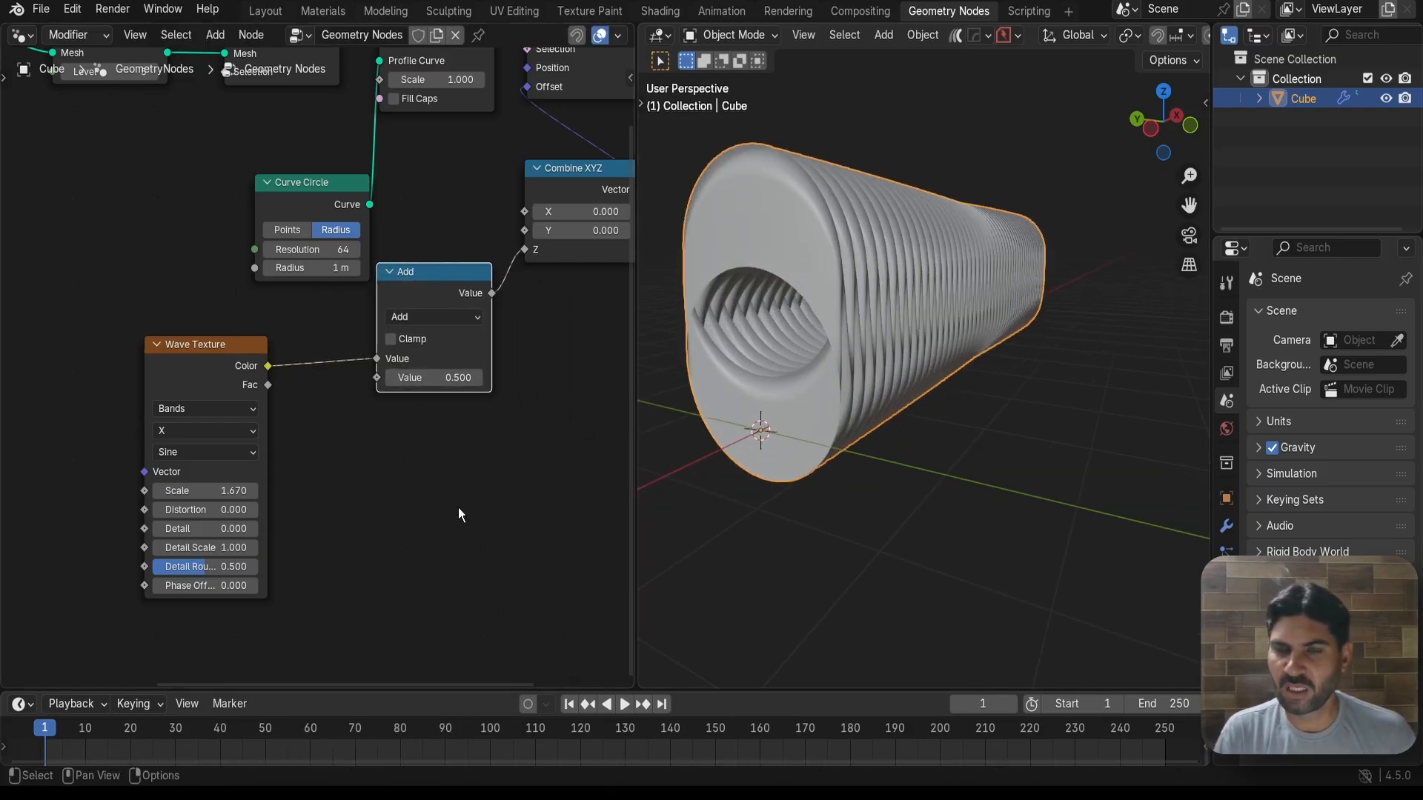
scroll(478, 474, up, 2)
click(501, 301)
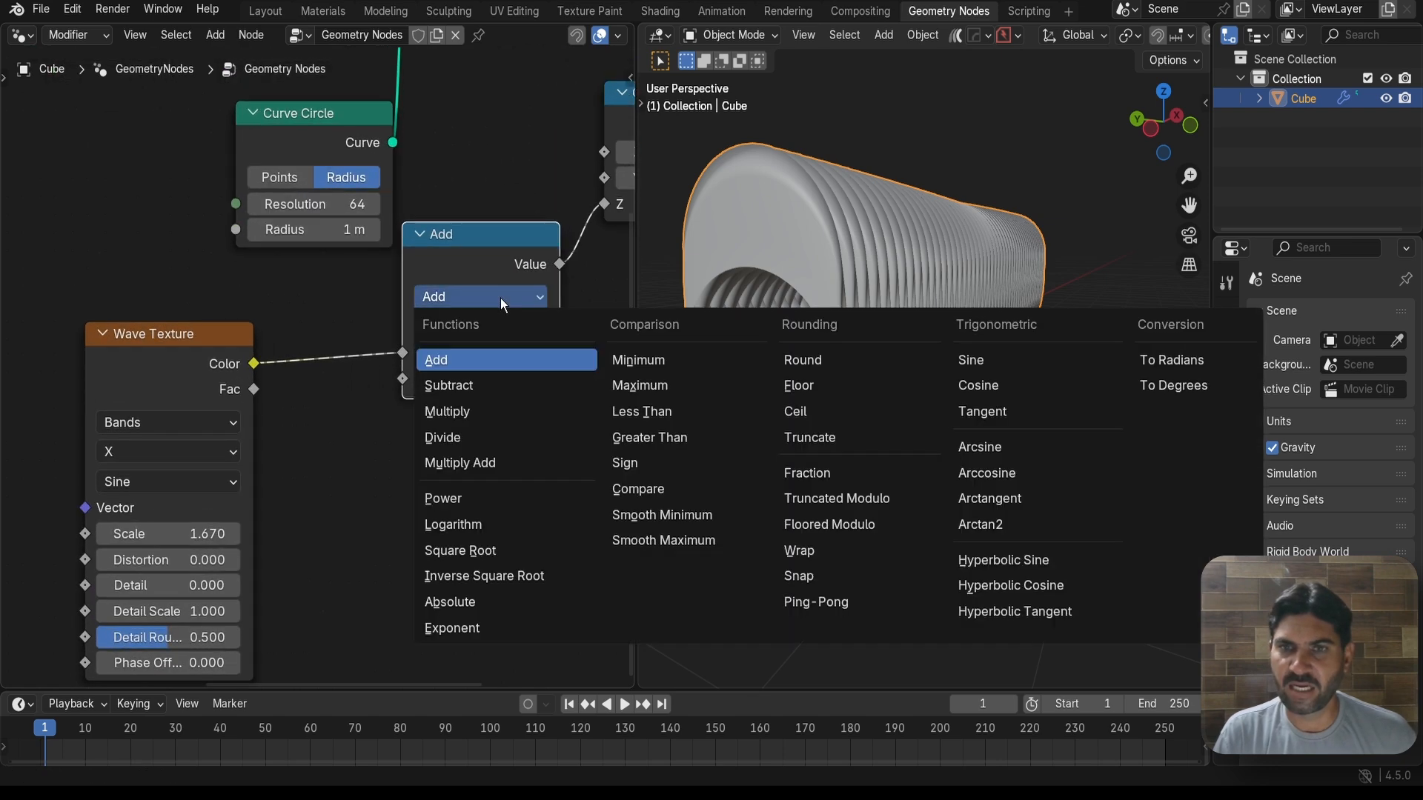
click(450, 409)
Set the Multiply node's second value to 0.090 to reduce the depth of the tube's wave ridges
middle_drag(709, 418, 901, 378)
scroll(810, 421, up, 2)
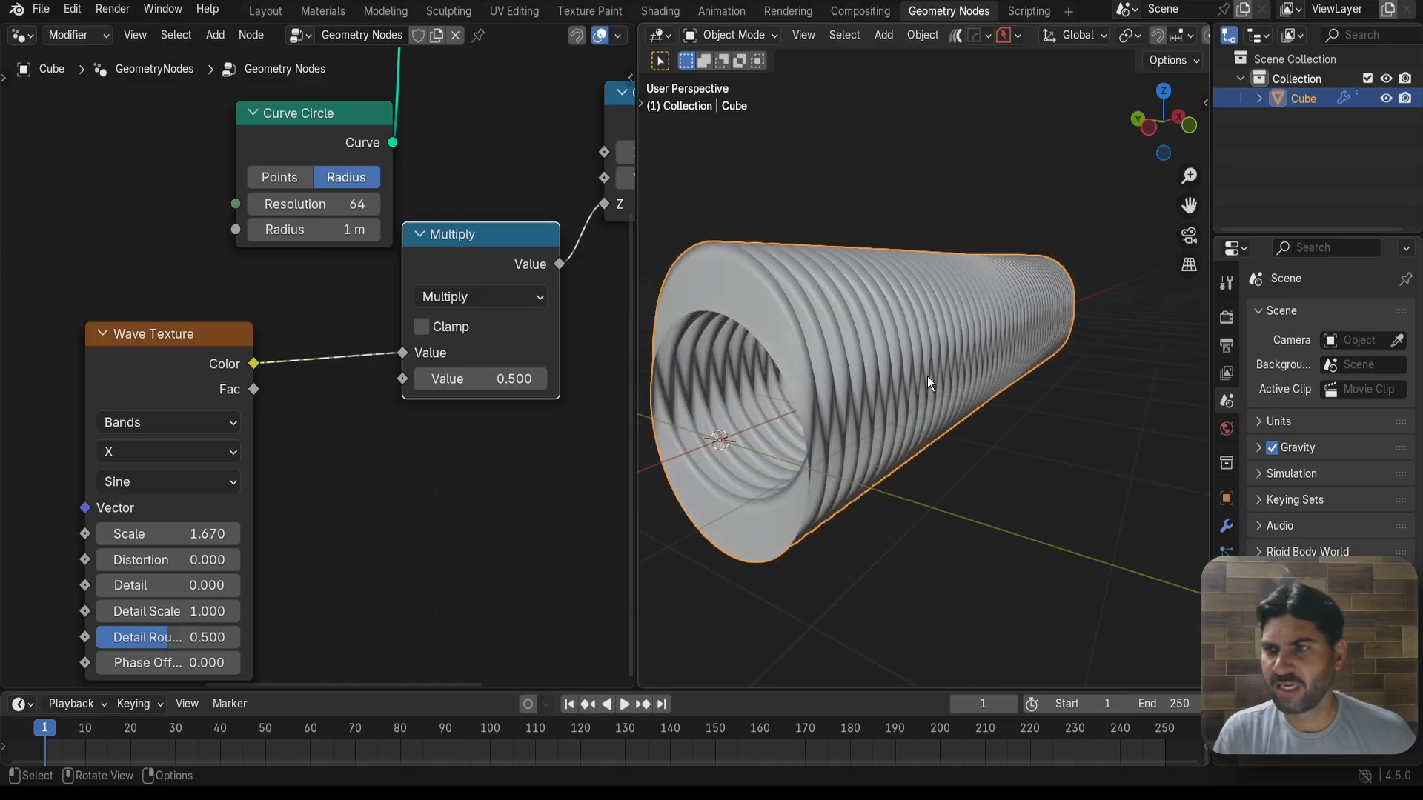
scroll(508, 438, up, 1)
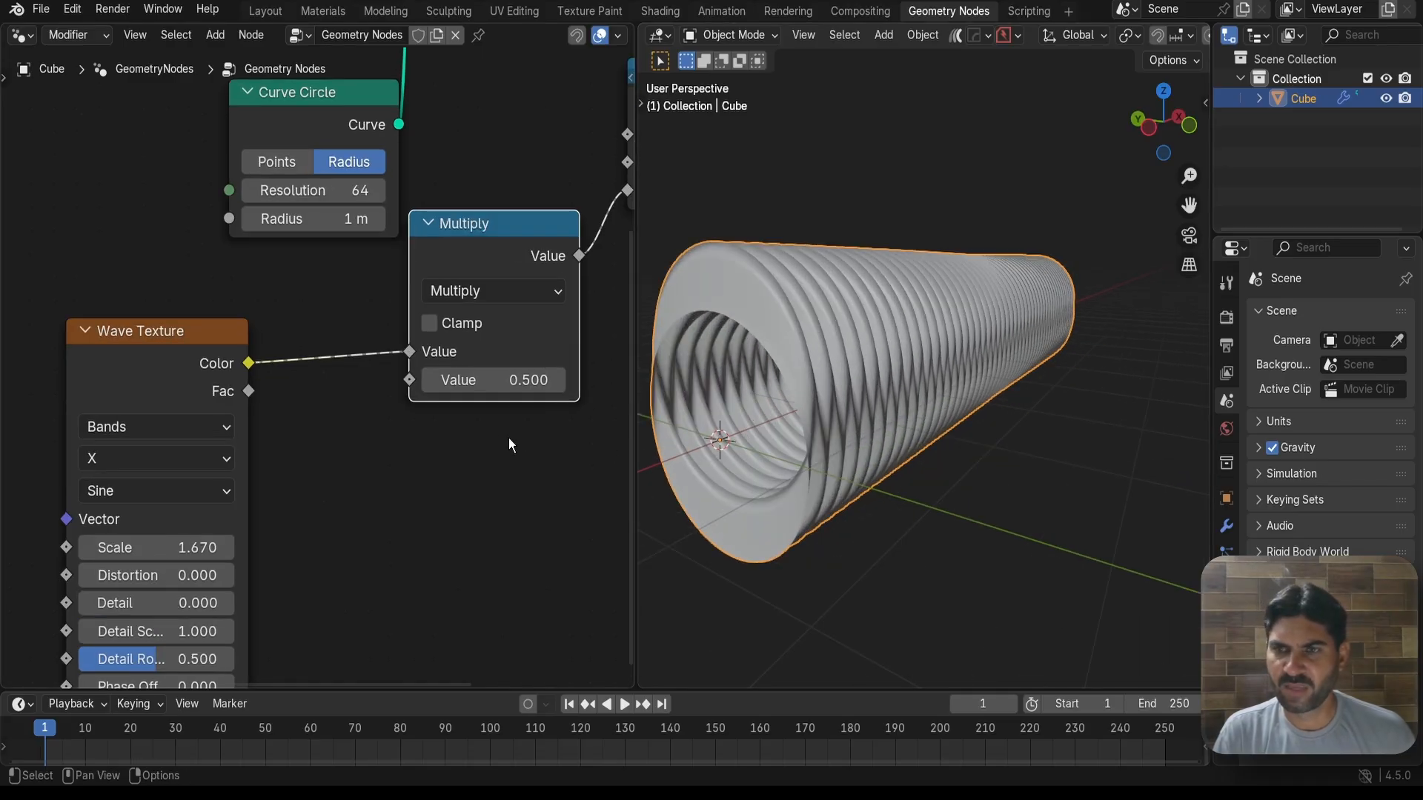
scroll(508, 438, down, 1)
middle_drag(824, 348, 749, 332)
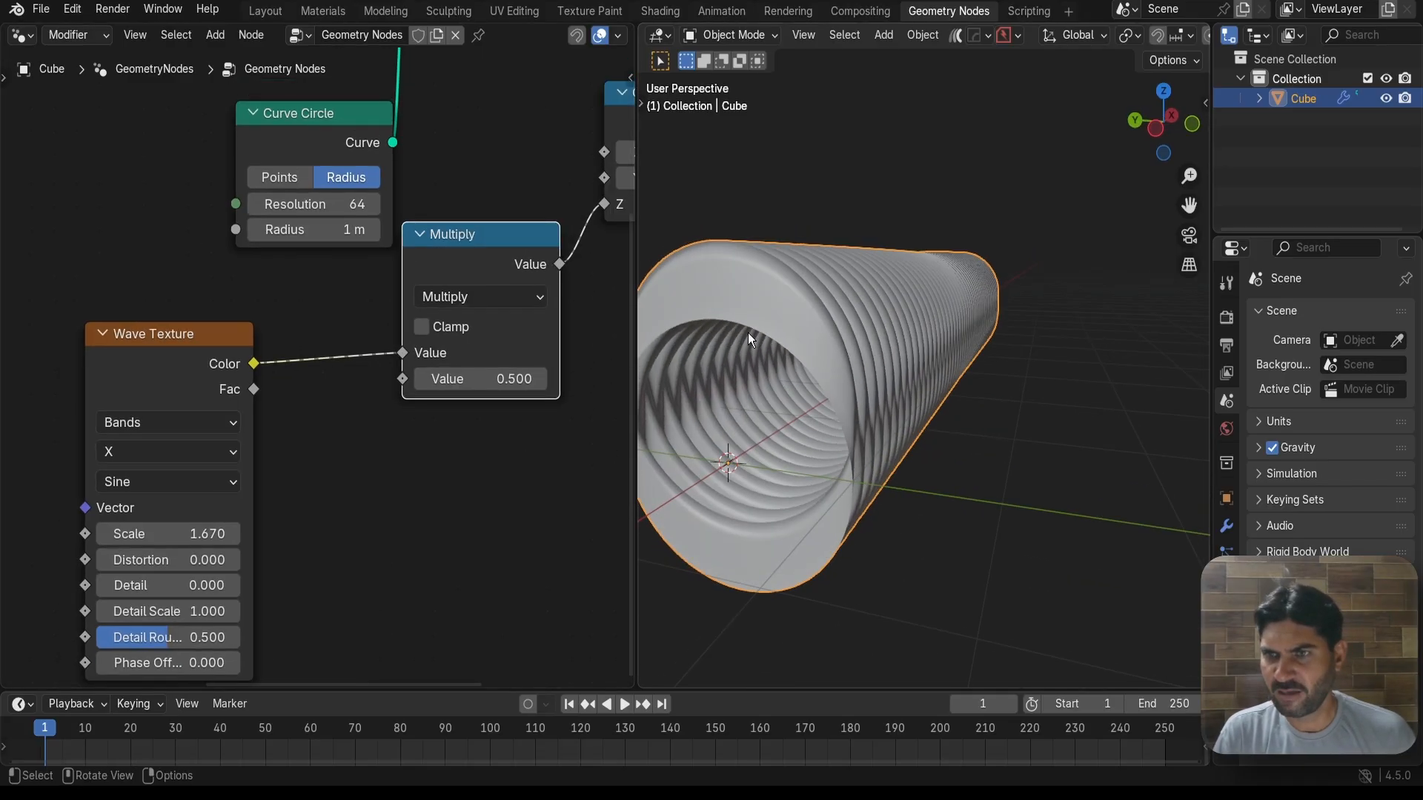
middle_drag(888, 469, 763, 375)
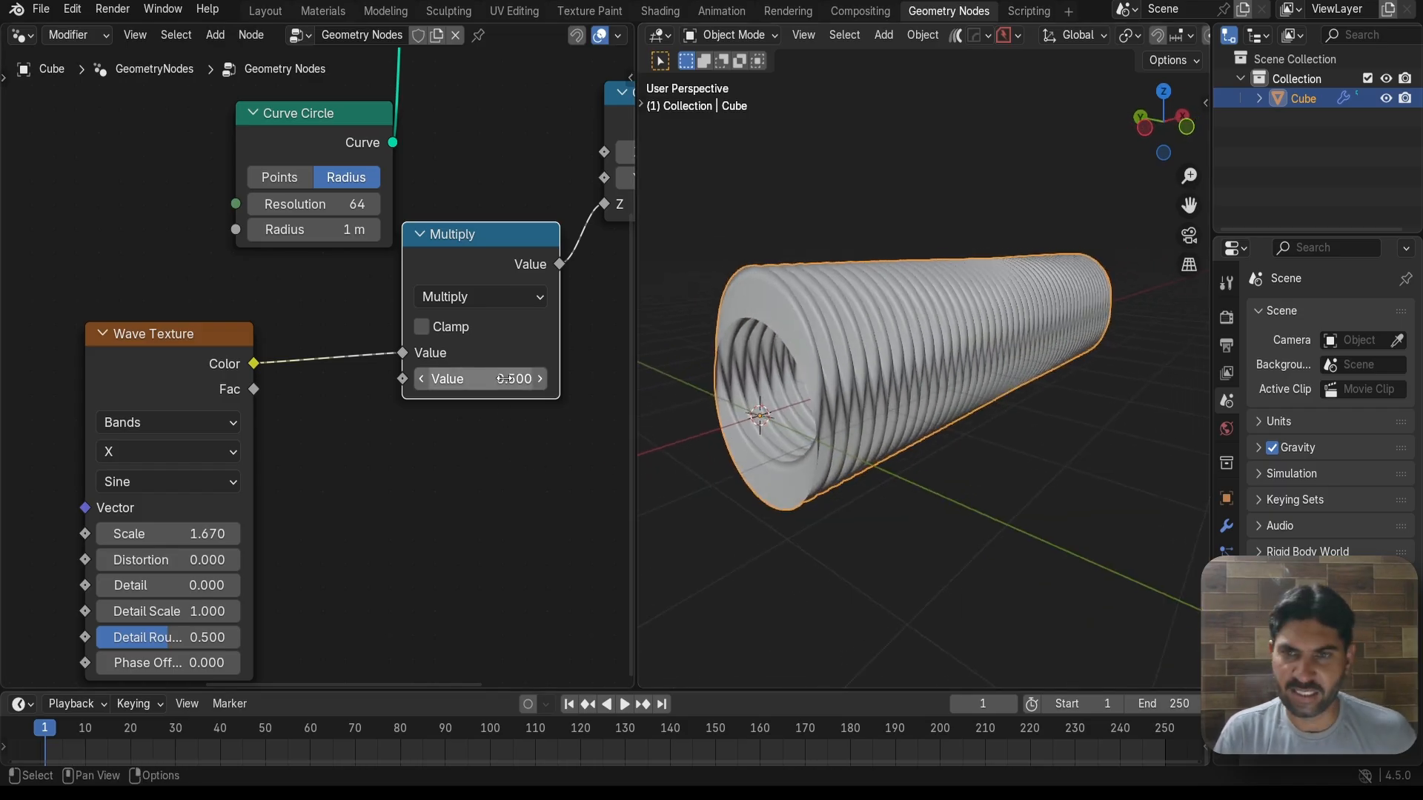
drag(482, 379, 385, 379)
middle_drag(852, 371, 856, 490)
scroll(935, 400, up, 5)
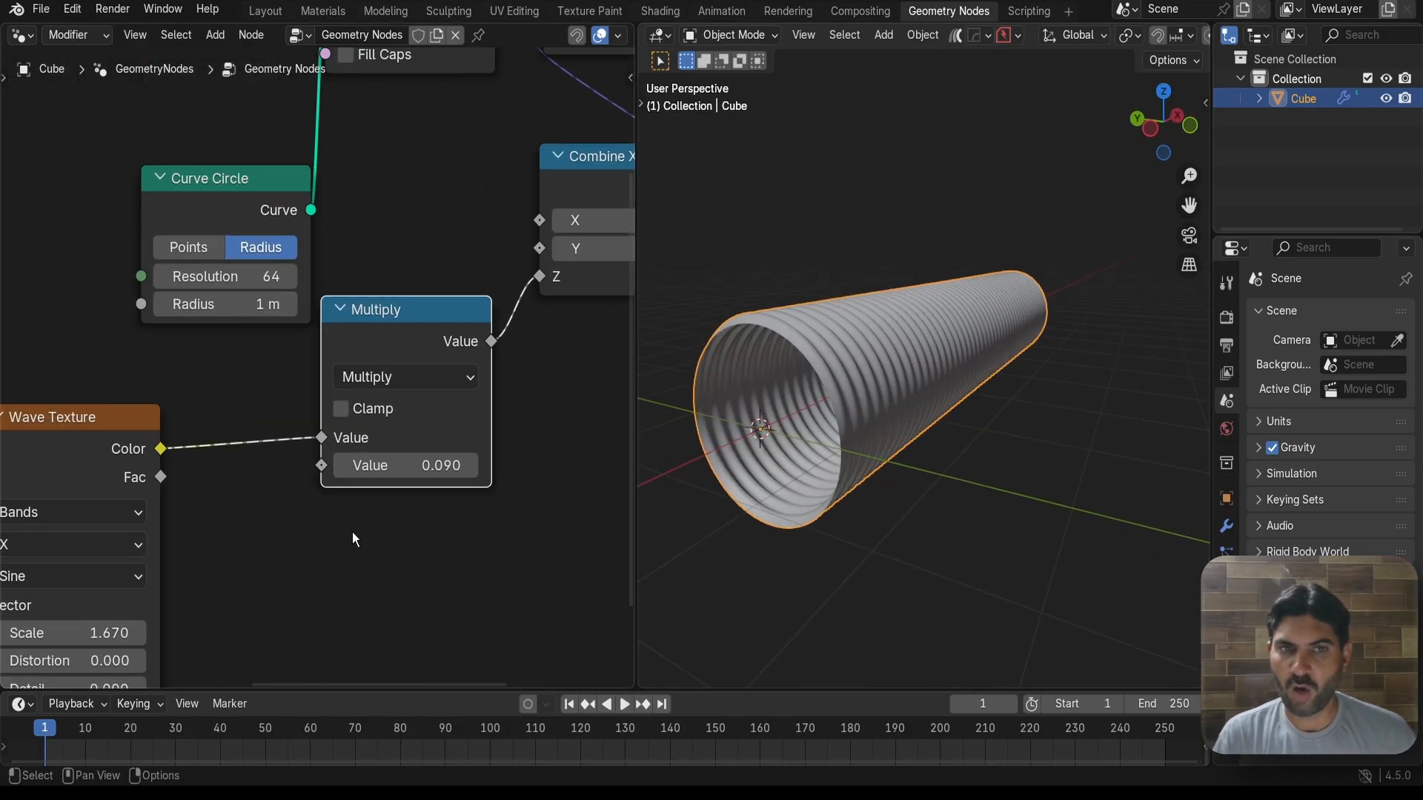
Move the Group Output away from Set Position to open a gap for another node
scroll(353, 532, down, 3)
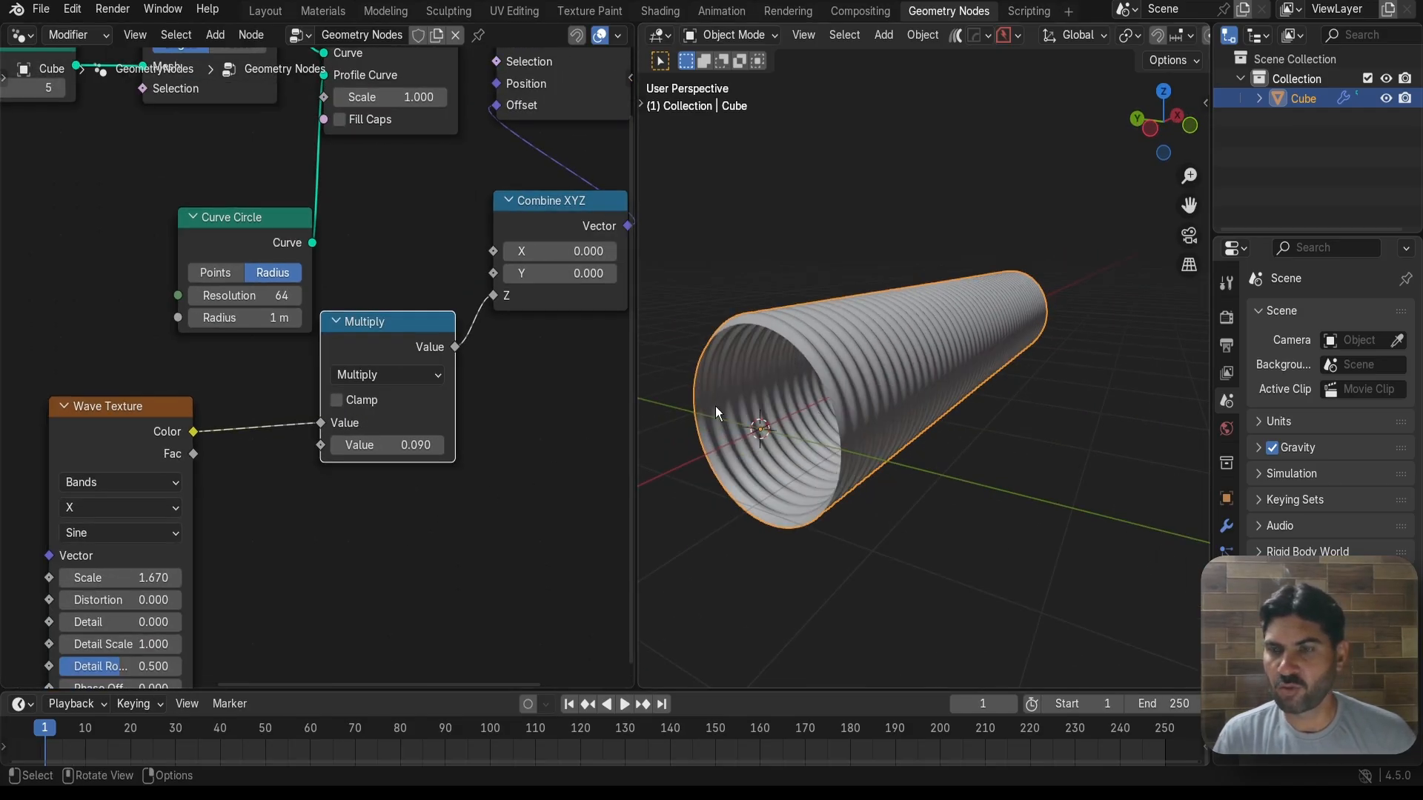
scroll(531, 434, down, 7)
middle_drag(465, 416, 299, 472)
scroll(436, 371, up, 5)
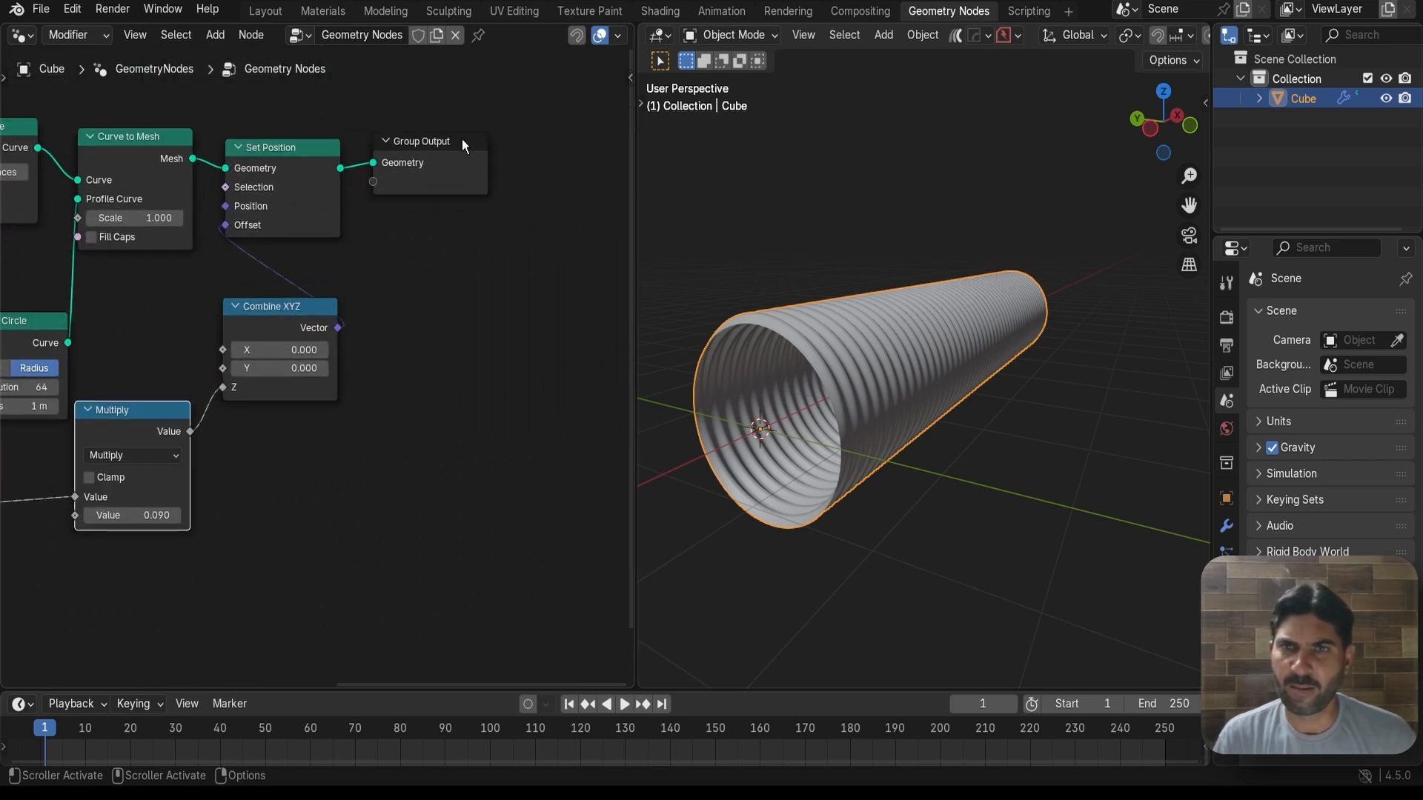
drag(461, 140, 624, 158)
scroll(372, 352, down, 2)
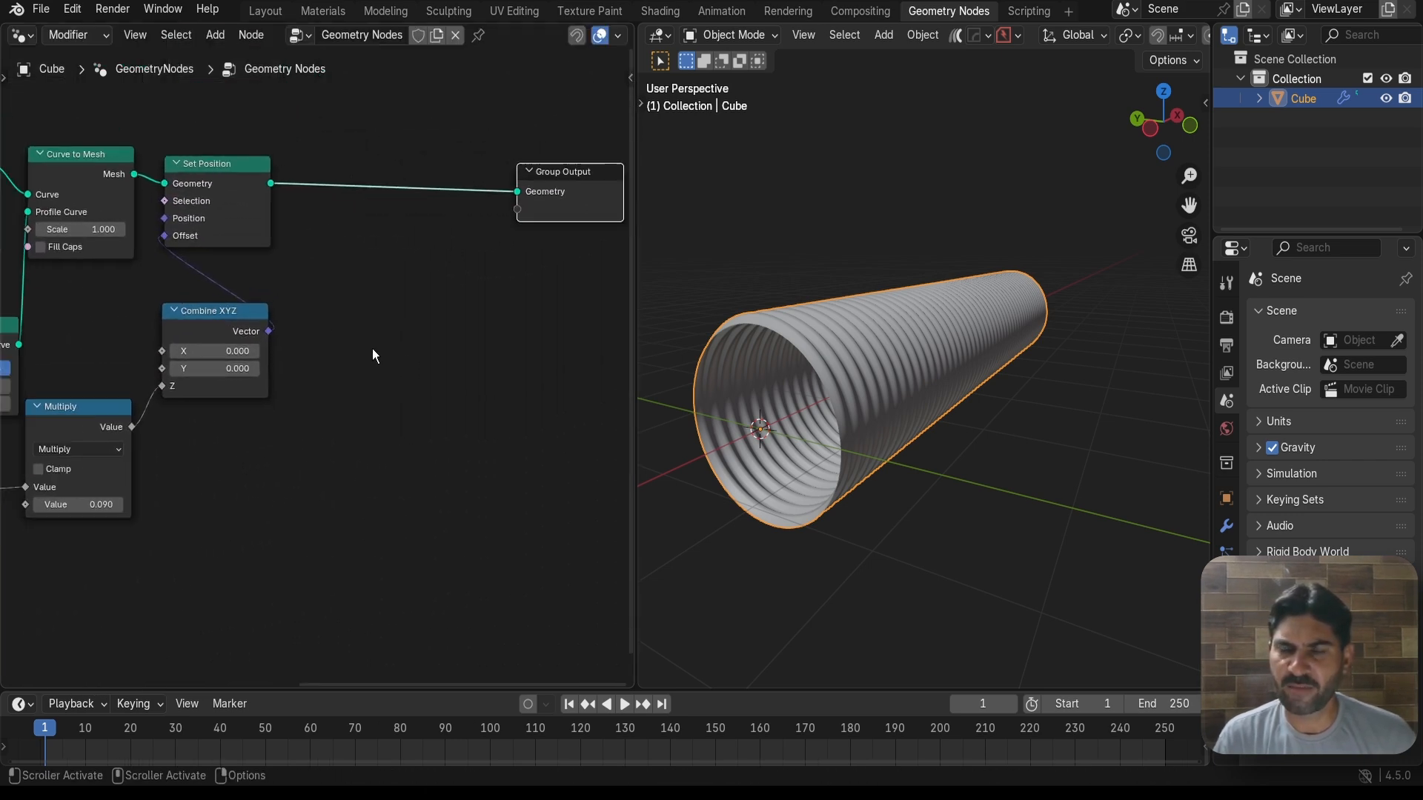
Insert a second Set Position node between the existing Set Position and the Group Output
click(429, 341)
key(shift+a)
text(se)
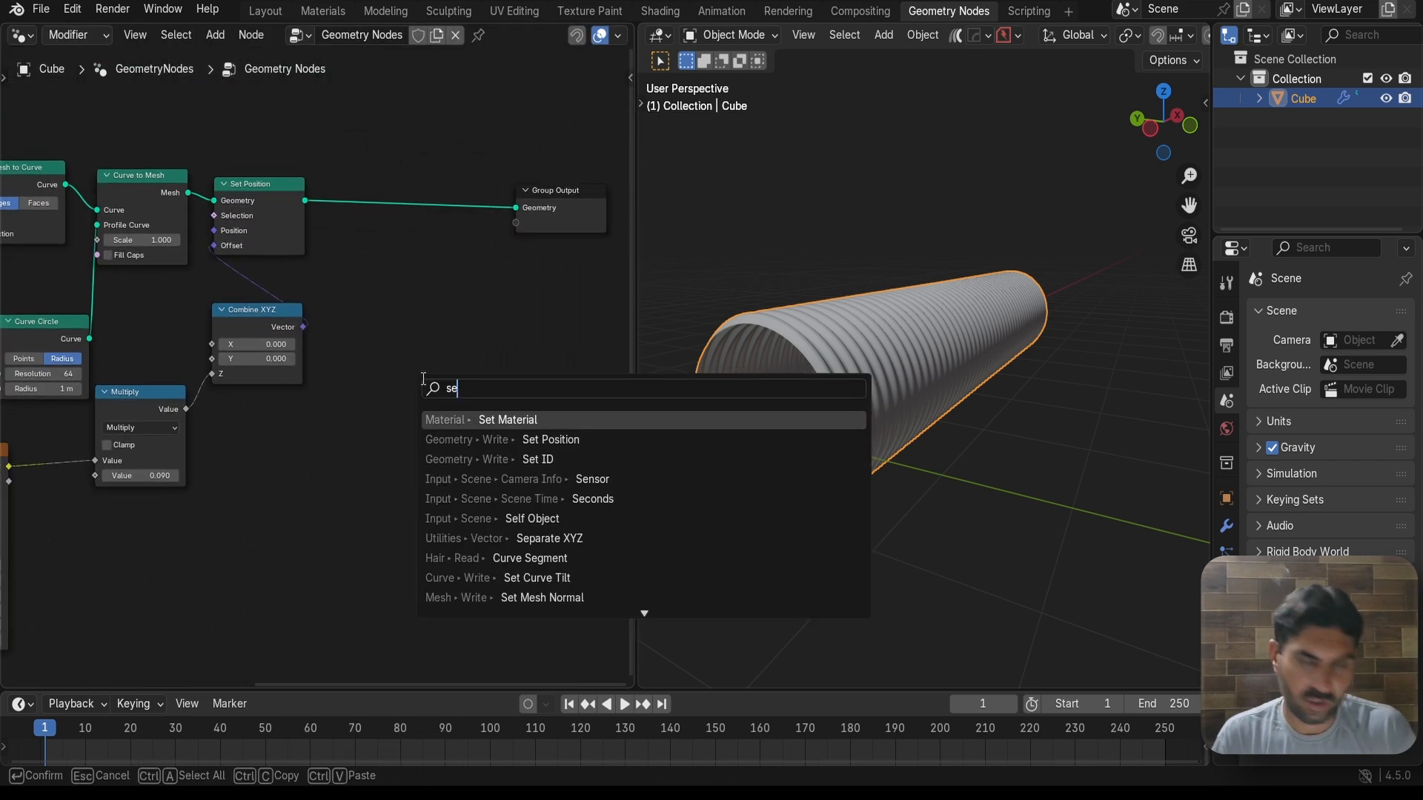
text(t)
click(539, 440)
click(435, 222)
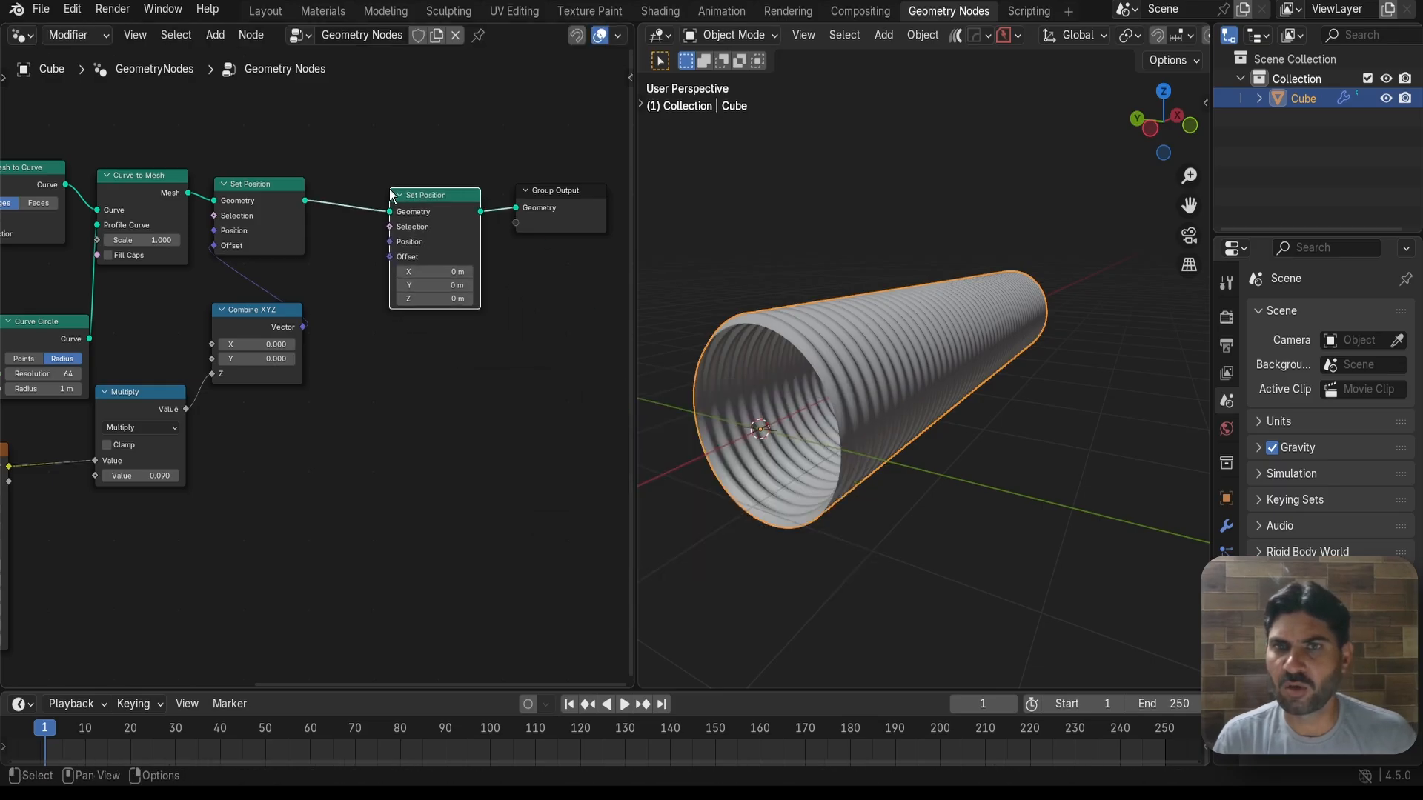
scroll(887, 375, up, 3)
scroll(867, 371, down, 2)
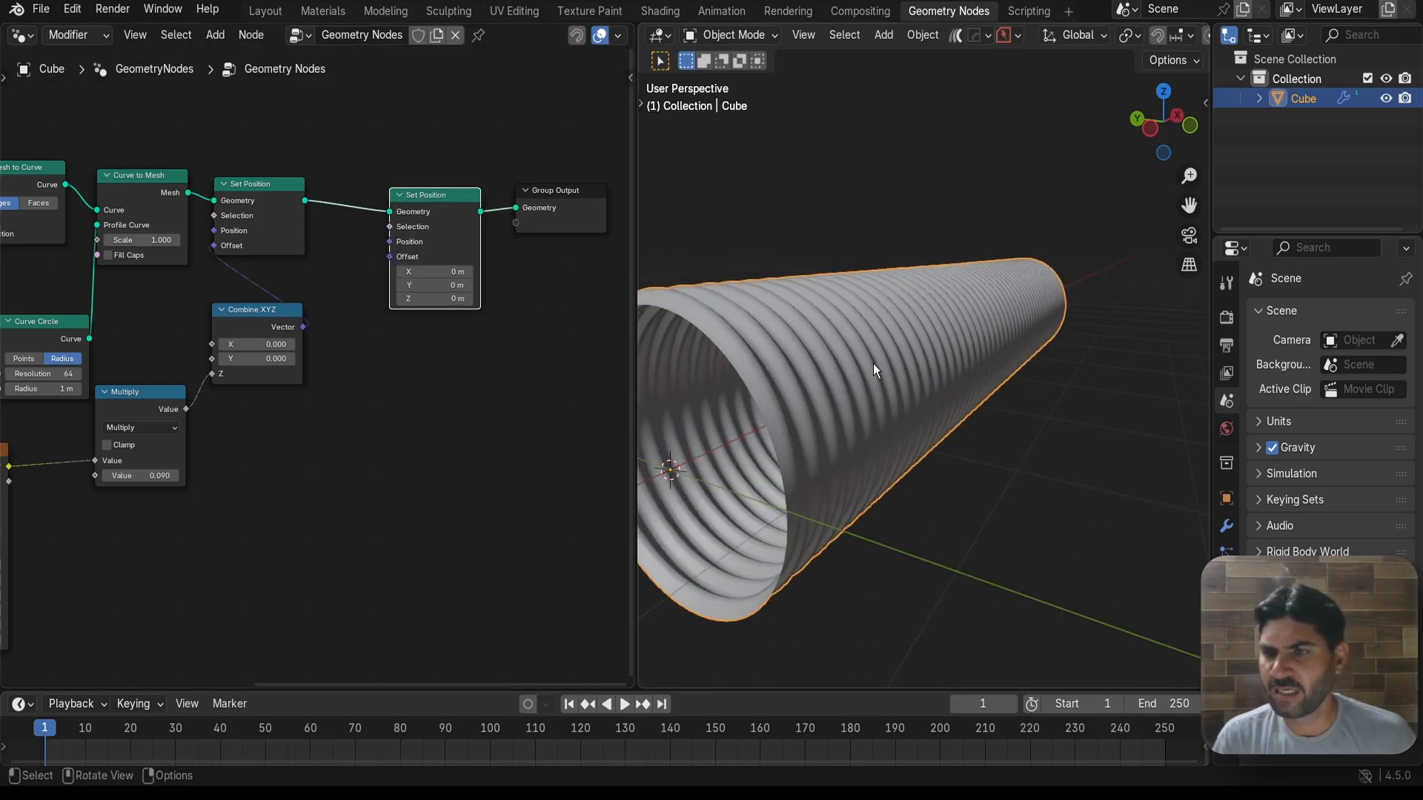
scroll(918, 366, down, 3)
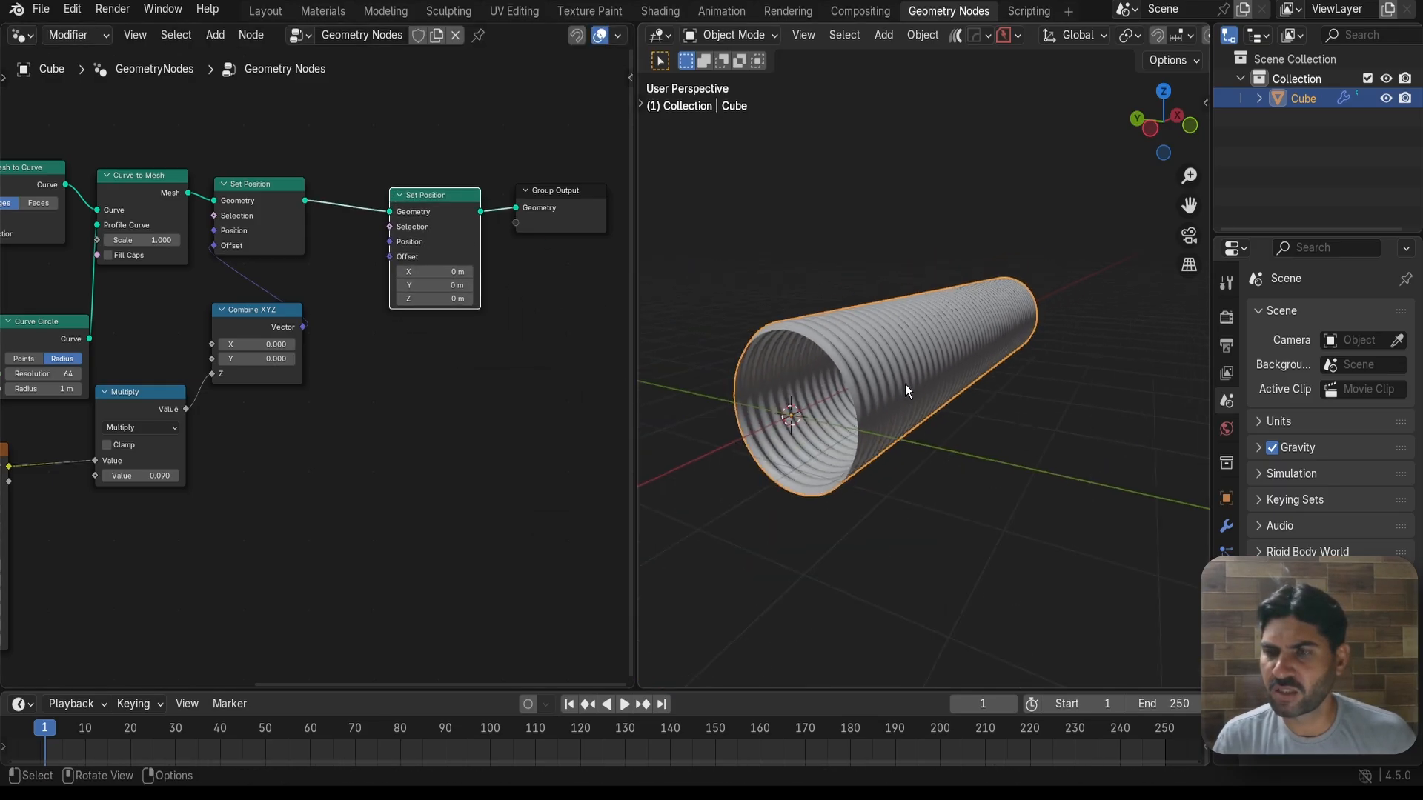
middle_drag(905, 384, 923, 381)
Duplicate the Combine XYZ node, connect the copy's Vector to the second Set Position's Offset, and place it beneath that node
middle_drag(472, 403, 514, 349)
click(514, 349)
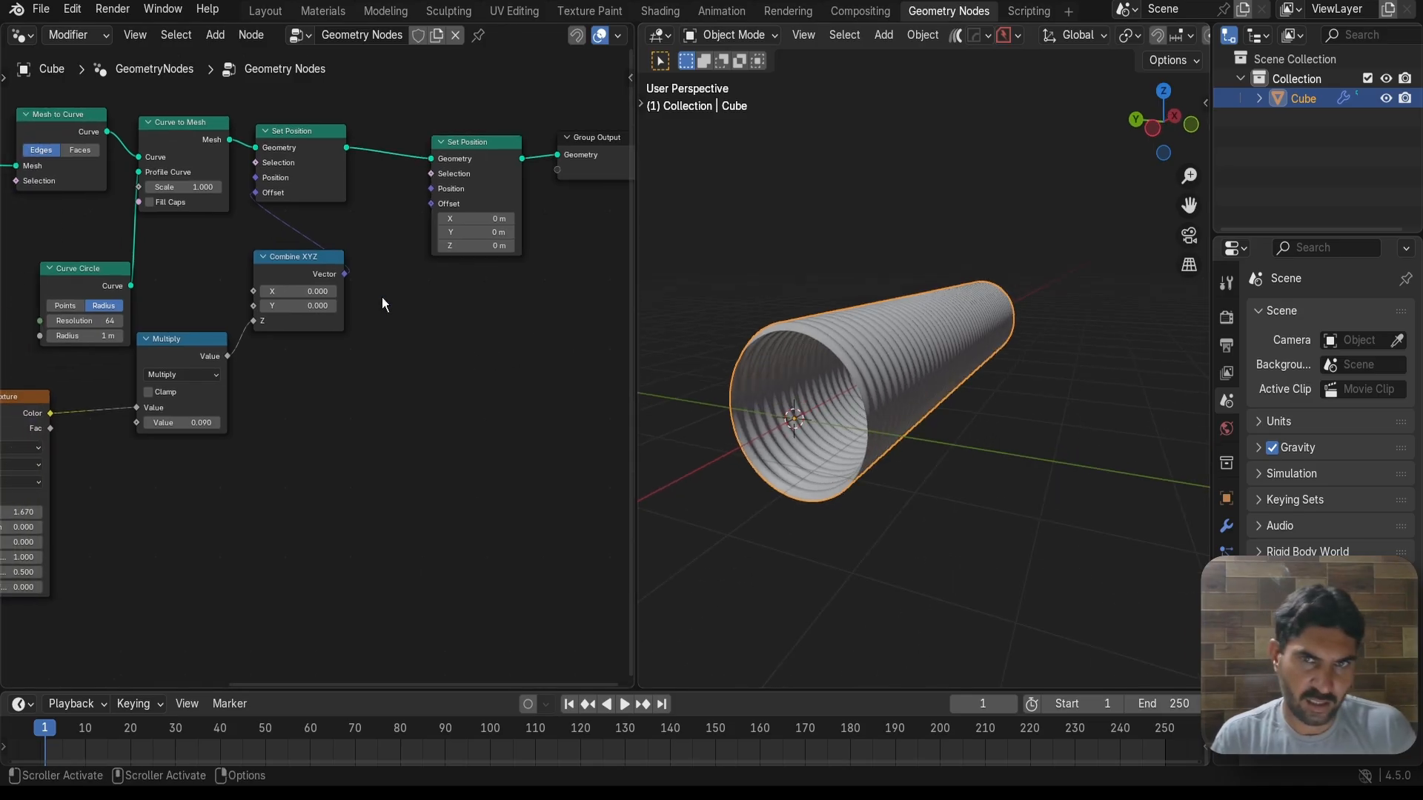
click(310, 264)
key(shift+d)
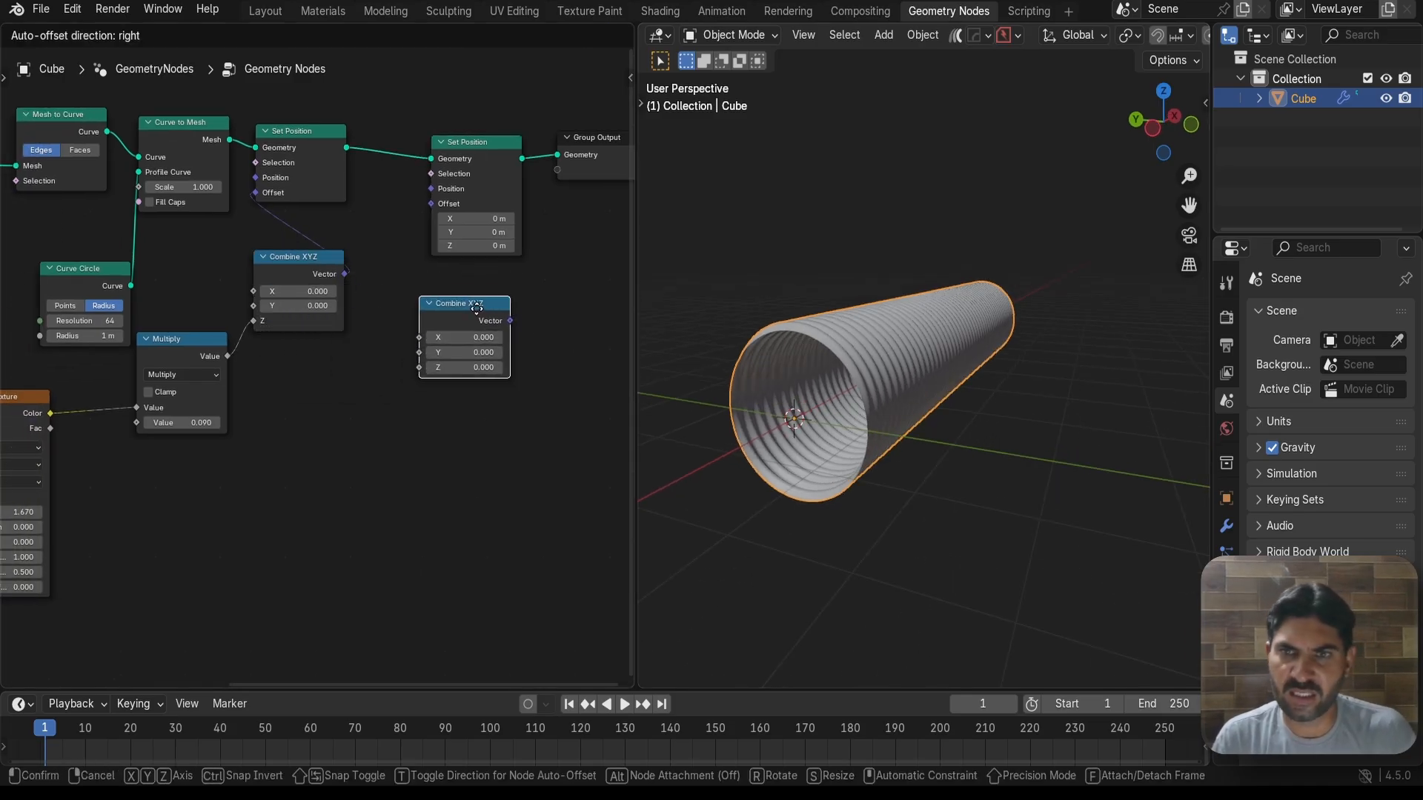
click(494, 322)
scroll(549, 310, up, 1)
drag(569, 304, 459, 167)
drag(488, 278, 499, 241)
Add a Noise Texture node and connect its Fac output to the Z input of the second Combine XYZ
scroll(492, 432, down, 1)
middle_drag(492, 432, 527, 348)
click(433, 443)
key(shift+a)
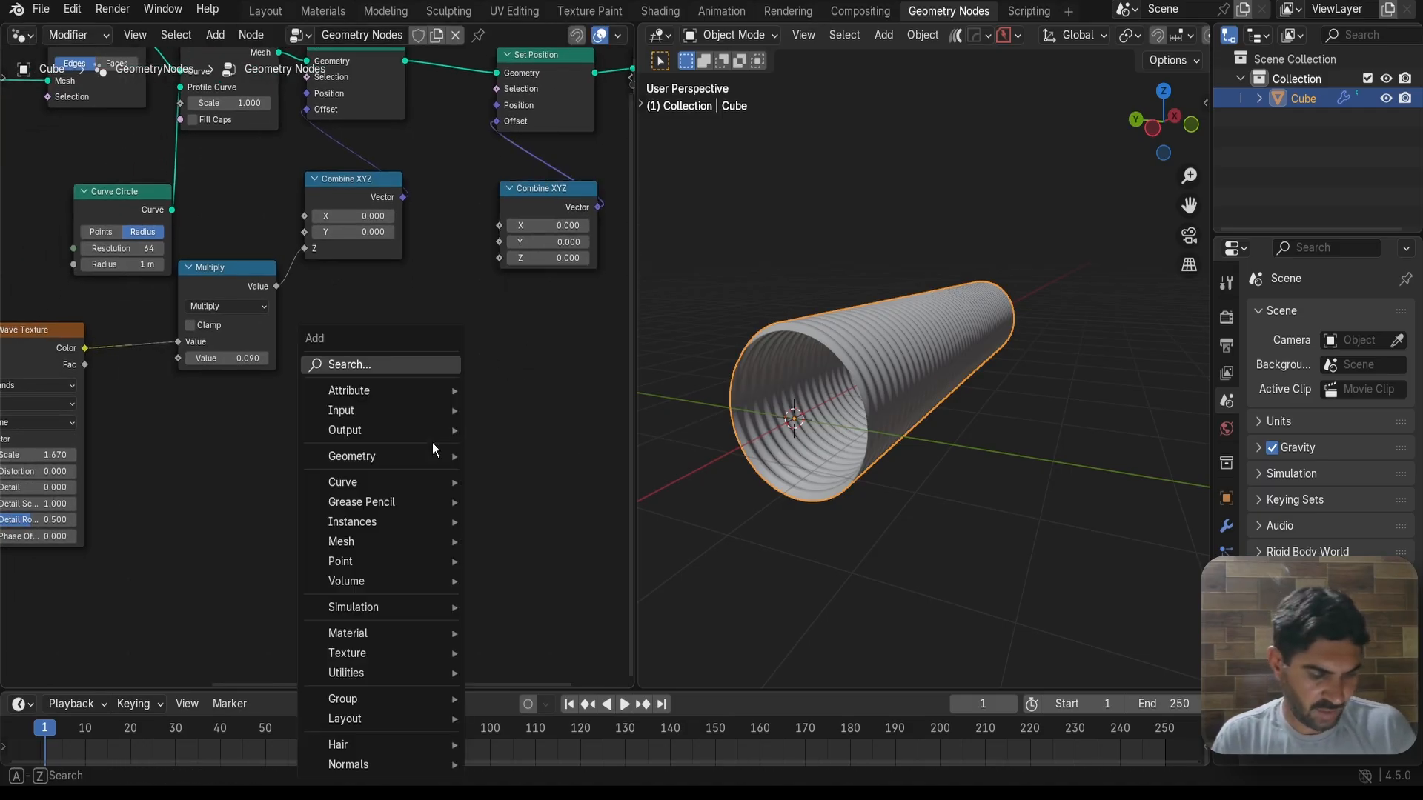
text(noi)
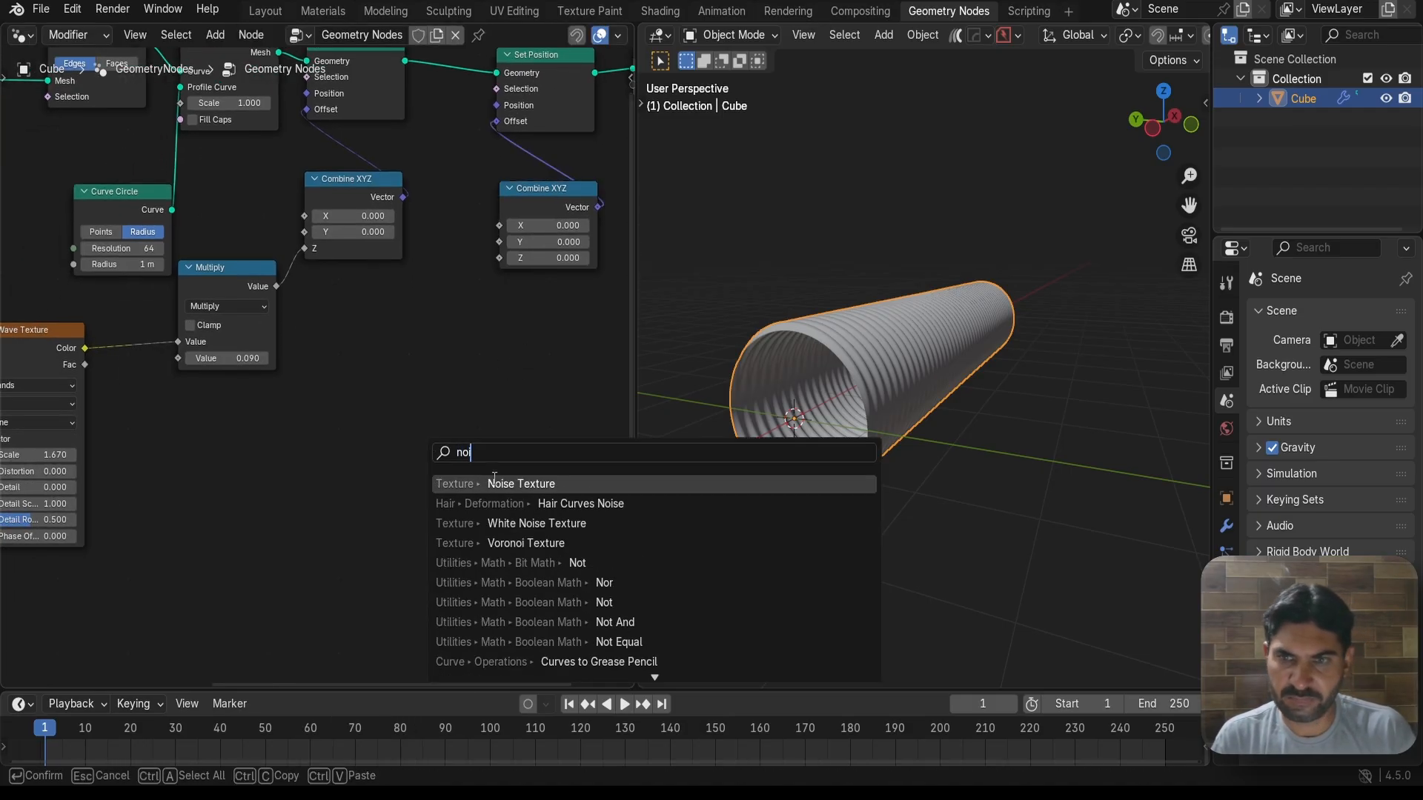
key(Return)
click(300, 443)
drag(312, 443, 499, 258)
middle_drag(694, 297, 856, 359)
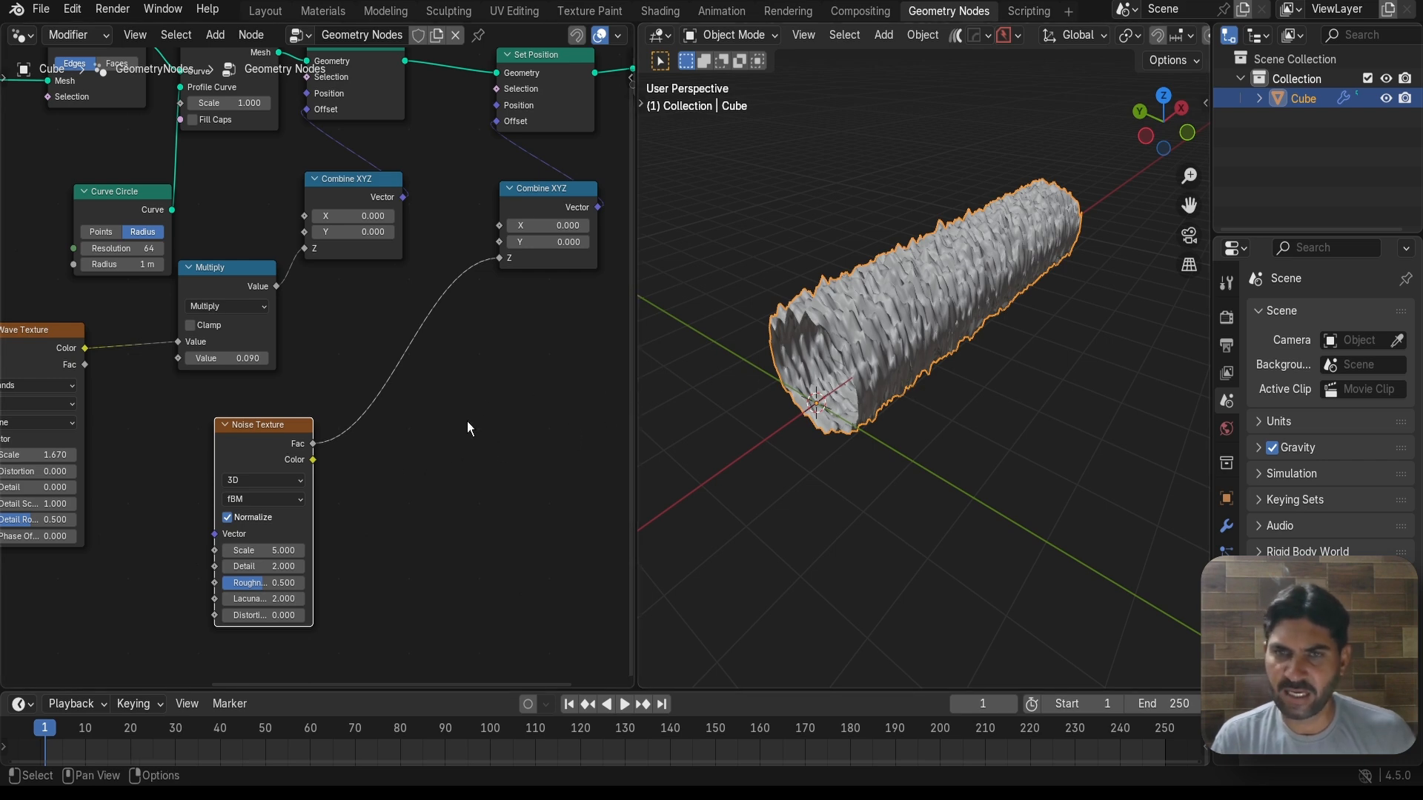
Switch the Noise Texture to 4D and set its Scale to 0.840
middle_drag(367, 507, 407, 420)
scroll(326, 416, up, 2)
click(327, 416)
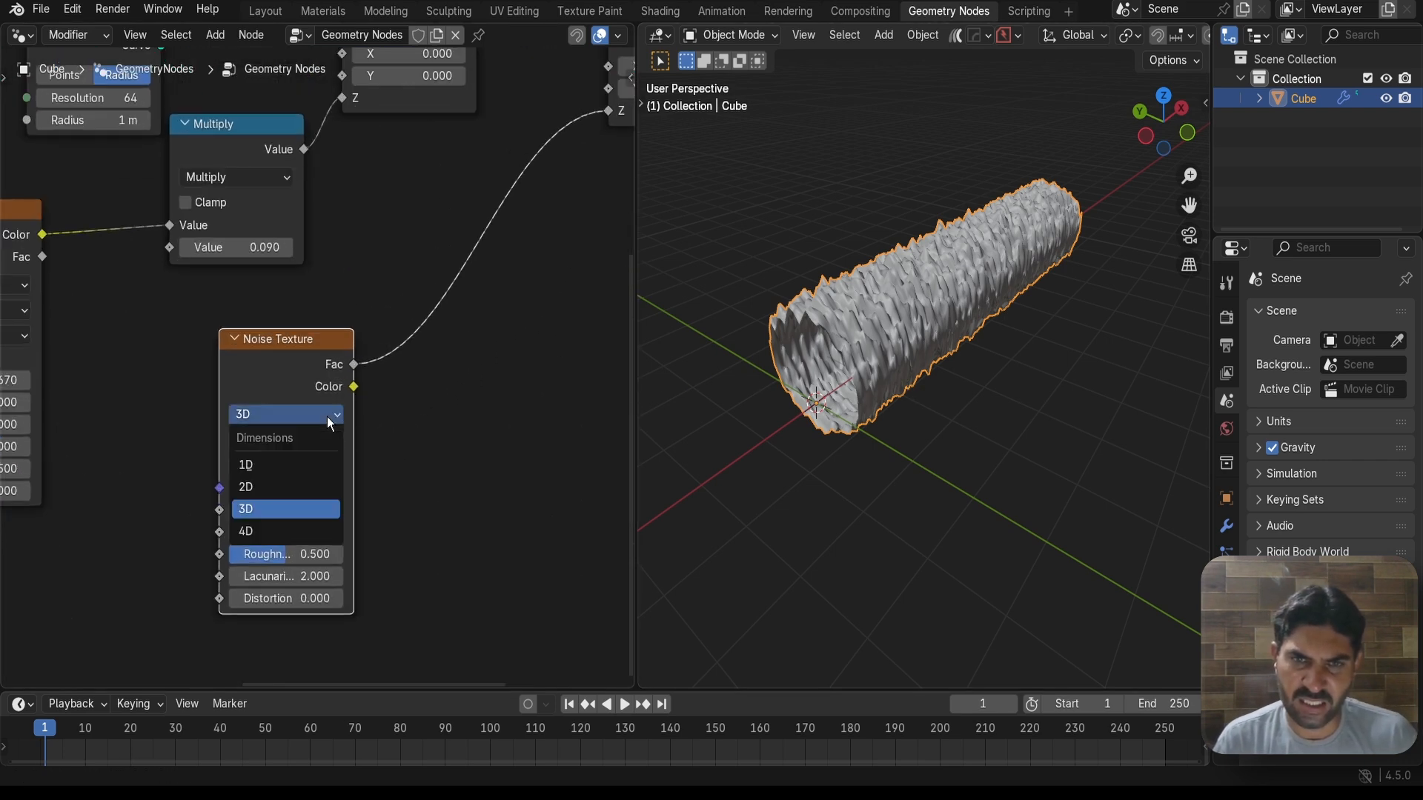
click(274, 529)
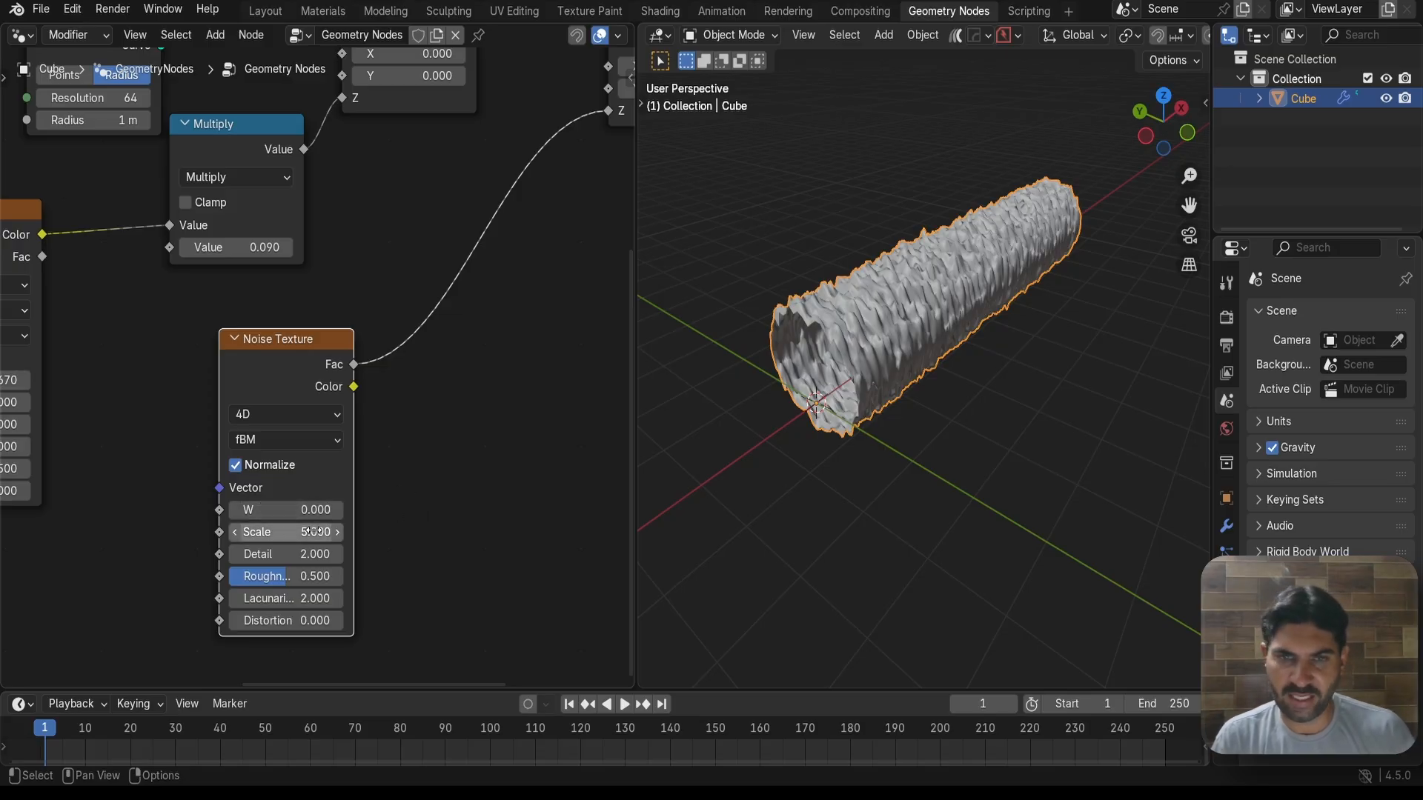
drag(314, 535, 158, 535)
drag(313, 535, 313, 536)
mouse_move(938, 296)
middle_down()
mouse_move(989, 245)
mouse_move(896, 317)
mouse_move(959, 313)
middle_up()
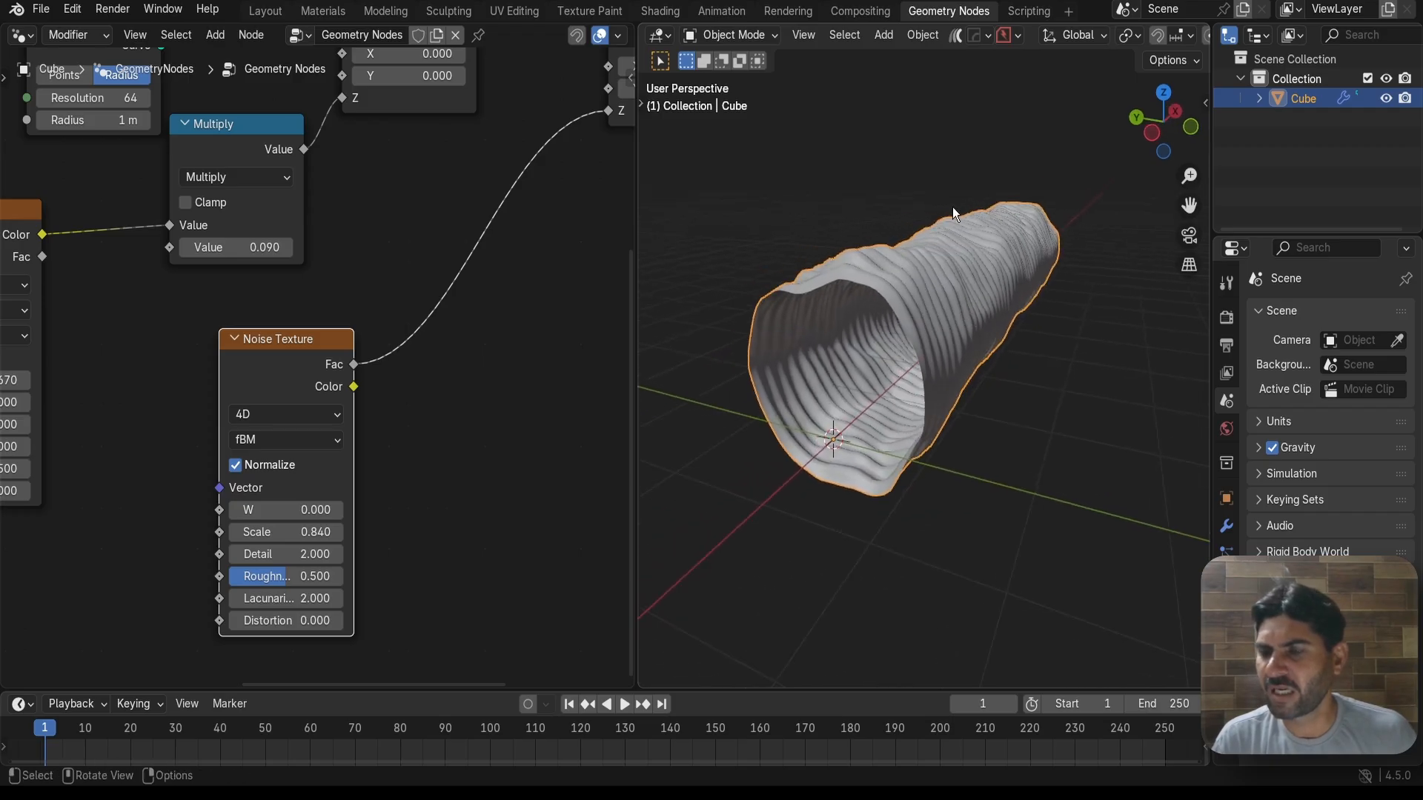
scroll(926, 279, up, 2)
scroll(926, 277, down, 3)
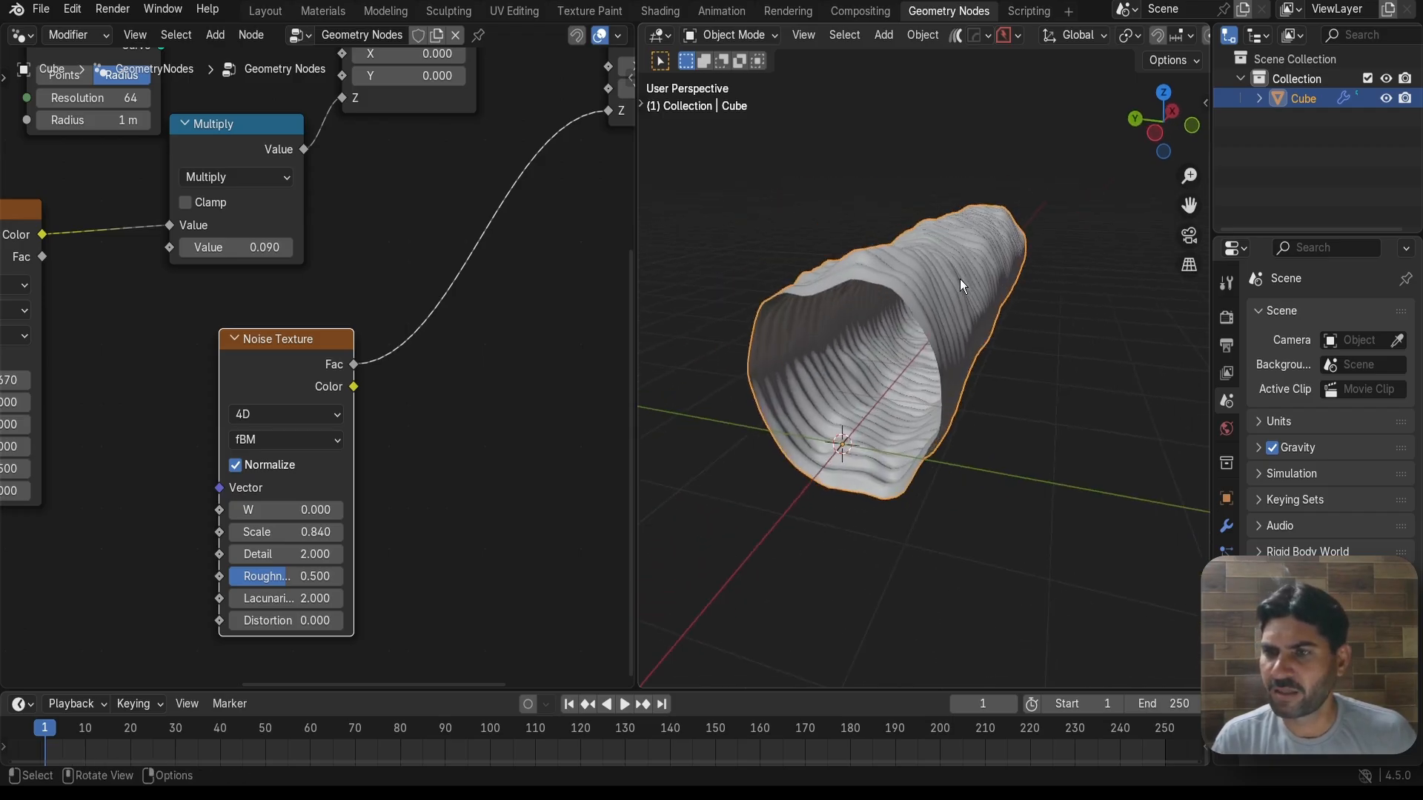
middle_drag(705, 359, 931, 354)
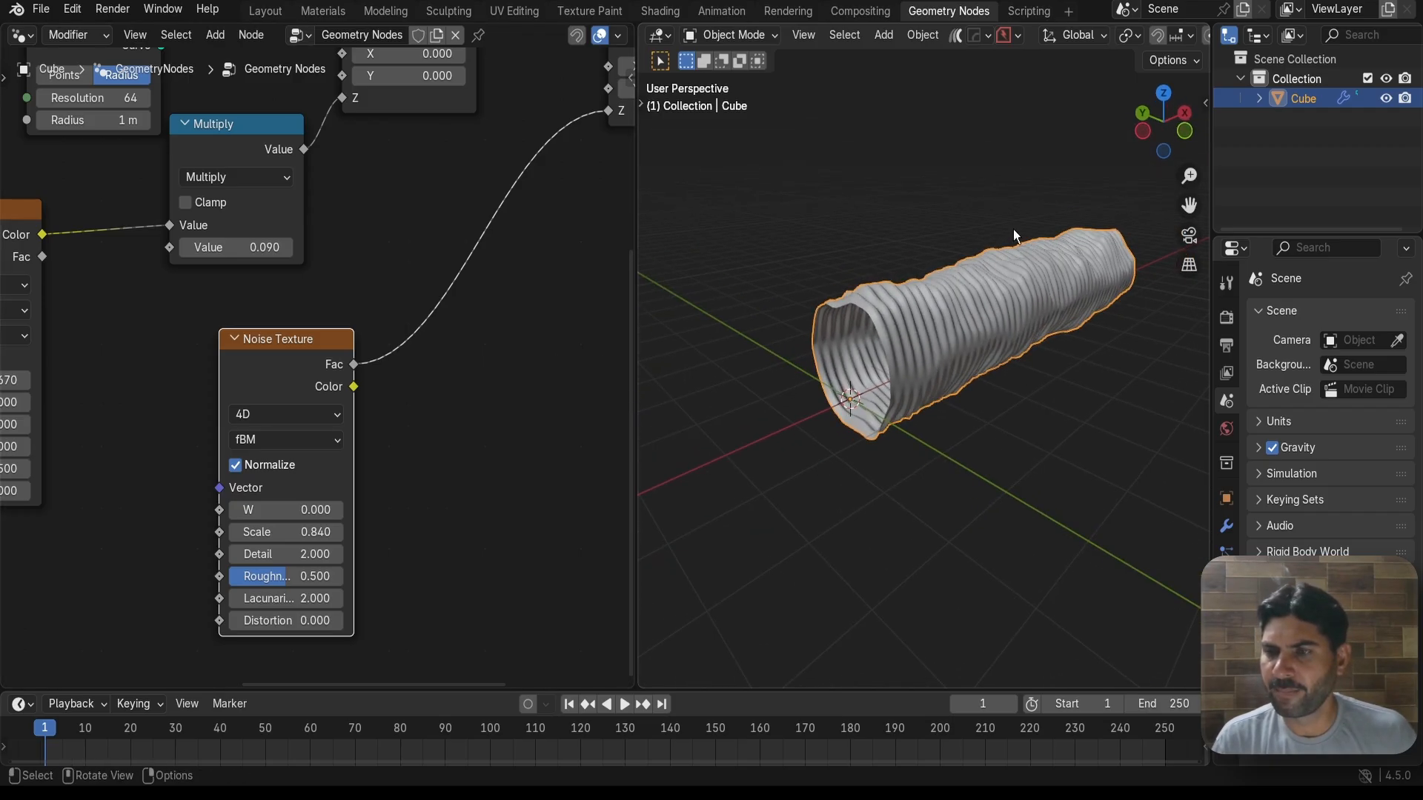
scroll(935, 283, up, 2)
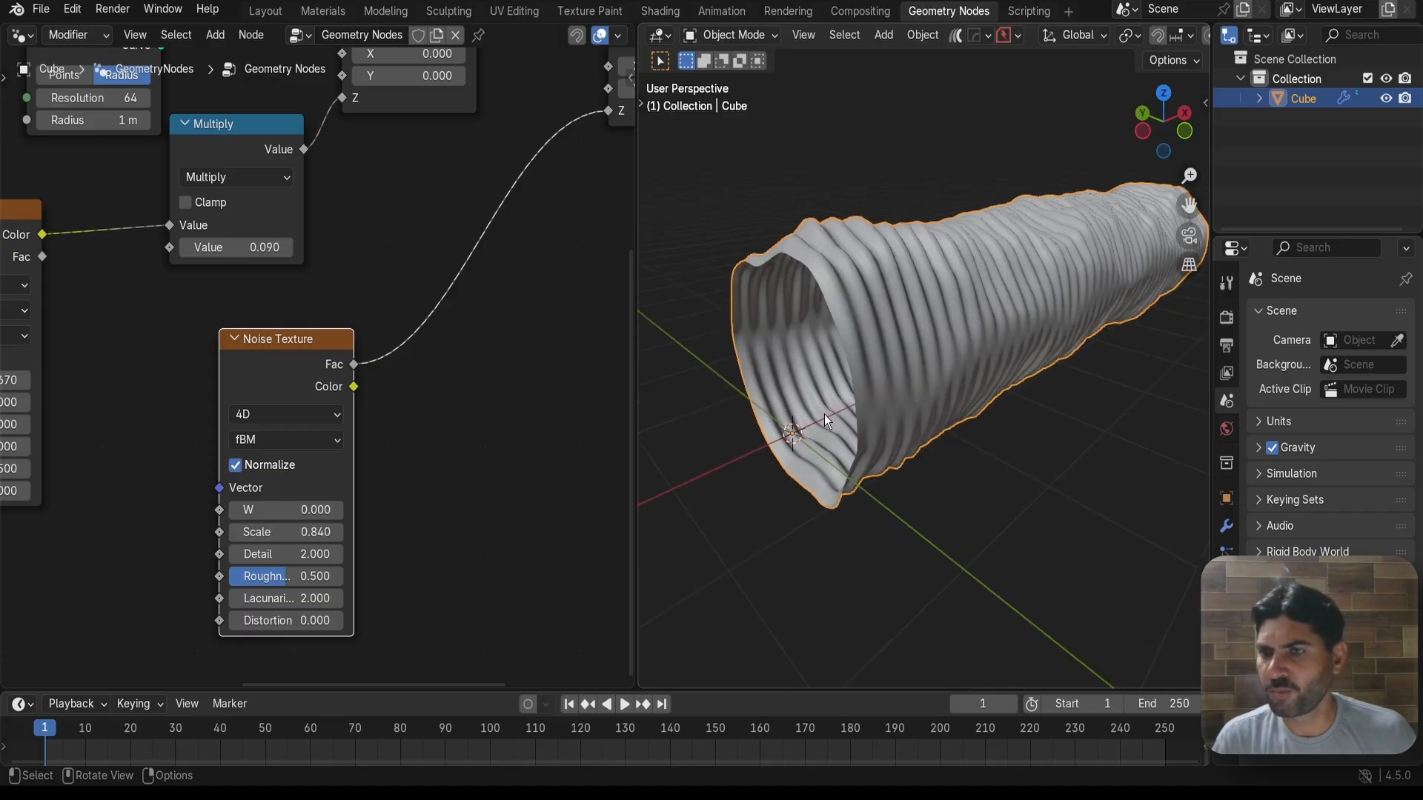
Insert a Math node between the Noise Texture's Fac output and the Z input of the second Combine XYZ
scroll(444, 400, down, 2)
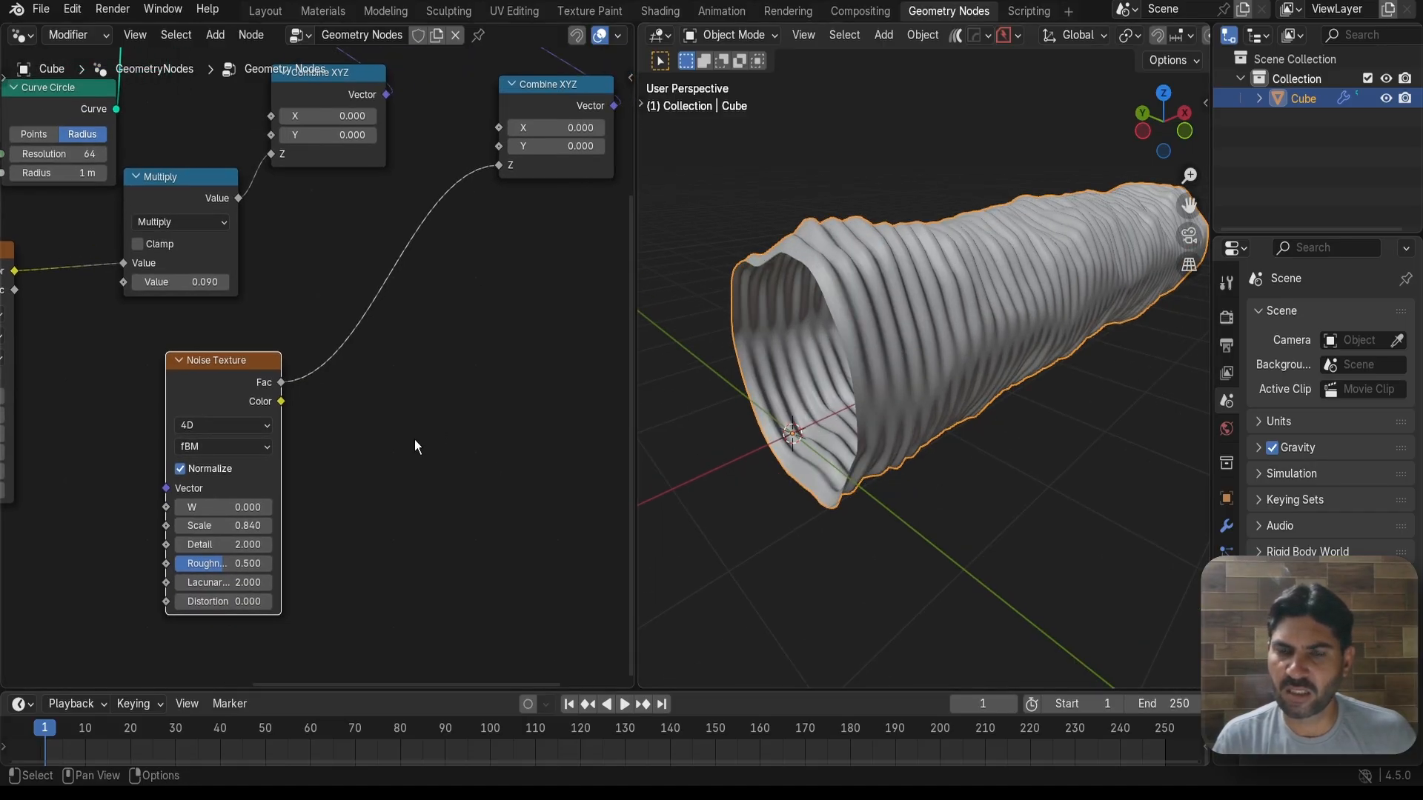
key(shift+a)
text(ma)
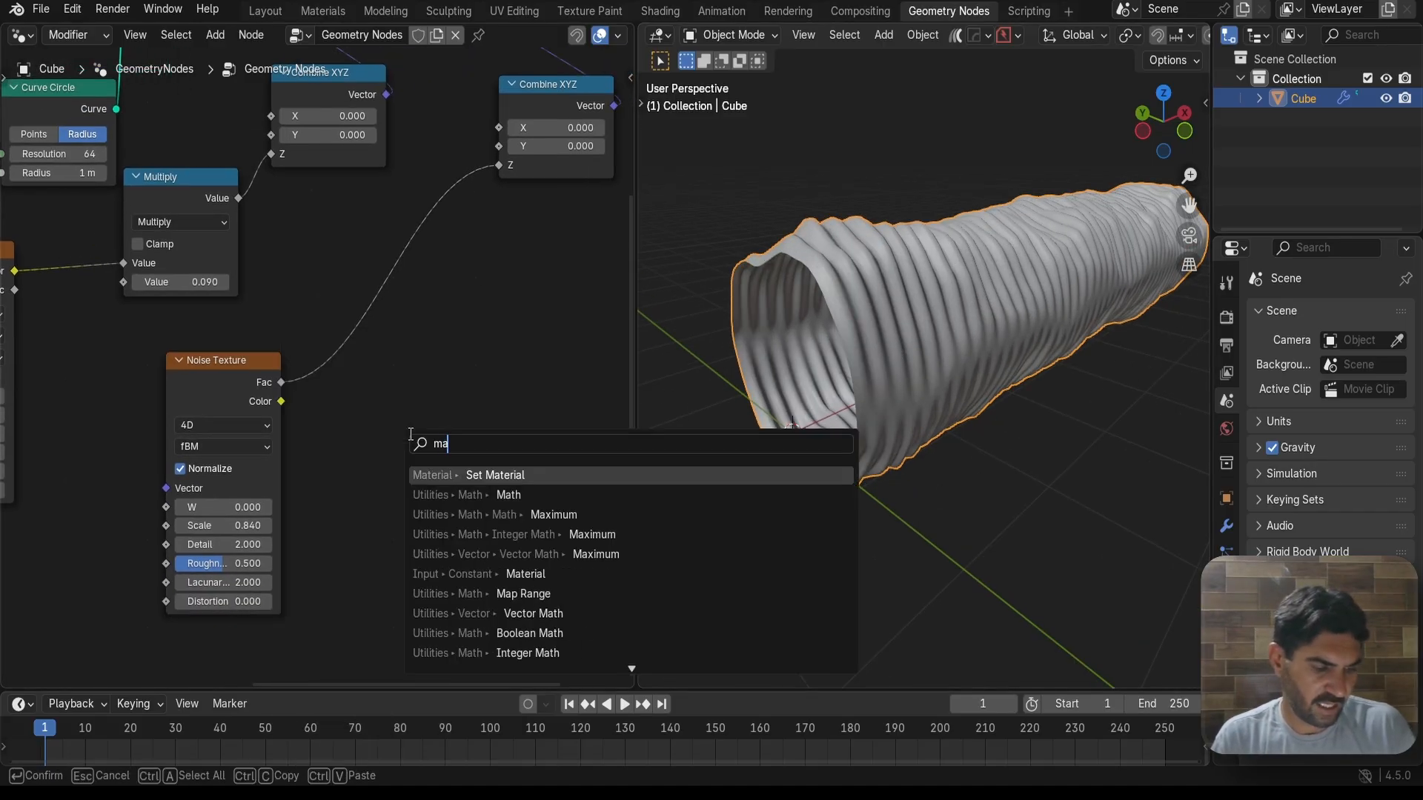
text(t)
key(Down)
key(Return)
click(374, 245)
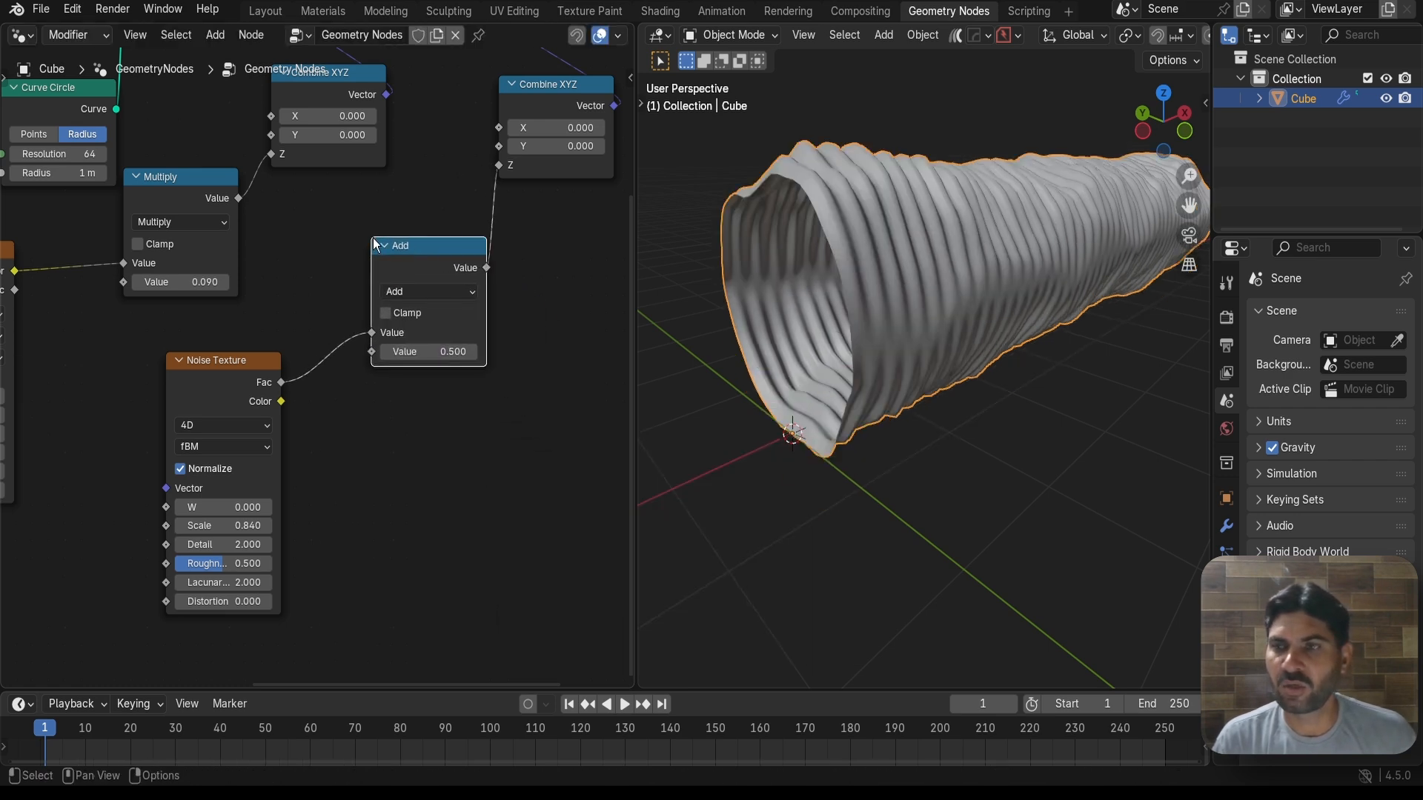
Change the new Math node's operation to Multiply and set its second Value to 0.600
click(418, 293)
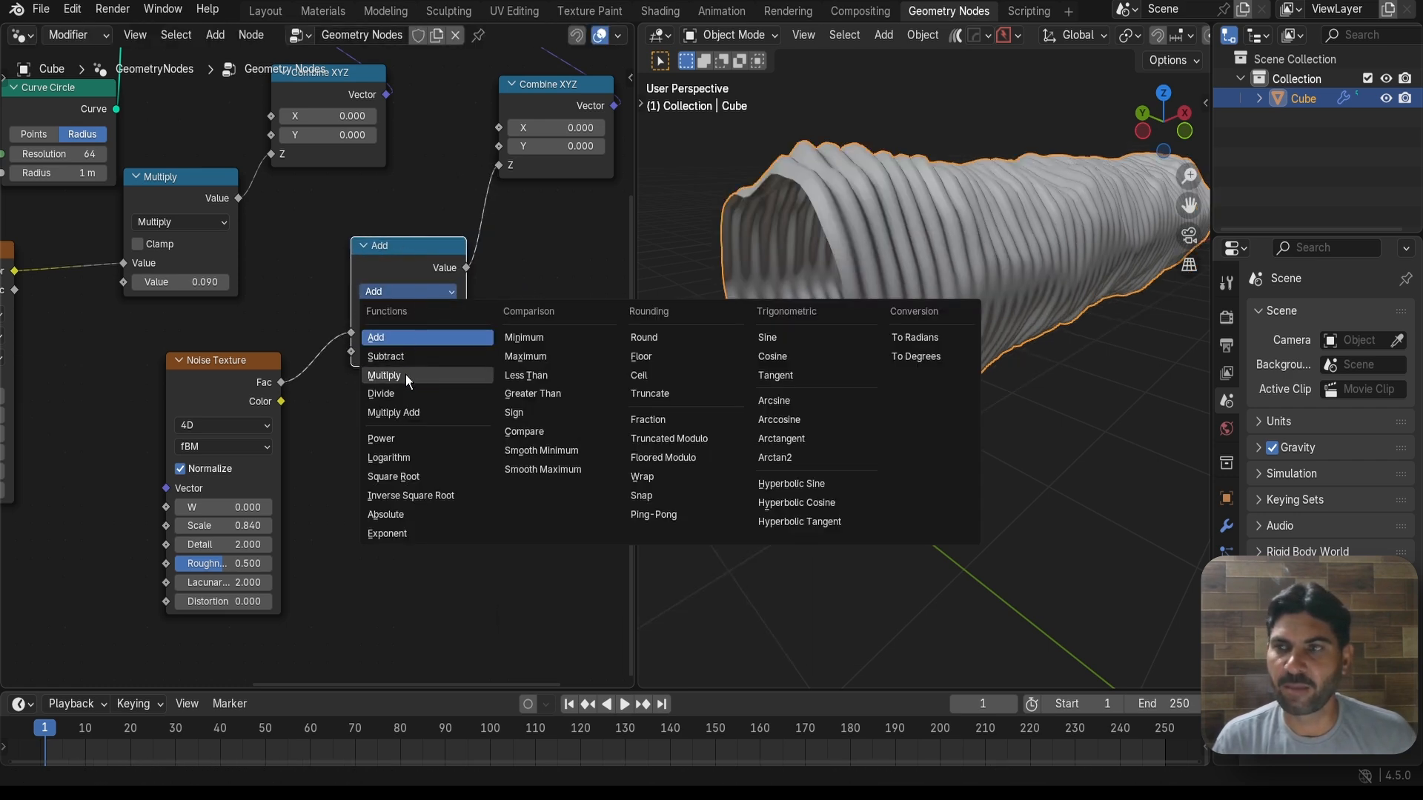
click(406, 375)
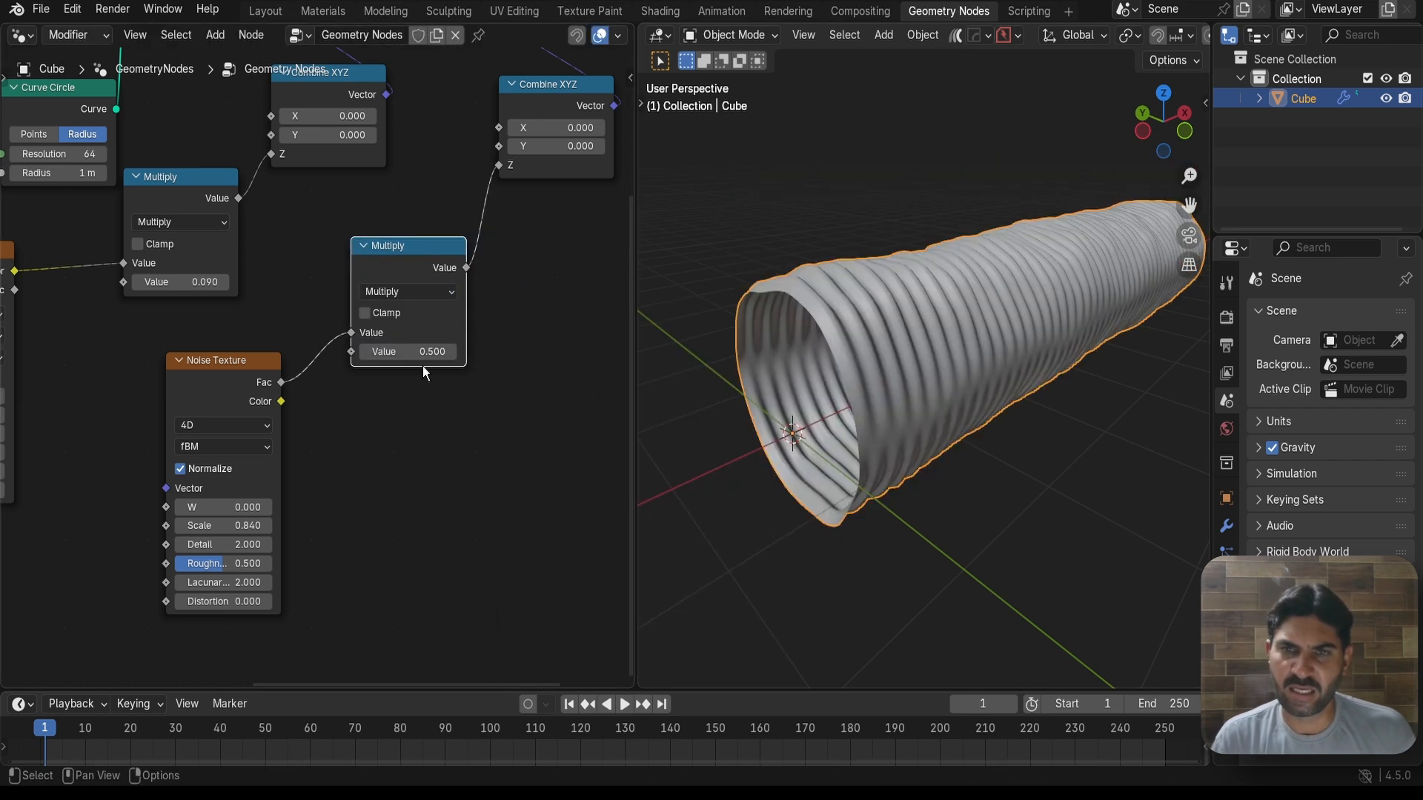
drag(411, 353, 429, 352)
mouse_move(890, 317)
middle_down()
mouse_move(916, 375)
mouse_move(949, 319)
mouse_move(906, 321)
middle_up()
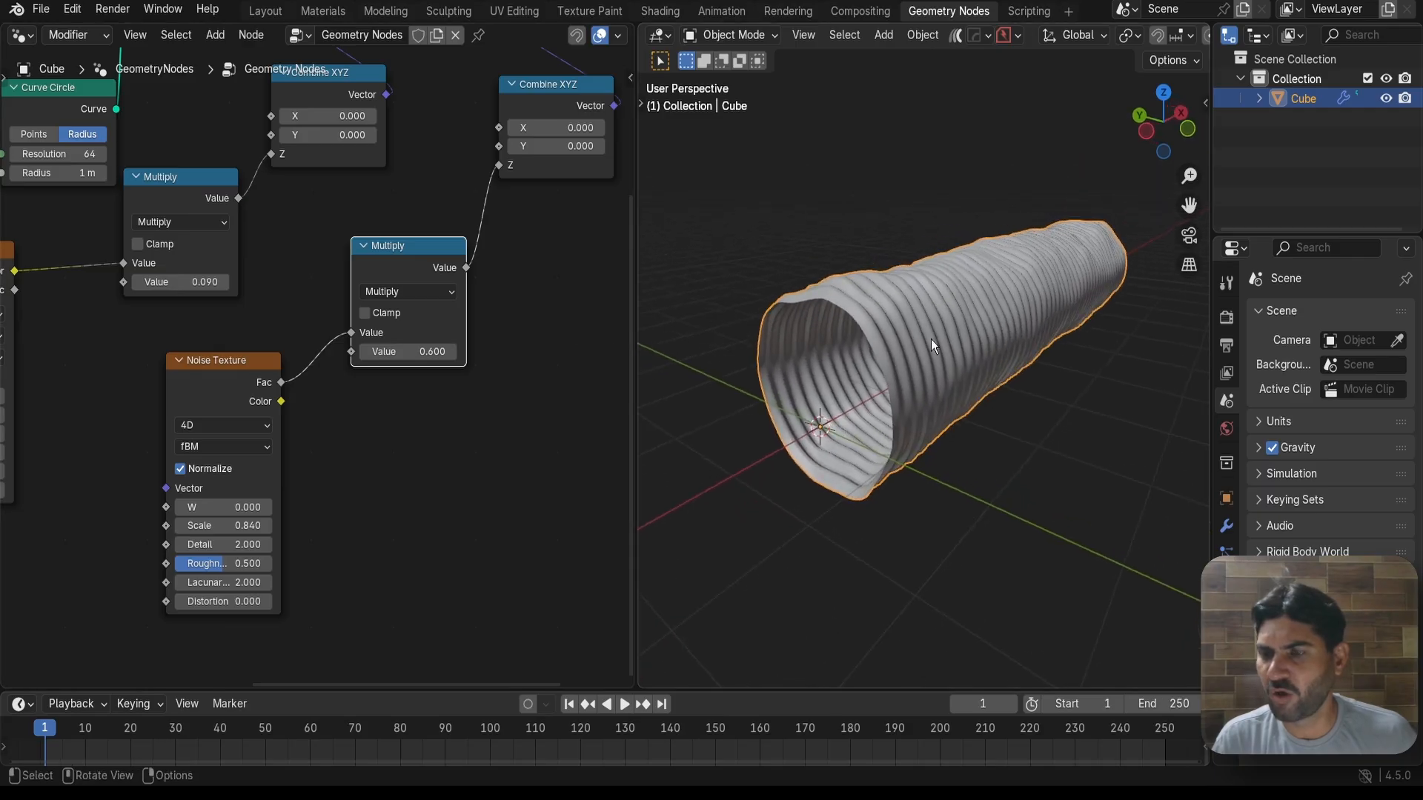
scroll(935, 329, up, 3)
scroll(956, 315, down, 4)
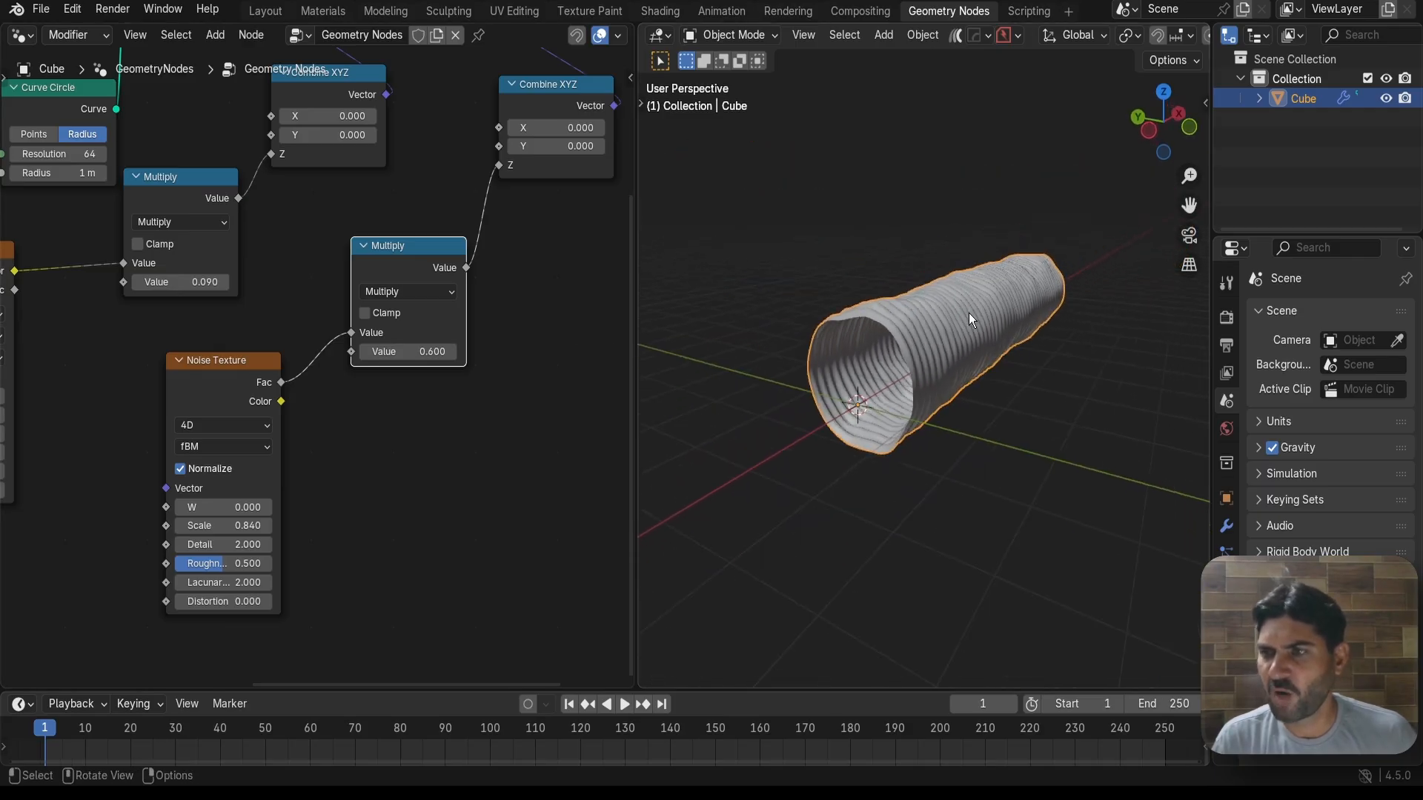
mouse_move(968, 313)
middle_down()
mouse_move(984, 338)
mouse_move(971, 337)
middle_up()
Move the Group Output aside and insert a Set Shade Smooth node between it and the second Set Position
scroll(372, 428, down, 8)
scroll(374, 427, up, 3)
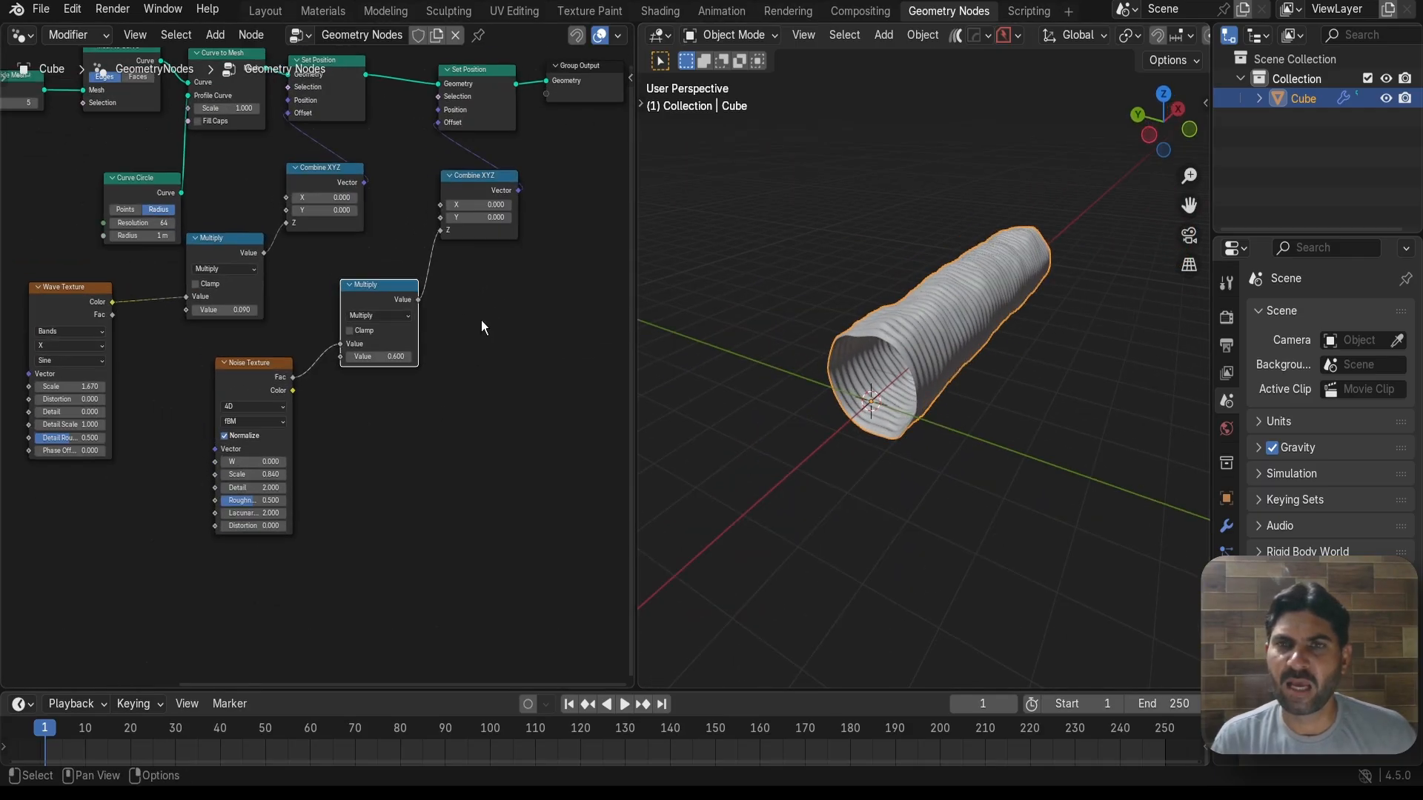
middle_drag(502, 302, 299, 481)
scroll(317, 367, up, 5)
drag(423, 183, 566, 182)
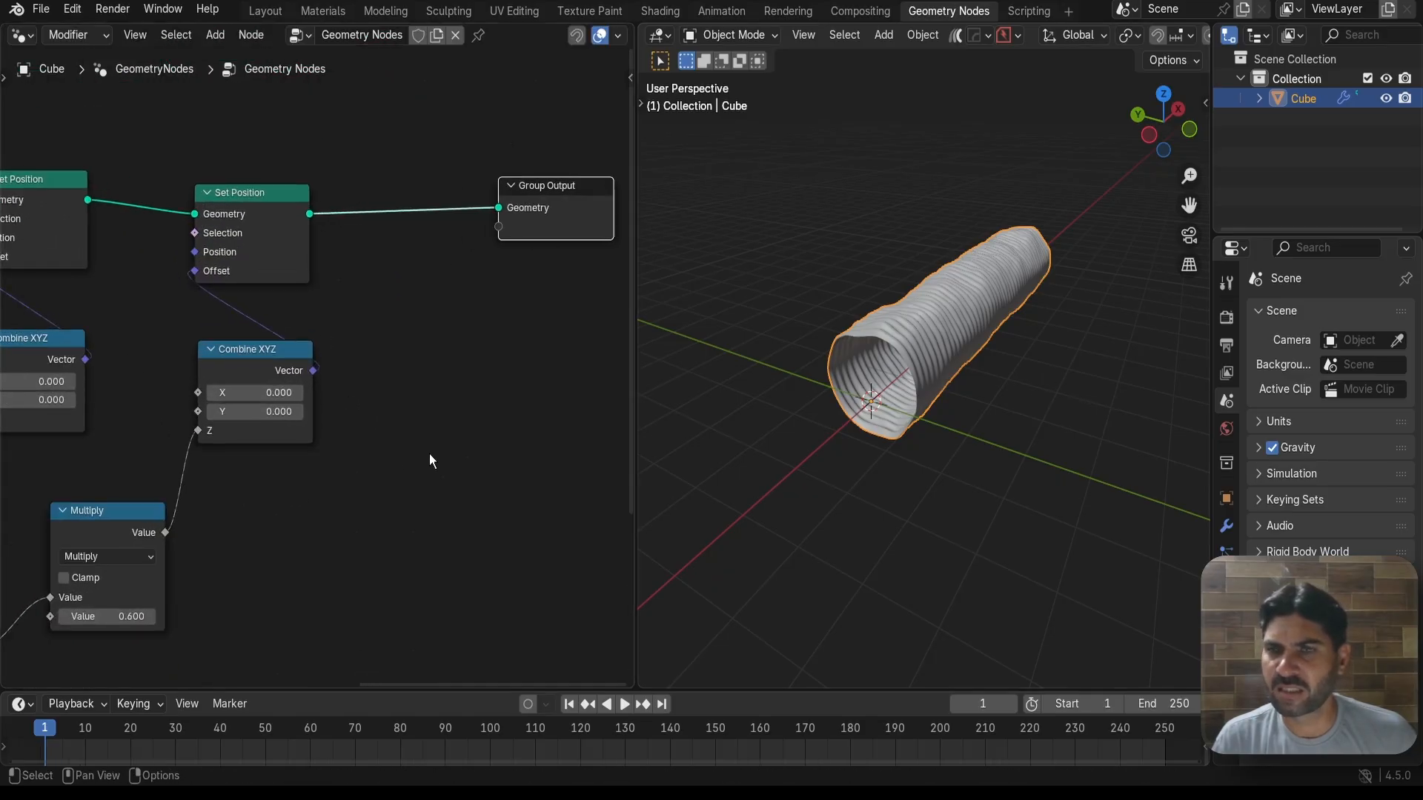
click(432, 445)
key(shift+a)
text(sss)
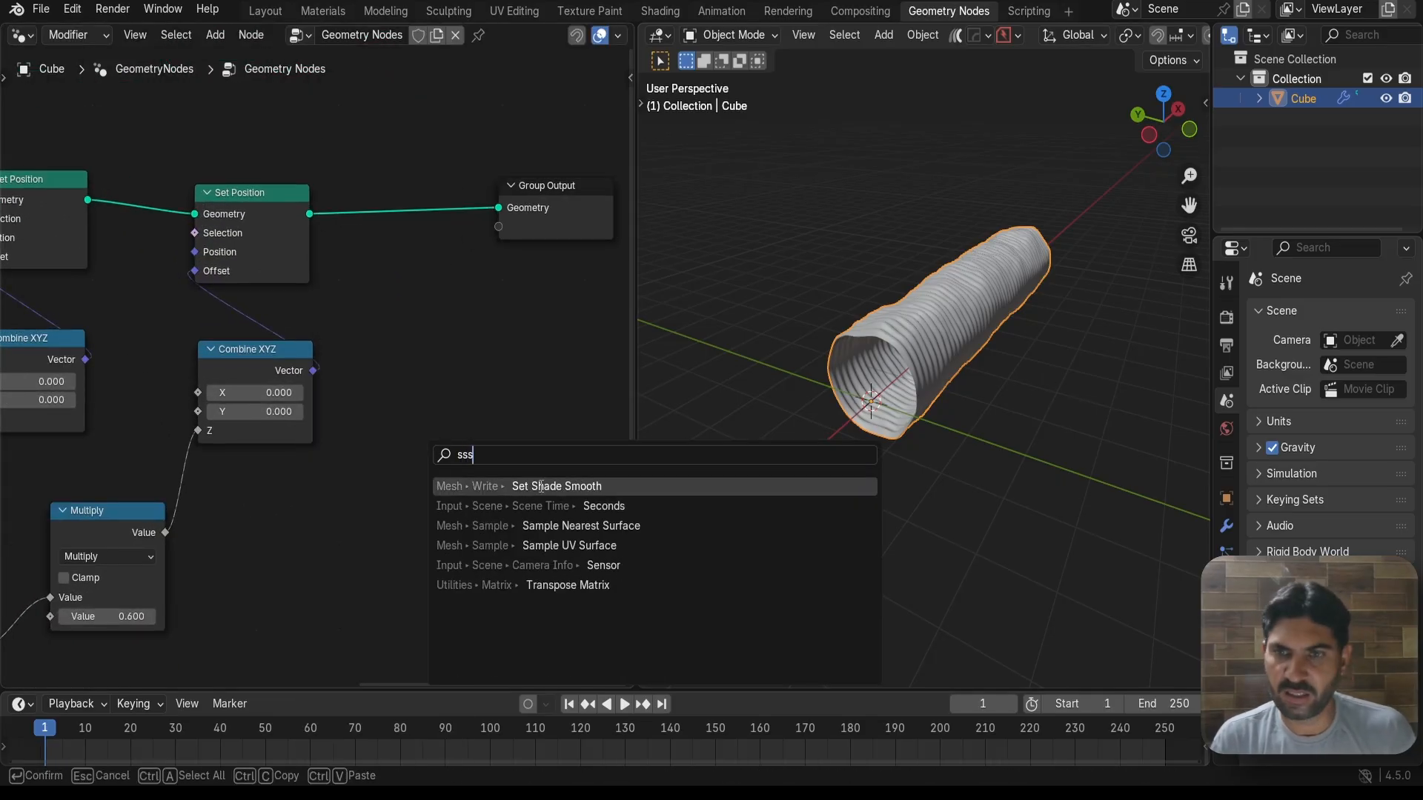
click(541, 486)
click(380, 259)
scroll(378, 260, up, 2)
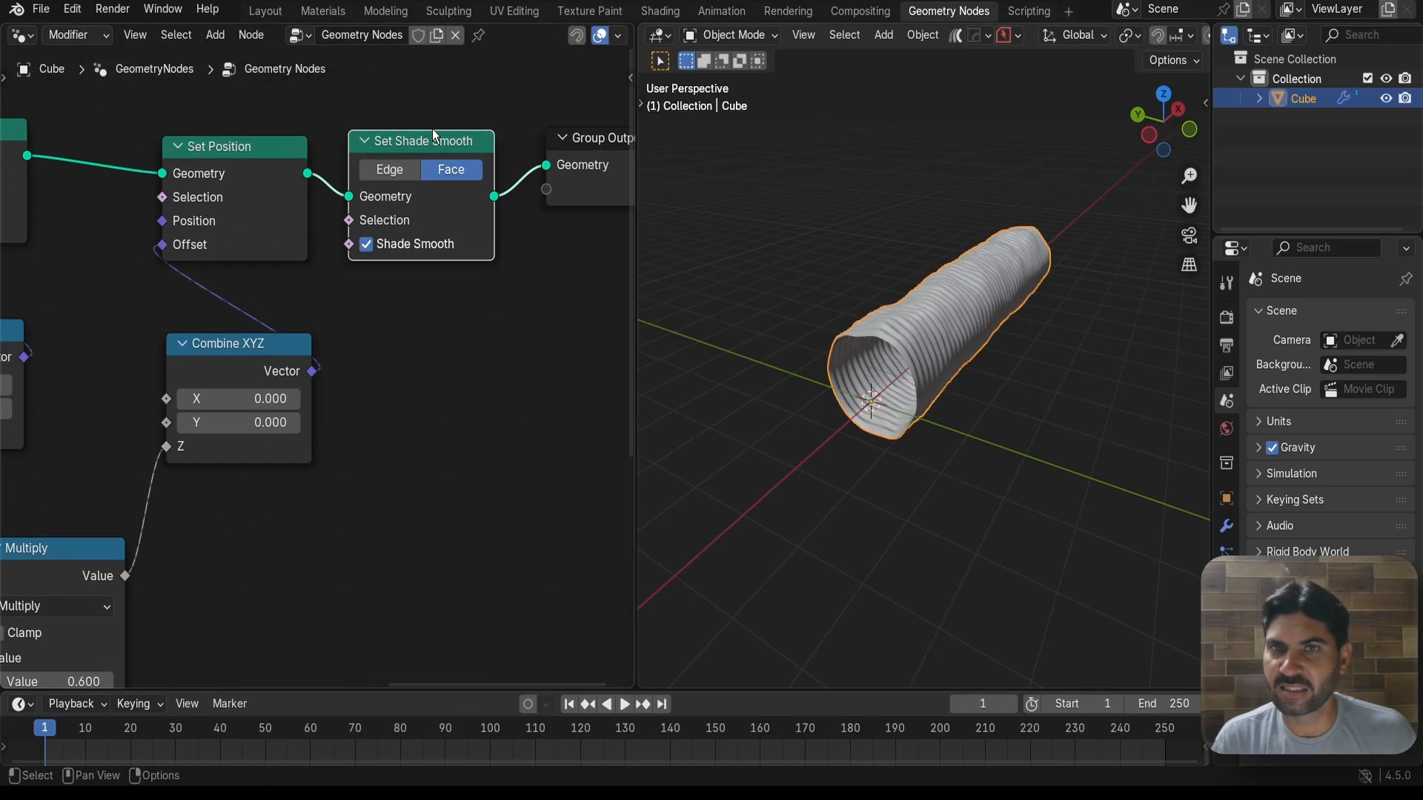
Make room before the Group Output and insert a Set Material node after Set Shade Smooth
middle_drag(482, 348, 394, 402)
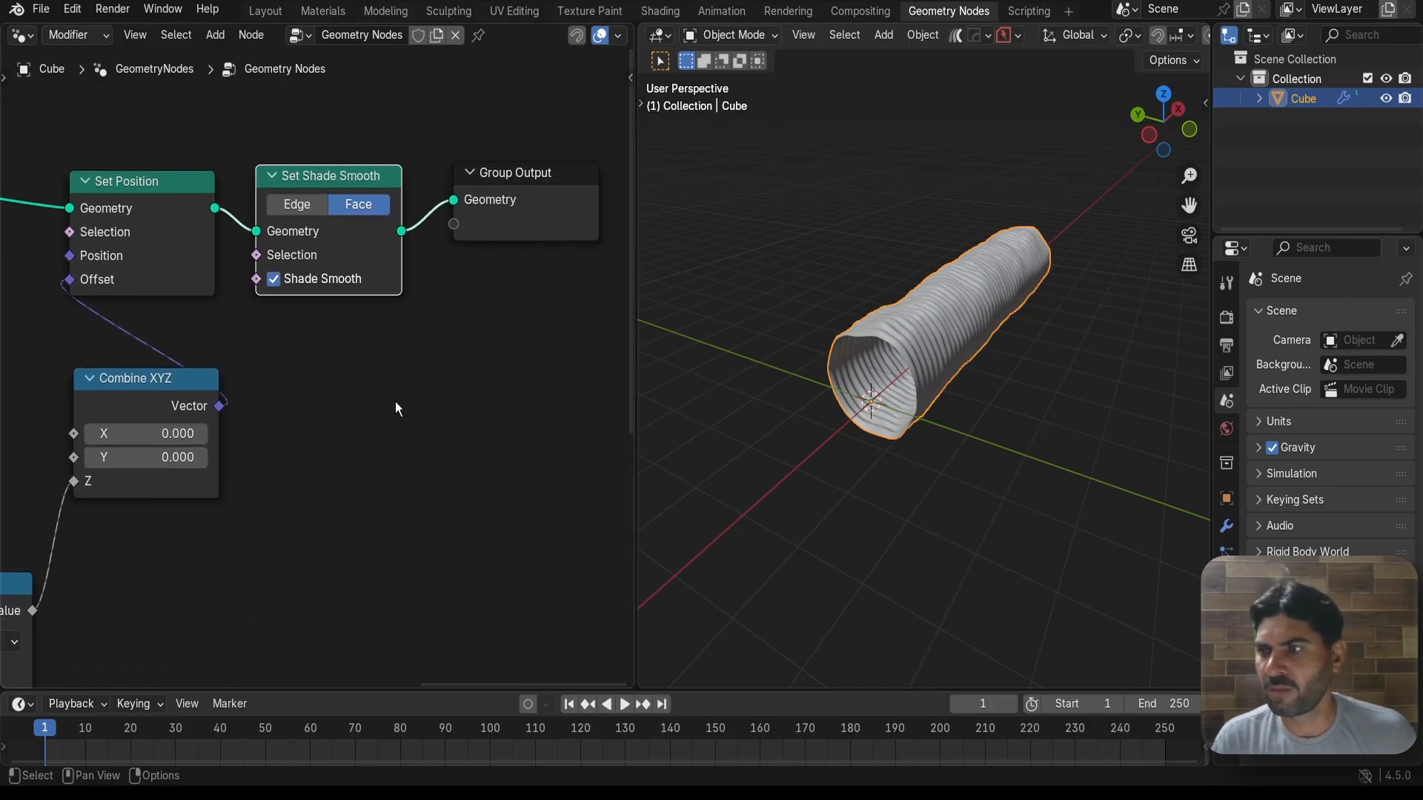
scroll(931, 358, down, 2)
scroll(486, 326, down, 3)
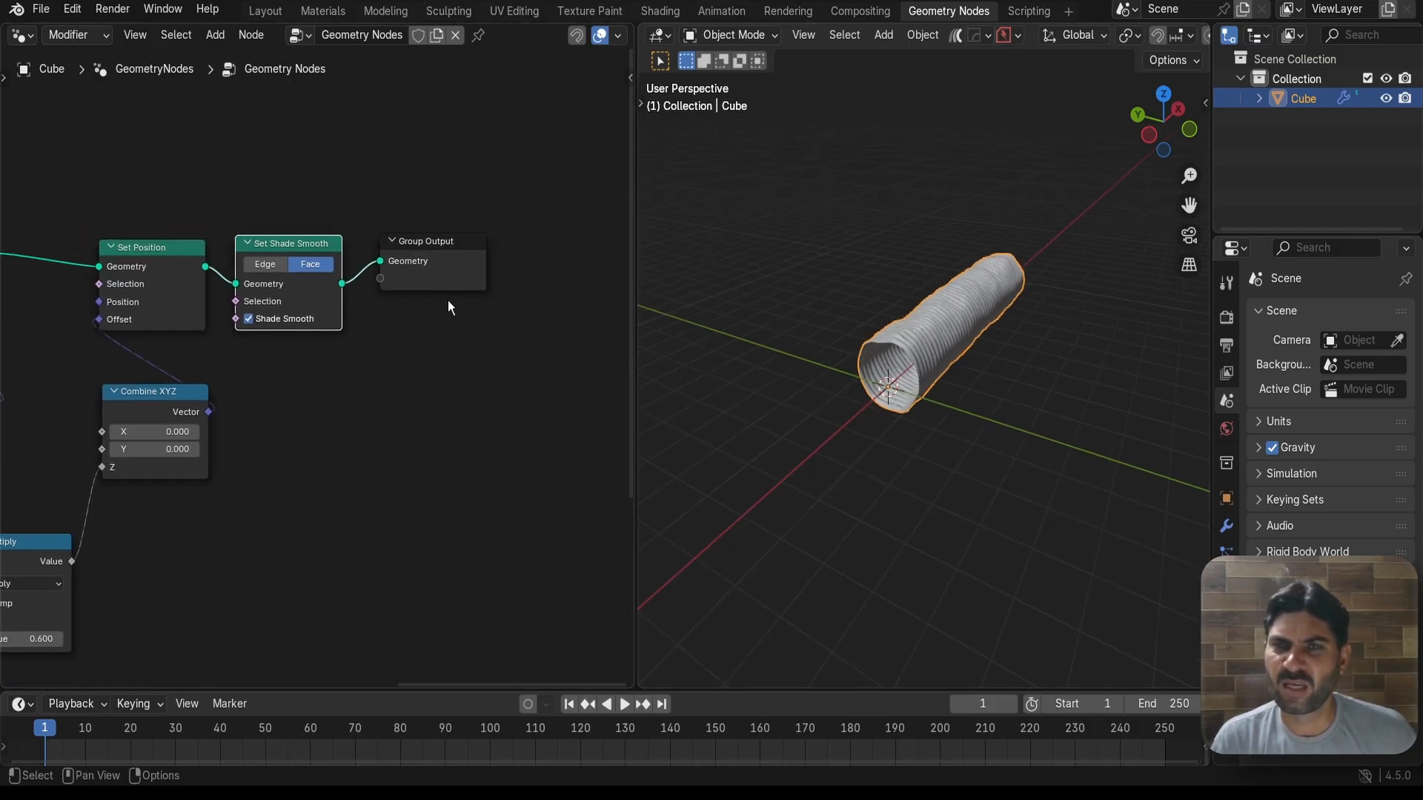
drag(482, 239, 610, 236)
key(shift+a)
text(set)
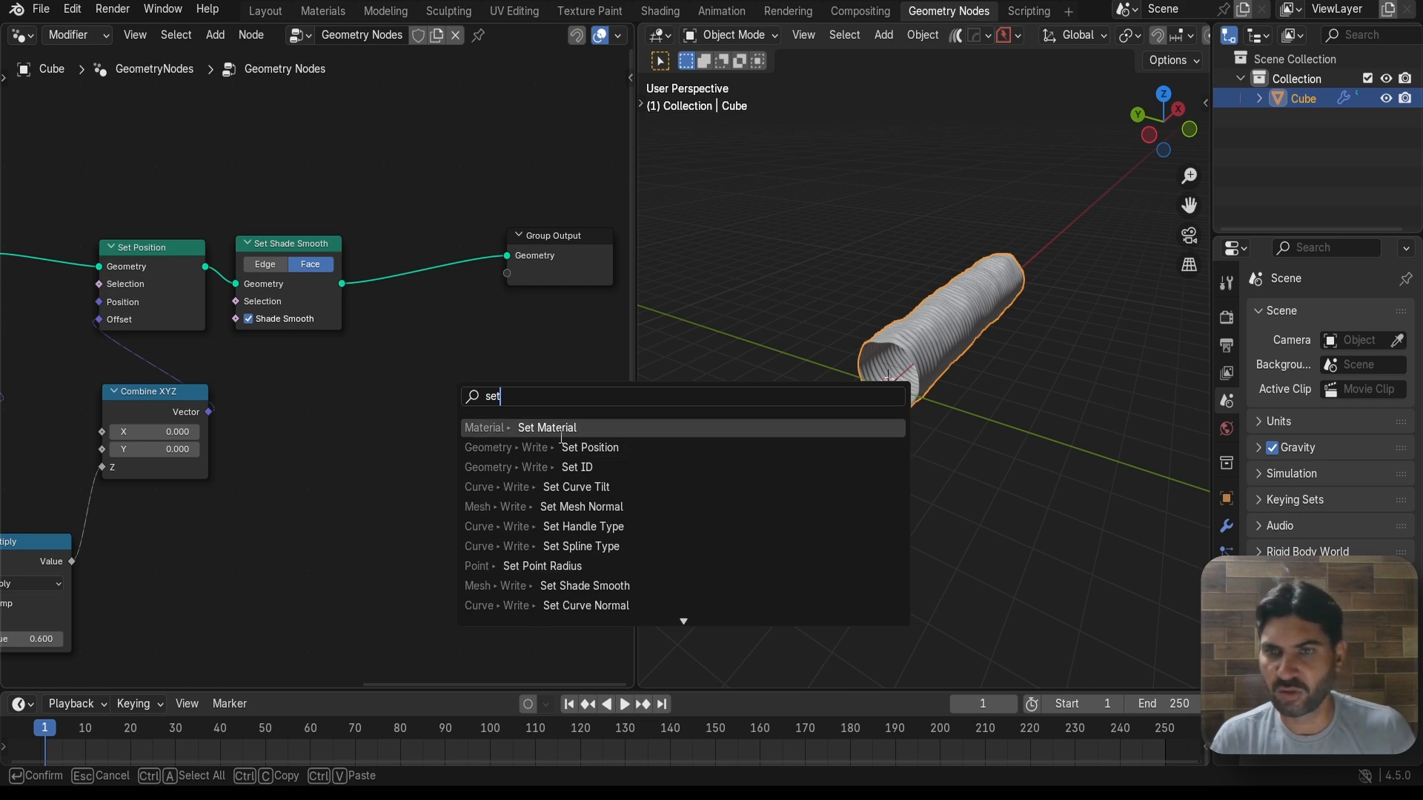
click(561, 434)
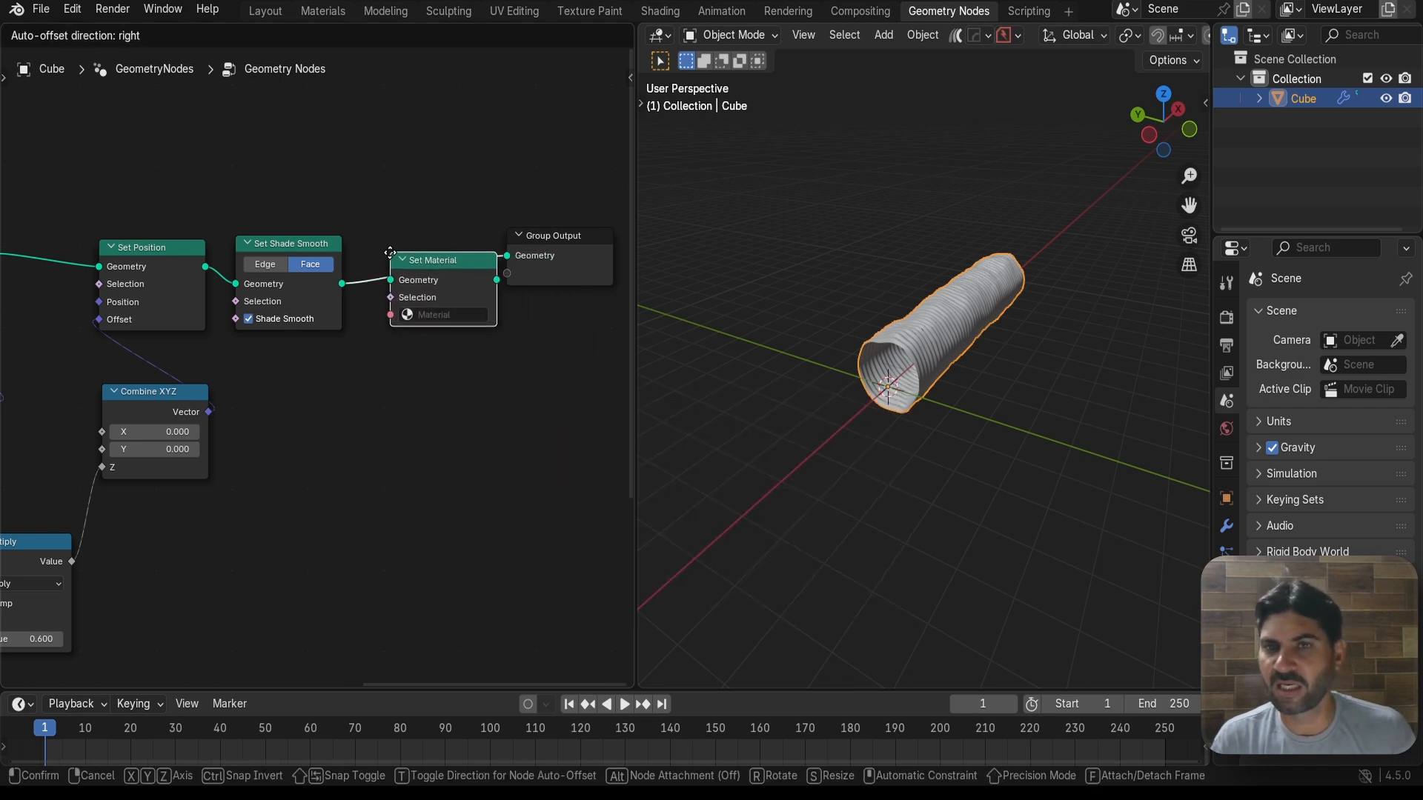
click(441, 286)
Create a new material for the object and assign it in the Set Material node
click(1227, 661)
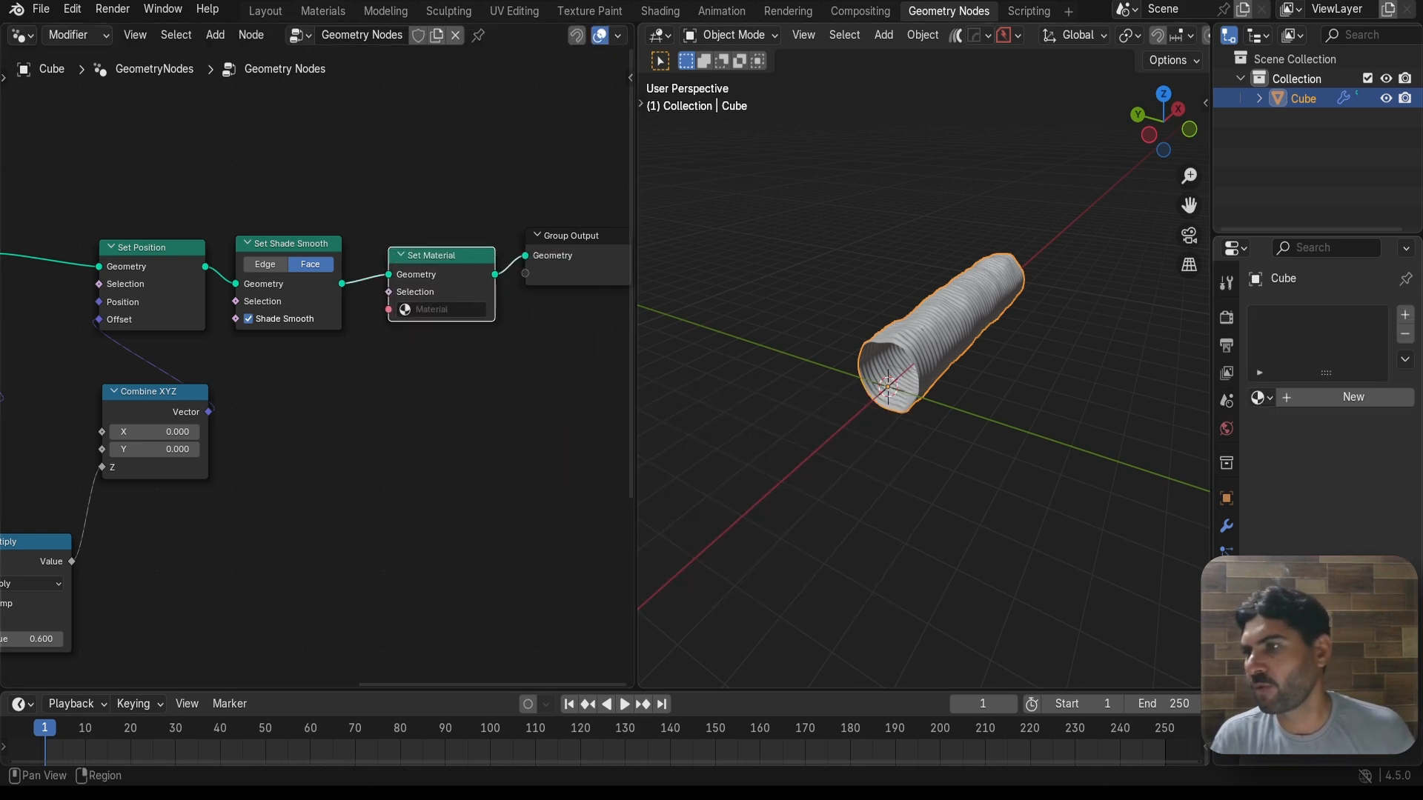
click(1322, 397)
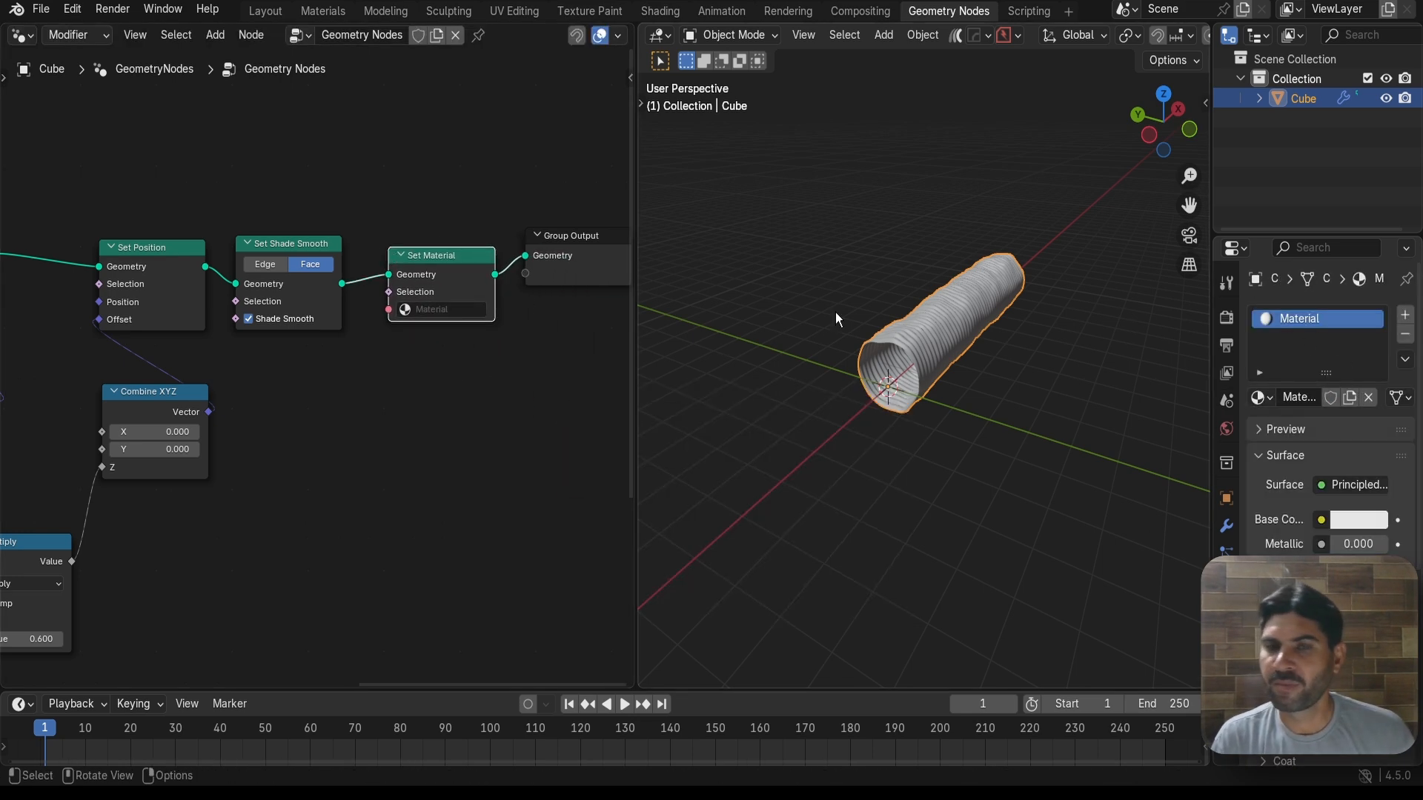
click(452, 310)
click(454, 338)
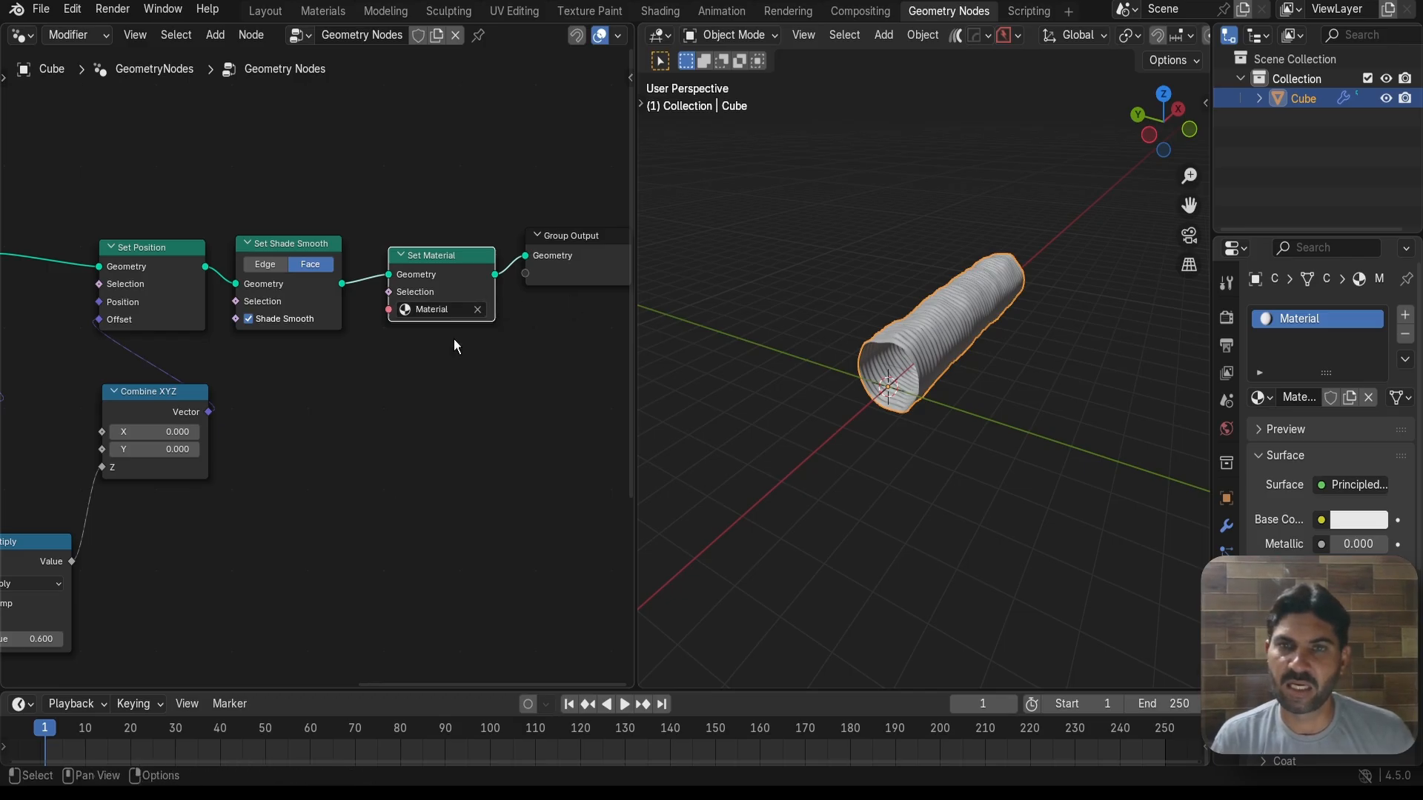
Lengthen the pipe by setting the Mesh Line node's Count to 21
scroll(925, 394, up, 2)
scroll(454, 444, down, 10)
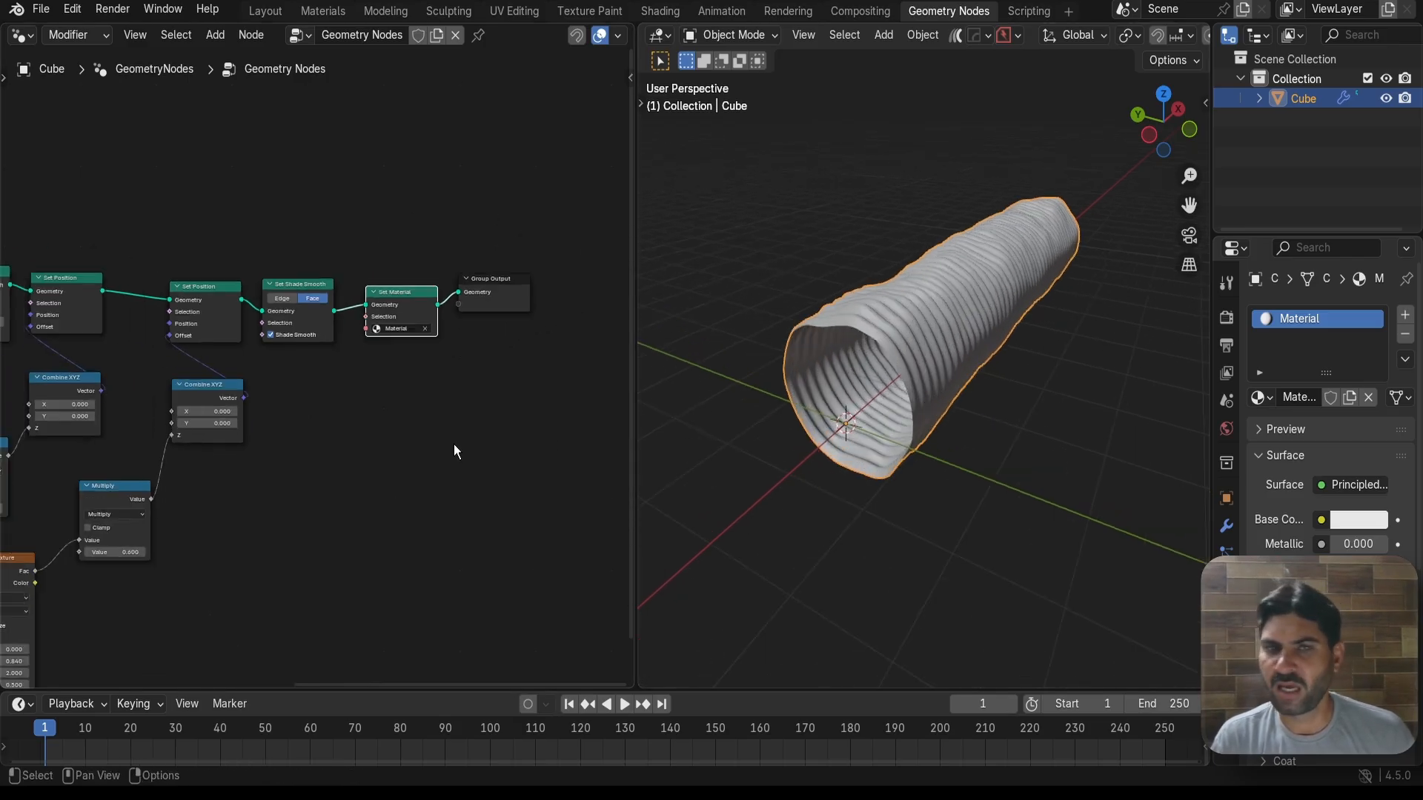
scroll(415, 429, down, 3)
middle_drag(481, 432, 581, 428)
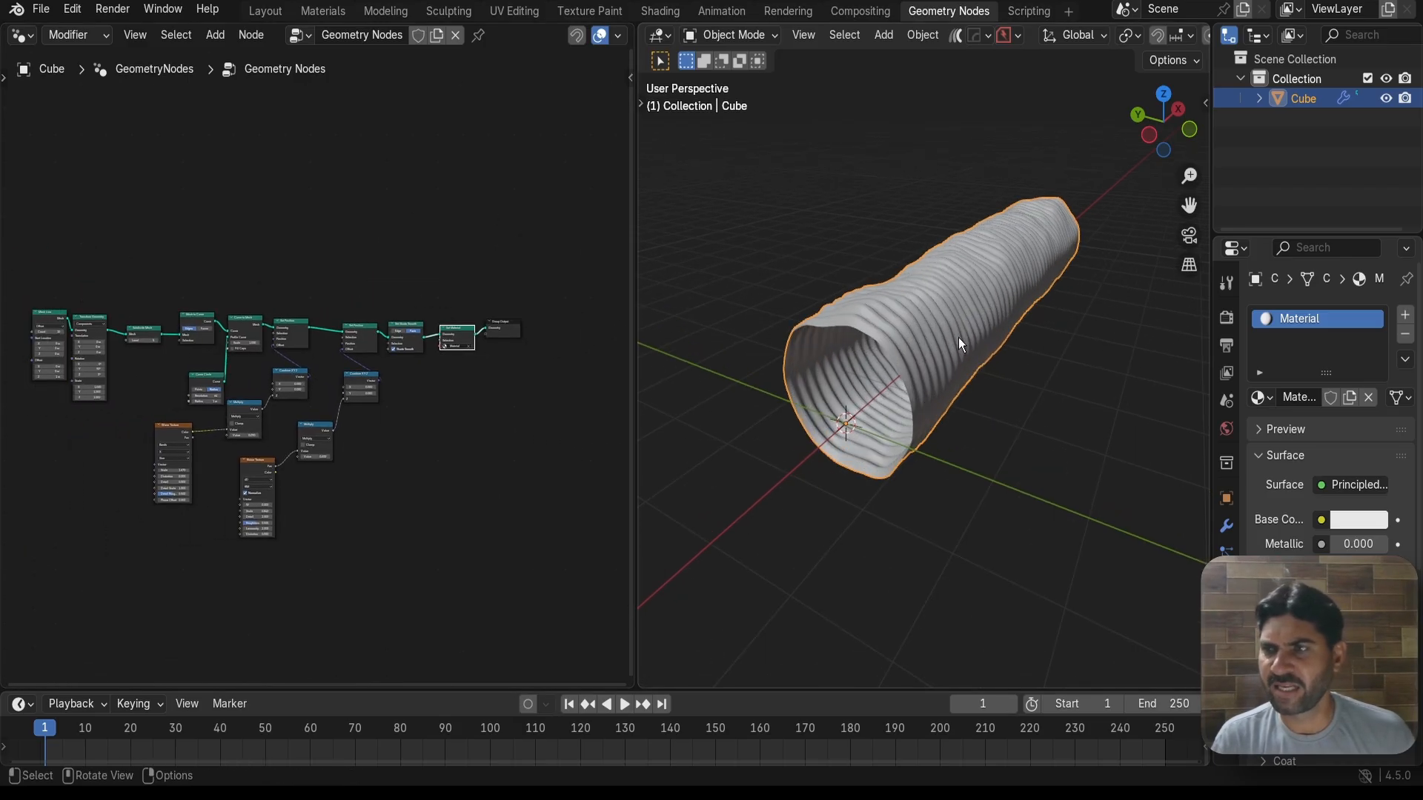
middle_drag(958, 336, 962, 332)
scroll(429, 489, down, 2)
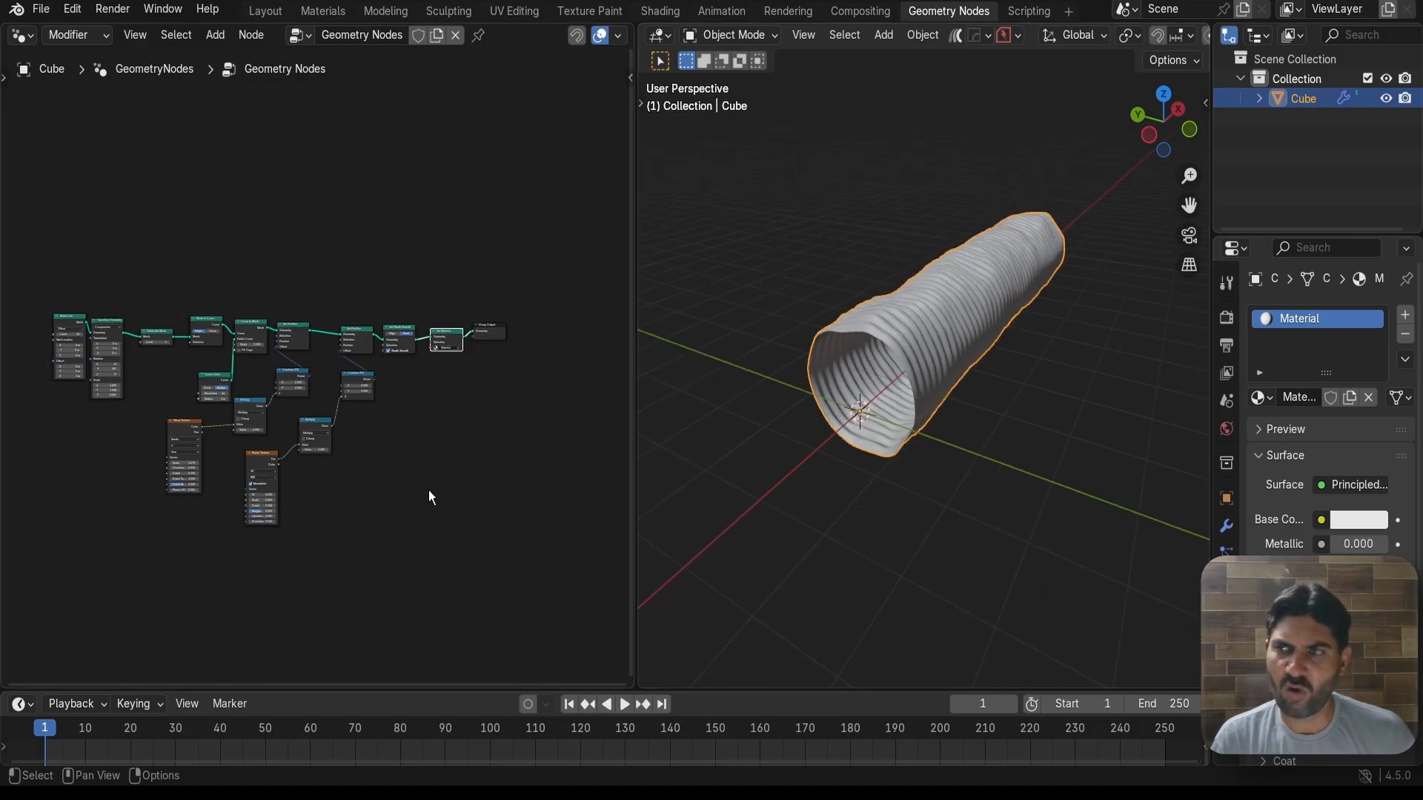
middle_drag(502, 474, 68, 462)
scroll(192, 399, up, 6)
scroll(193, 397, up, 4)
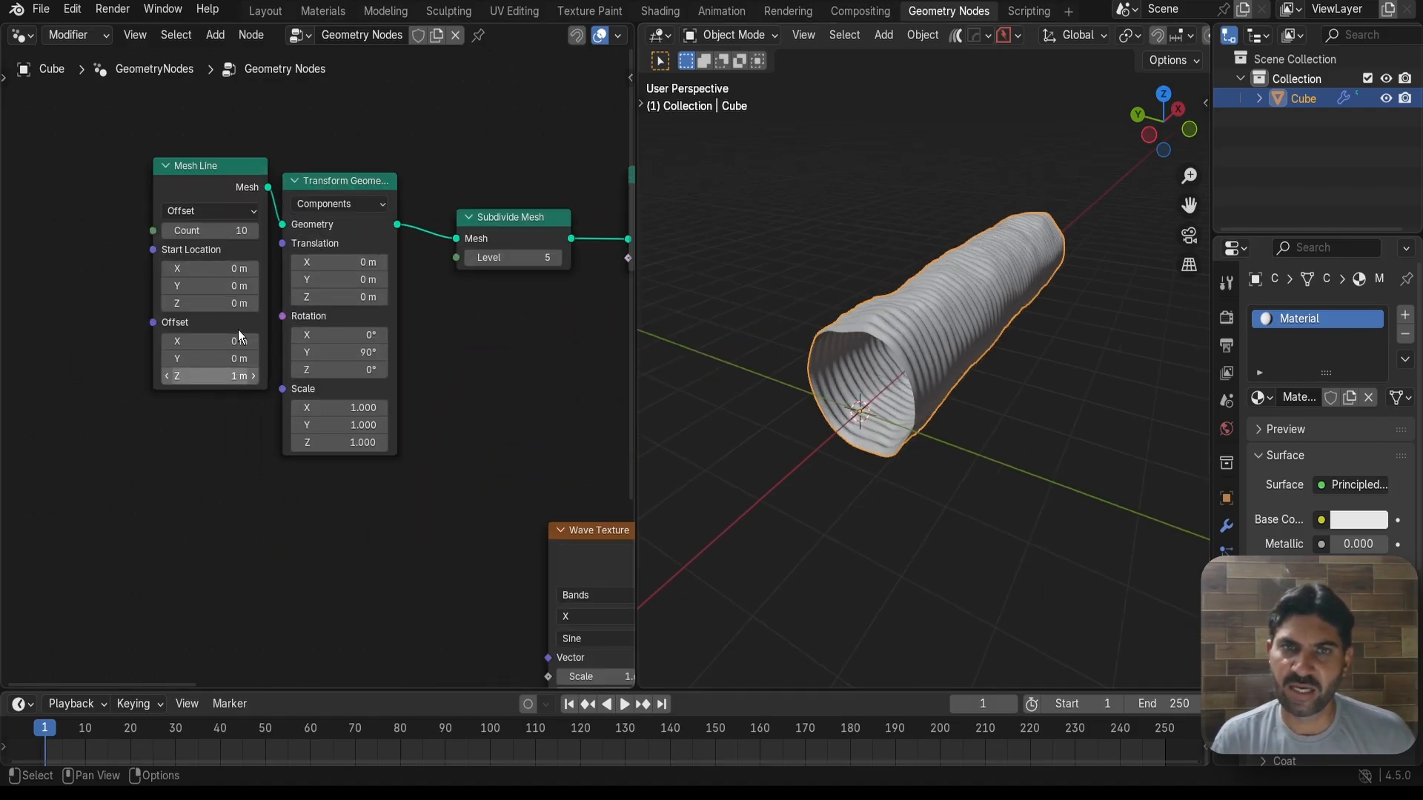
middle_drag(305, 152, 305, 237)
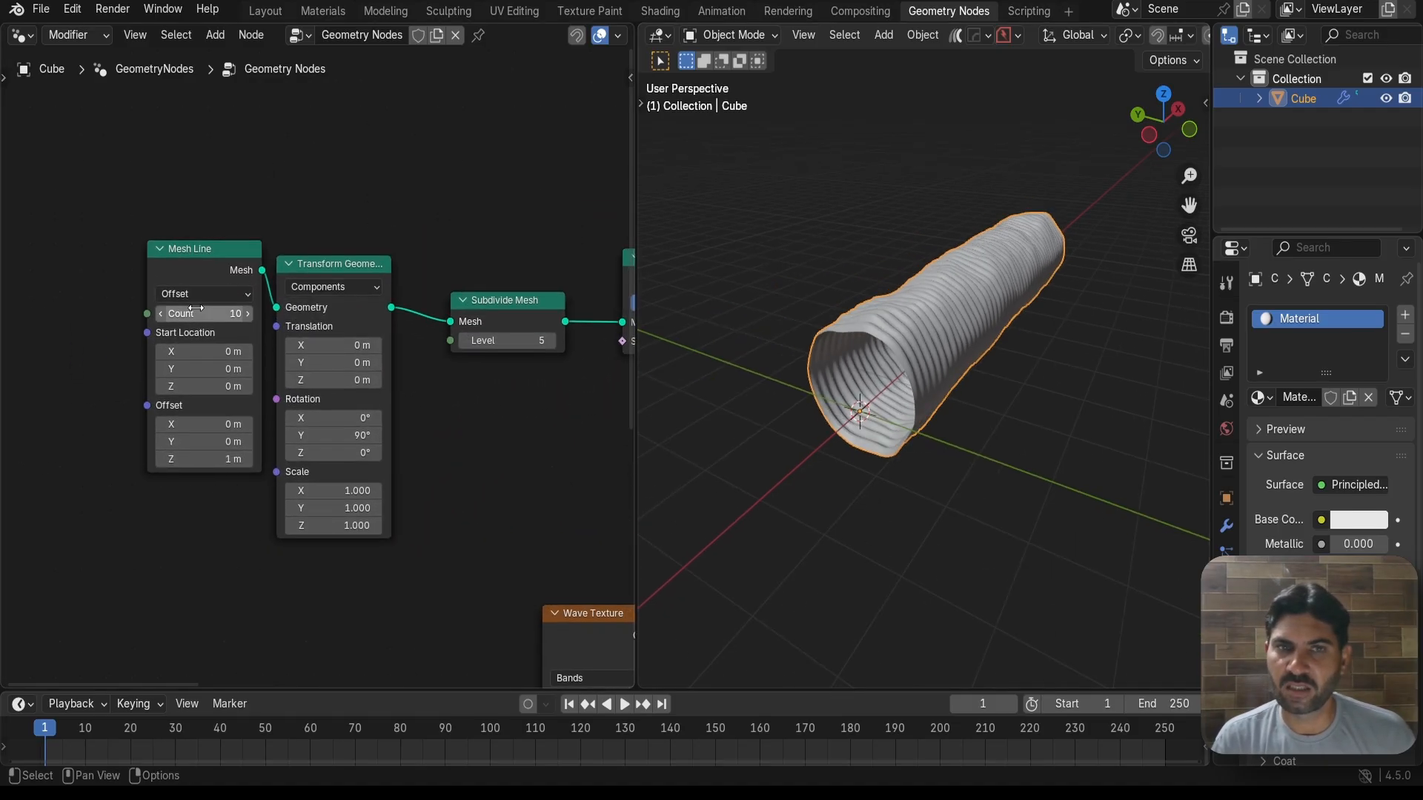
drag(191, 313, 222, 313)
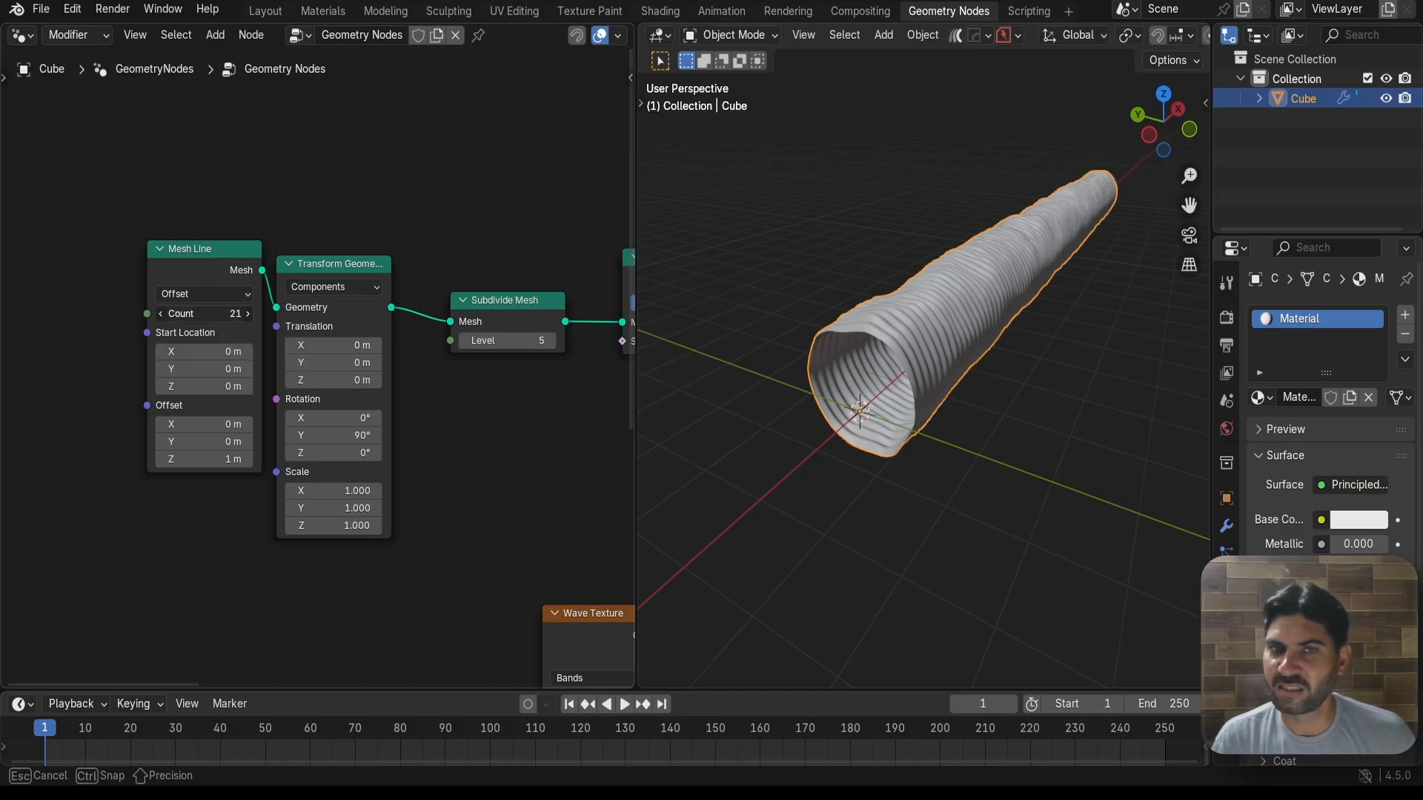
drag(223, 313, 222, 313)
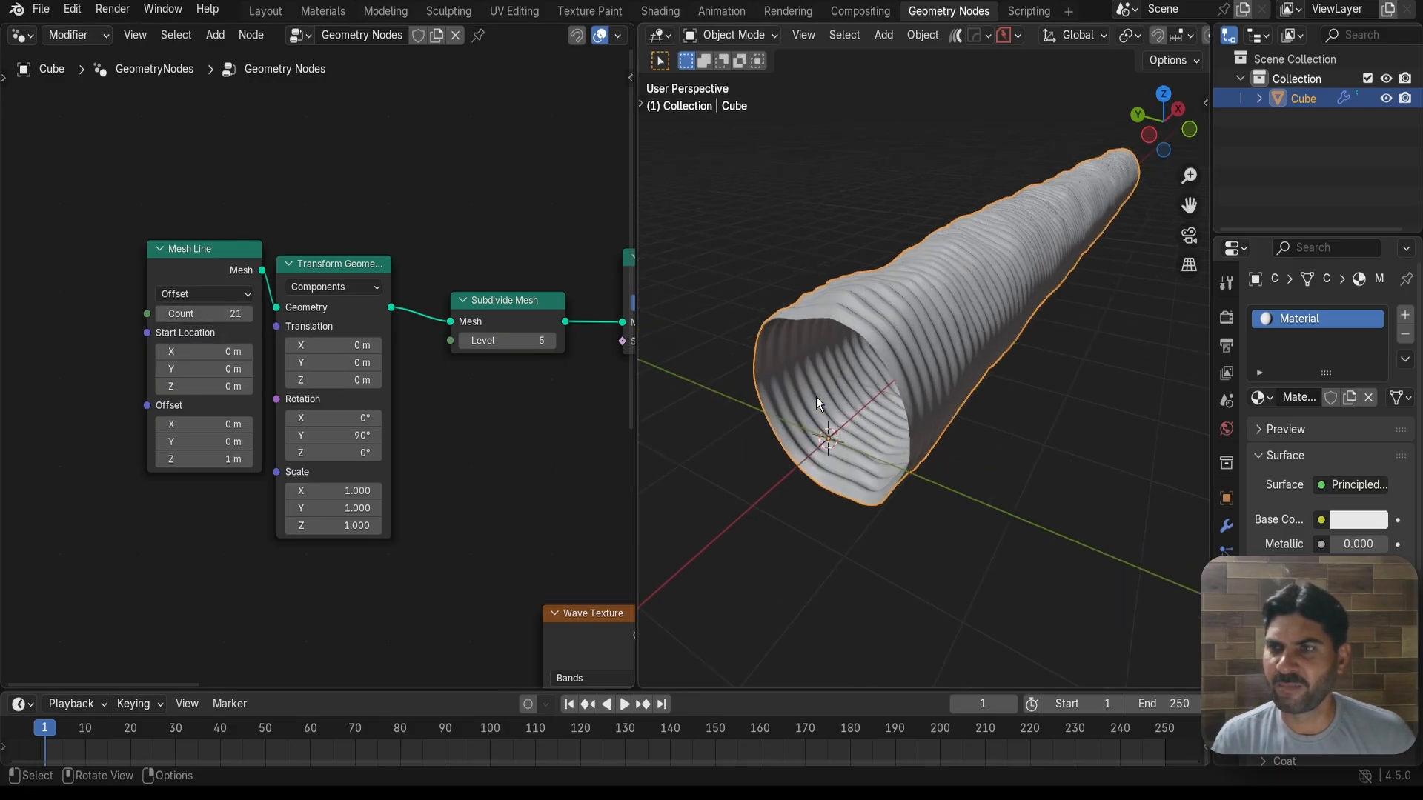
Examine the node chain through to the Group Output and the lengthened pipe's shape in the viewport
scroll(544, 419, down, 2)
scroll(544, 421, down, 3)
middle_drag(544, 442, 94, 388)
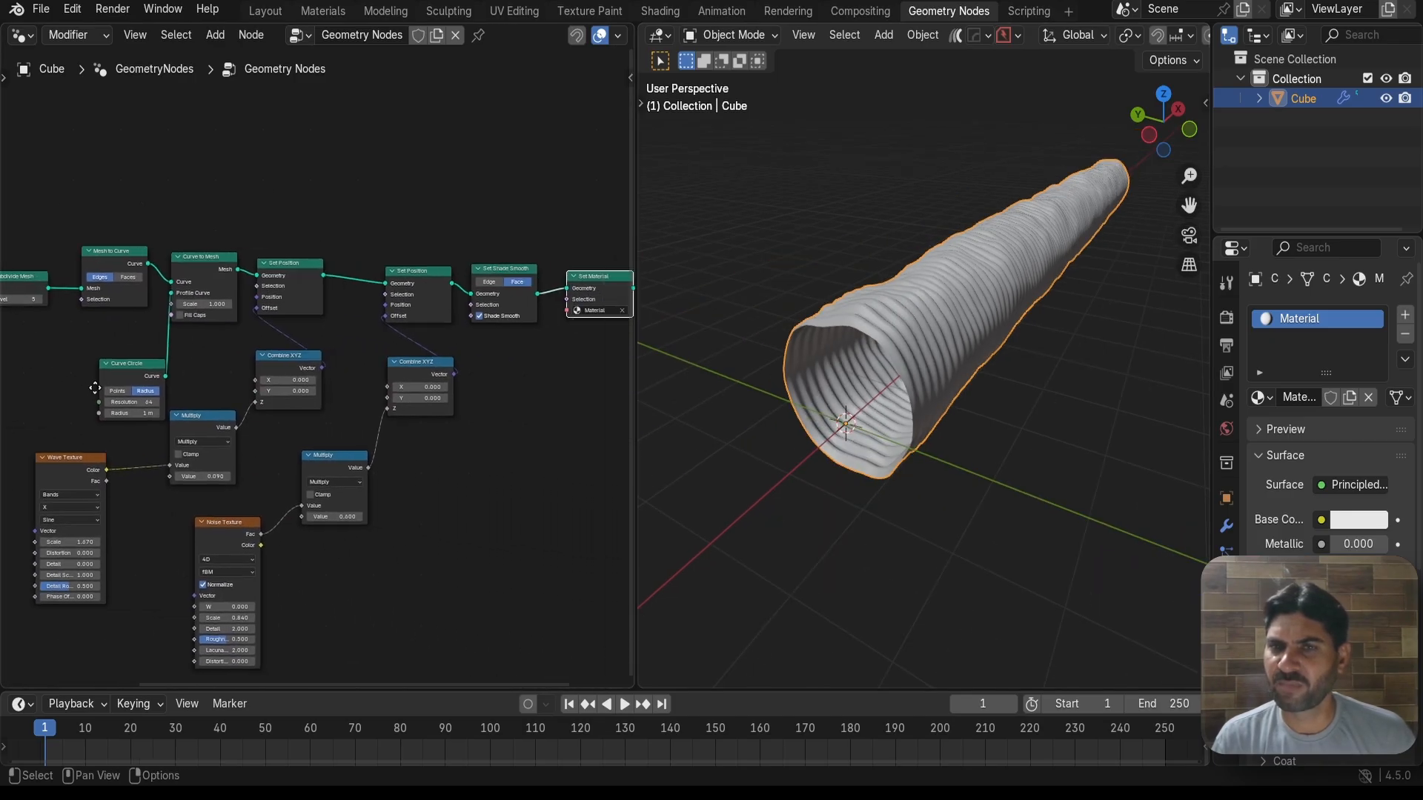
scroll(534, 389, down, 1)
middle_drag(516, 413, 350, 430)
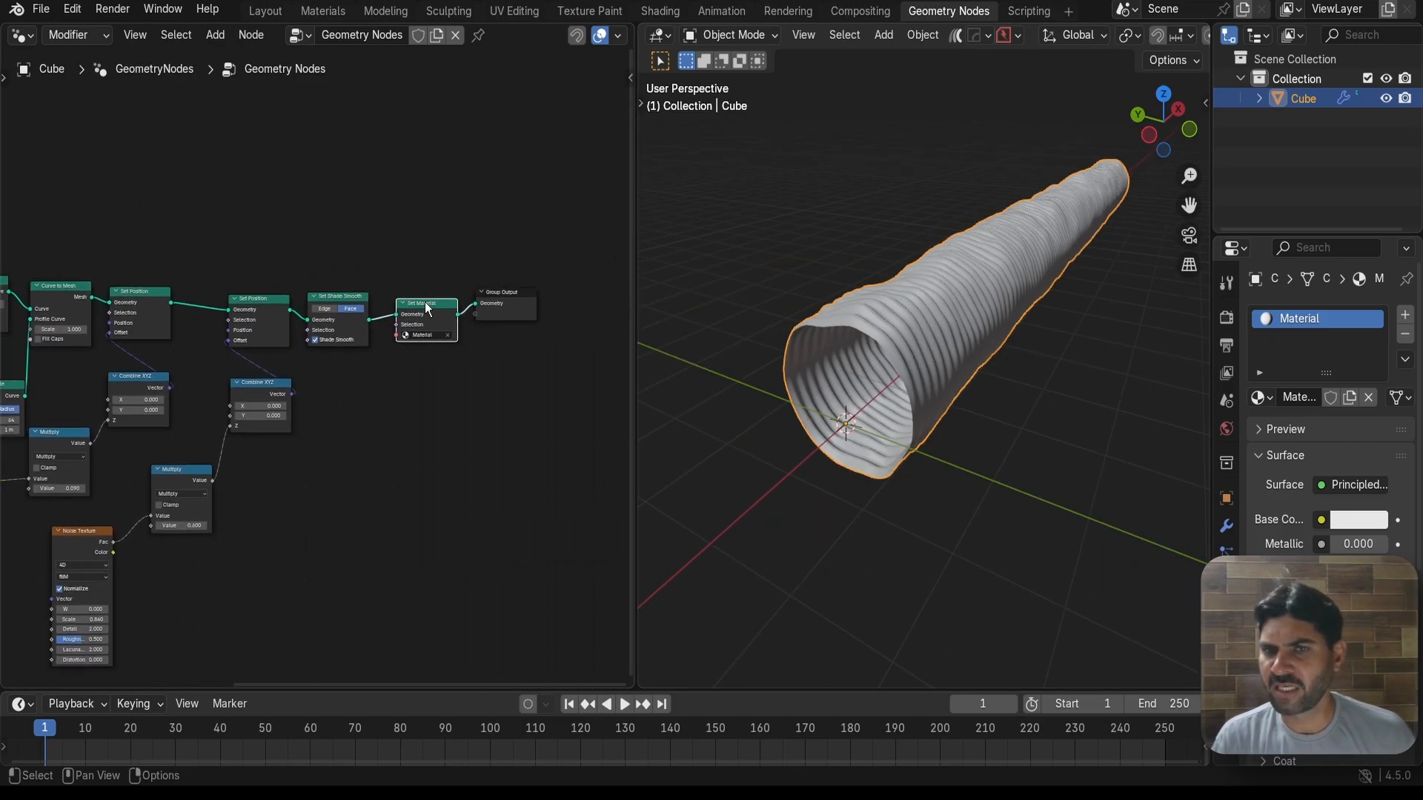
scroll(892, 393, up, 3)
scroll(896, 391, down, 2)
middle_drag(922, 383, 936, 372)
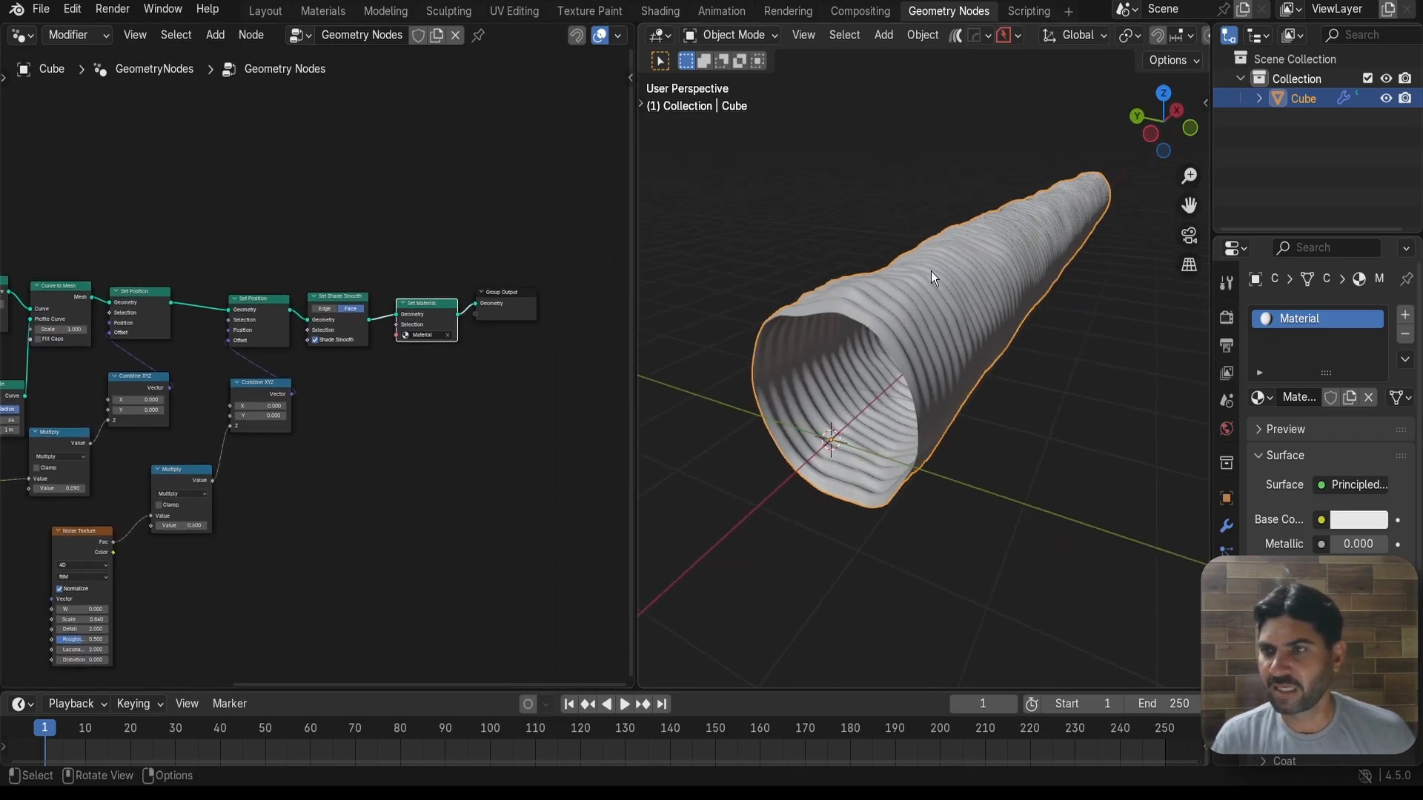
middle_drag(860, 455, 861, 437)
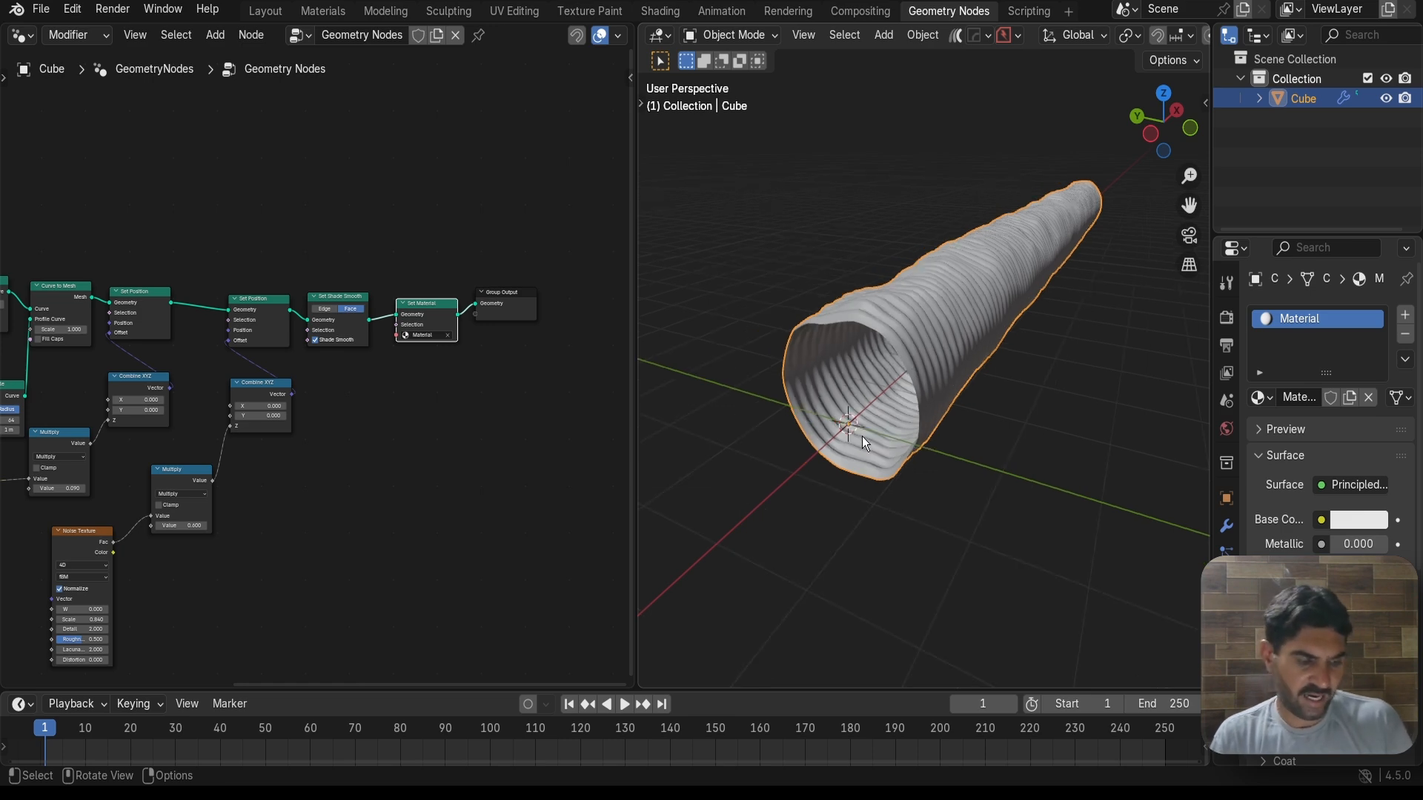
Add a camera aligned to the left orthographic view so it looks straight down the pipe's length
key(KP_1)
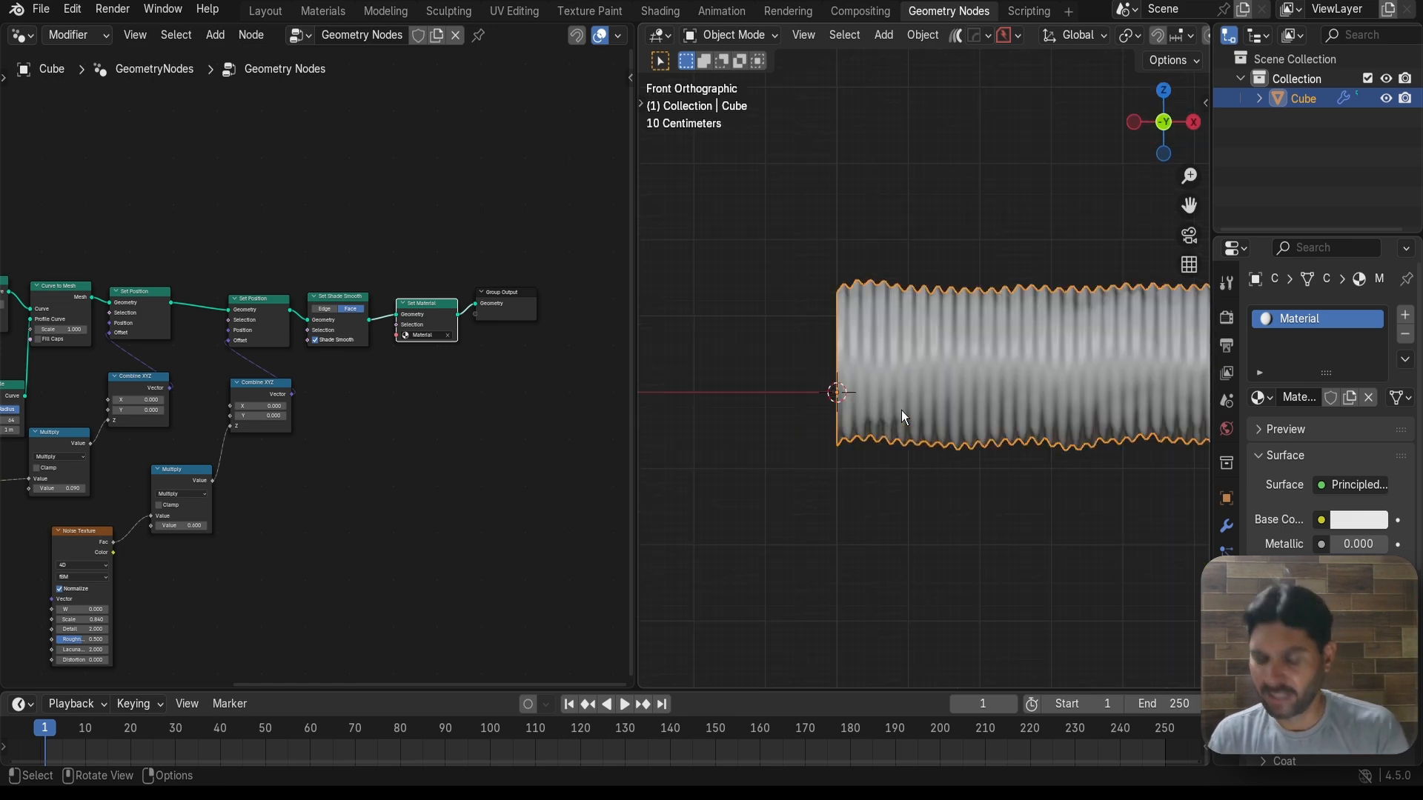
key(KP_3)
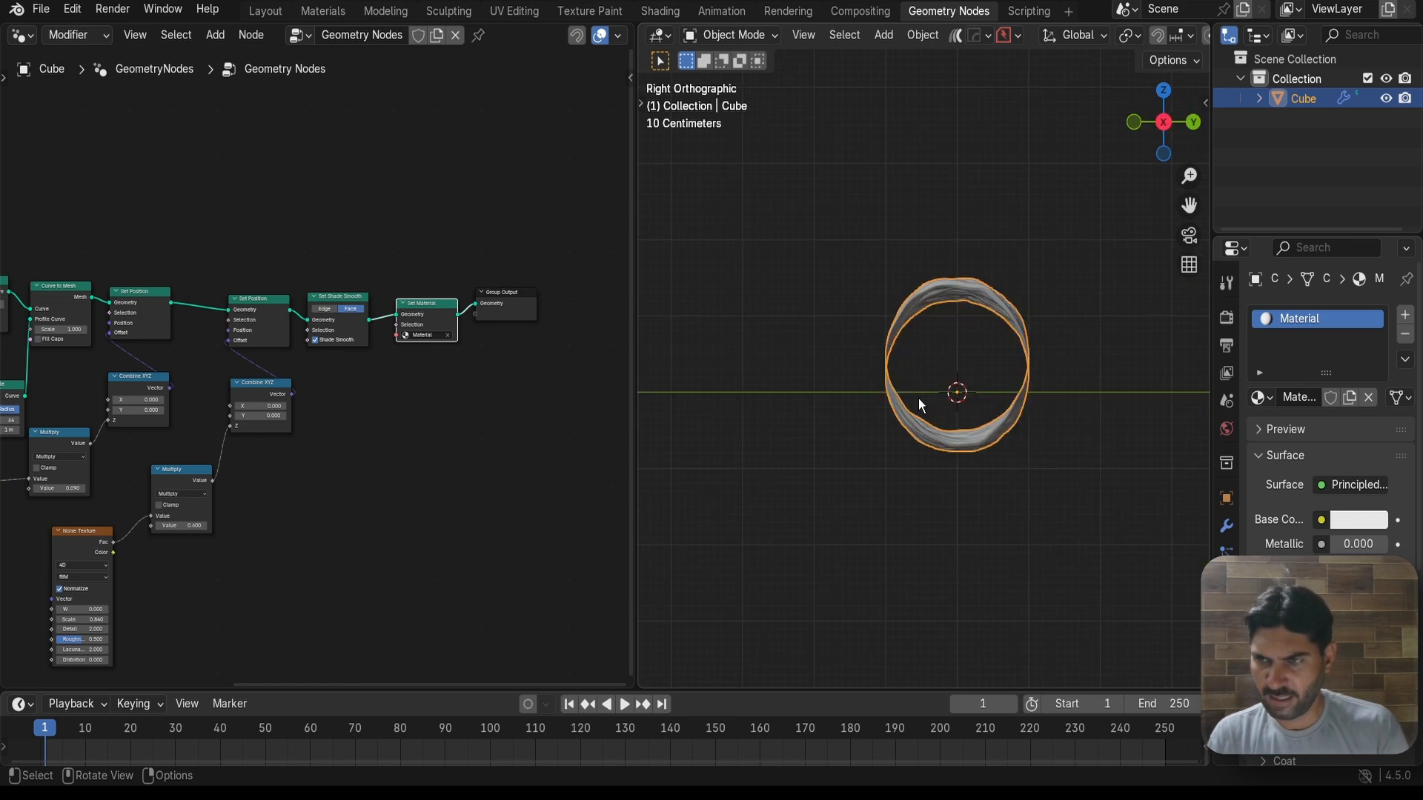
scroll(918, 398, up, 5)
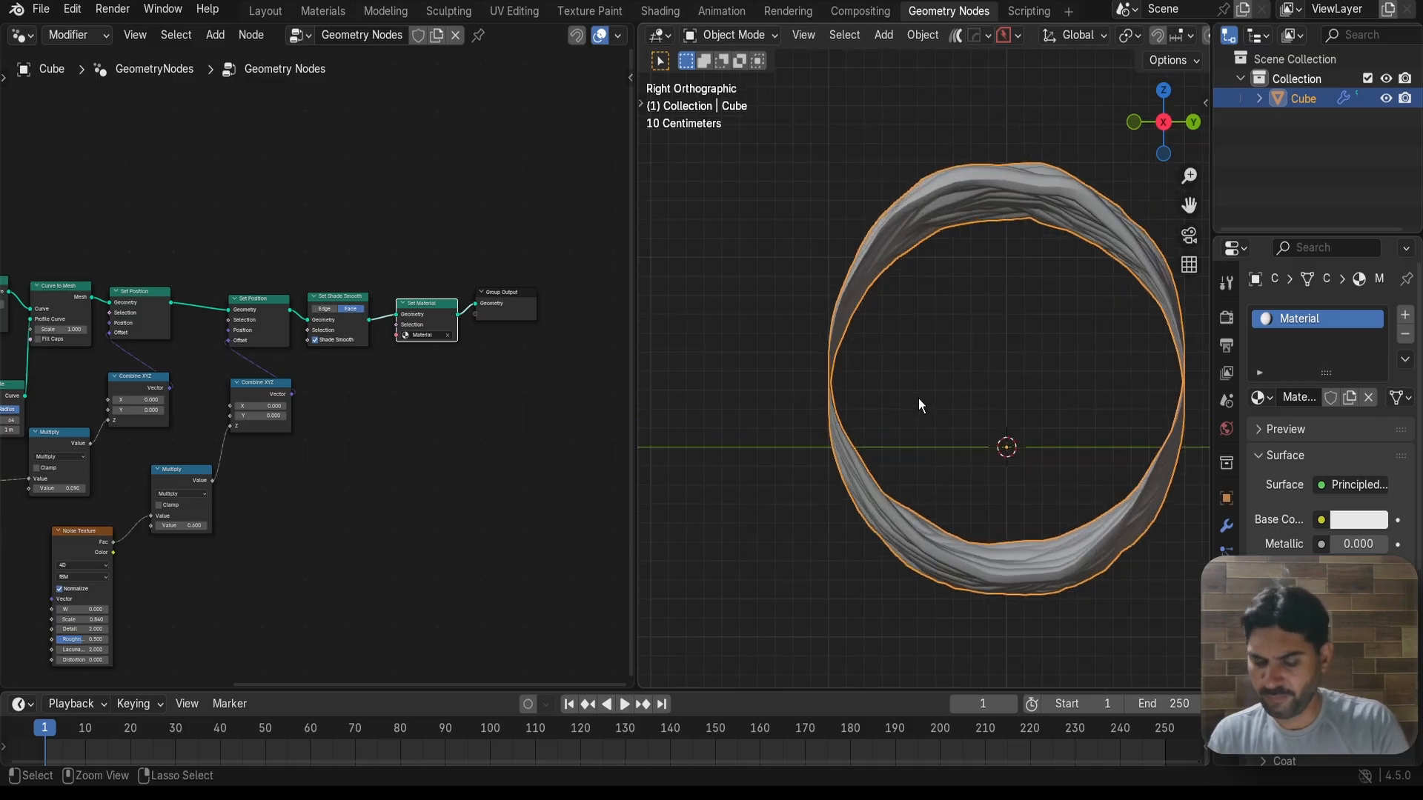
key(ctrl+KP_3)
scroll(907, 374, up, 2)
scroll(908, 373, down, 5)
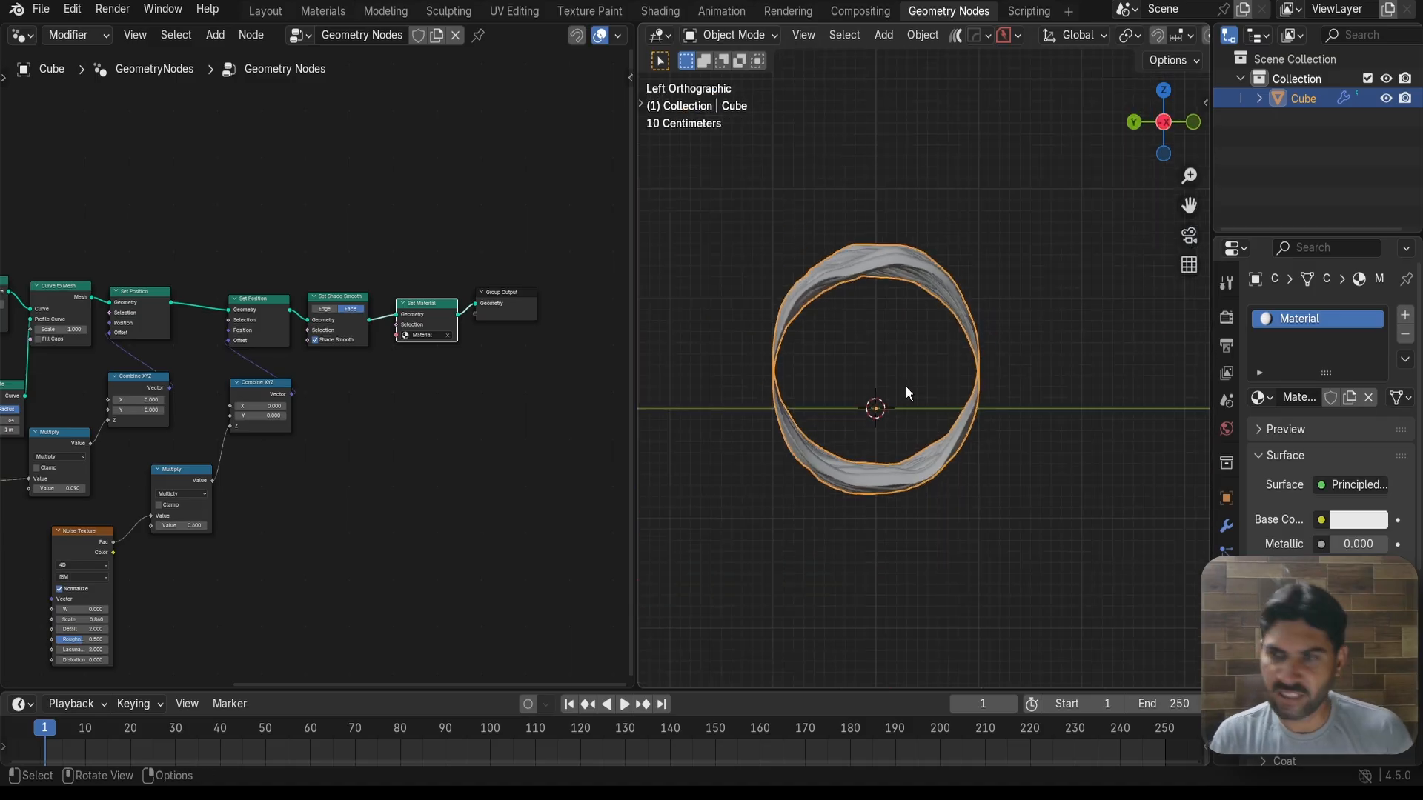
shift+middle_drag(933, 381, 961, 381)
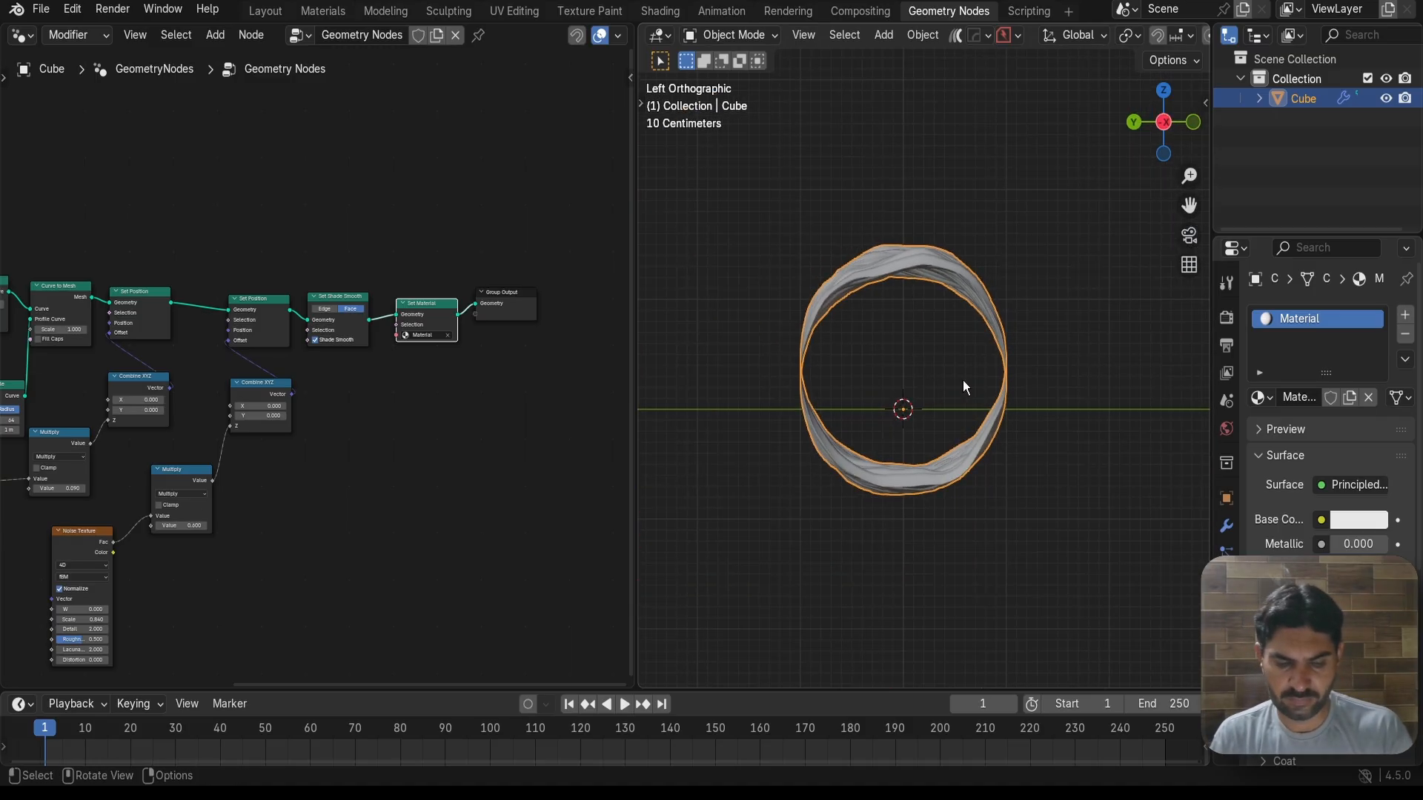
key(shift+a)
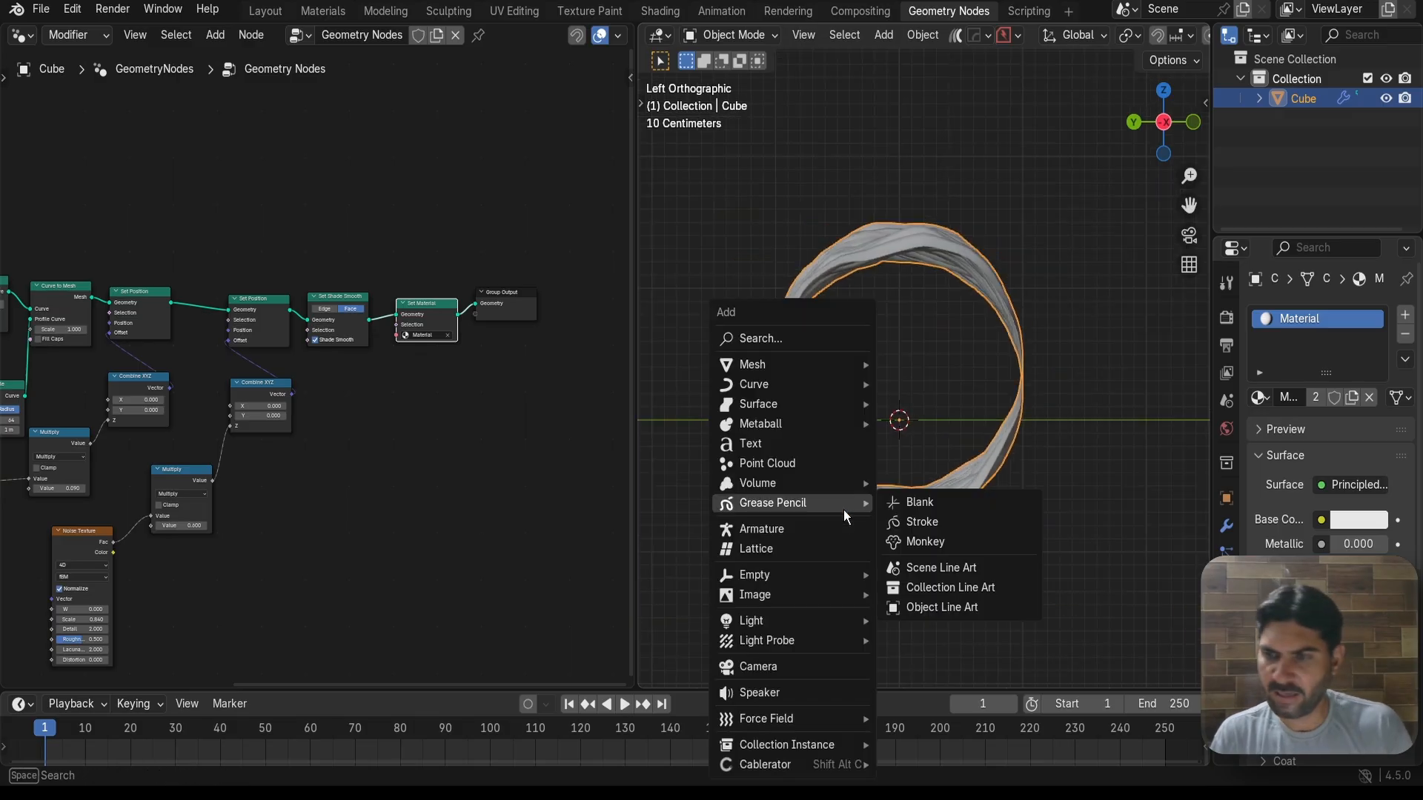
click(777, 665)
scroll(865, 489, up, 3)
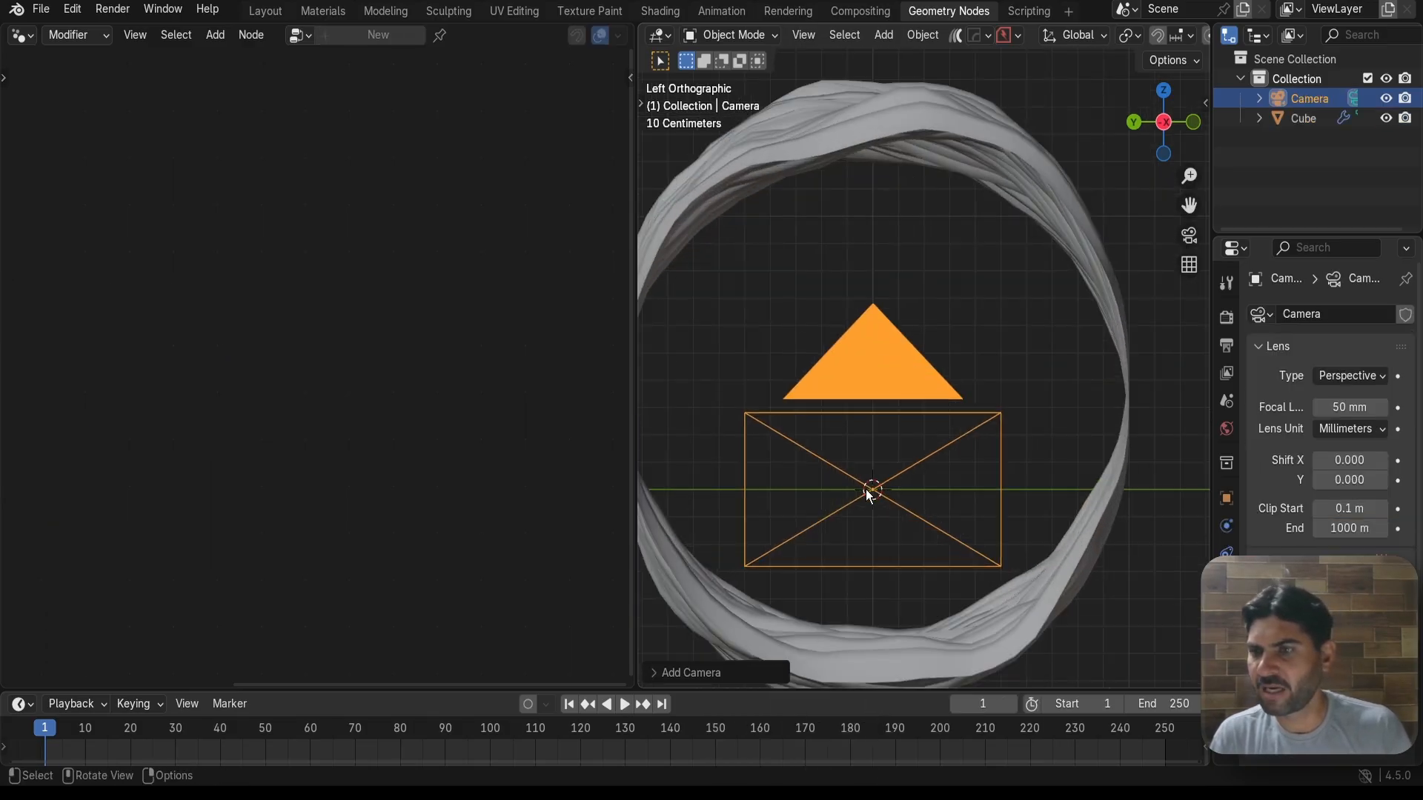
scroll(865, 489, down, 6)
scroll(908, 445, up, 4)
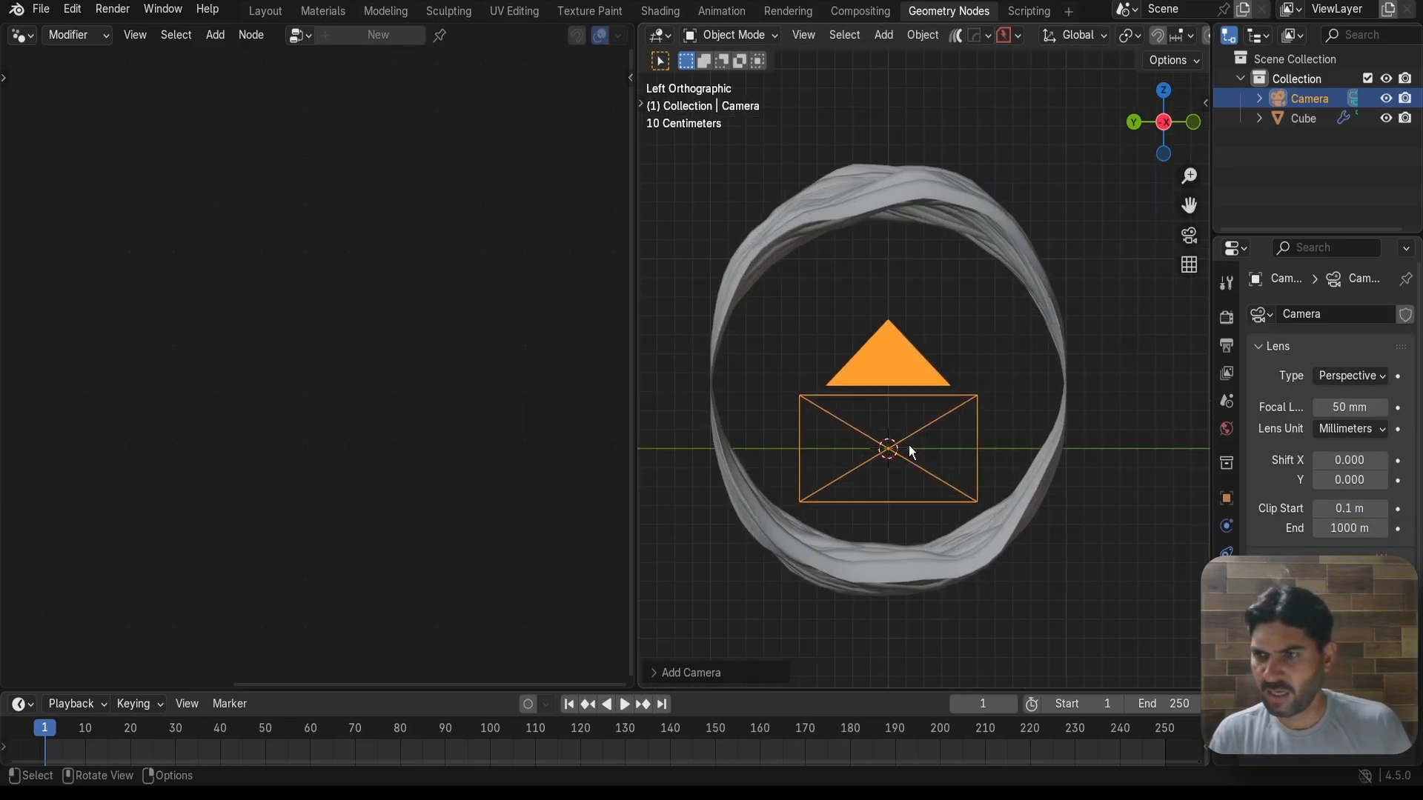
scroll(908, 445, down, 3)
scroll(909, 445, up, 2)
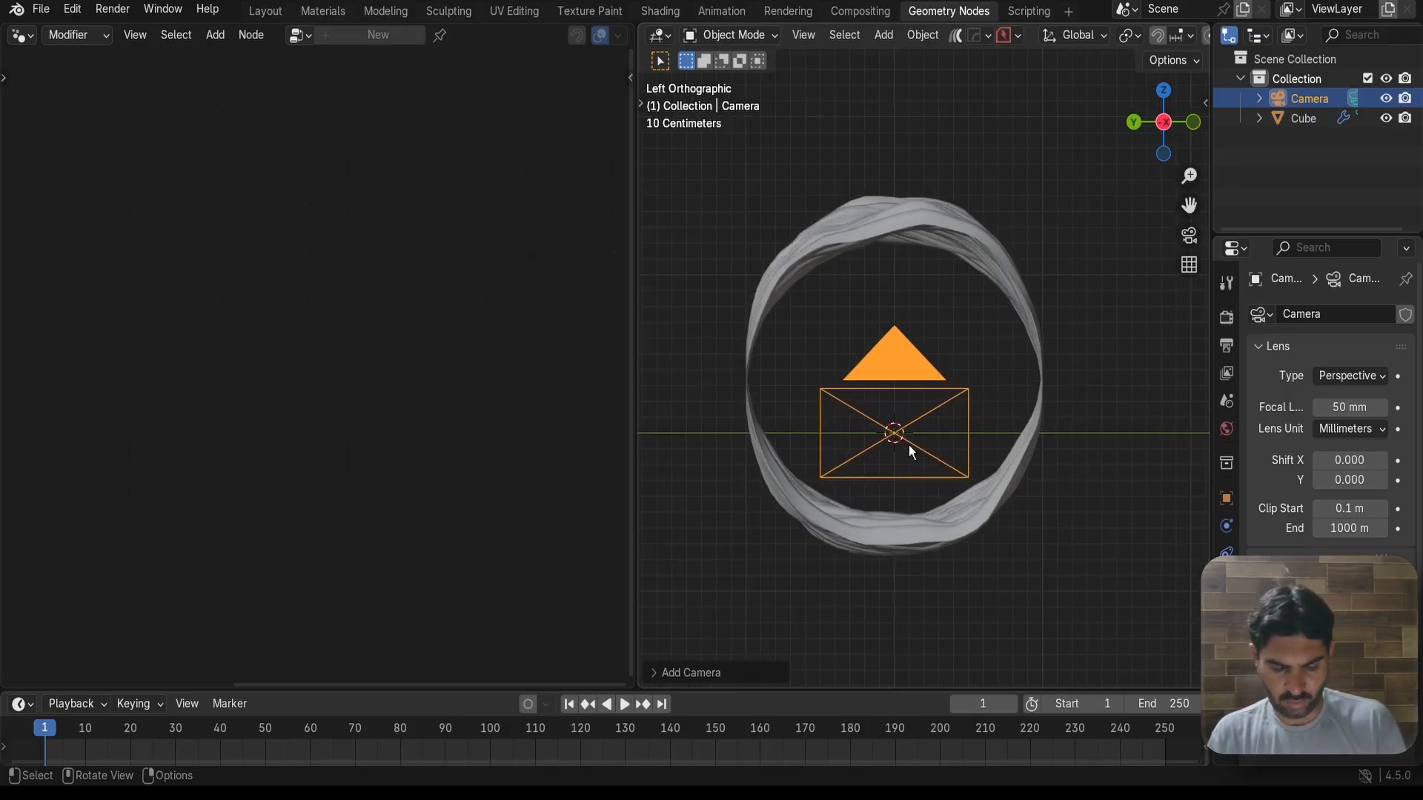
Look through the camera and centre the pipe's opening by moving the camera about 0.14 m in Y and -0.14 m in Z
key(KP_0)
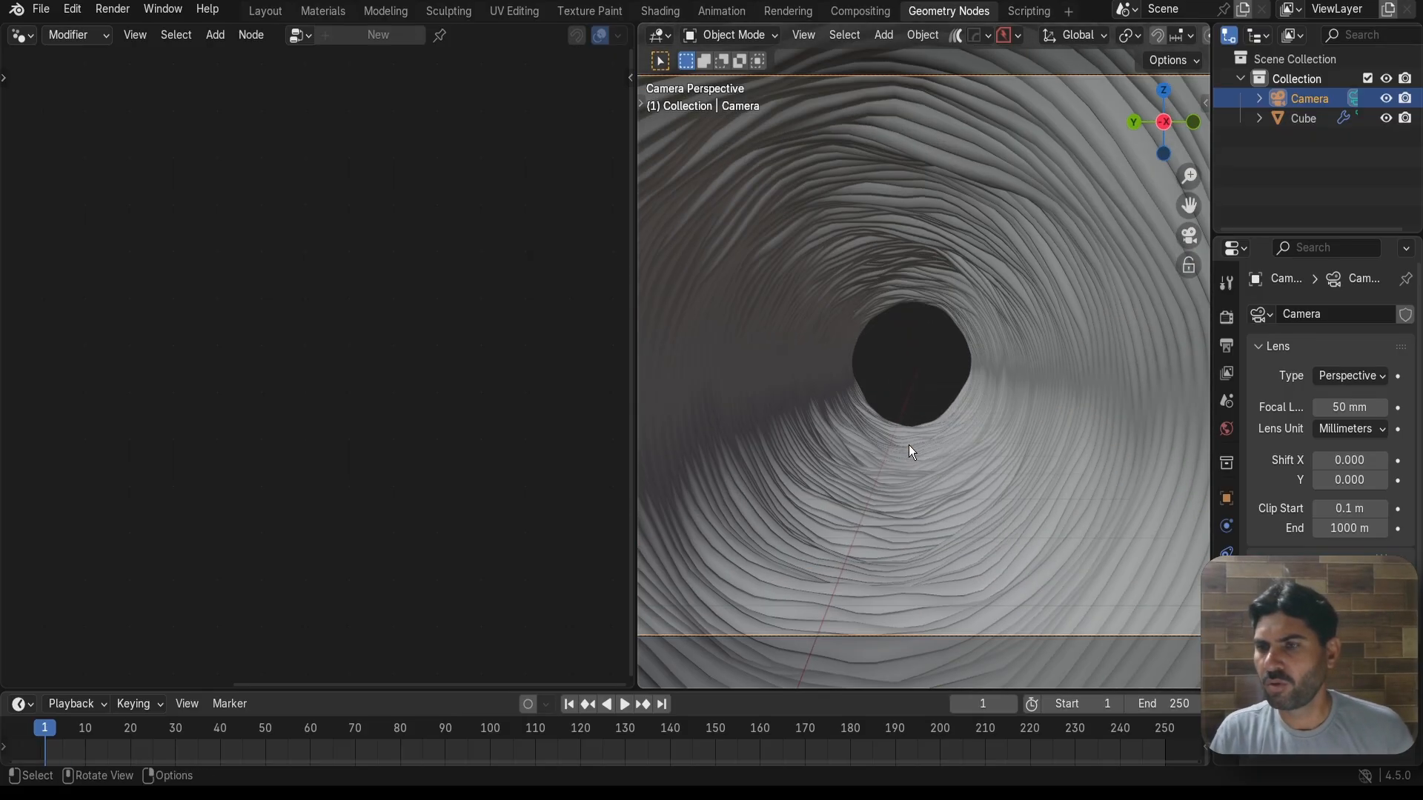
scroll(912, 450, down, 4)
scroll(975, 322, up, 3)
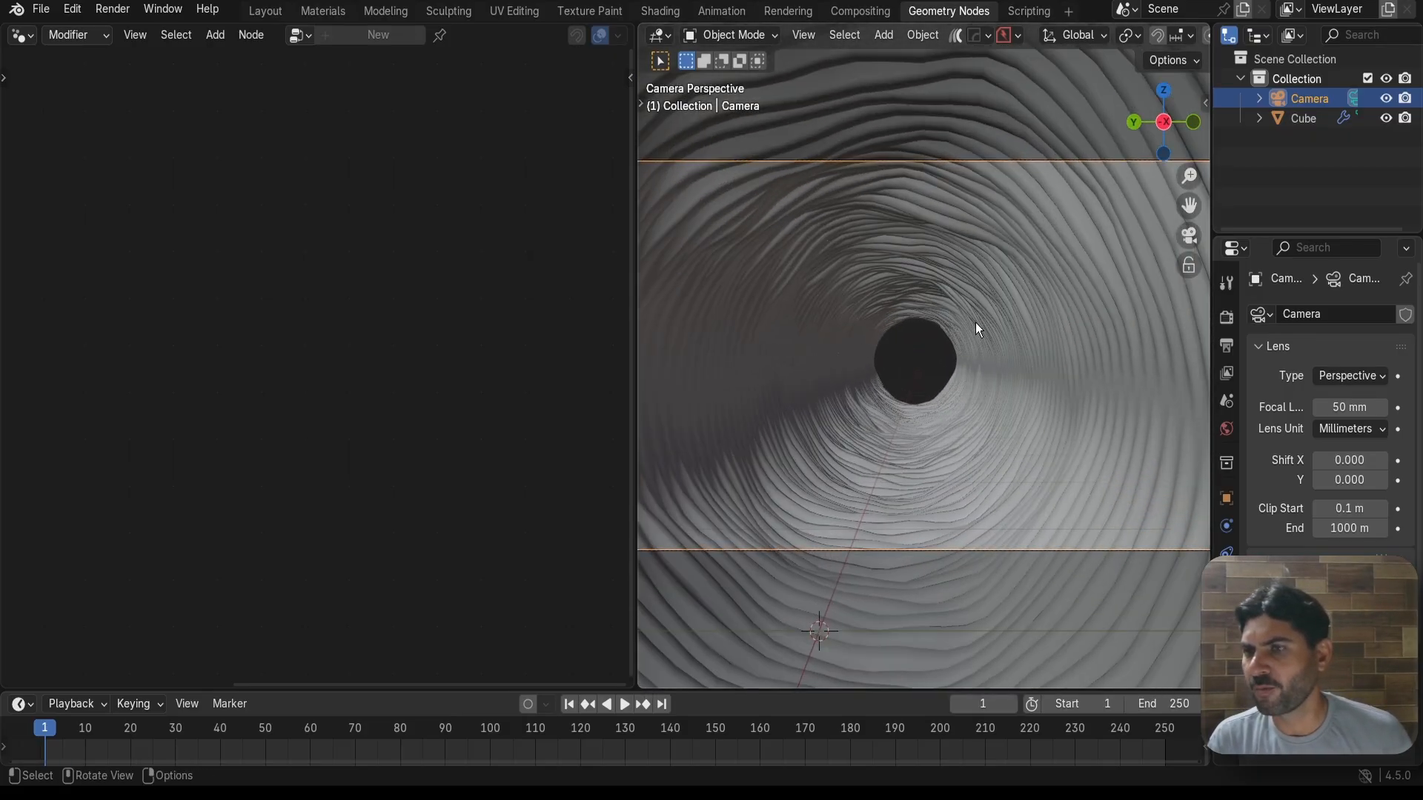
scroll(975, 323, down, 1)
scroll(975, 323, up, 2)
scroll(975, 322, down, 1)
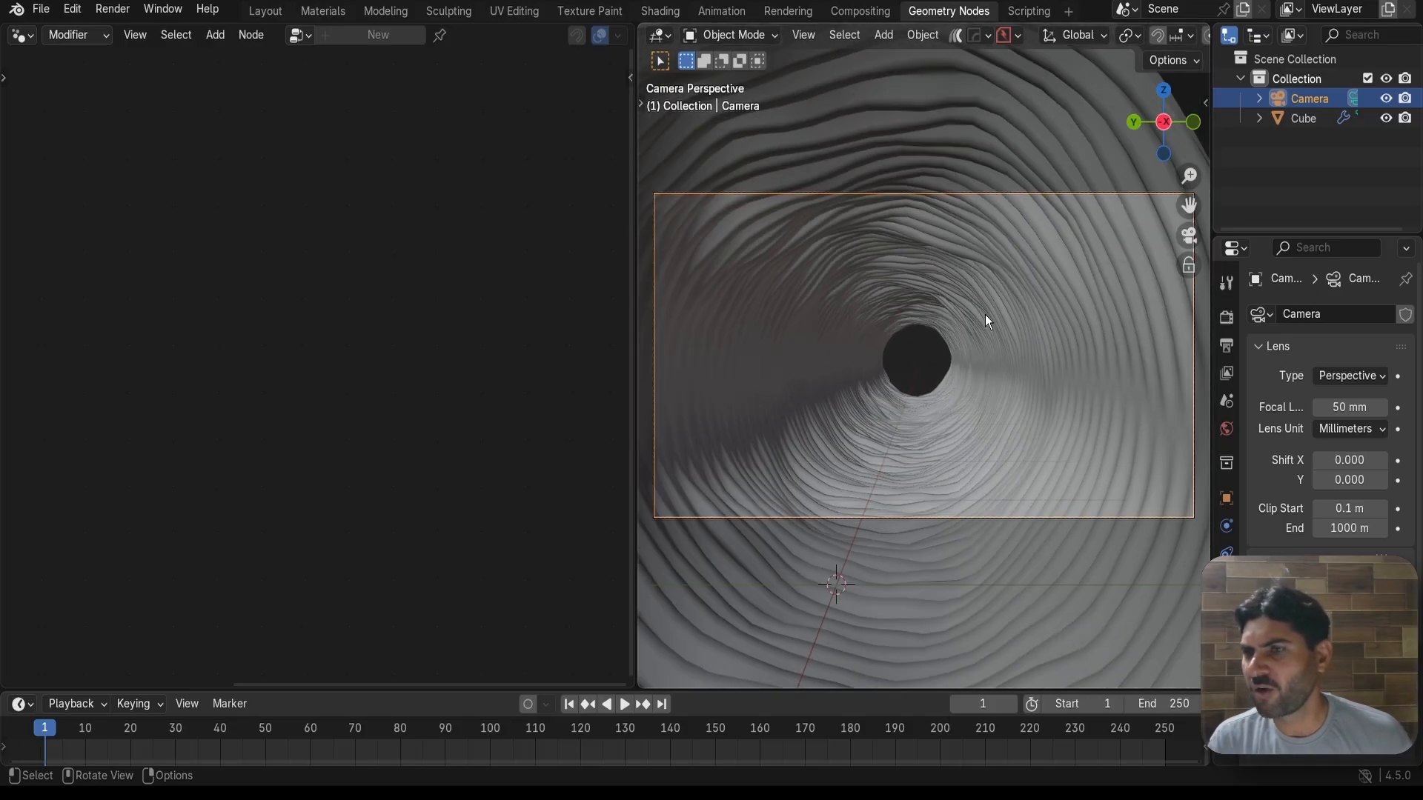
scroll(985, 320, down, 3)
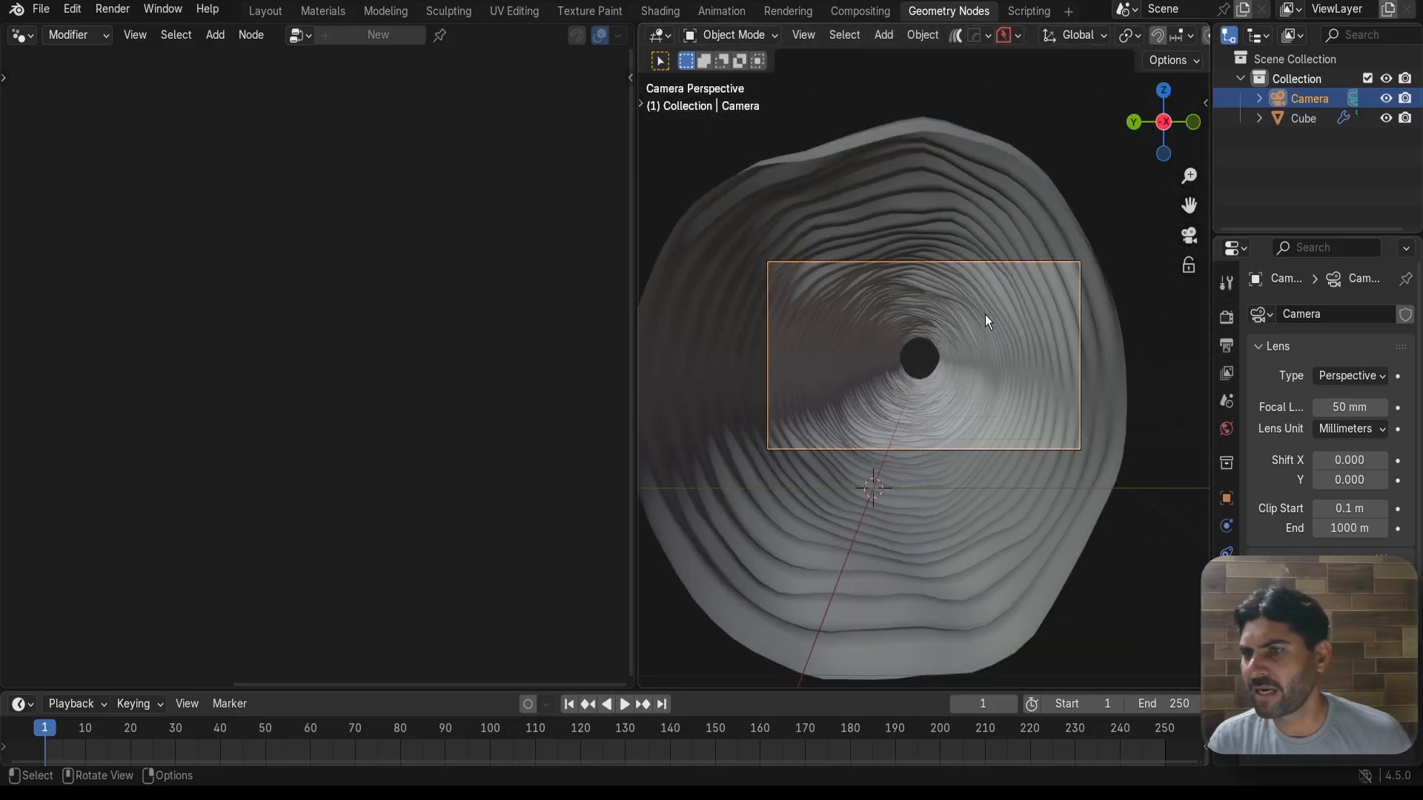
key(g)
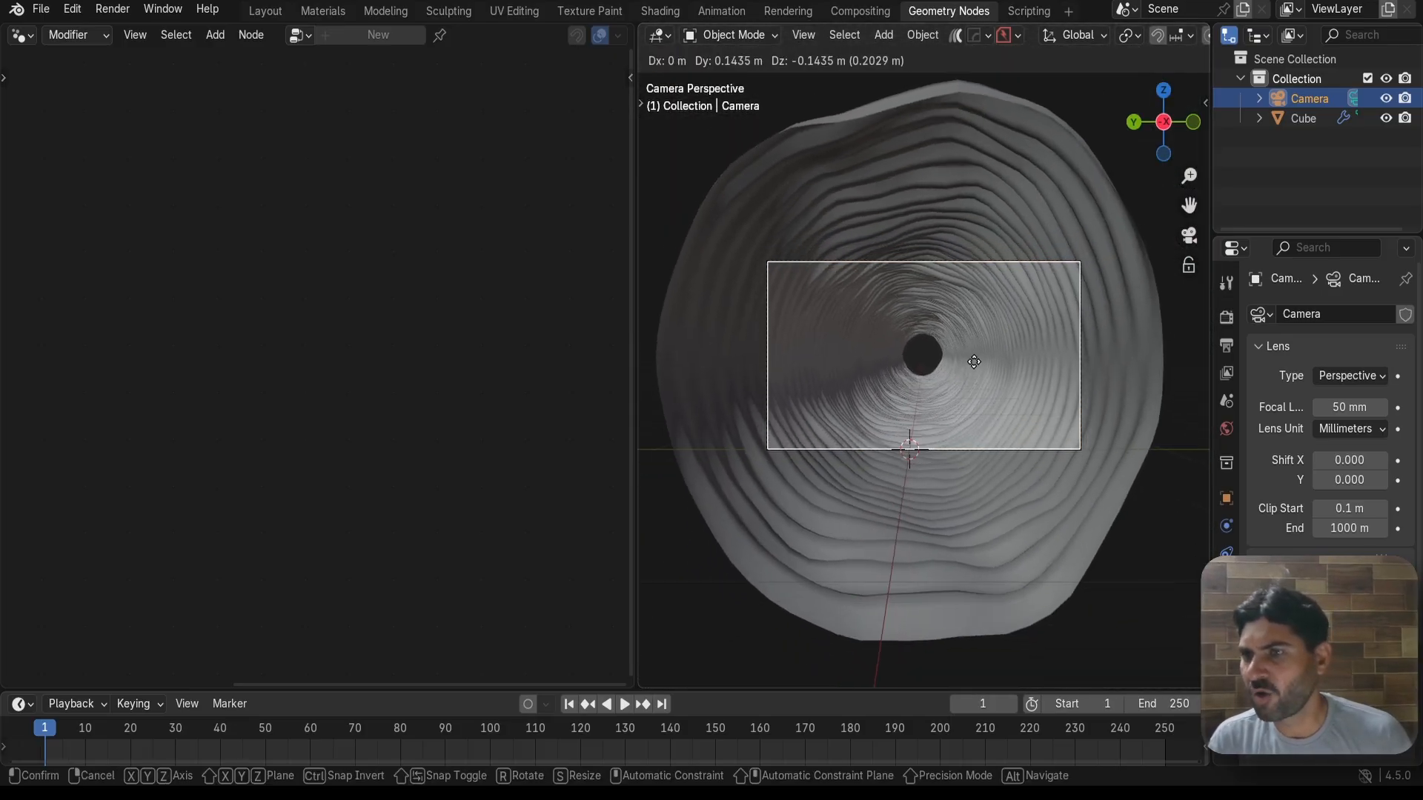
click(973, 362)
key(Home)
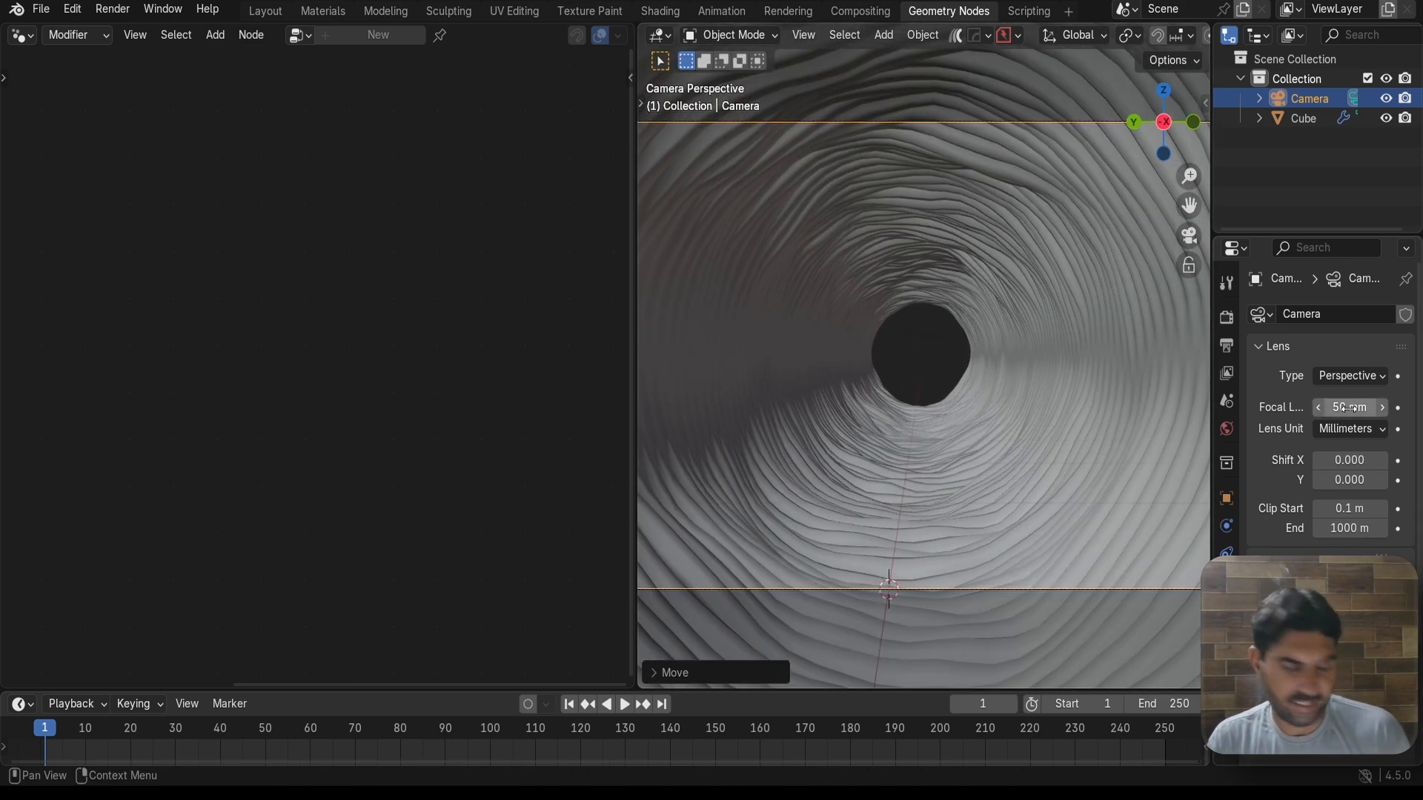
Set the camera's focal length to 51.8 mm and check the framing inside the pipe
mouse_move(1349, 408)
mouse_down()
mouse_move(1322, 407)
mouse_move(1380, 408)
mouse_move(1334, 407)
mouse_up()
scroll(1004, 351, down, 2)
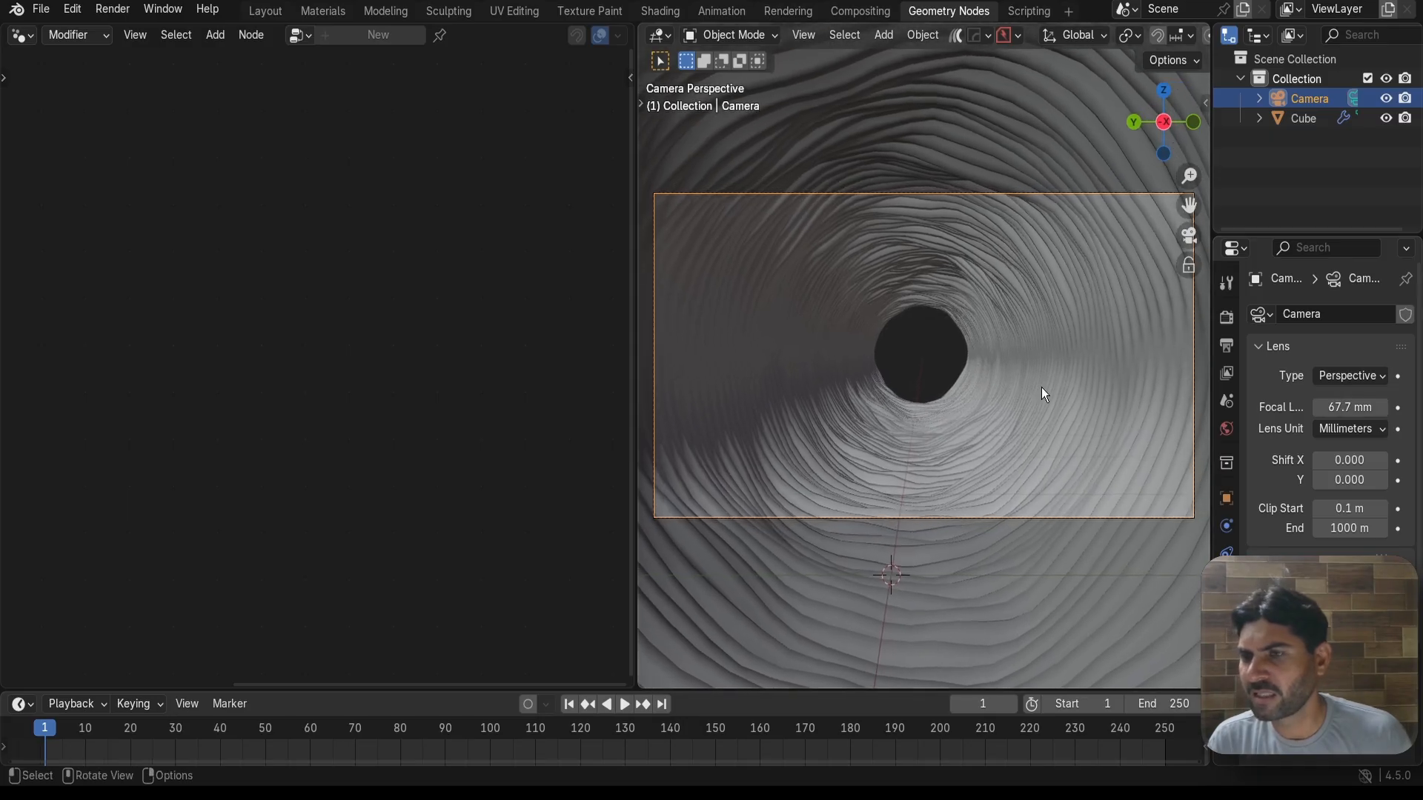
scroll(1022, 394, down, 2)
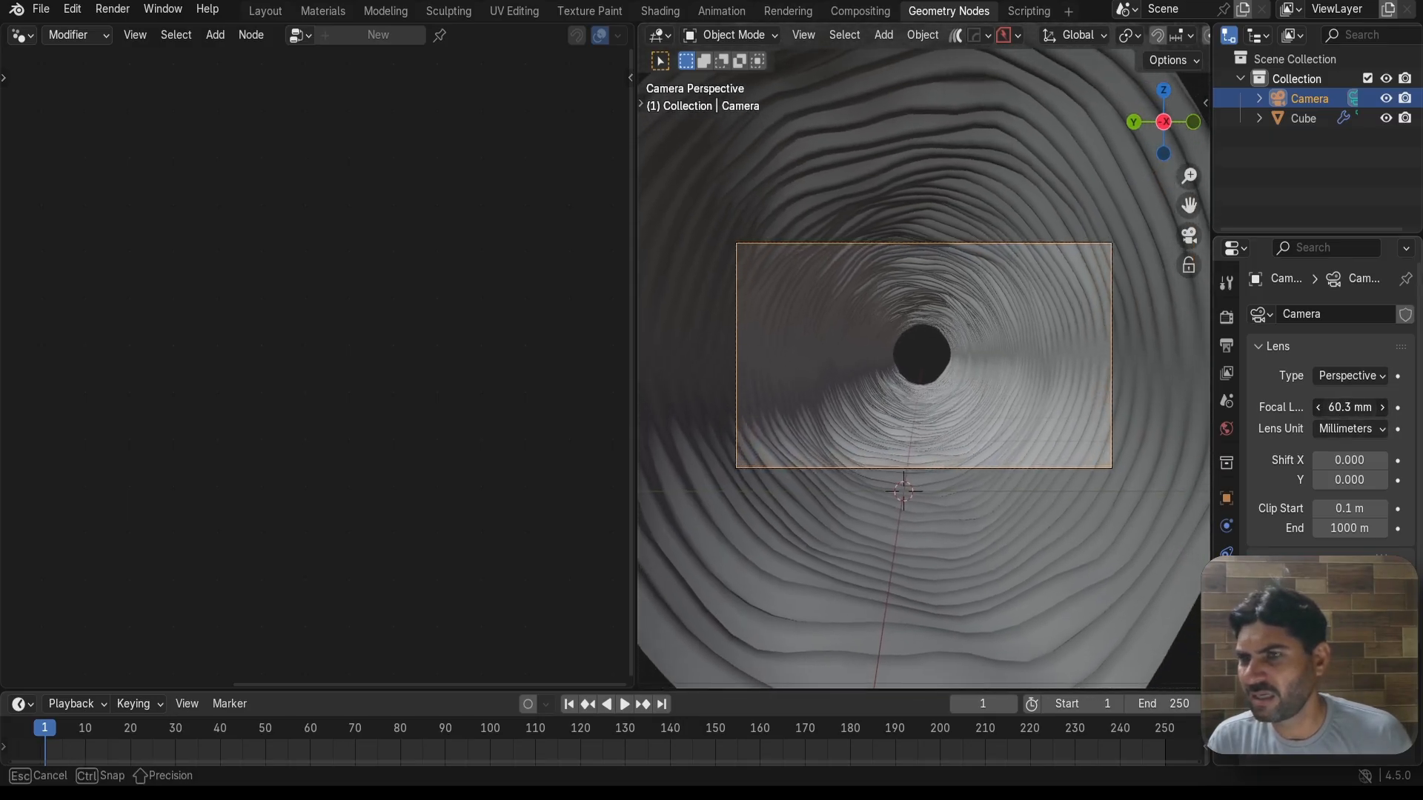
drag(1349, 406, 1286, 407)
scroll(1137, 394, up, 2)
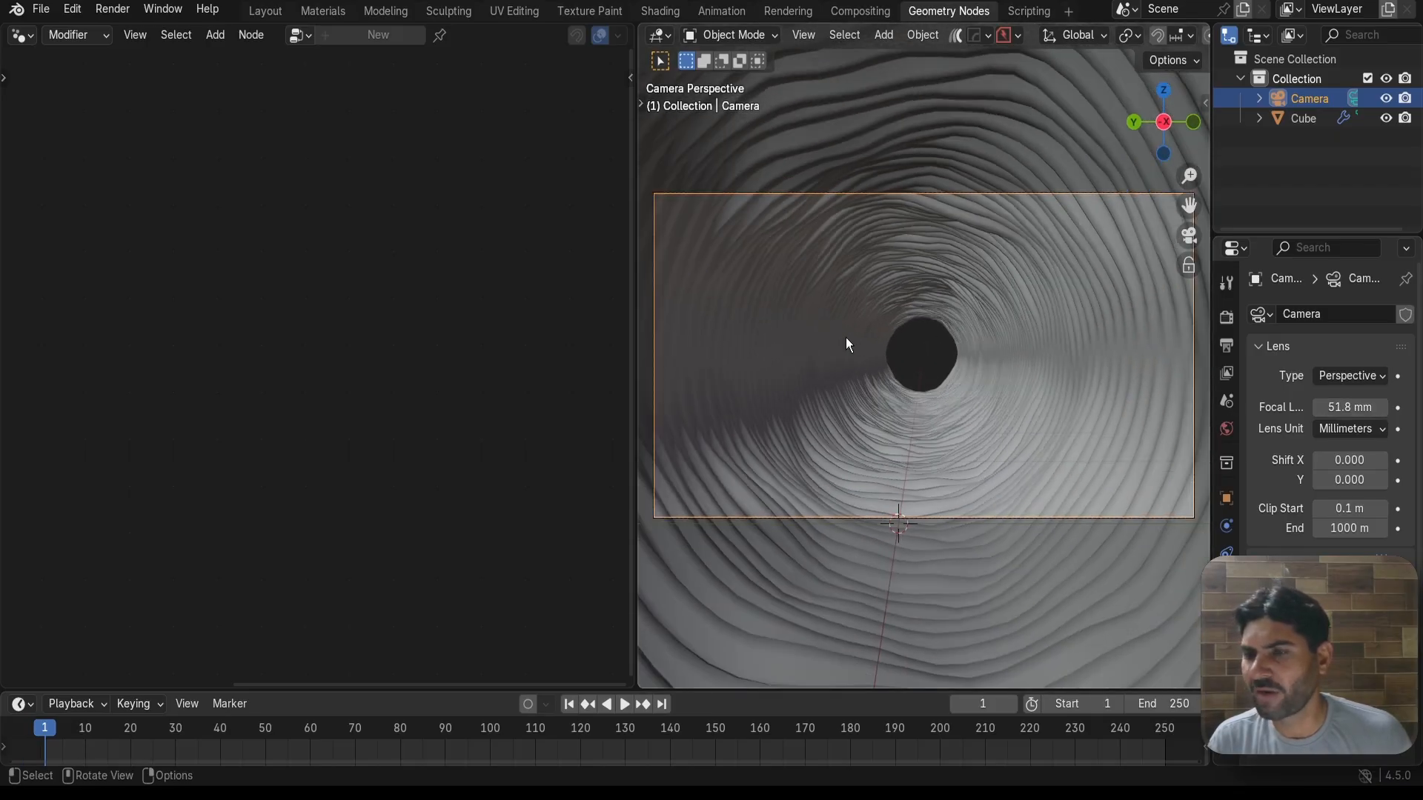
scroll(932, 323, down, 5)
scroll(873, 332, up, 4)
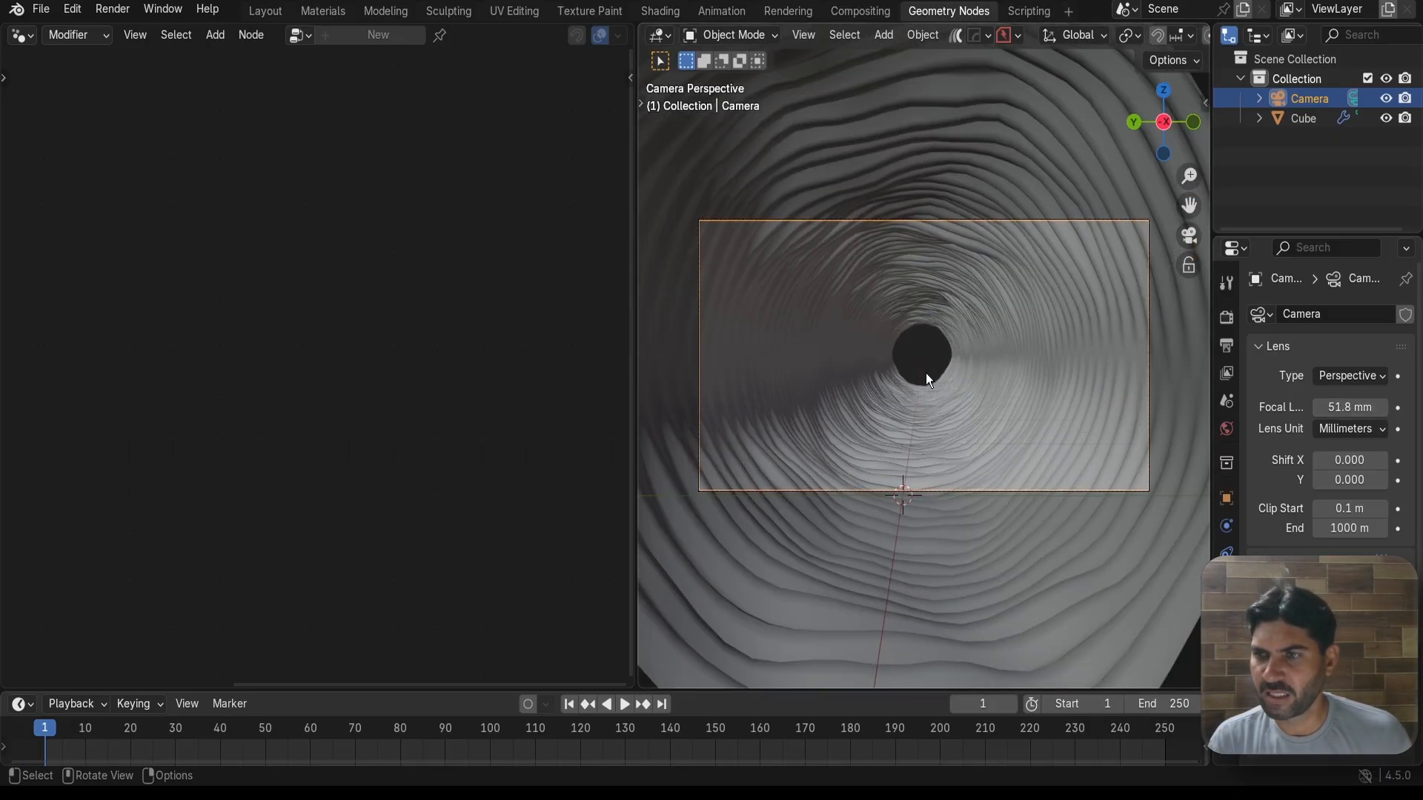
scroll(811, 381, down, 1)
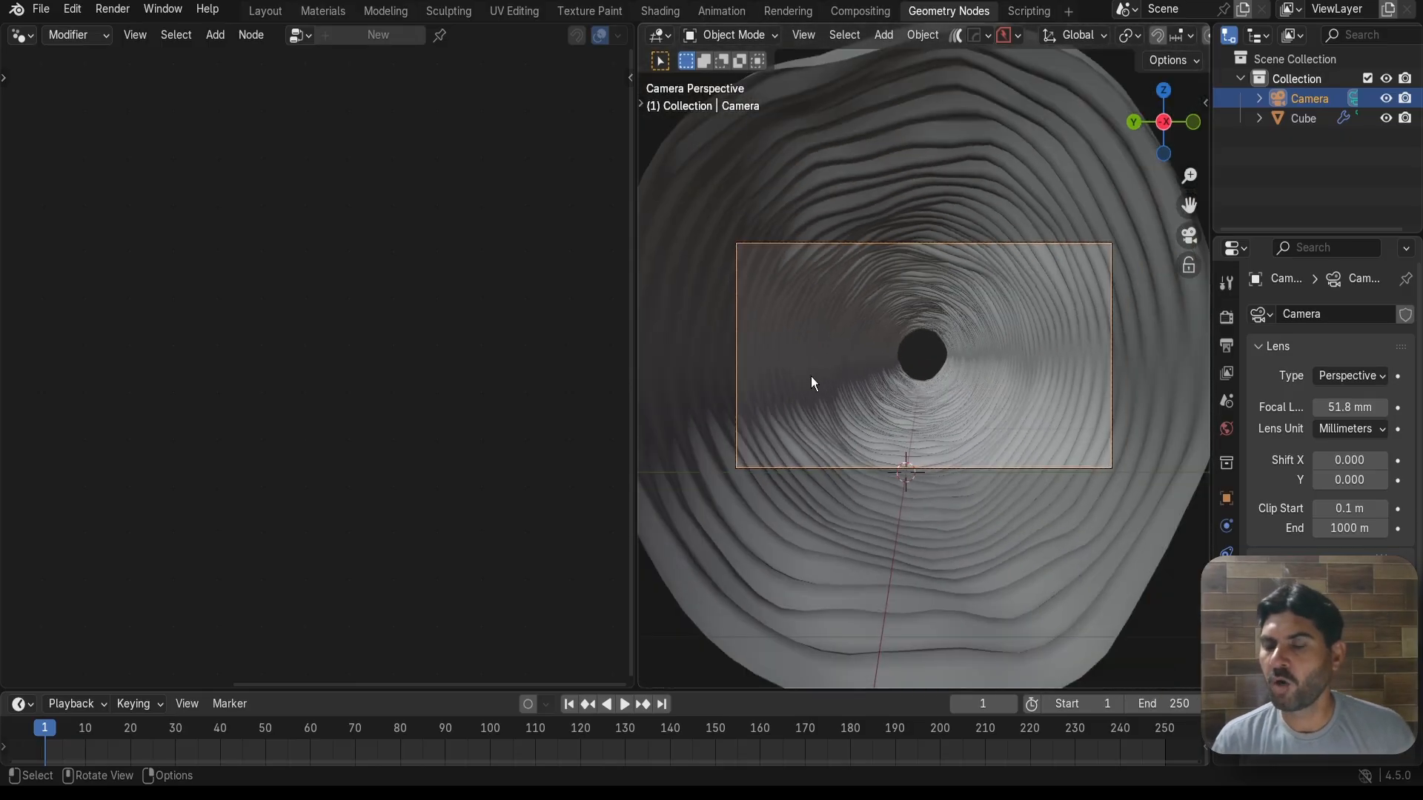
Select the pipe and switch to the Materials workspace, showing the camera view in Material Preview shading
click(823, 184)
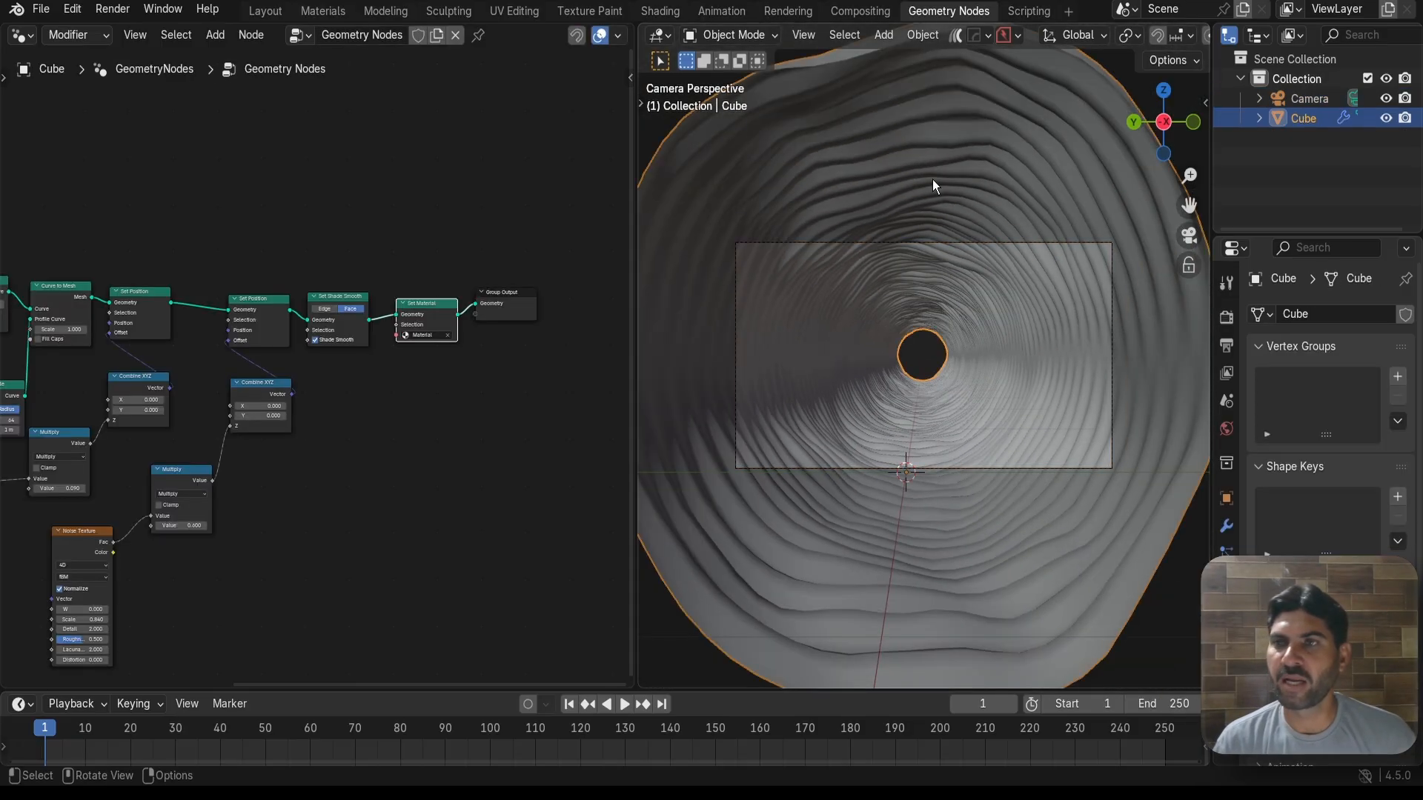
scroll(900, 391, down, 2)
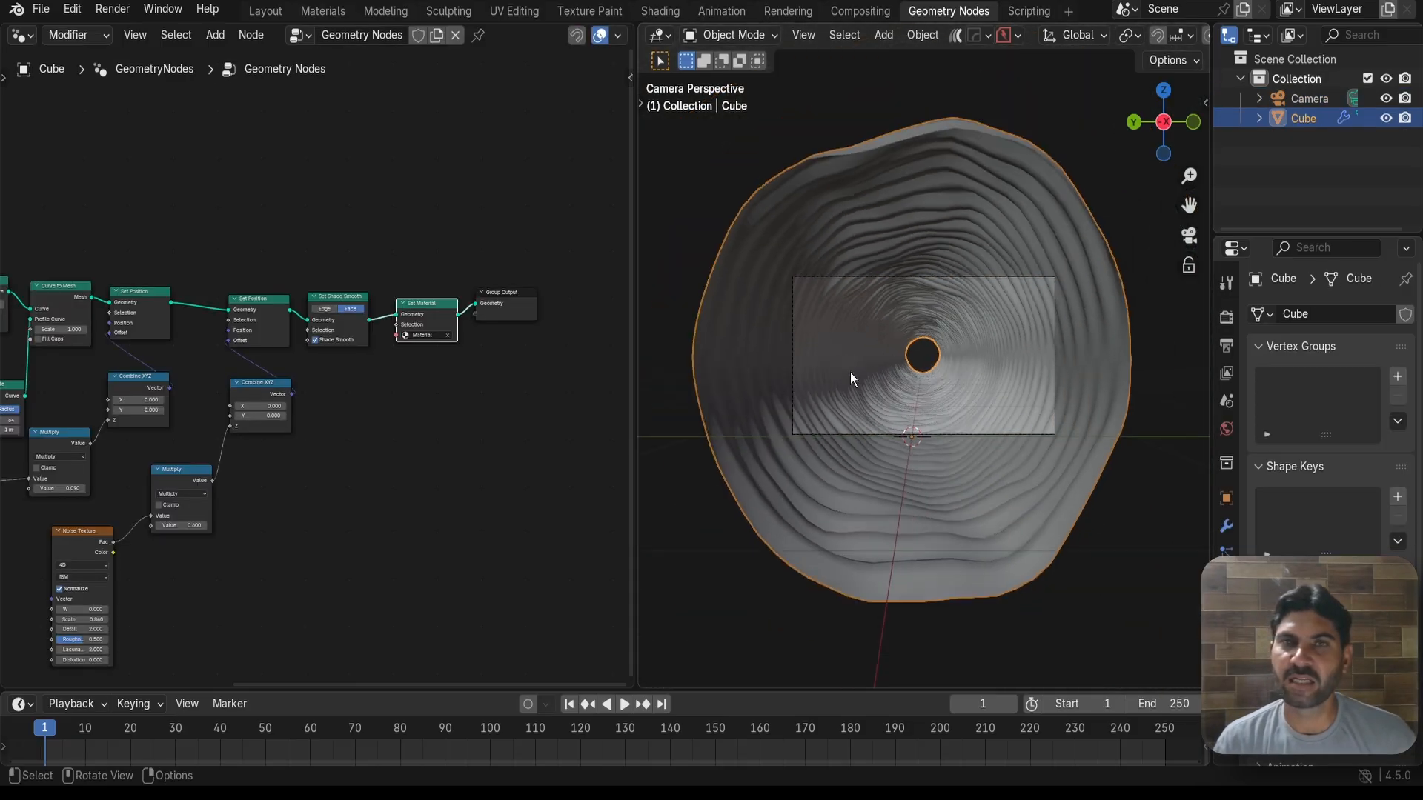
click(325, 11)
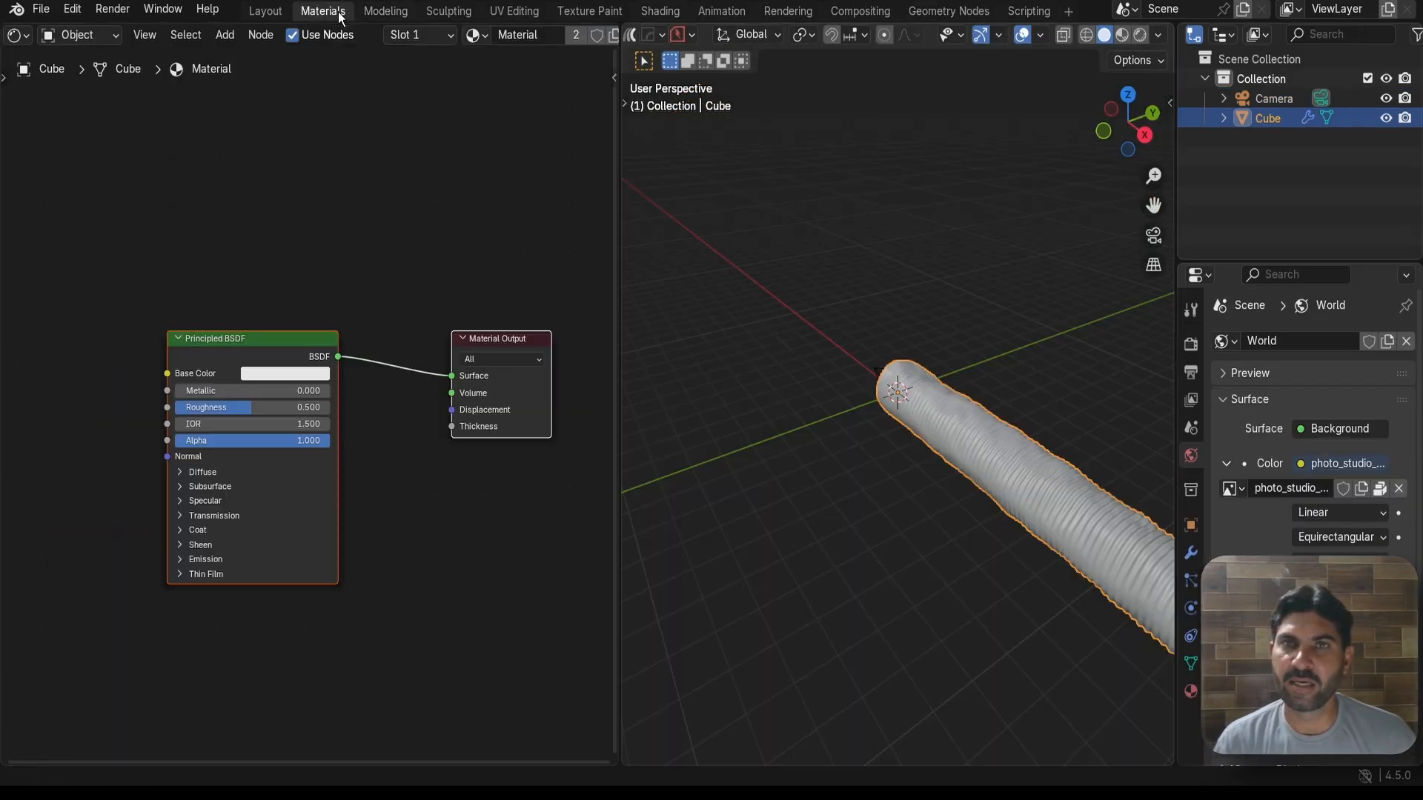
key(KP_0)
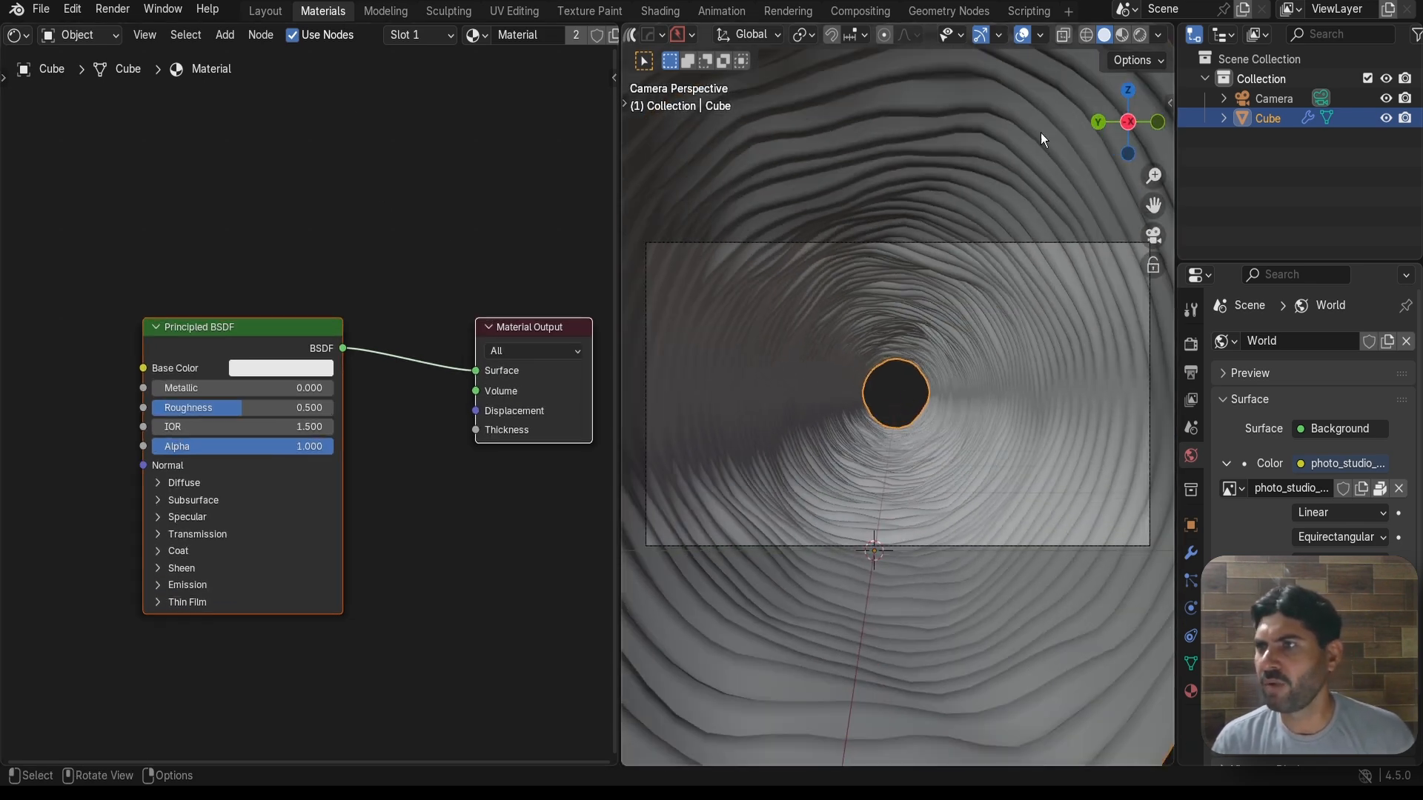
click(1122, 35)
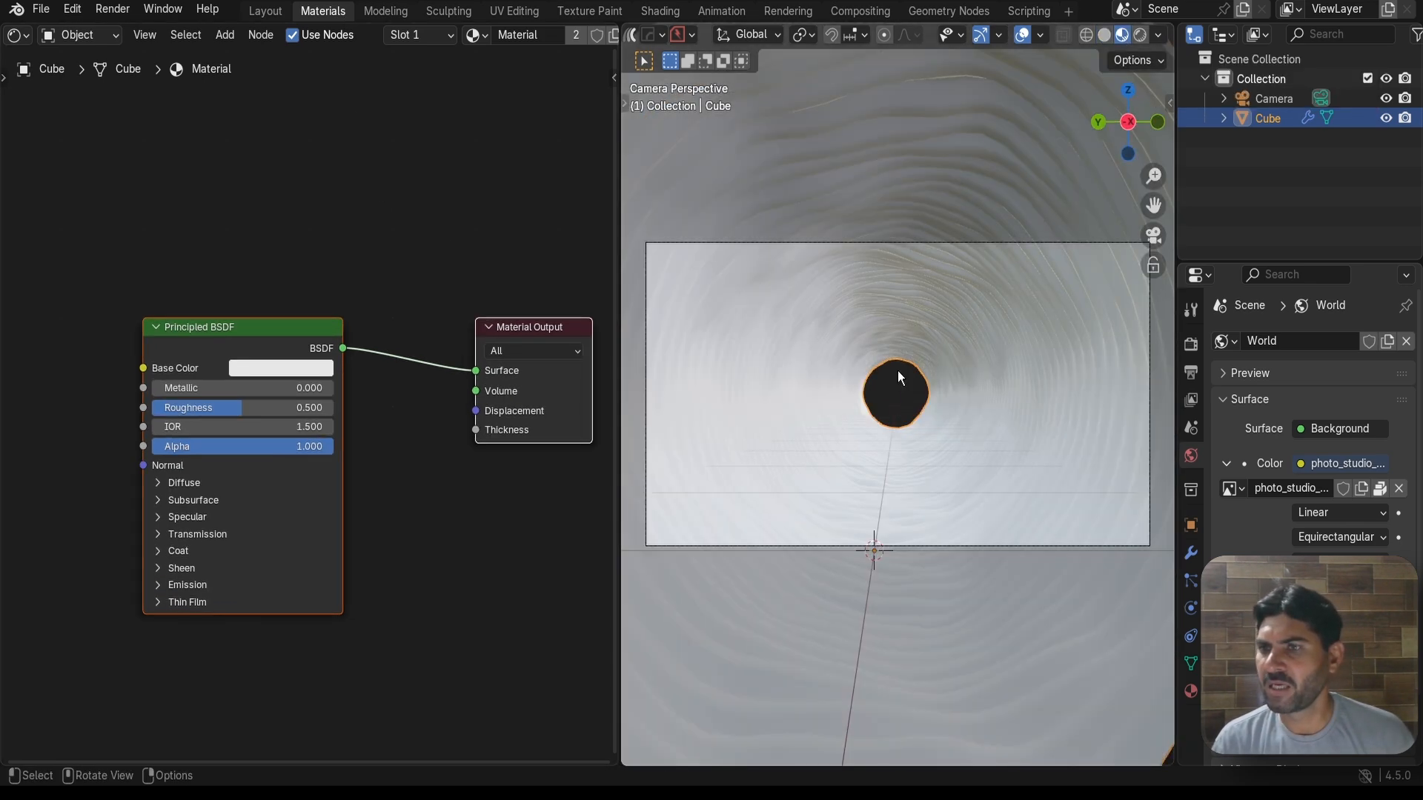
scroll(897, 371, up, 4)
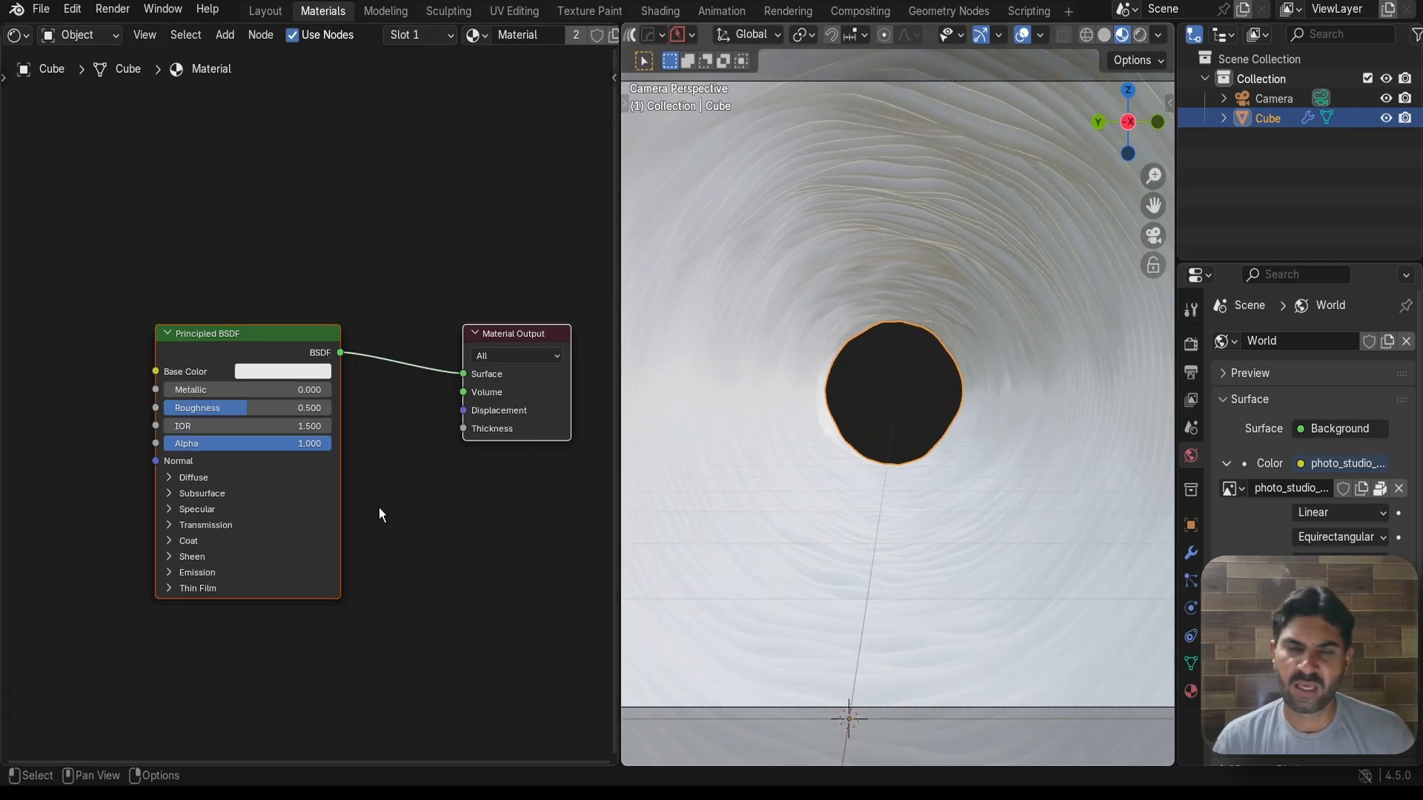
Add a Color Ramp node before the Principled BSDF and link its Color output to Base Color
scroll(401, 475, down, 3)
middle_drag(309, 568, 368, 563)
click(367, 563)
key(shift+a)
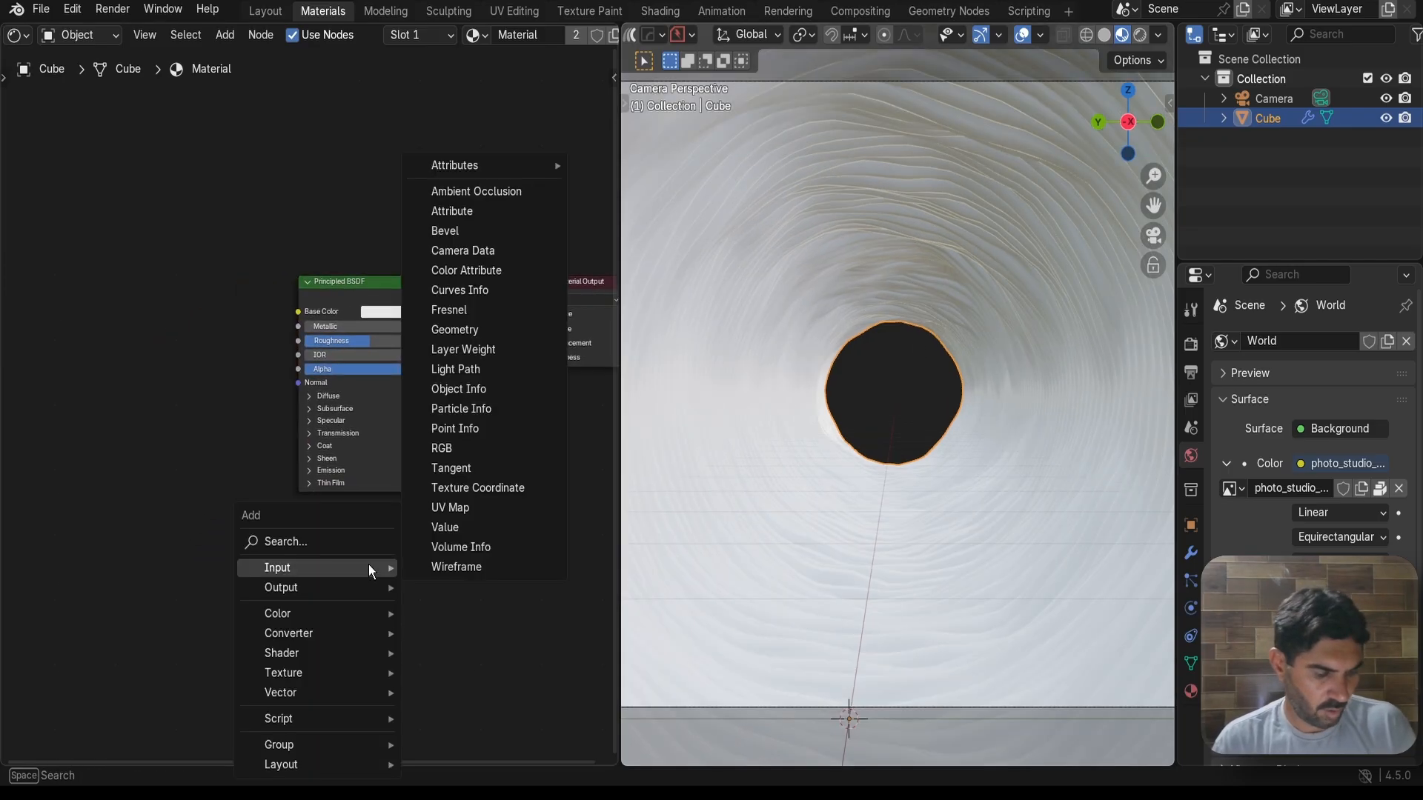
text(col)
click(460, 659)
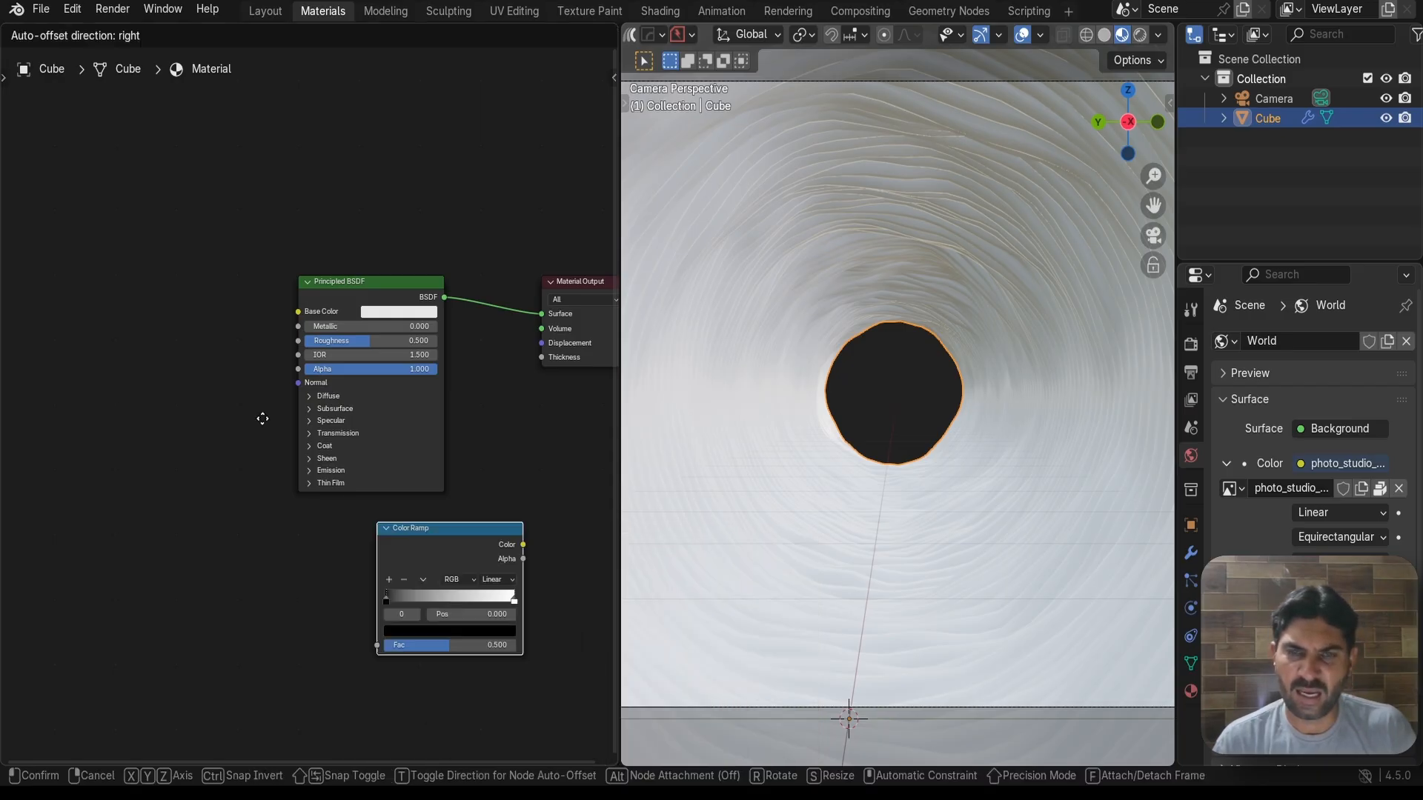
click(159, 412)
scroll(174, 289, up, 2)
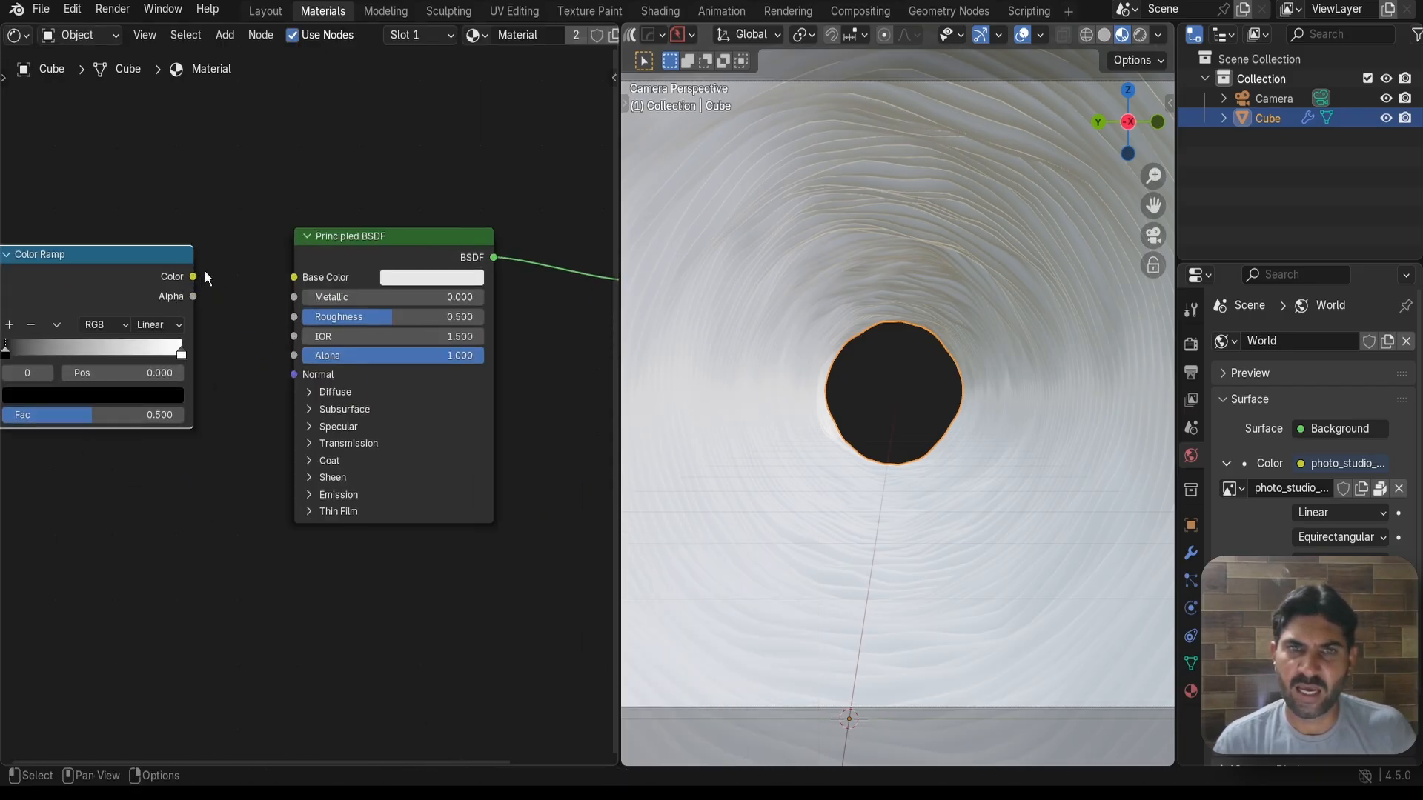
drag(196, 276, 291, 274)
Add a Wave Texture node before the Color Ramp and link its Color output to the ramp's Fac input
scroll(183, 519, down, 4)
middle_drag(180, 528, 477, 510)
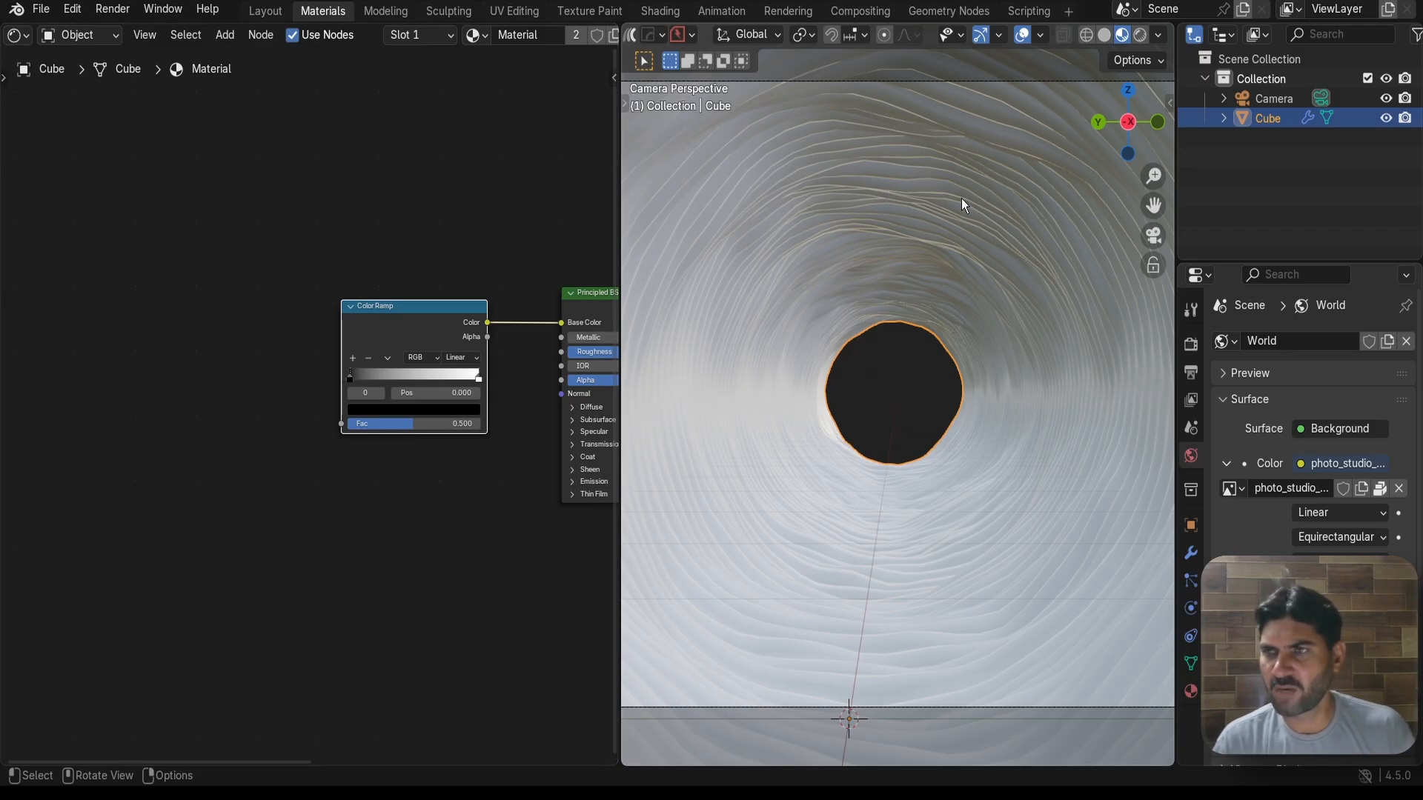
scroll(451, 476, up, 1)
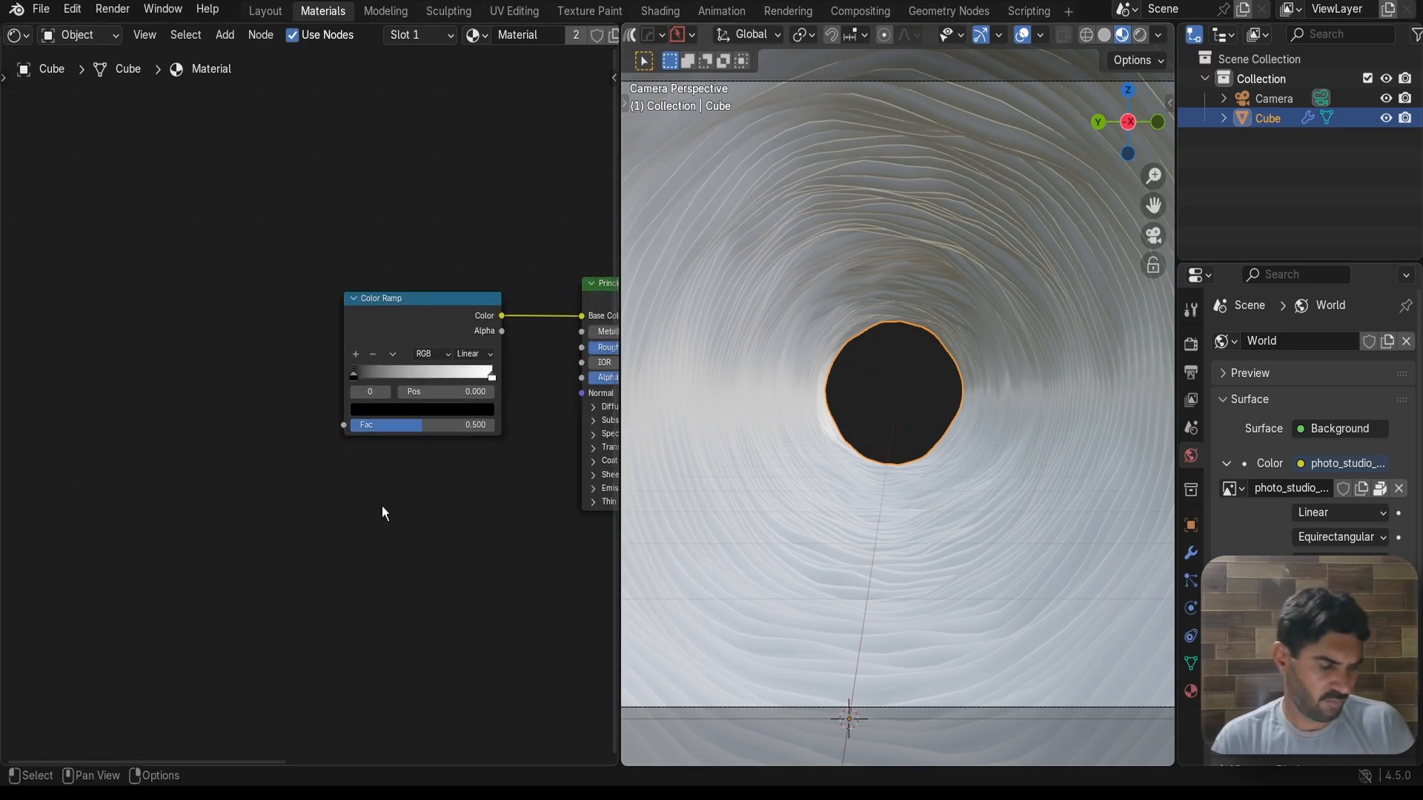
key(shift+a)
text(wav)
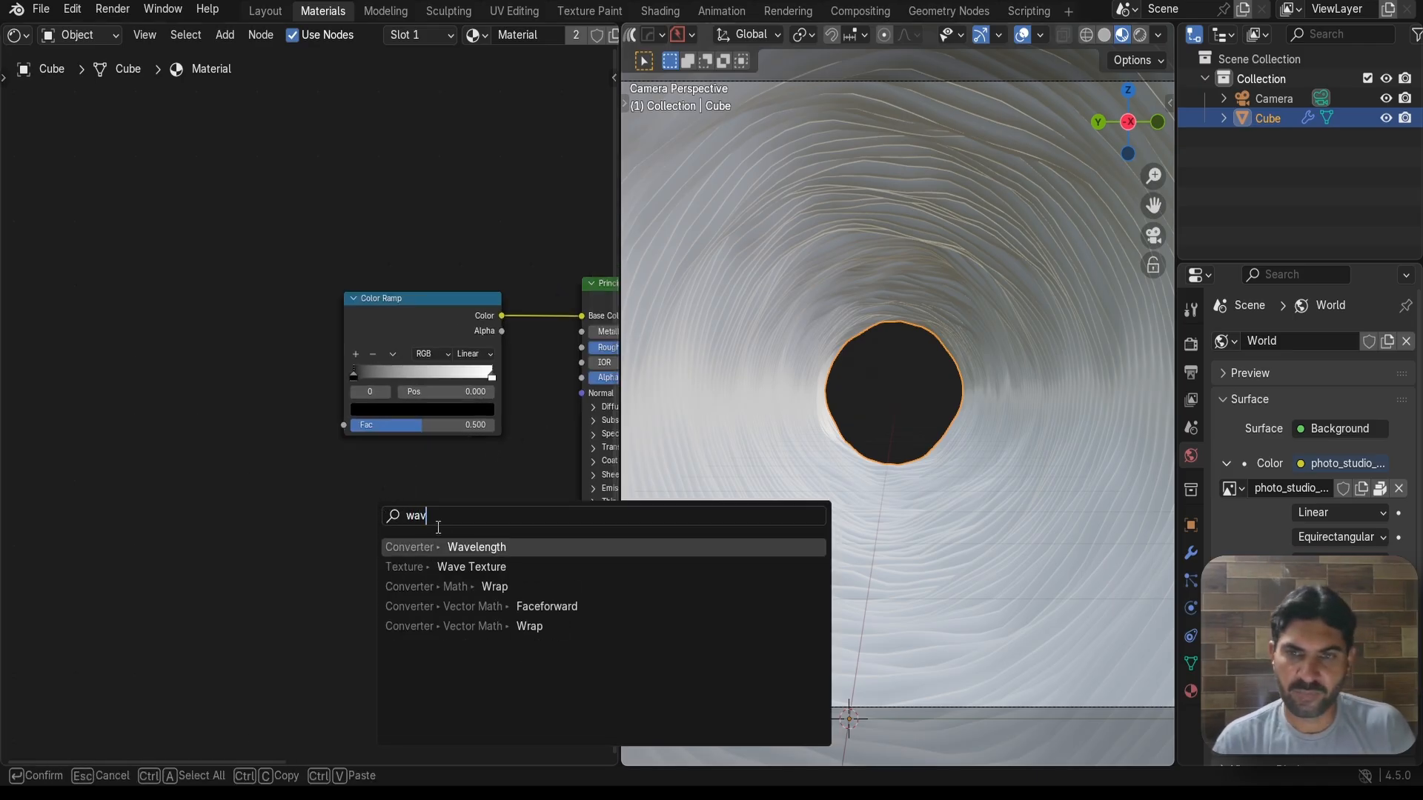
click(470, 567)
click(97, 325)
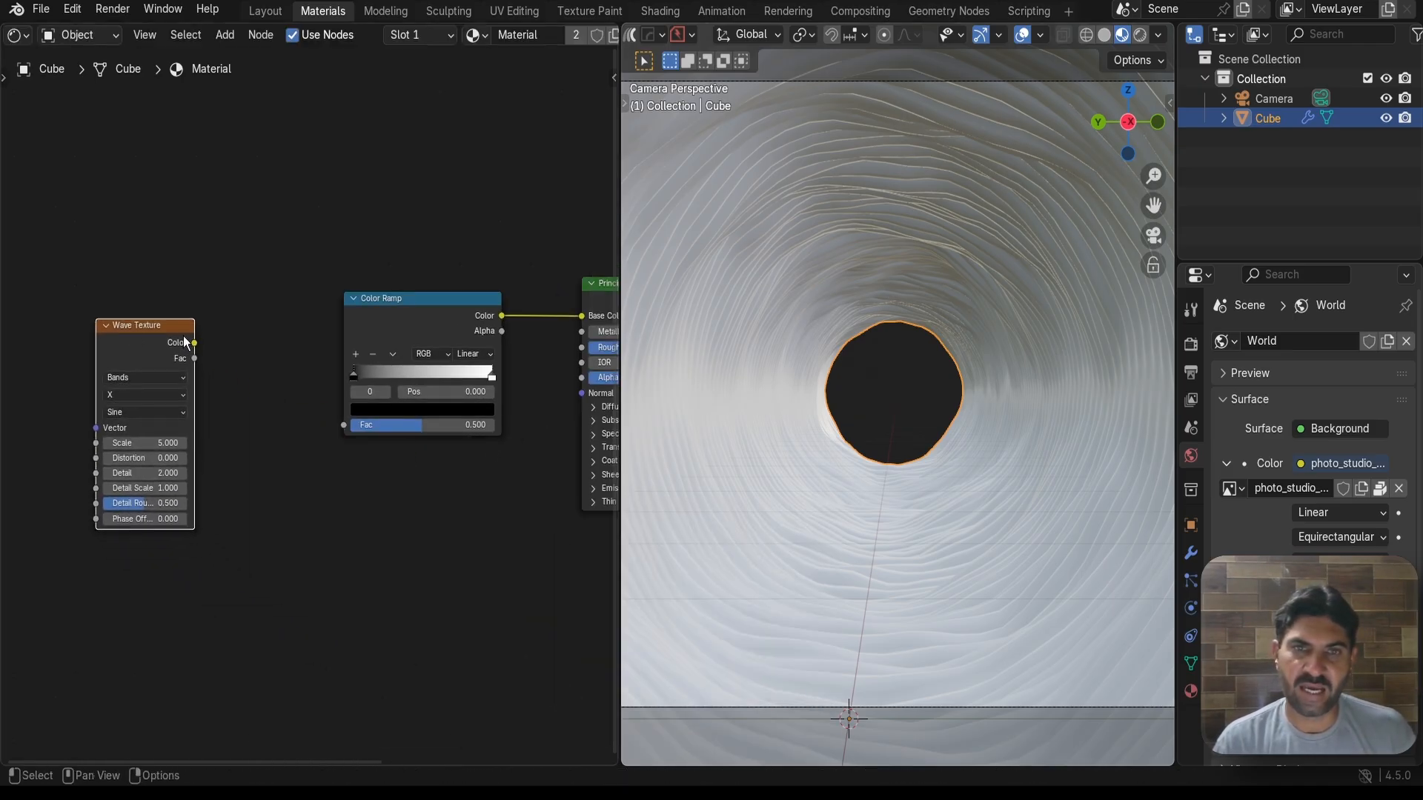
drag(194, 342, 242, 320)
drag(331, 418, 330, 418)
drag(143, 332, 195, 317)
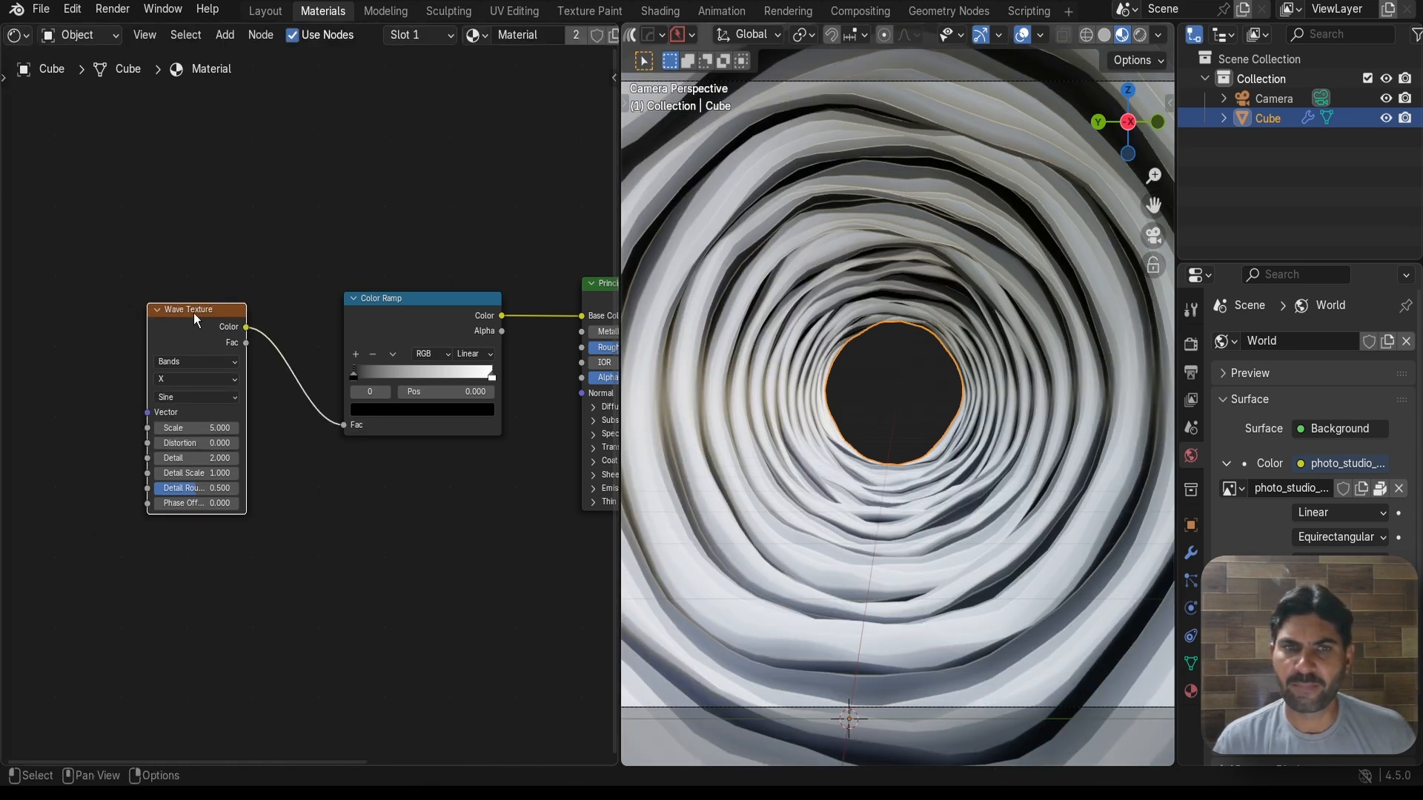
scroll(309, 488, up, 2)
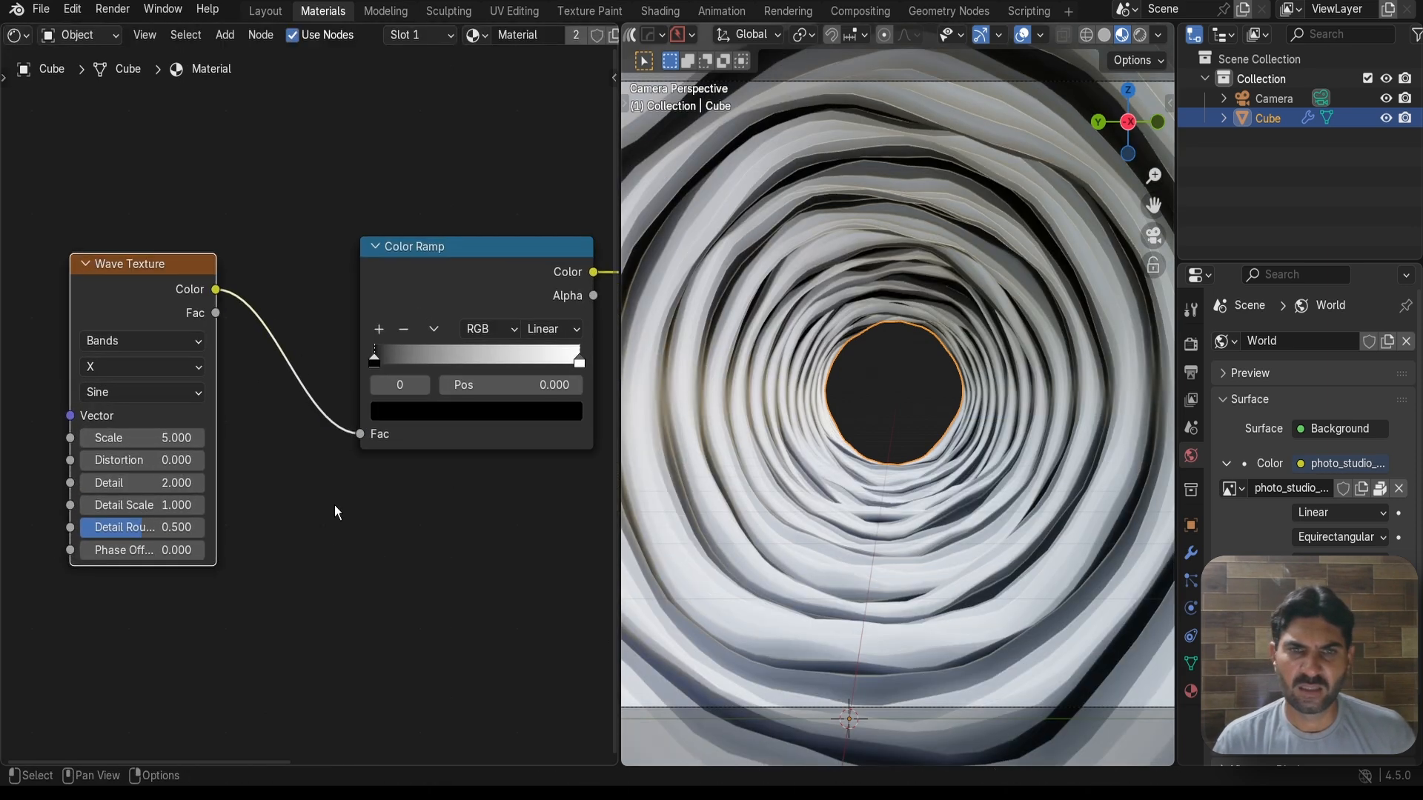
Set the Wave Texture's Detail to 0
drag(164, 478, 119, 478)
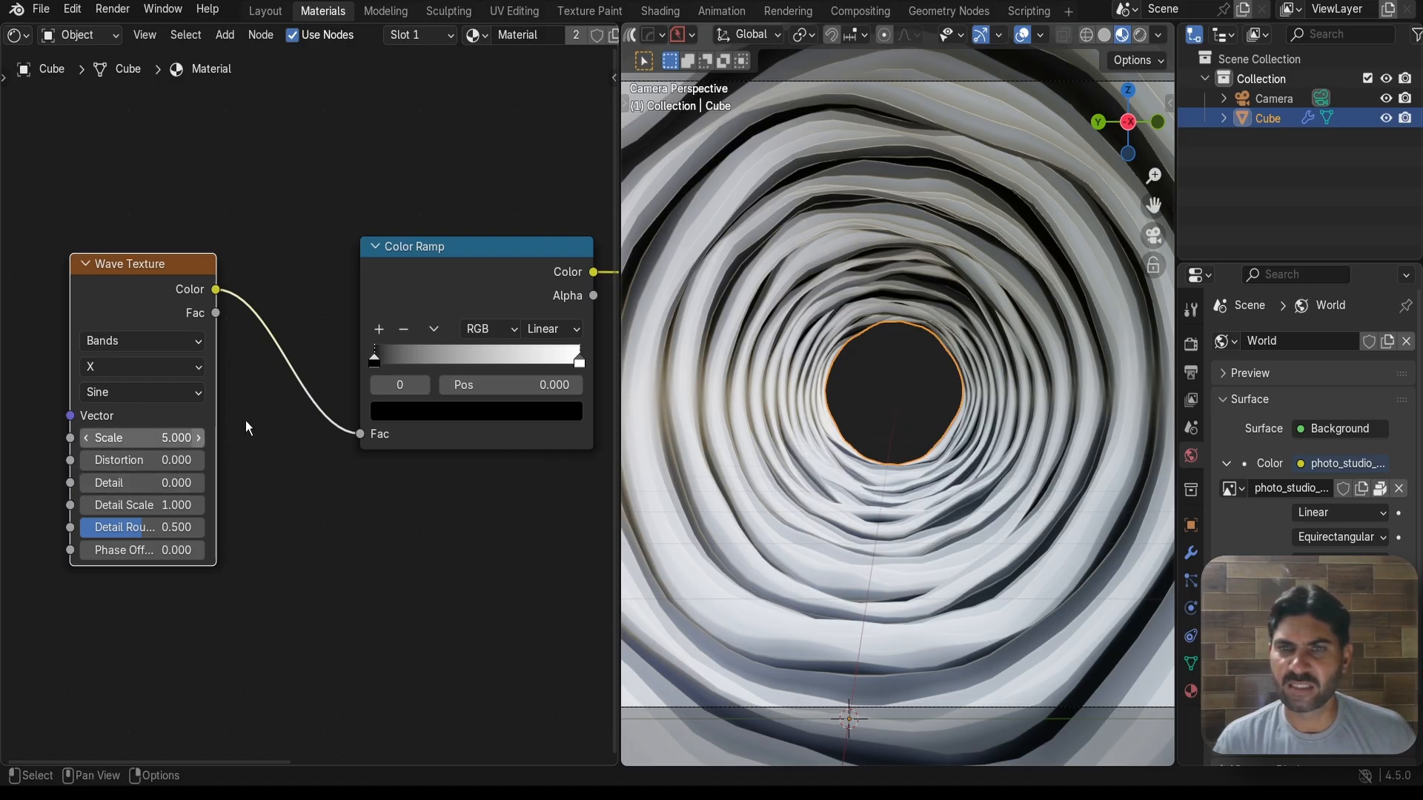
scroll(327, 452, up, 1)
scroll(446, 495, down, 1)
Change the Color Ramp's black stop to a dark grayish blue, hex #41636FFF
middle_drag(446, 495, 335, 476)
scroll(357, 476, up, 4)
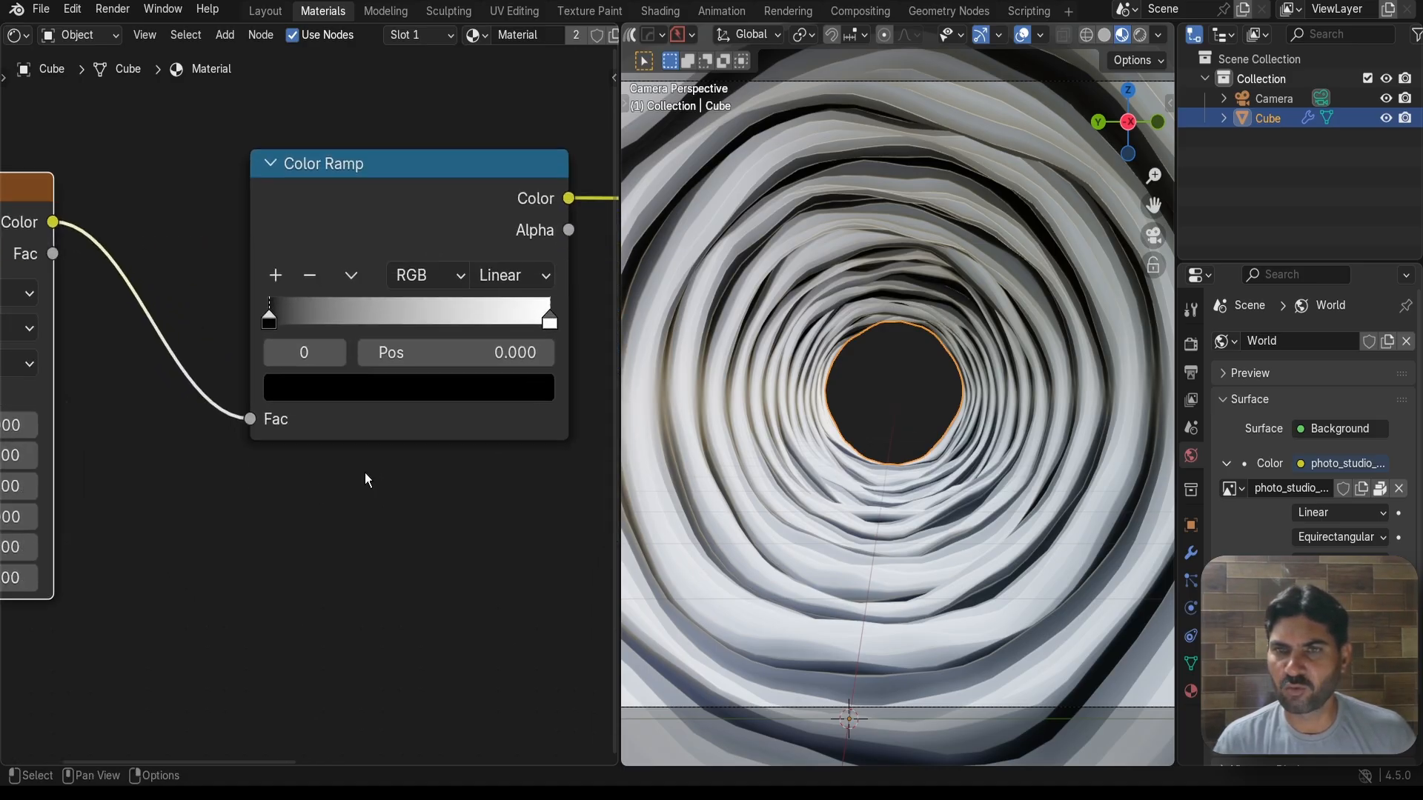
scroll(364, 473, down, 3)
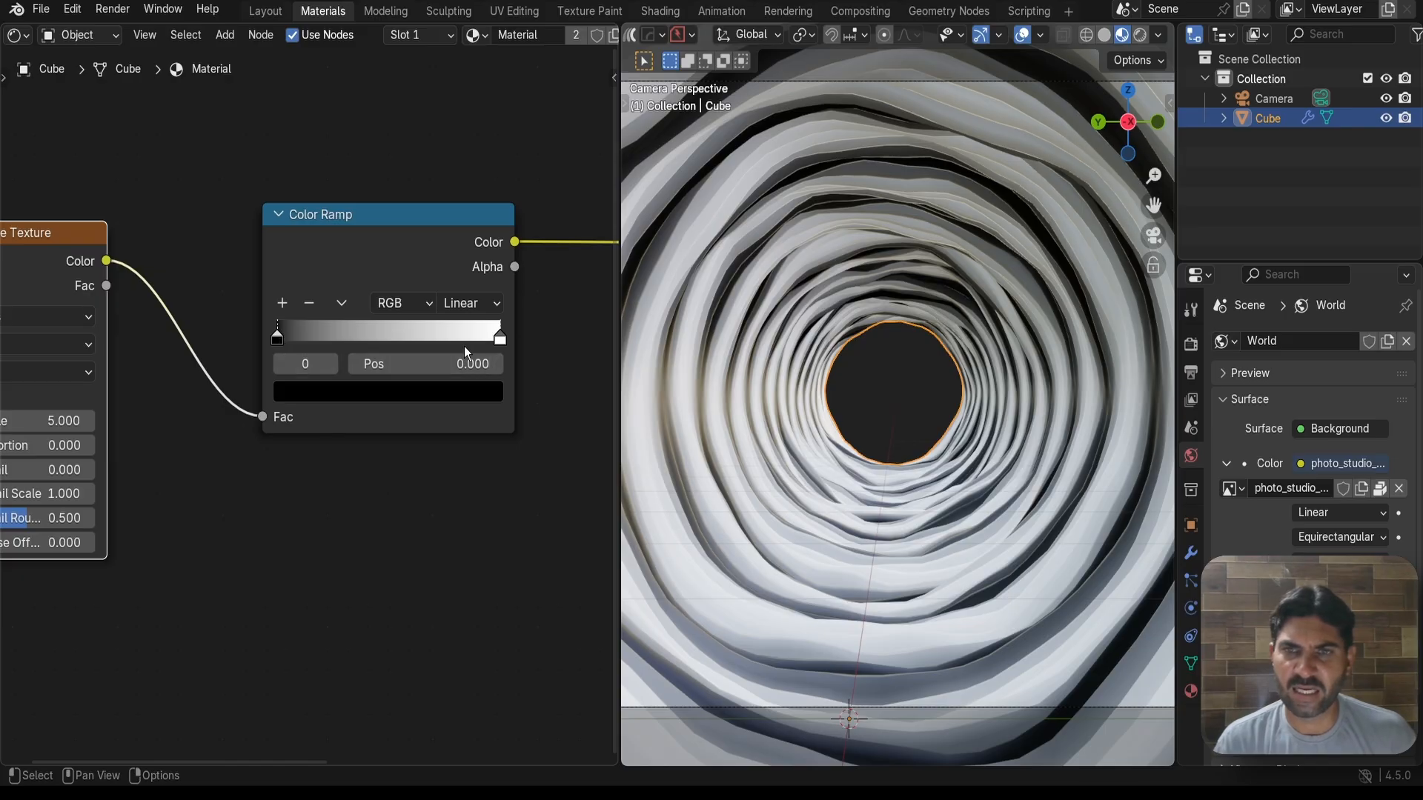
click(416, 393)
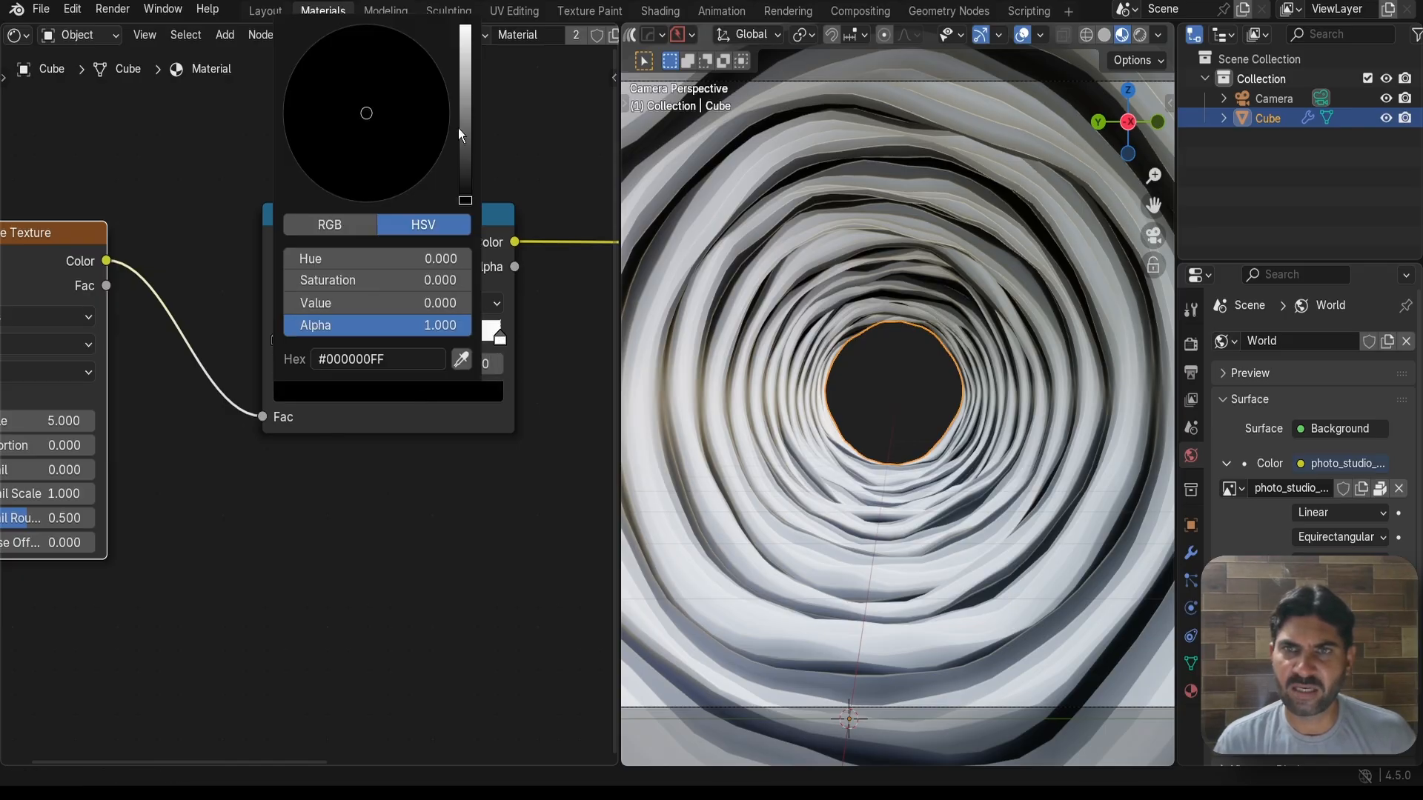
drag(460, 127, 463, 74)
drag(362, 105, 368, 84)
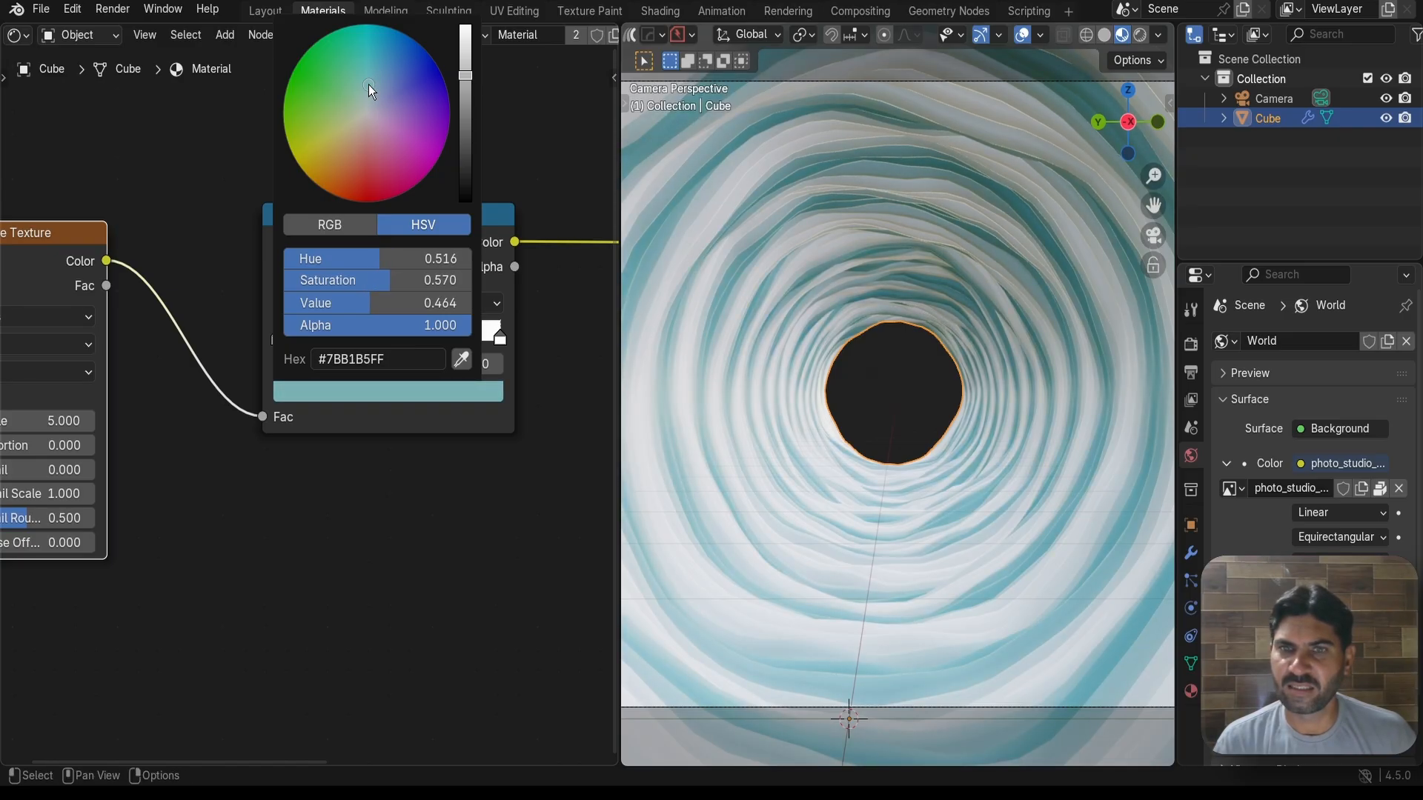
scroll(461, 481, up, 2)
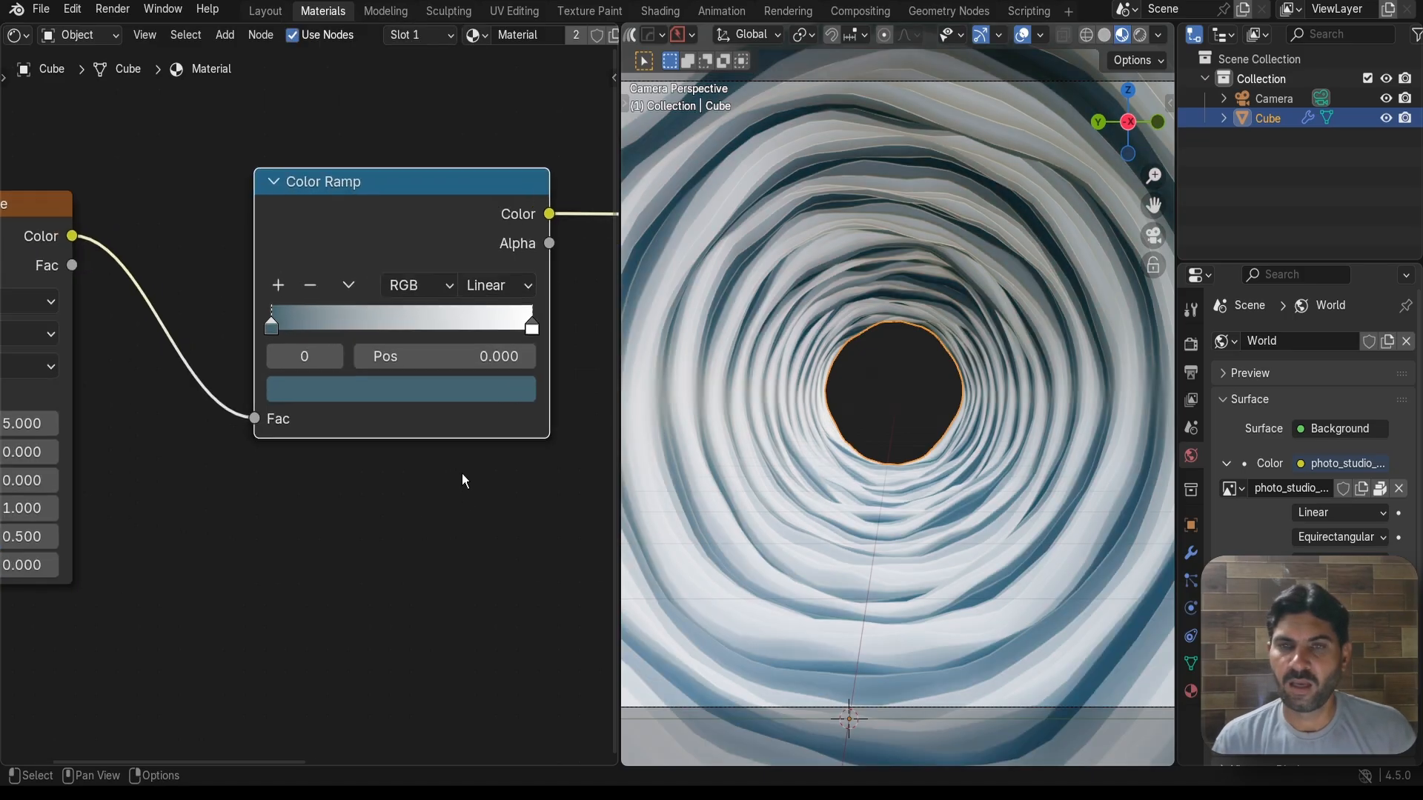
Copy the hex color value of the Color Ramp's first stop, #41636FFF
scroll(458, 445, up, 3)
scroll(452, 467, down, 4)
middle_drag(450, 497, 424, 507)
scroll(447, 478, up, 1)
scroll(448, 470, up, 1)
click(545, 317)
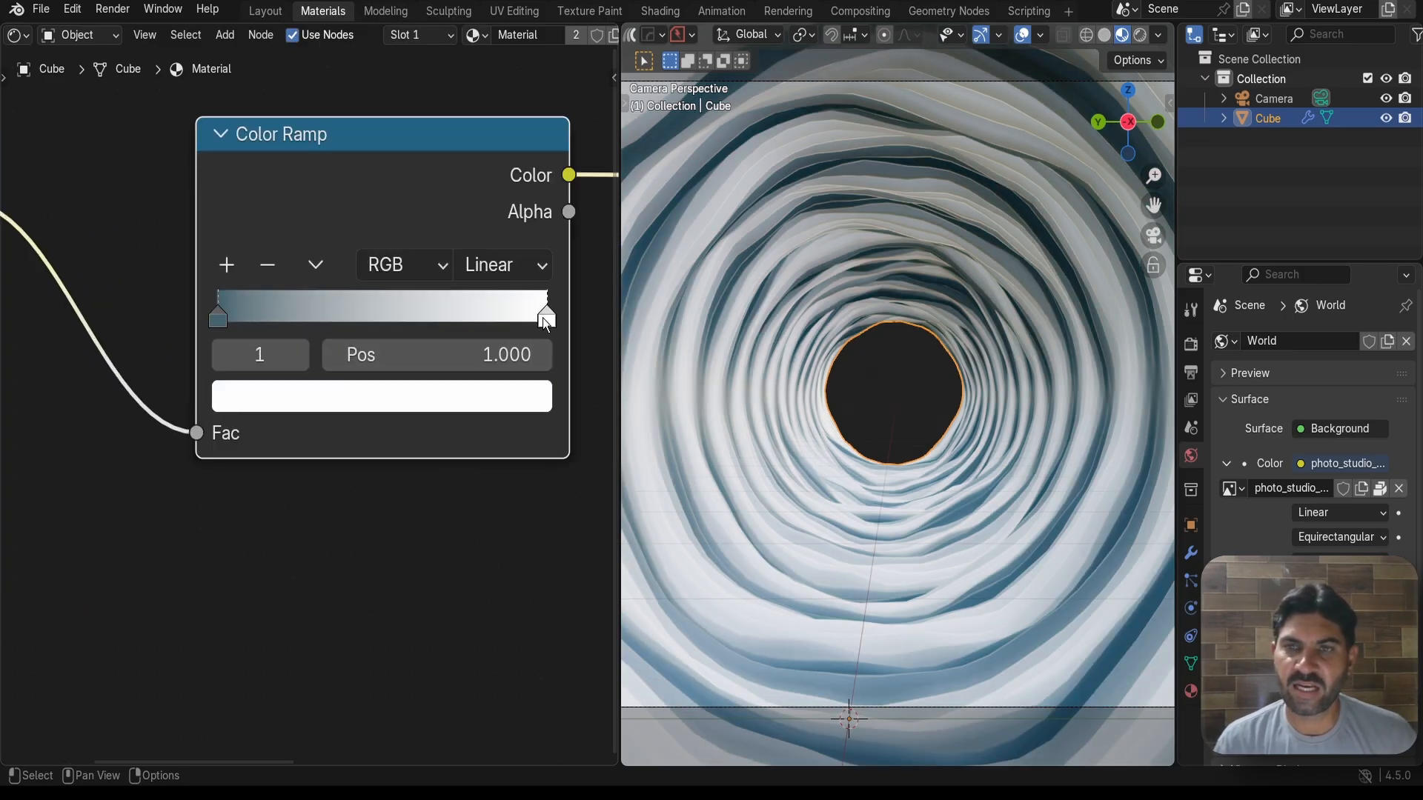
click(487, 401)
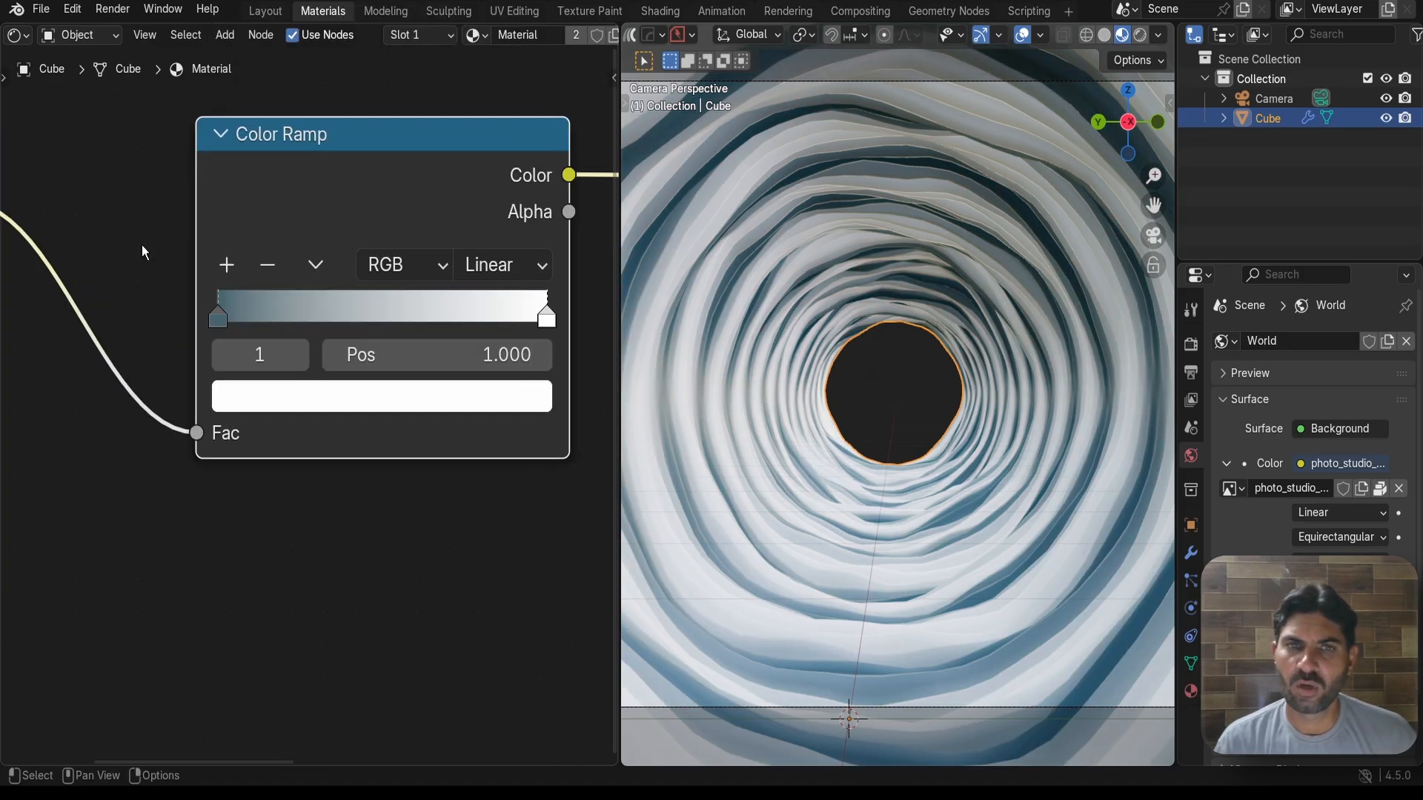
click(141, 245)
click(216, 315)
click(328, 397)
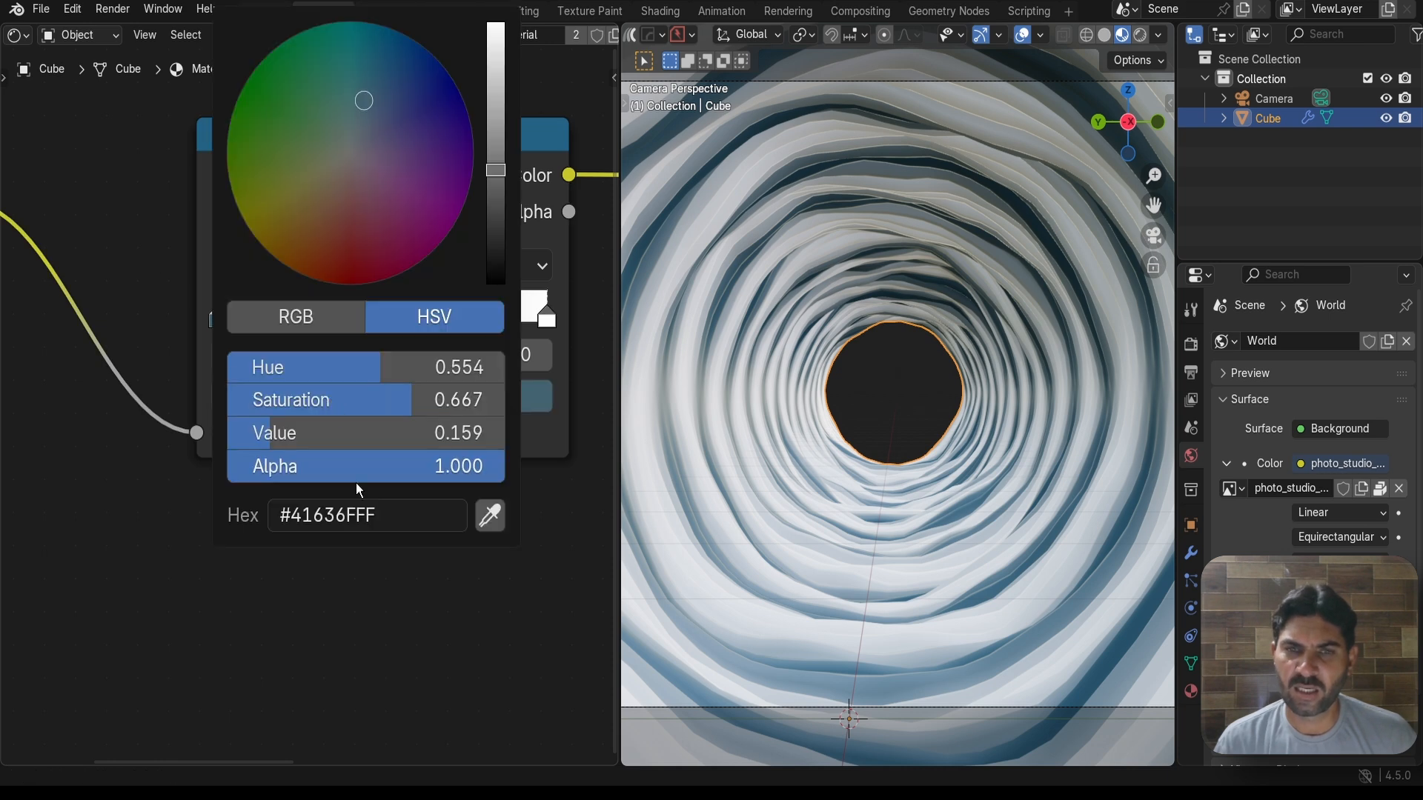
click(358, 521)
key(ctrl+c)
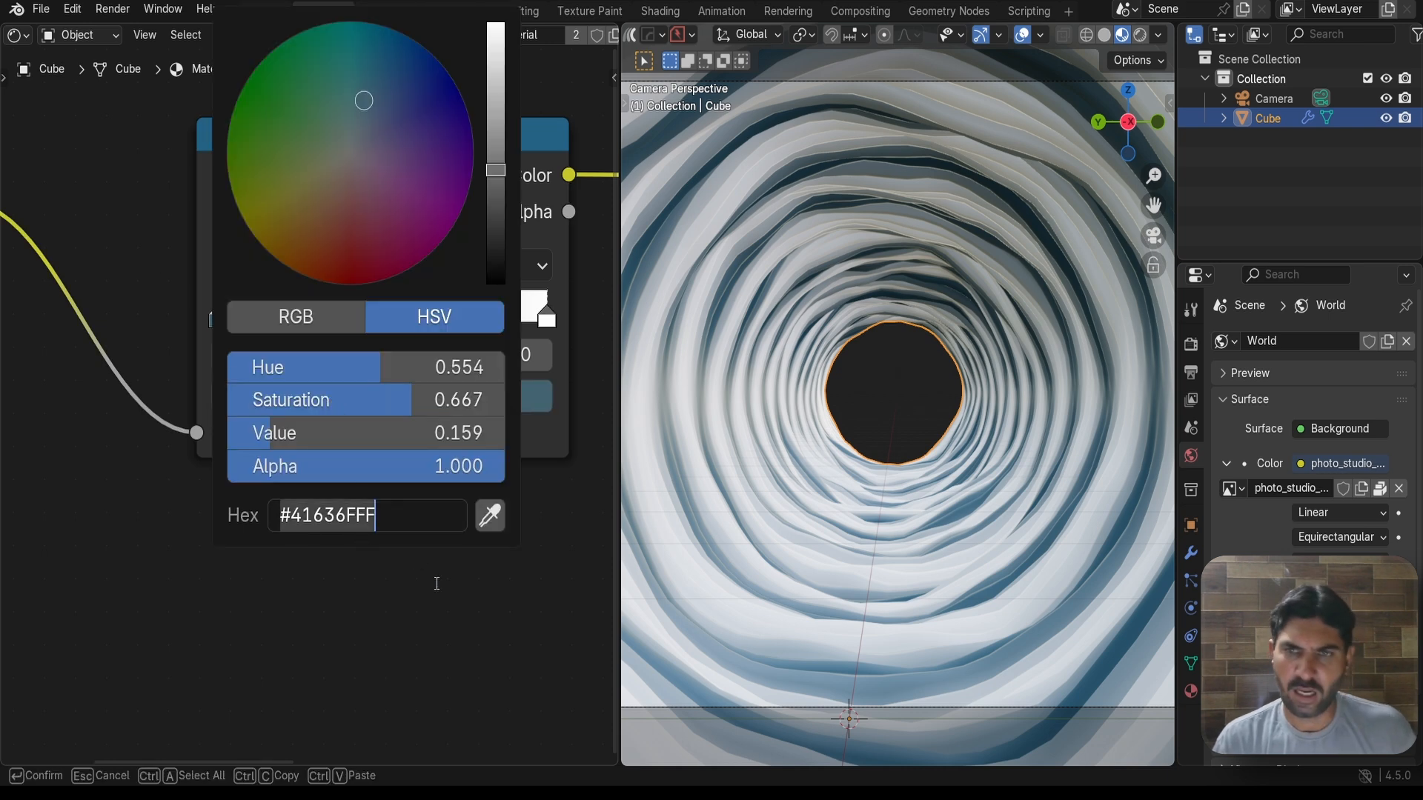
Paste #41636FFF as the color of the ramp's white stop at position 1.000
key(Escape)
click(546, 319)
click(479, 398)
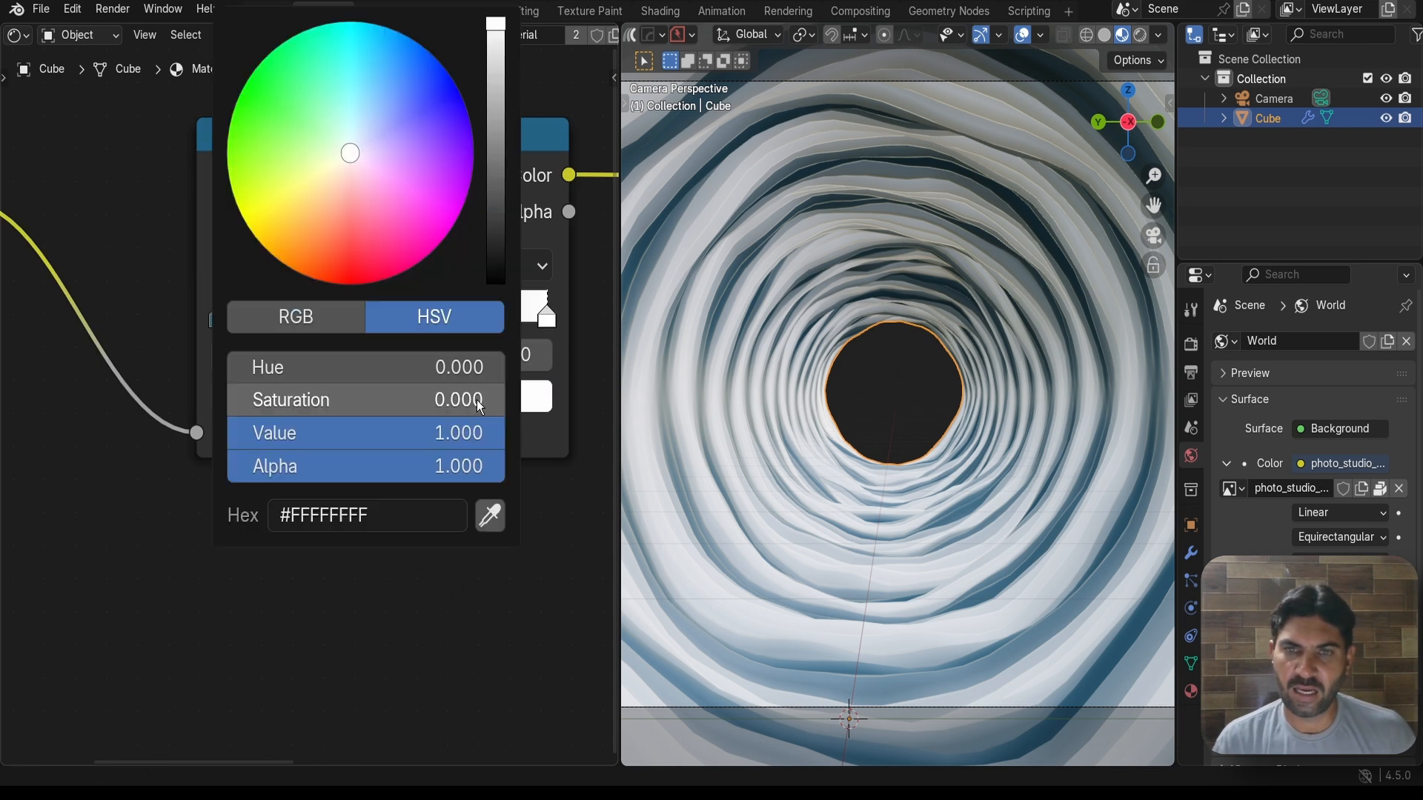
click(430, 513)
key(ctrl+v)
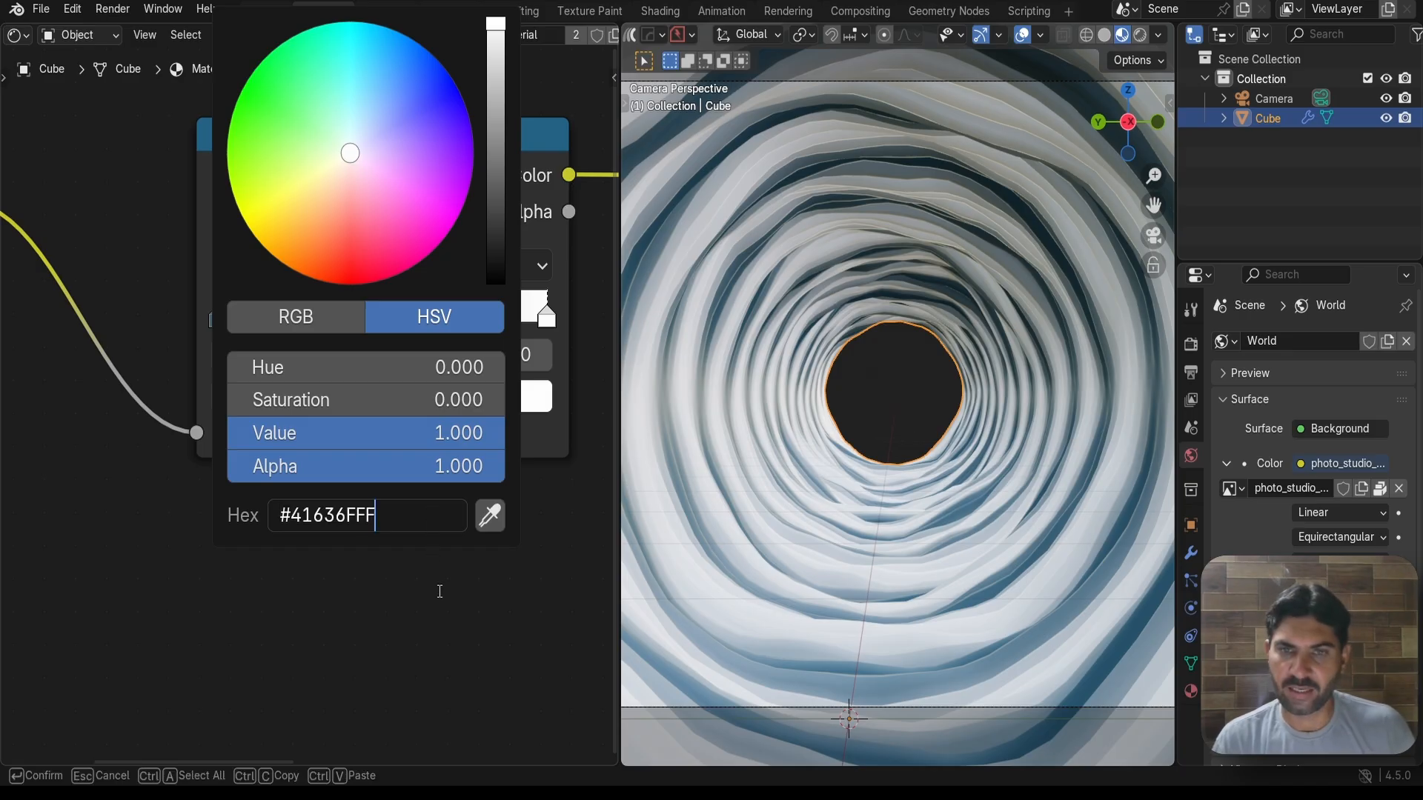
key(Return)
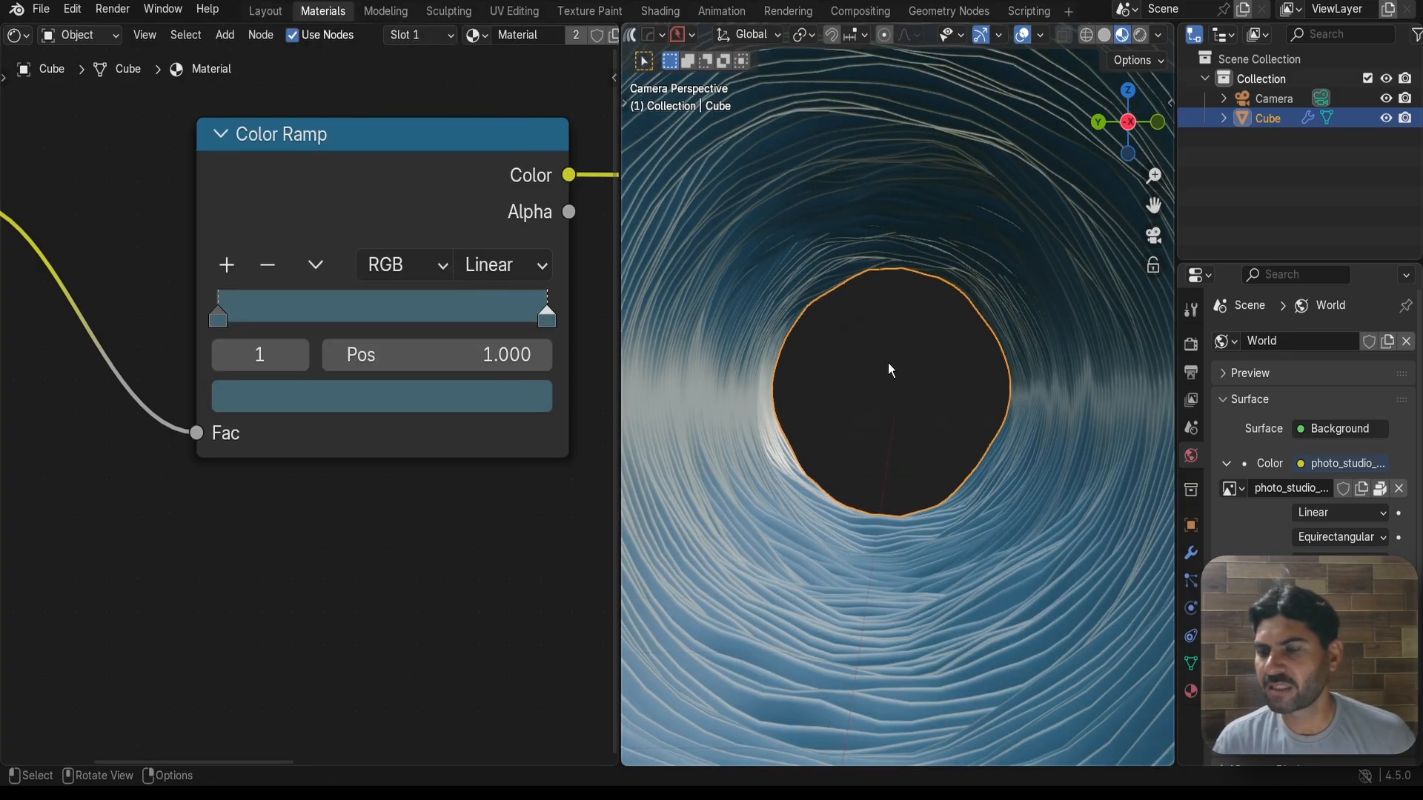
Set the Principled BSDF's Roughness to about 0.729
scroll(851, 370, down, 3)
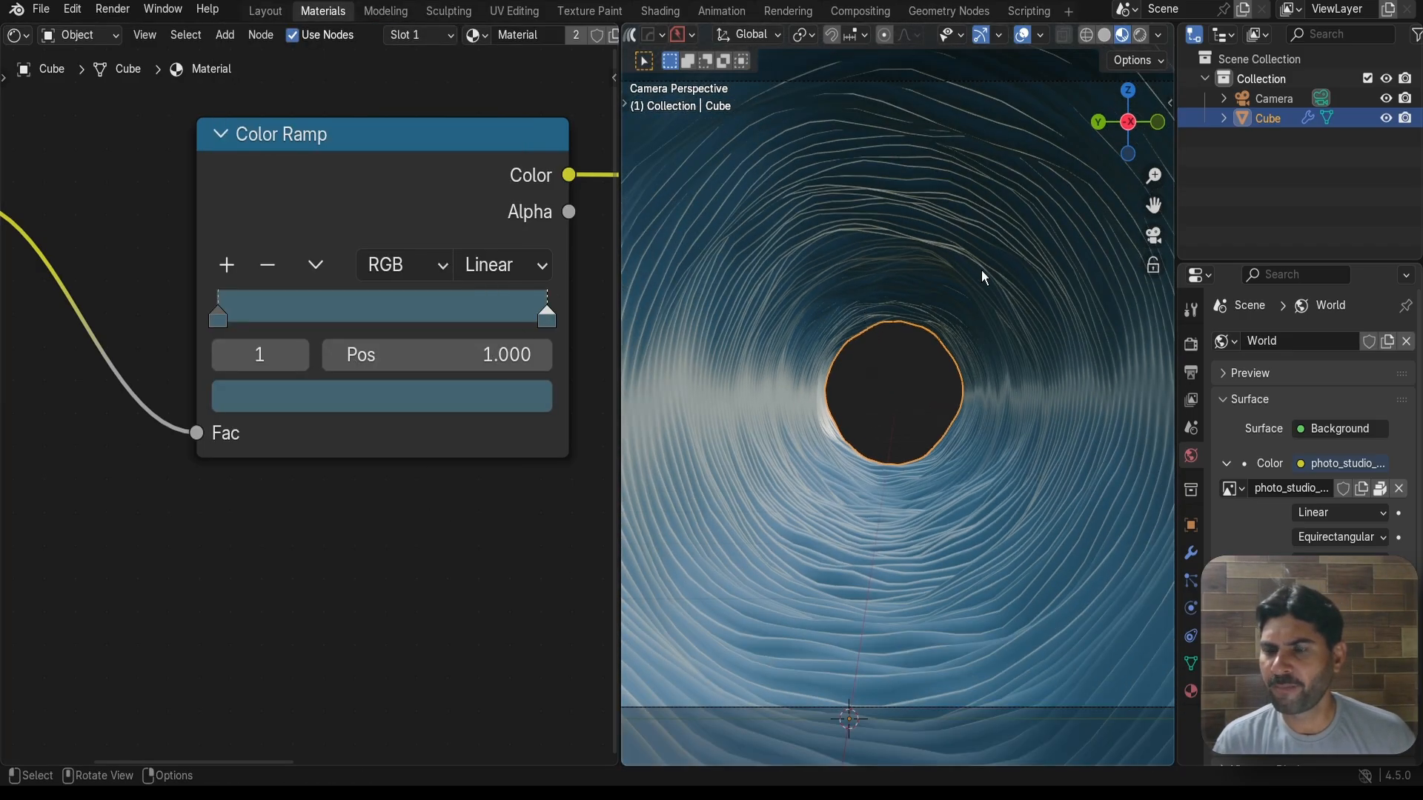
scroll(934, 311, down, 2)
scroll(912, 297, up, 3)
scroll(914, 290, down, 1)
scroll(893, 278, up, 2)
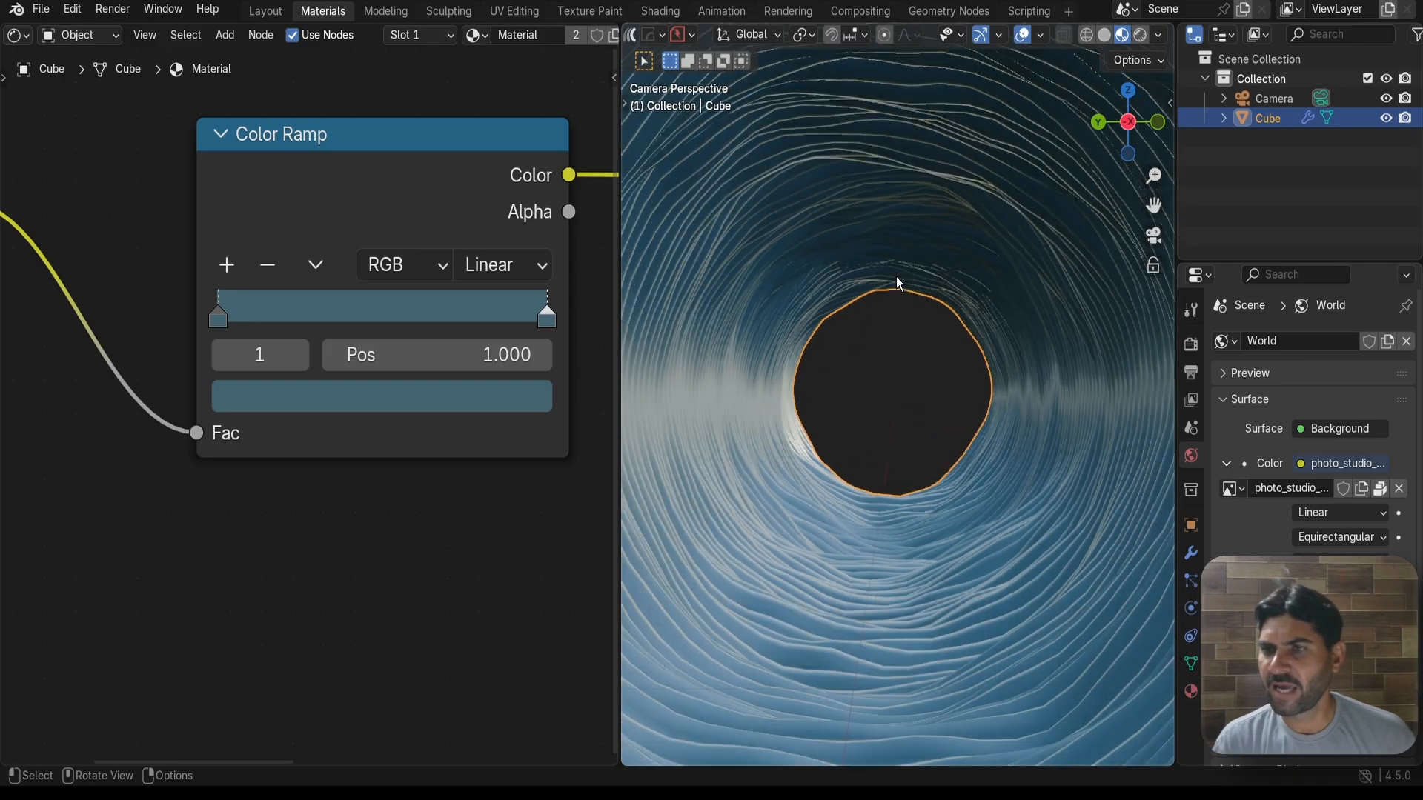
scroll(896, 277, down, 1)
scroll(510, 528, down, 4)
scroll(454, 532, up, 1)
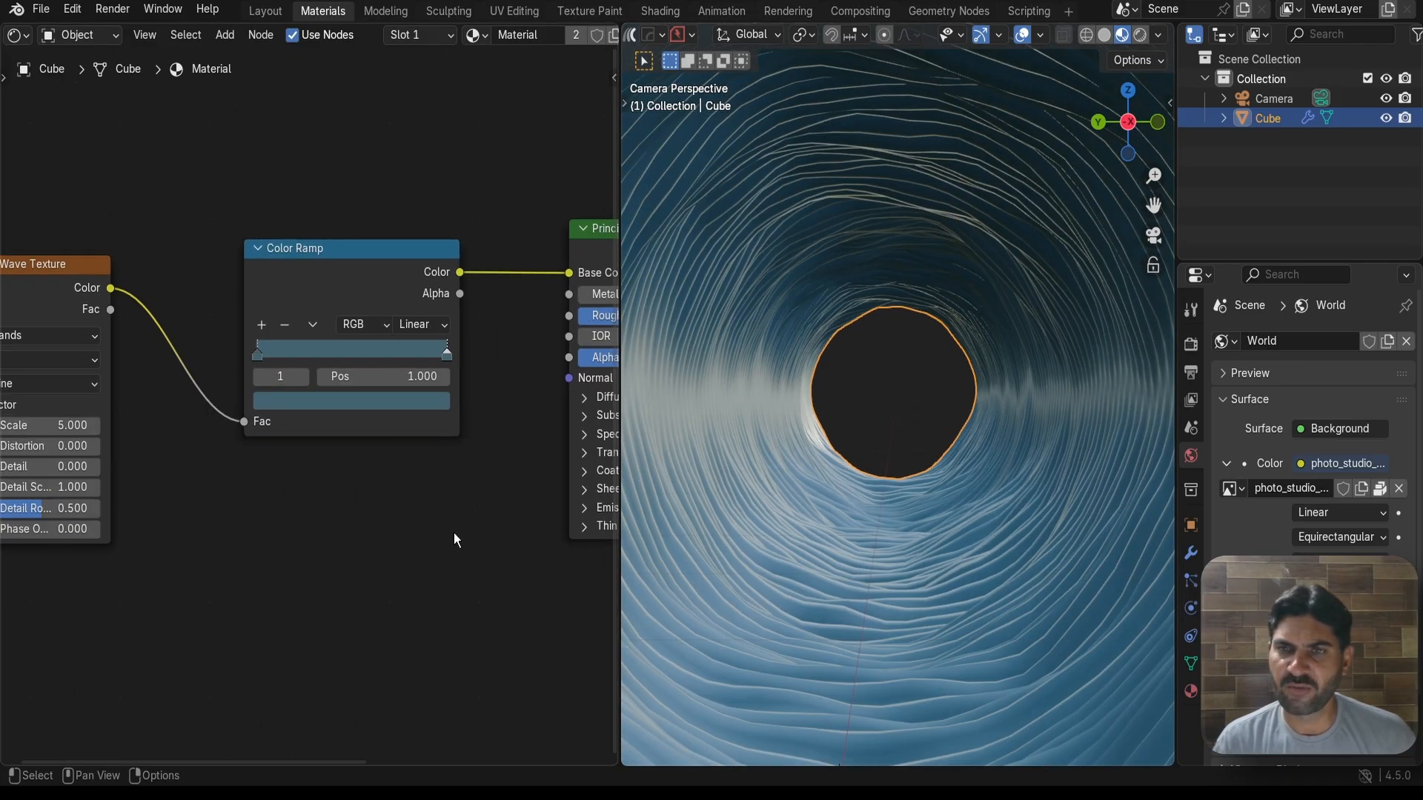
middle_drag(453, 532, 208, 527)
scroll(406, 362, up, 5)
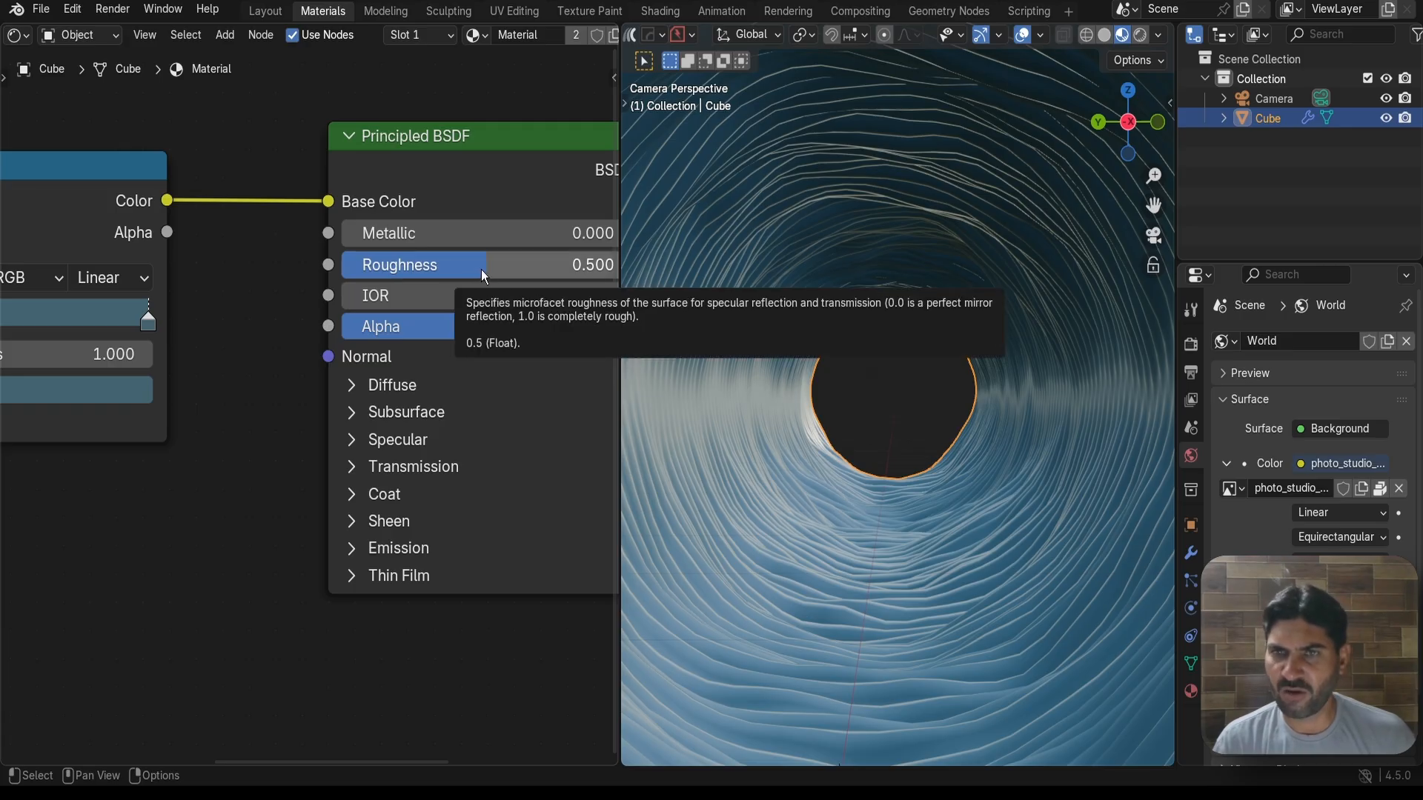
drag(481, 269, 445, 266)
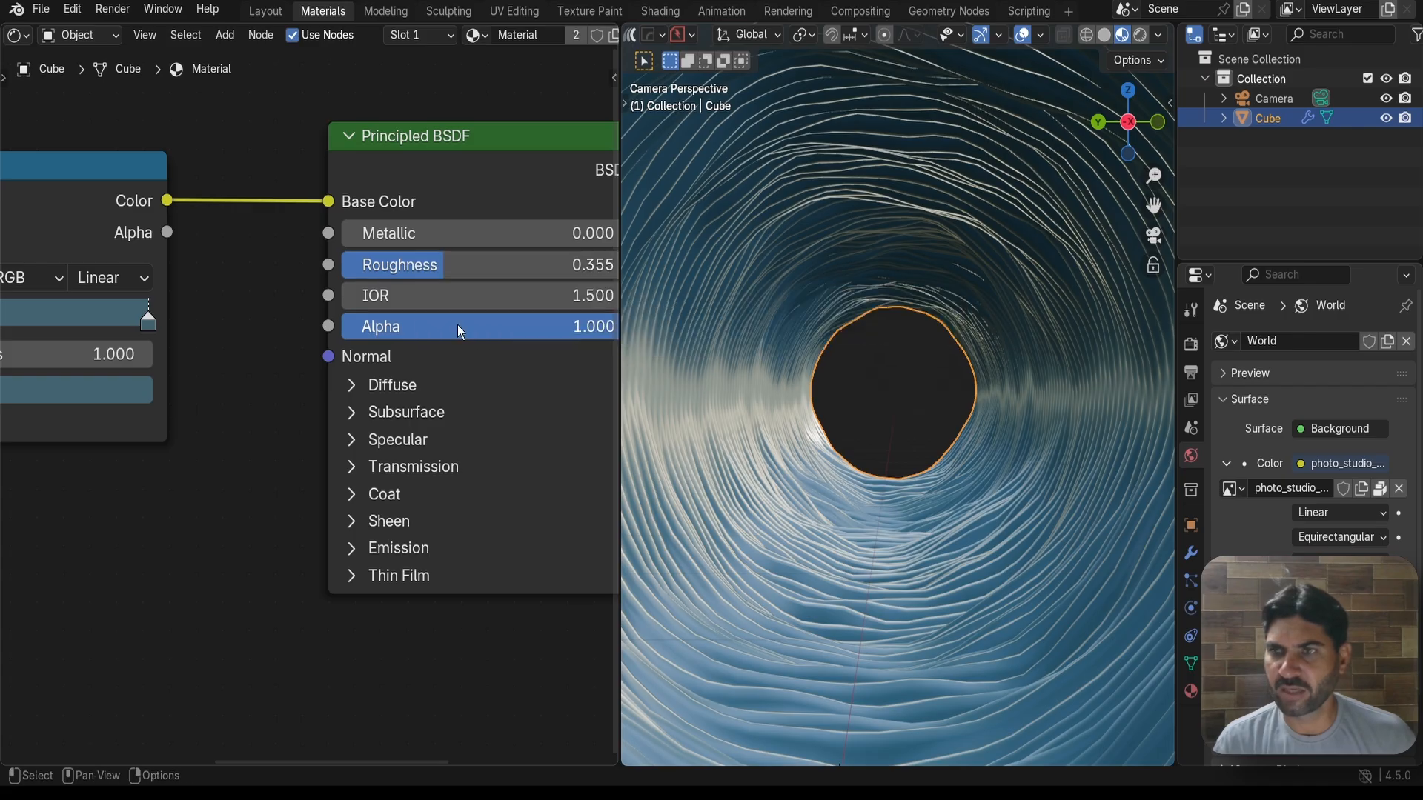
Examine the shaded pipe in the camera view and from outside, around its open end with the camera
scroll(897, 457, down, 4)
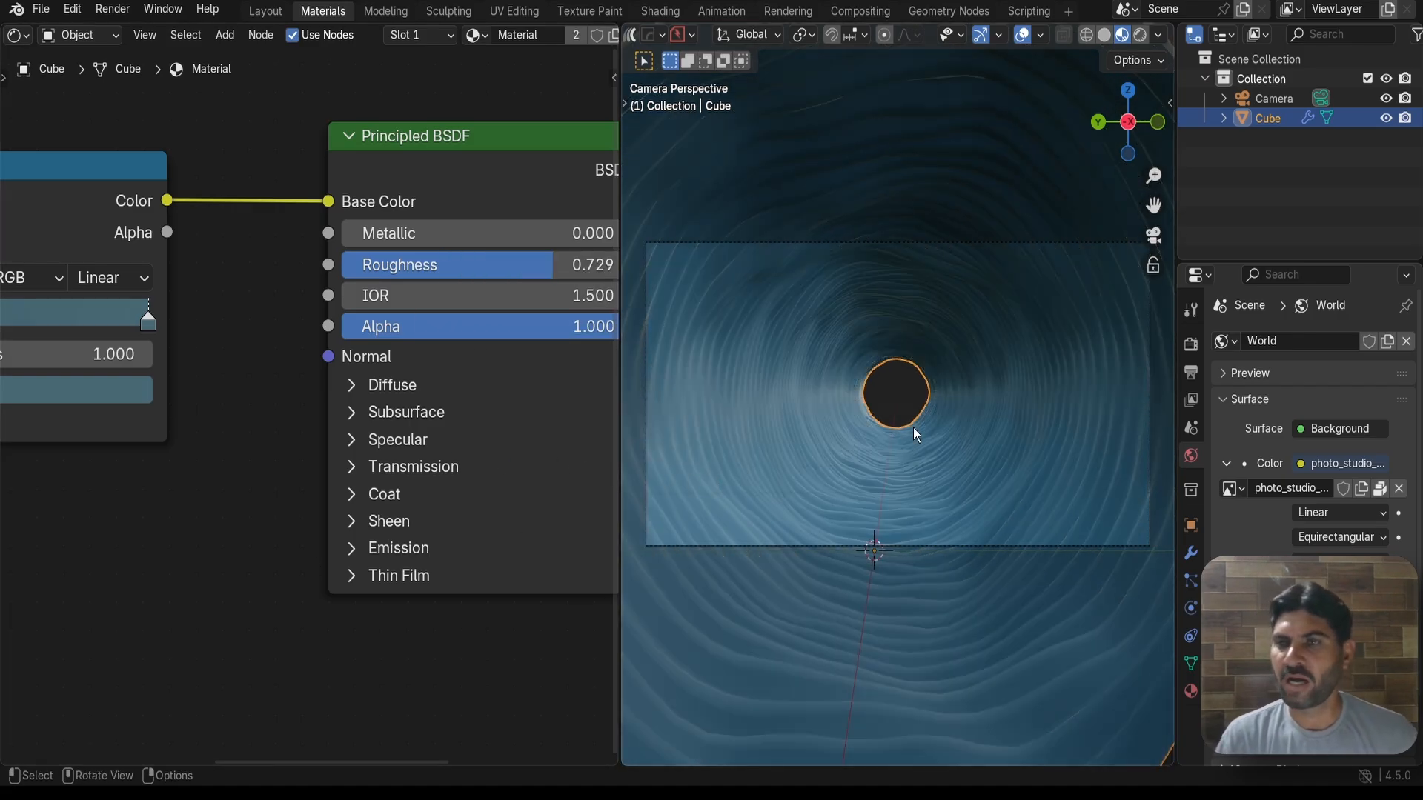
scroll(931, 439, down, 4)
mouse_move(913, 429)
middle_down()
mouse_move(931, 439)
mouse_move(918, 446)
middle_up()
scroll(922, 442, down, 8)
middle_drag(786, 434, 712, 452)
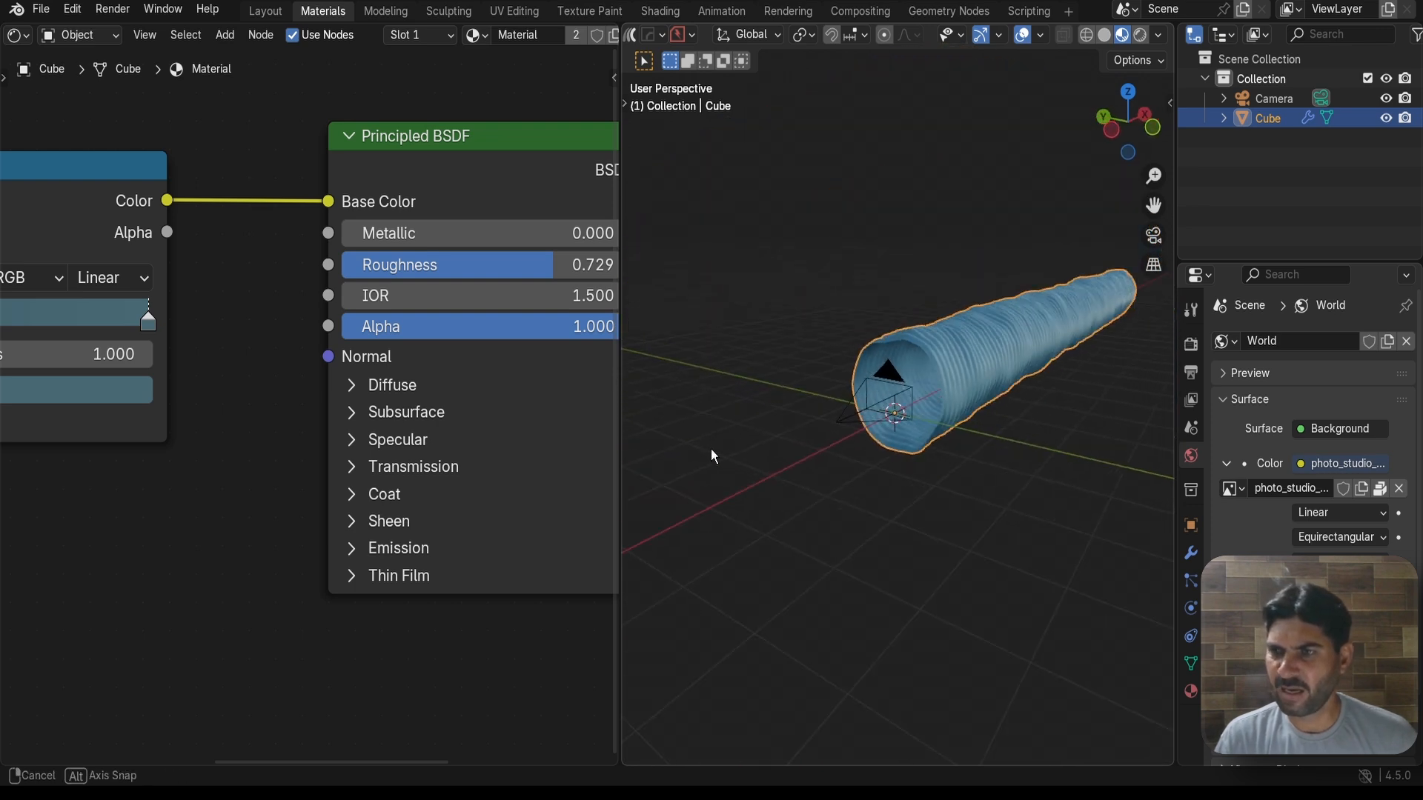
middle_drag(1124, 322, 965, 354)
scroll(965, 354, up, 5)
scroll(963, 353, down, 2)
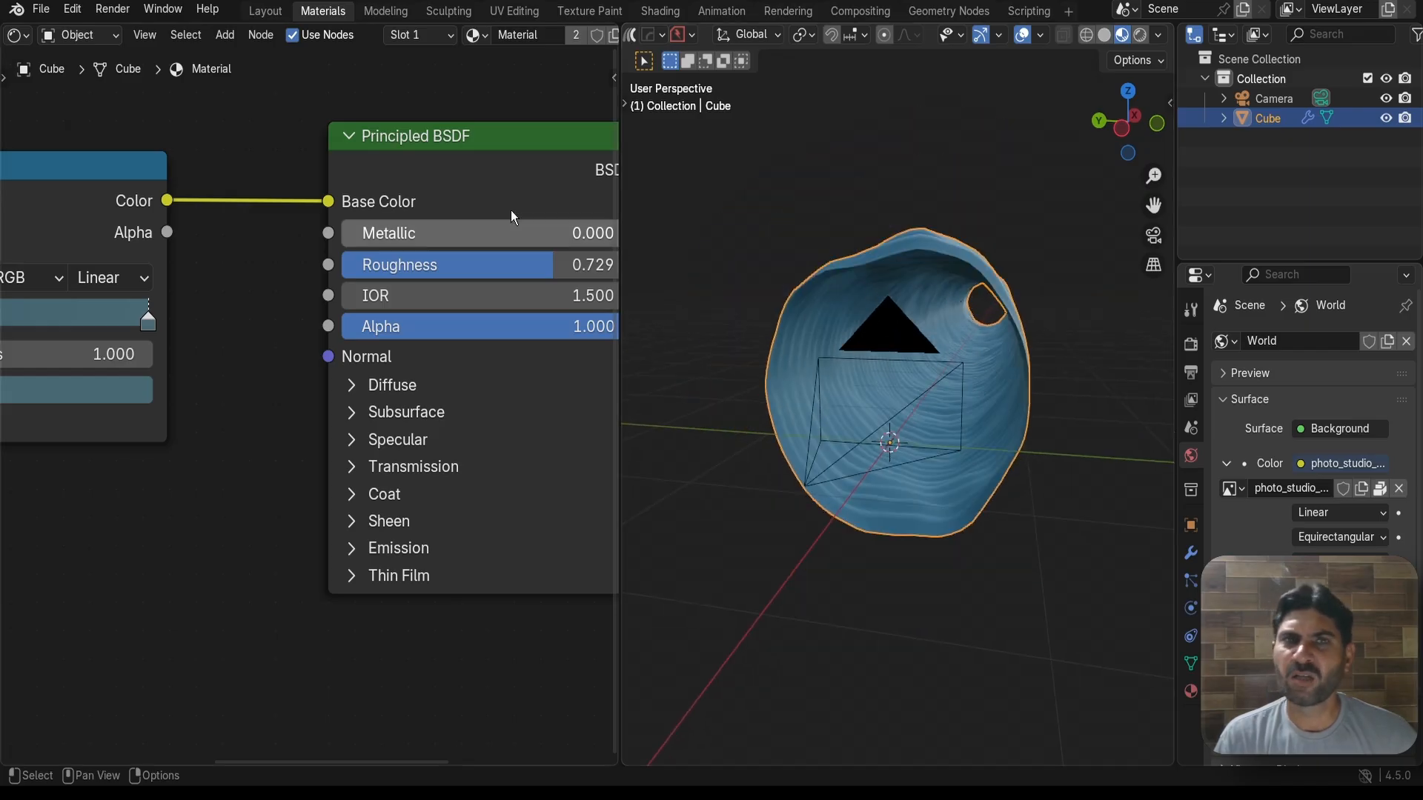
Switch to the Layout workspace and add a plane mesh at the pipe's near end
click(275, 14)
scroll(711, 326, down, 3)
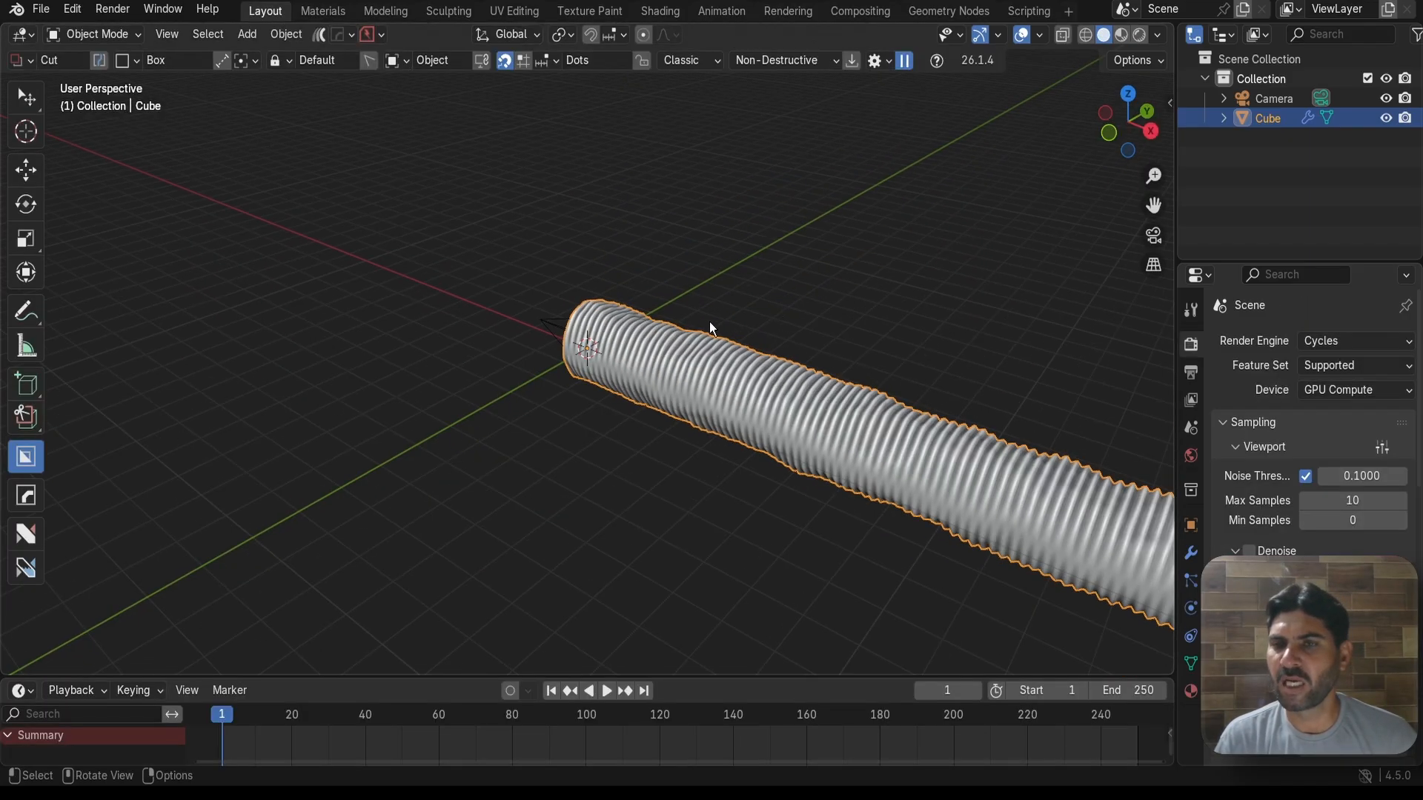
middle_drag(711, 326, 756, 375)
scroll(708, 369, up, 4)
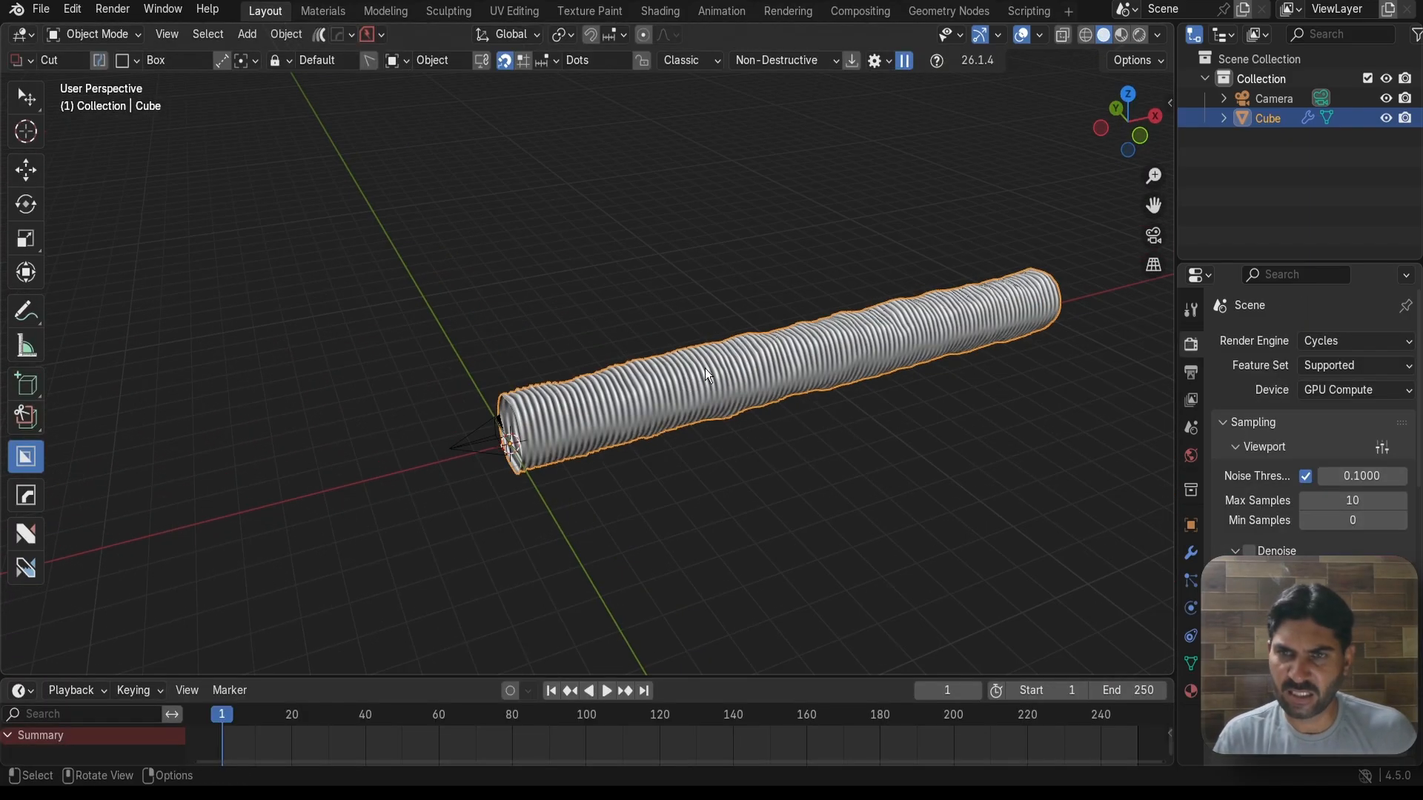
shift+middle_drag(604, 408, 584, 351)
key(shift+a)
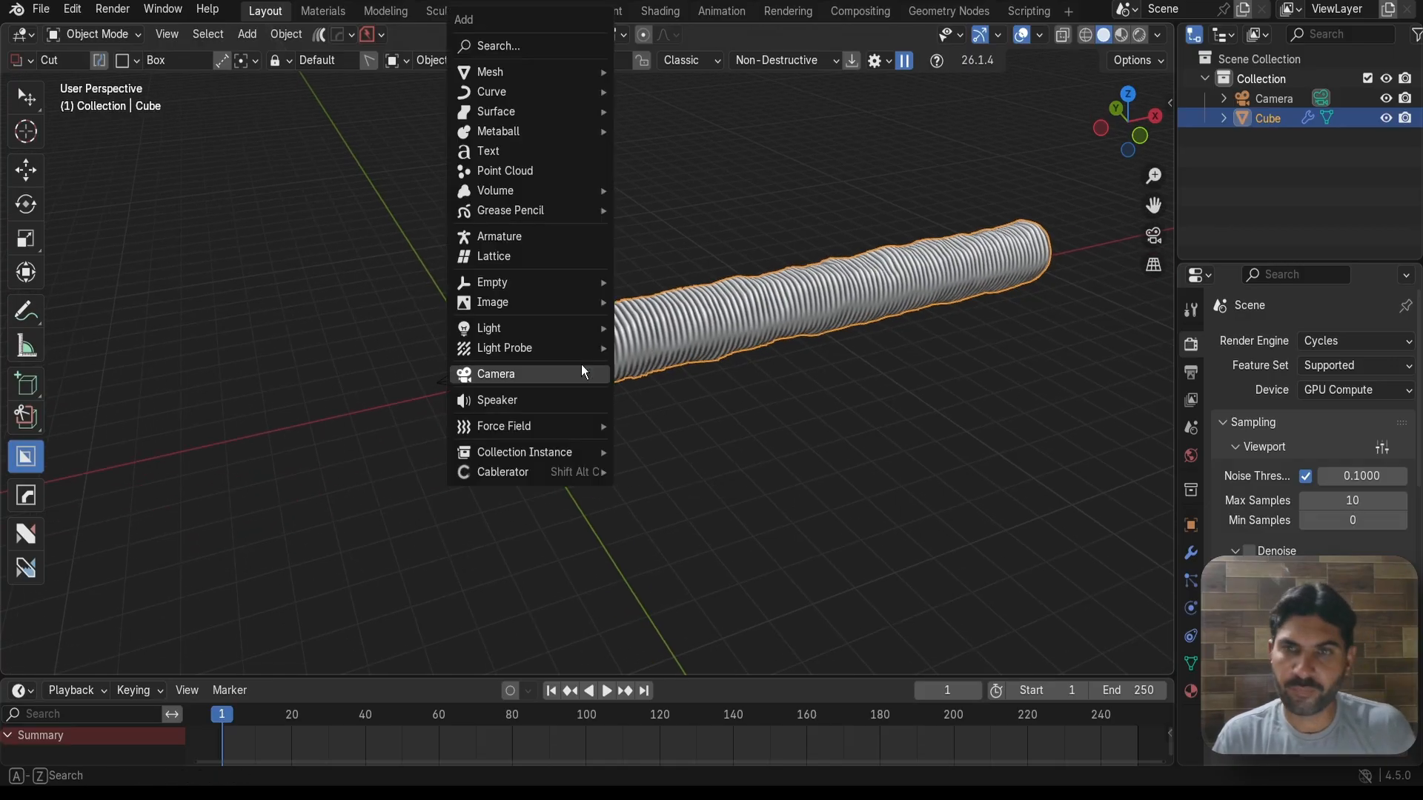
mouse_move(533, 72)
click(655, 90)
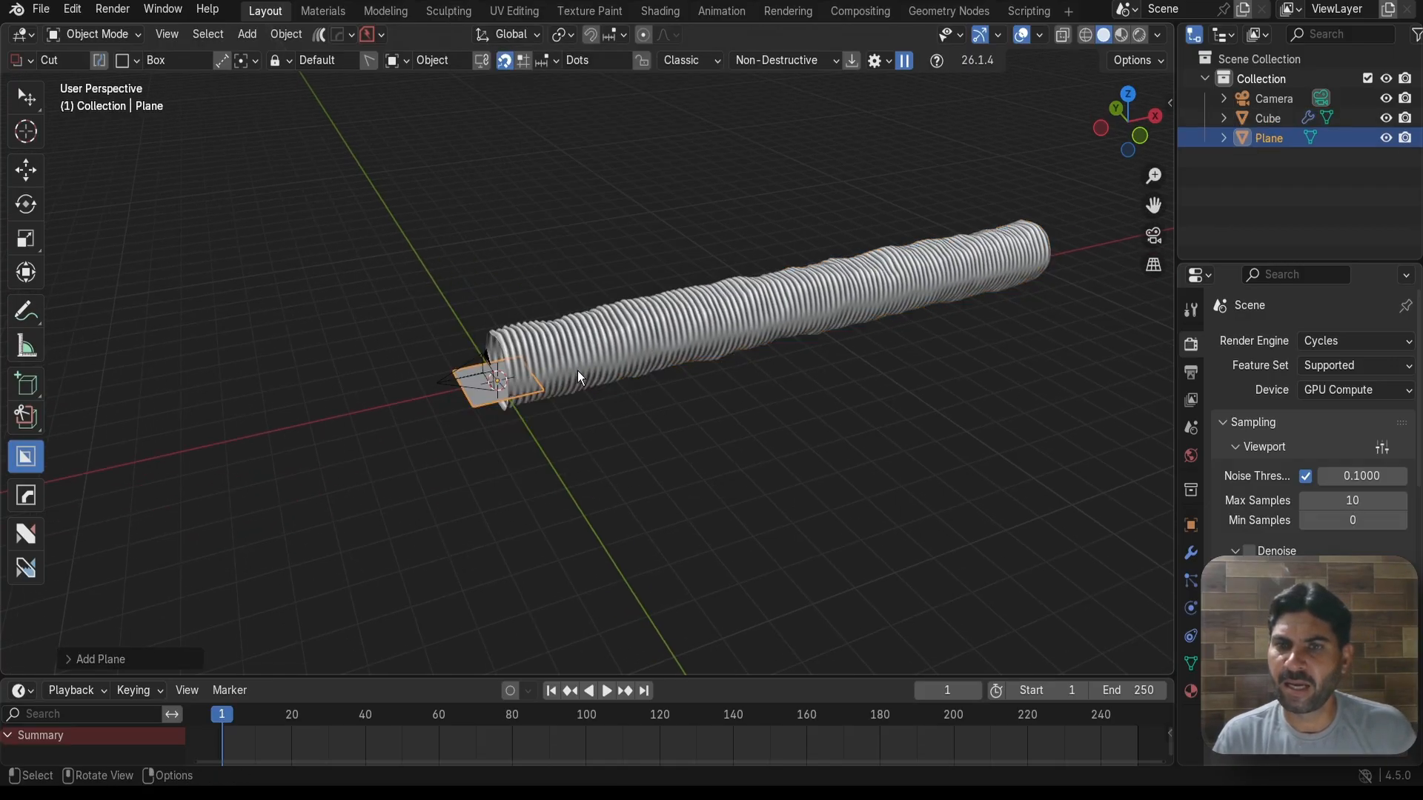
Rotate the plane 90 degrees about the global Y axis so it stands across the pipe
scroll(577, 370, up, 4)
text(ry)
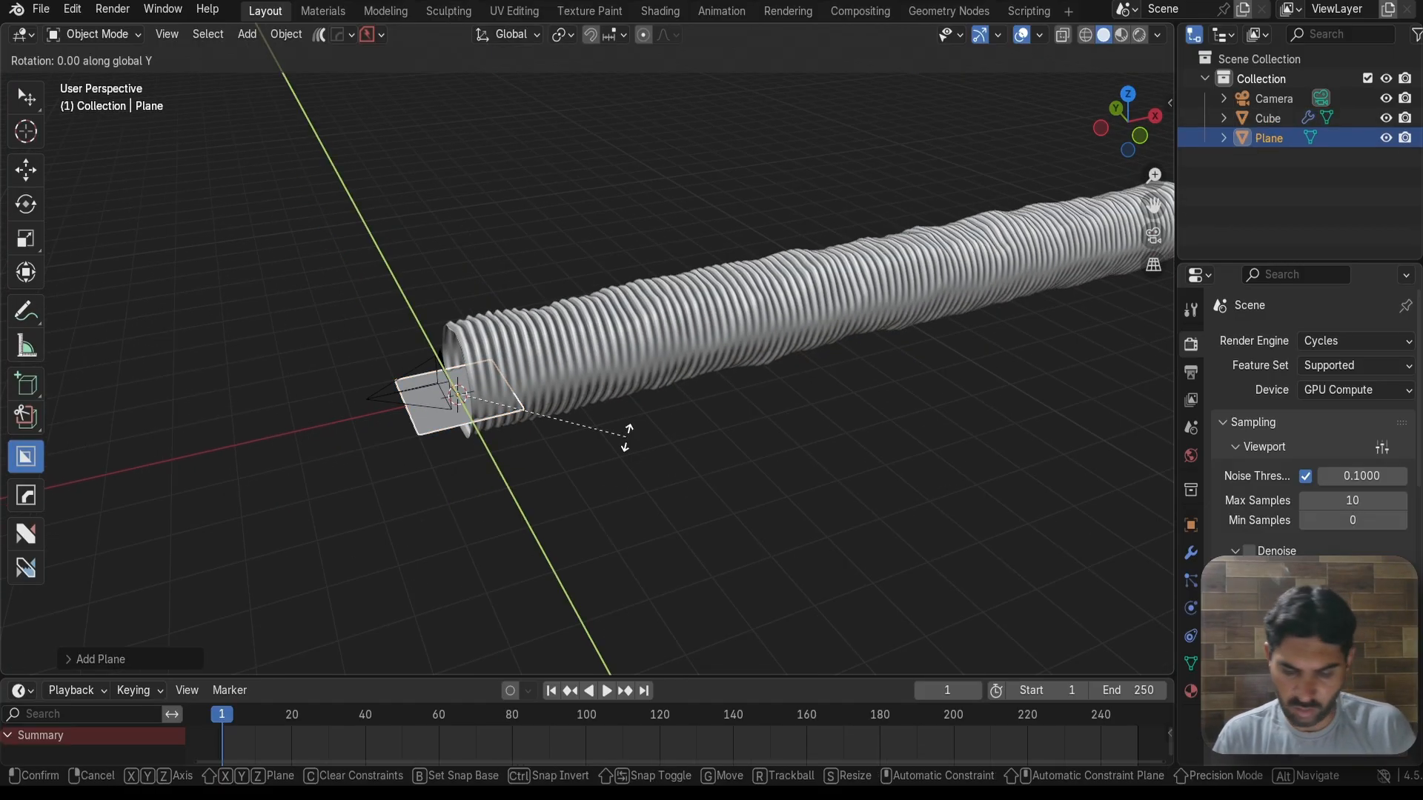
text(90)
key(Return)
Scale the plane up until it is clearly wider than the pipe opening and apply its scale
mouse_move(628, 443)
middle_down()
mouse_move(727, 456)
mouse_move(636, 469)
middle_up()
key(s)
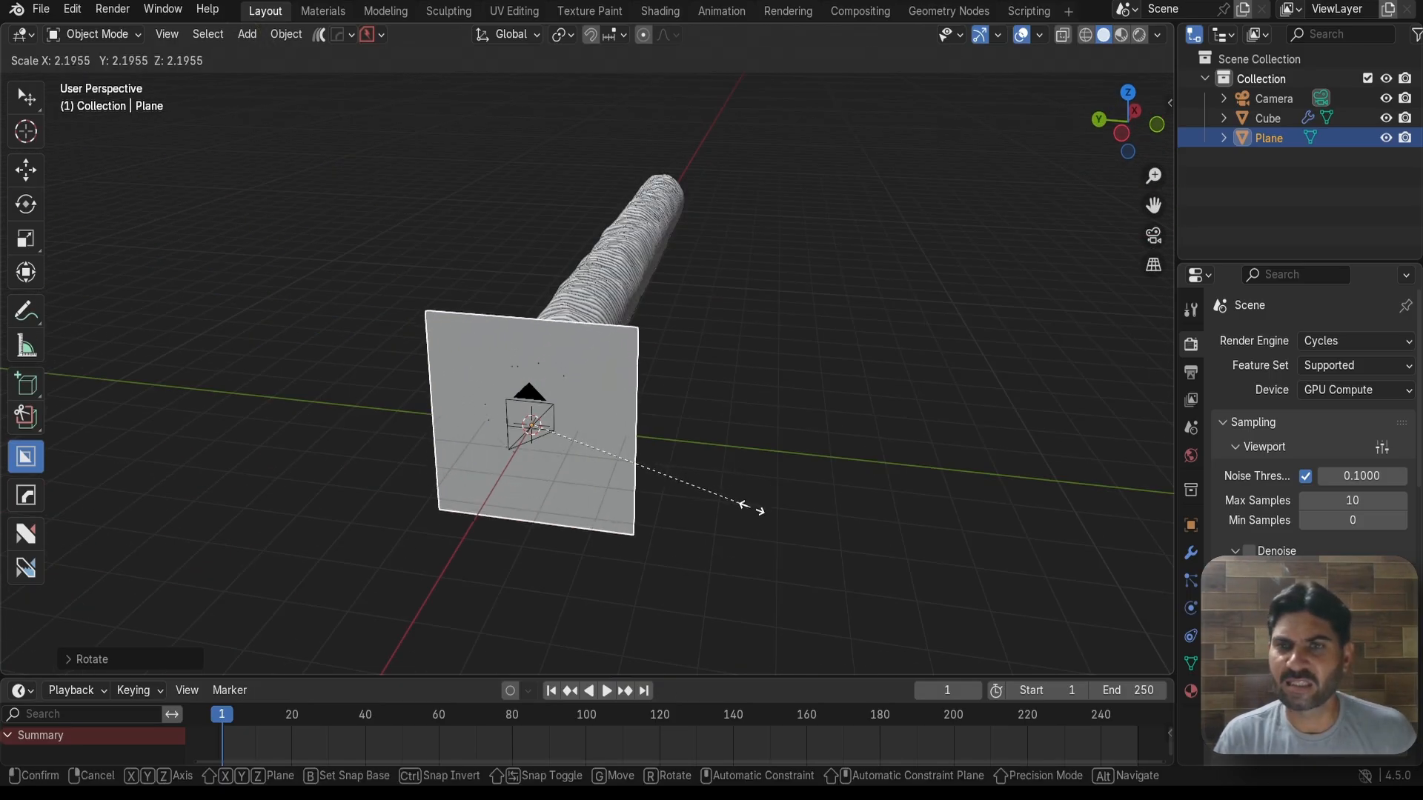
click(804, 535)
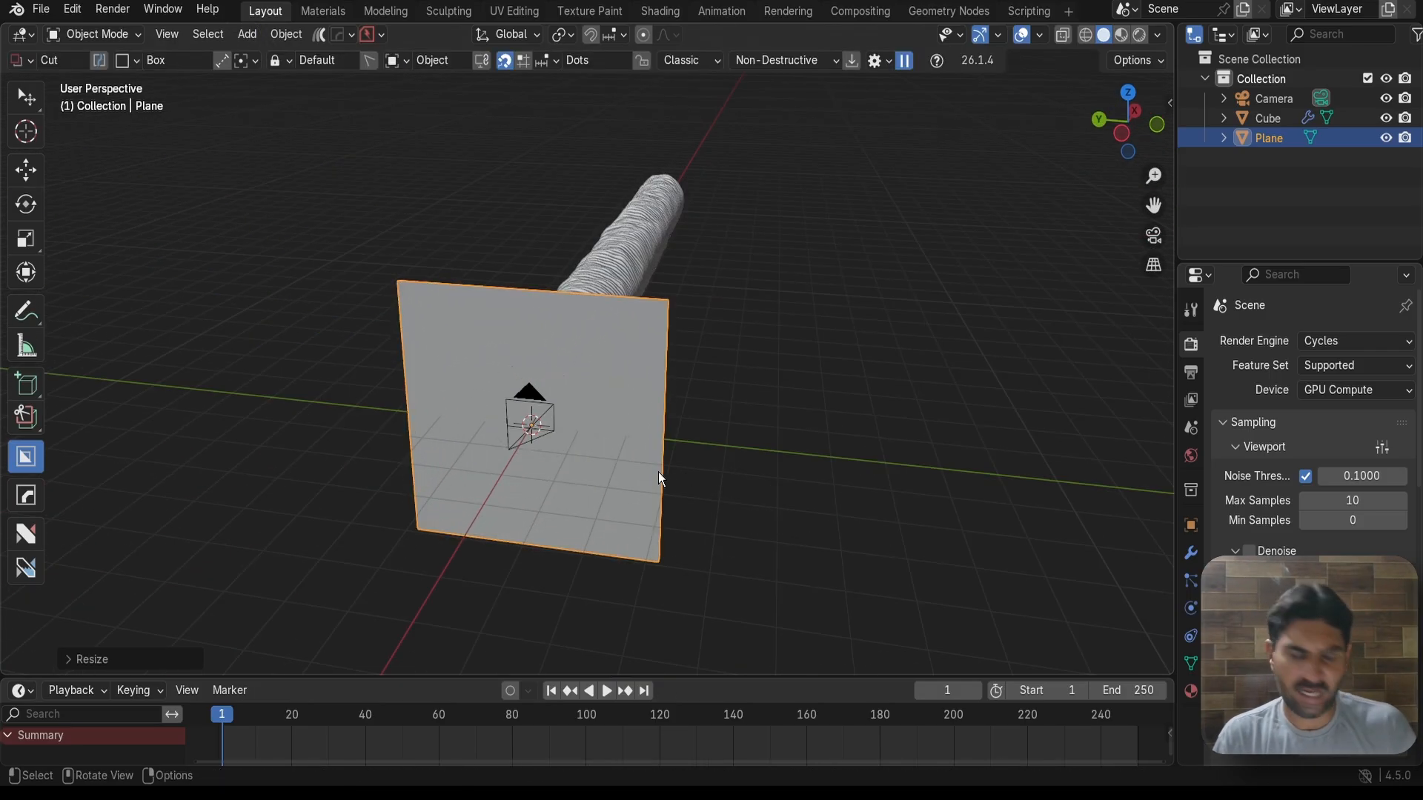
key(ctrl+a)
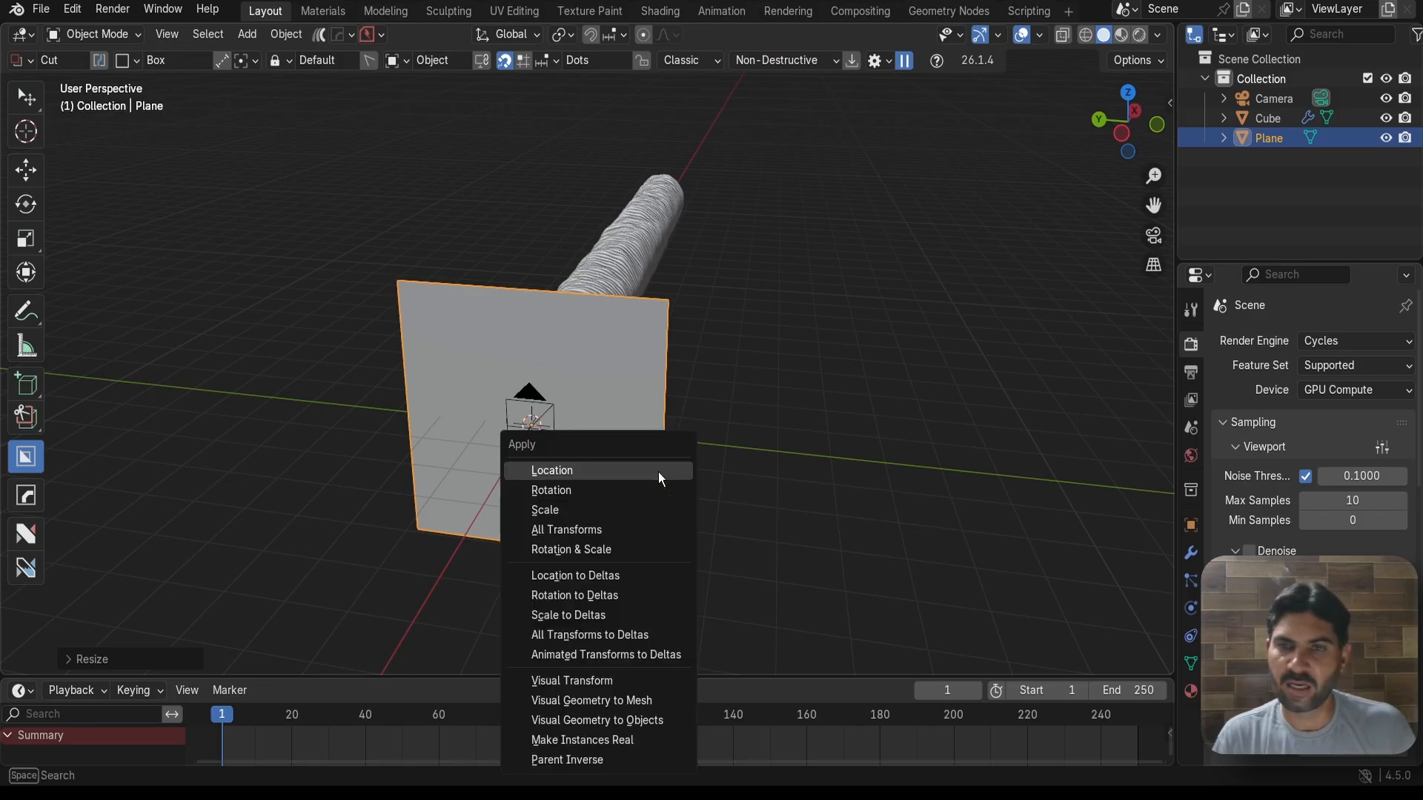
click(620, 510)
Move the plane about 21 m along the X axis to close off the pipe's far end
scroll(750, 400, down, 3)
middle_drag(750, 400, 590, 437)
scroll(567, 444, up, 2)
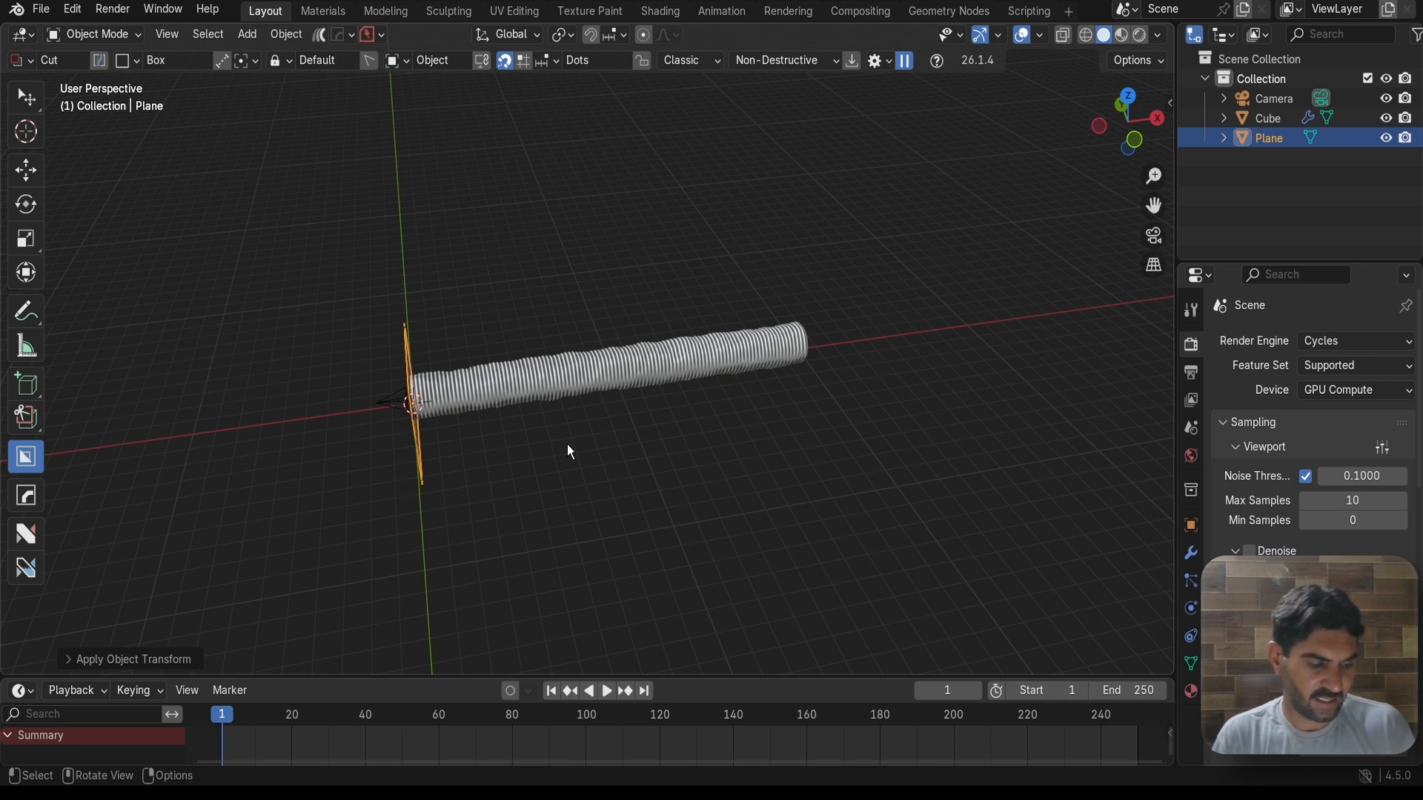
key(g)
key(x)
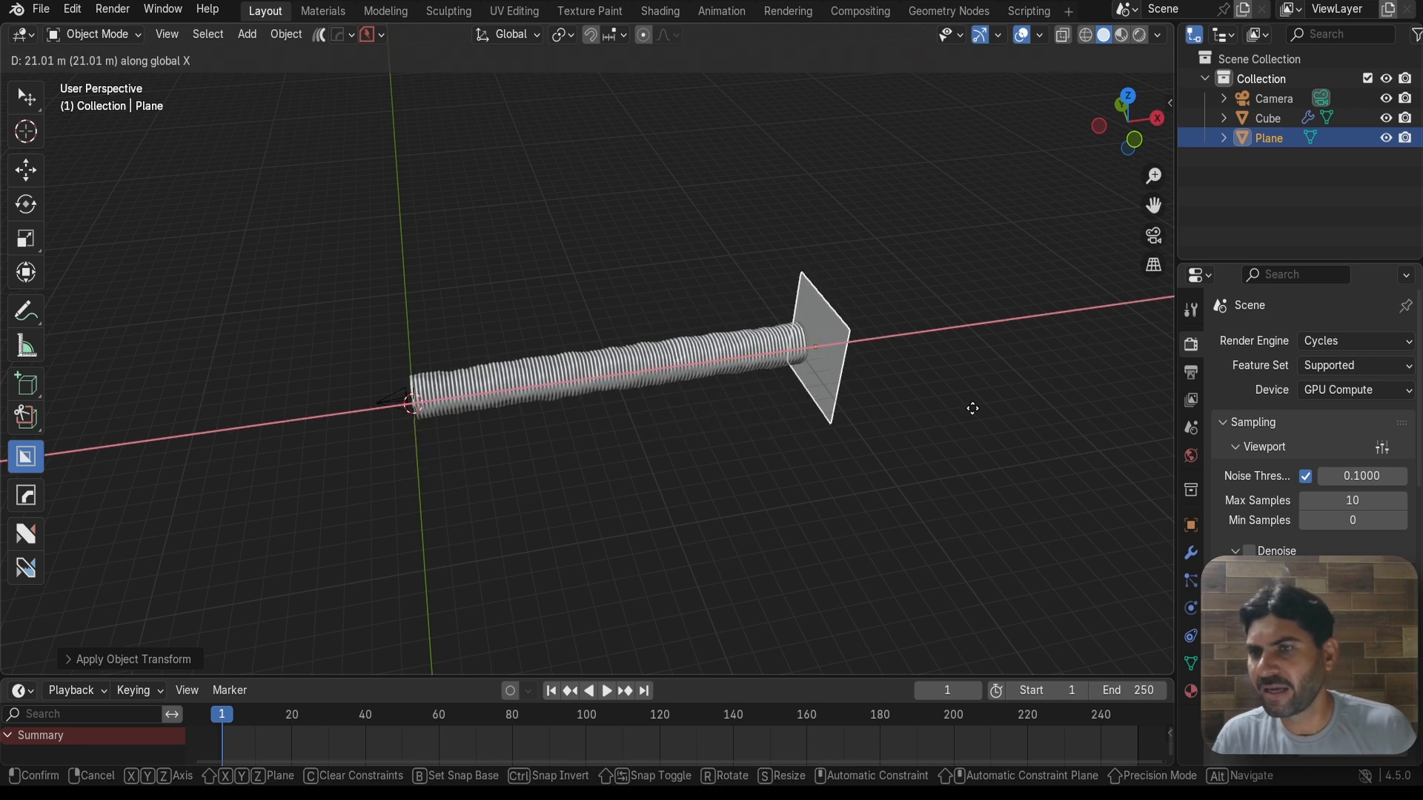
click(972, 408)
Return to the camera view and give the plane a new material
key(KP_0)
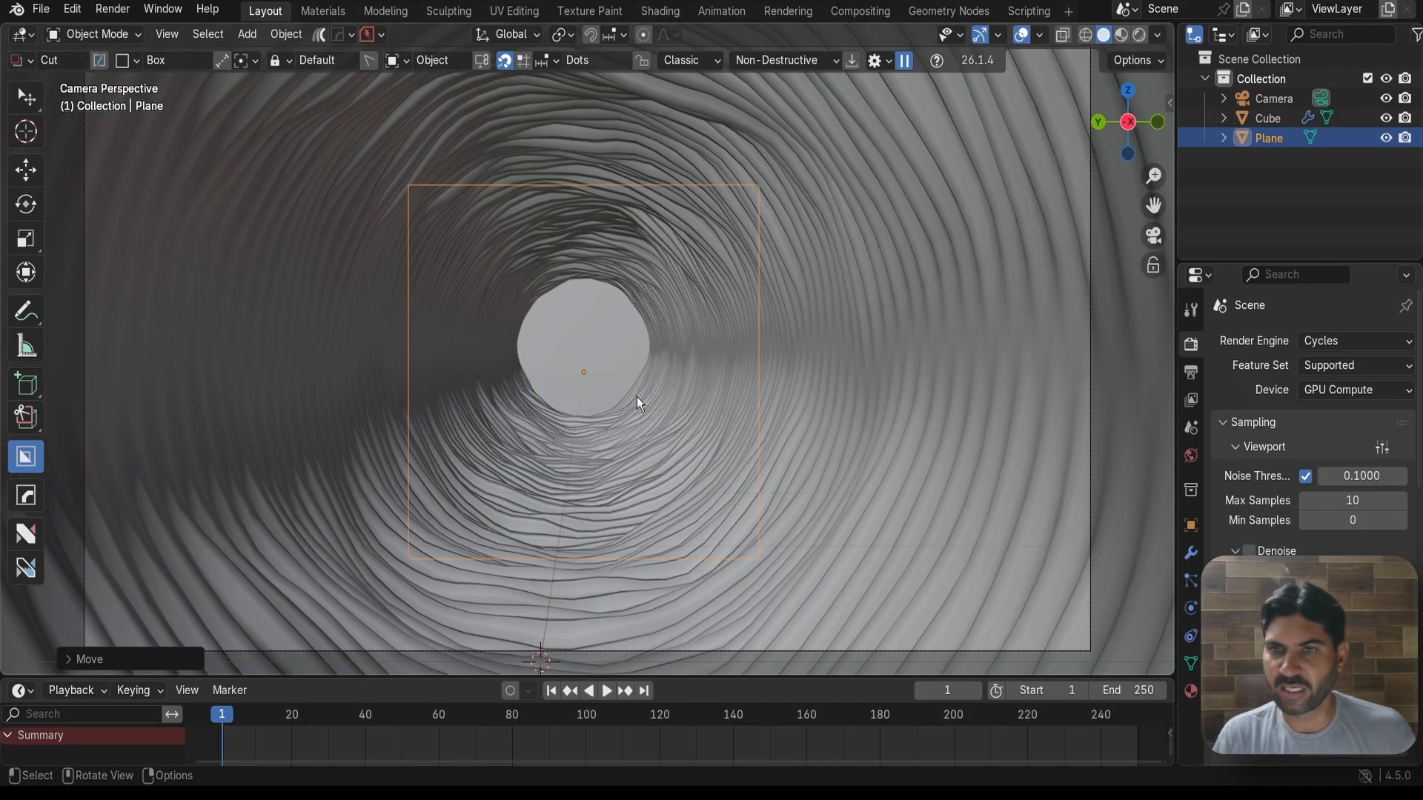
scroll(638, 398, down, 2)
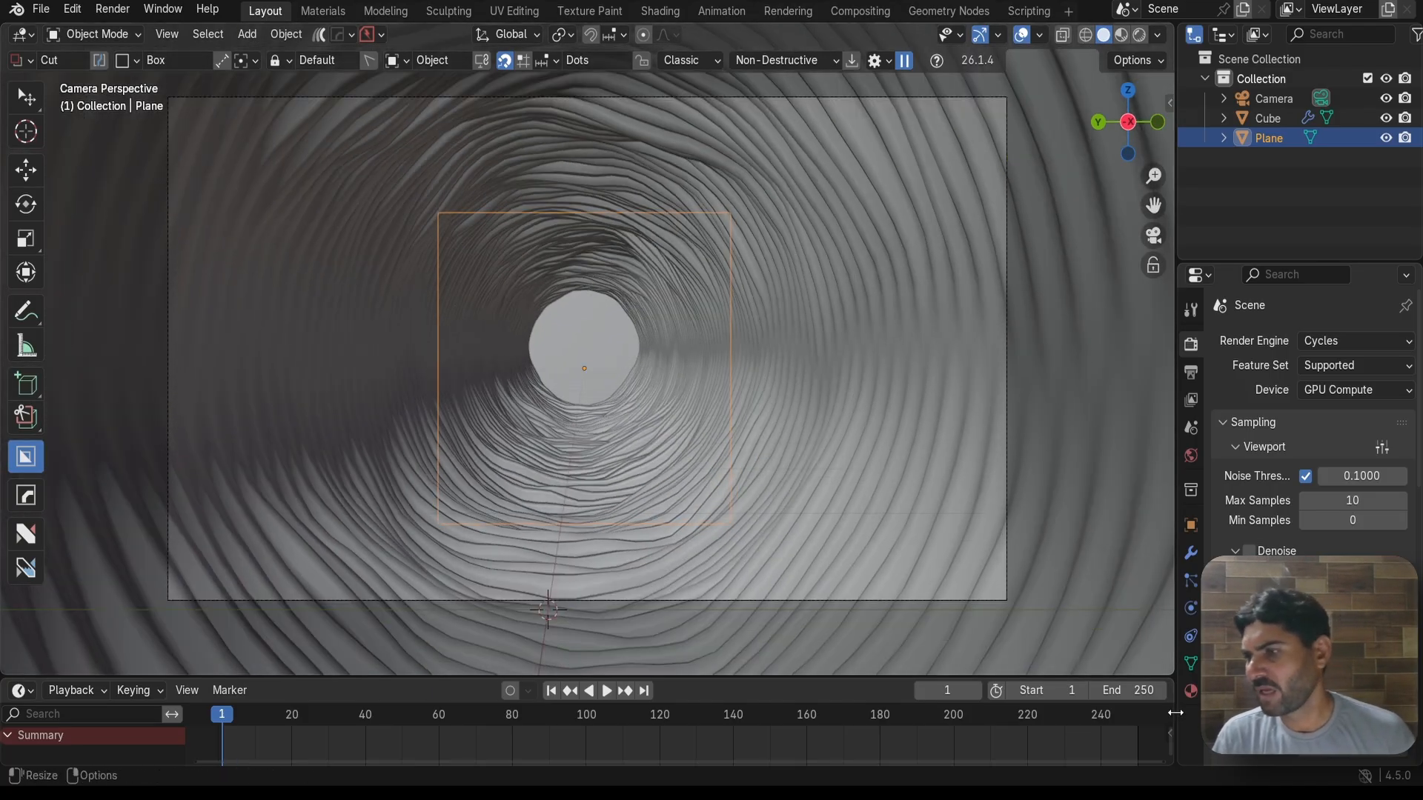
click(1191, 691)
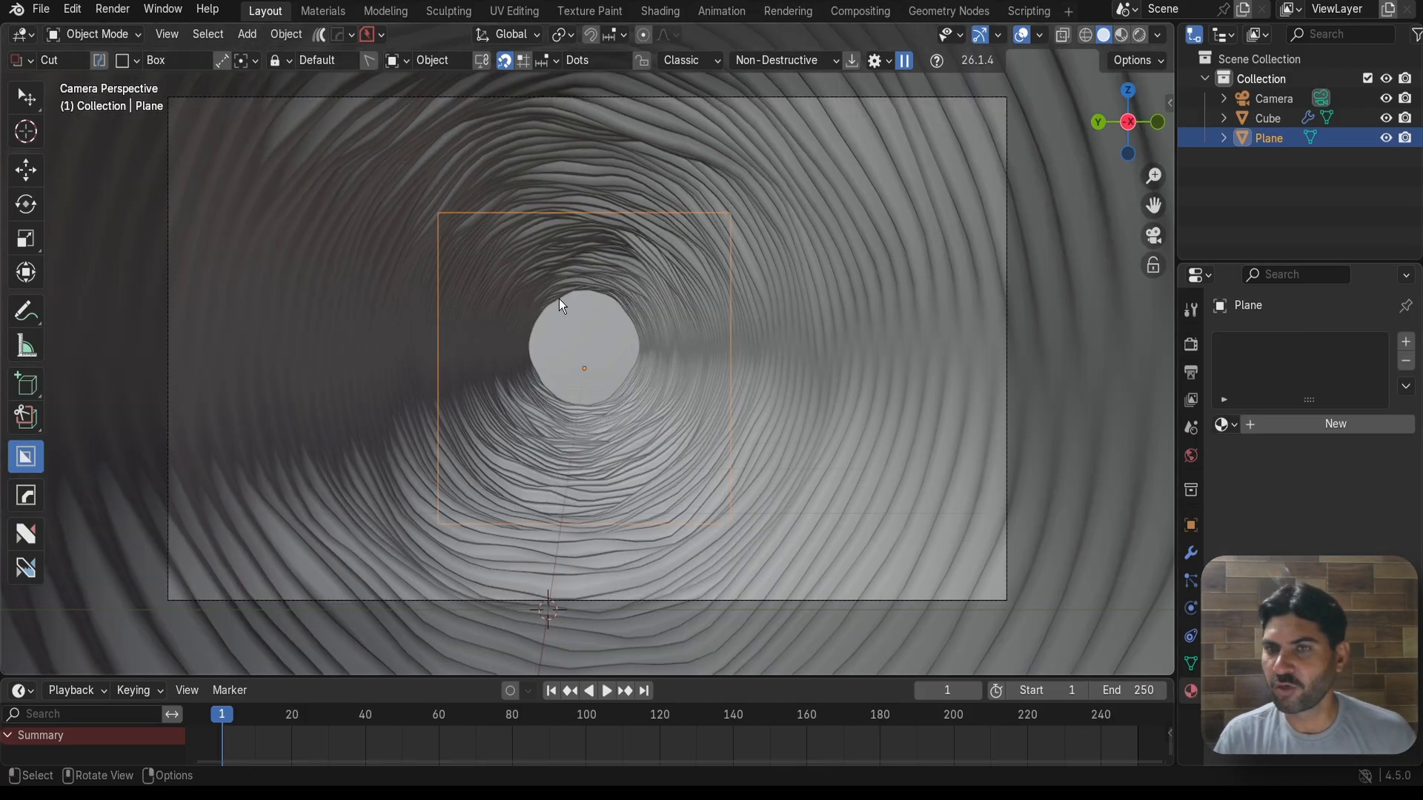
click(1318, 428)
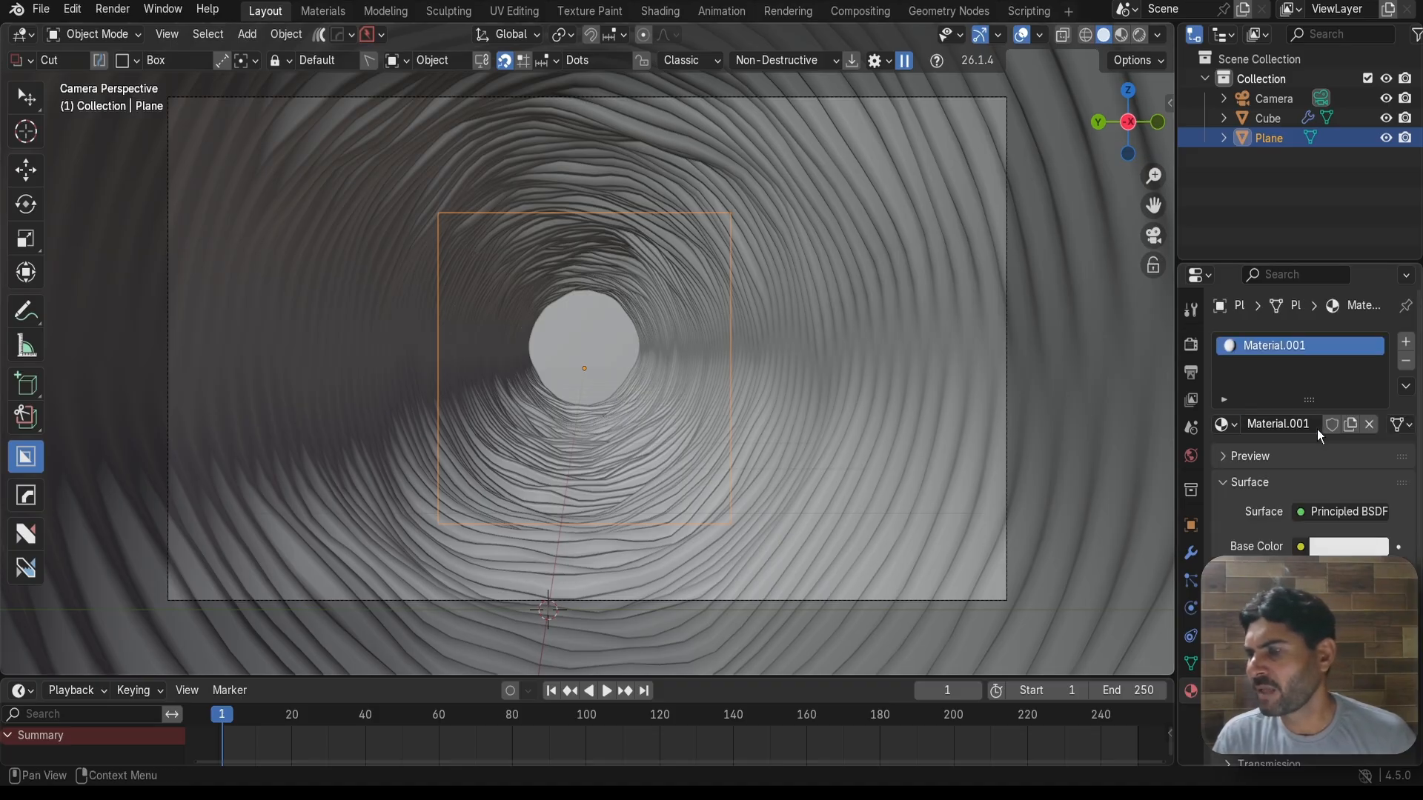
Change the plane material's surface shader to Emission and show the camera view in Material Preview shading
click(1300, 511)
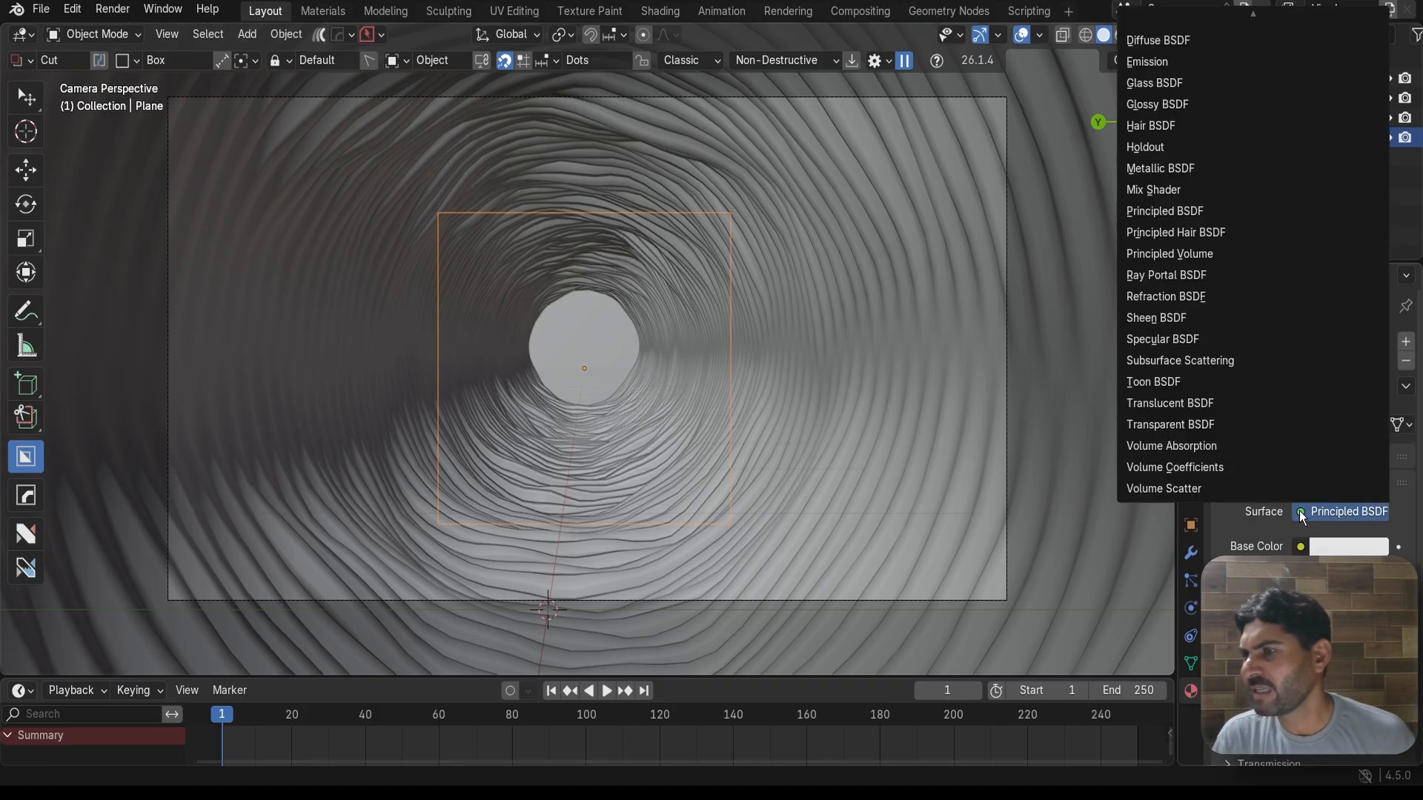
click(1159, 64)
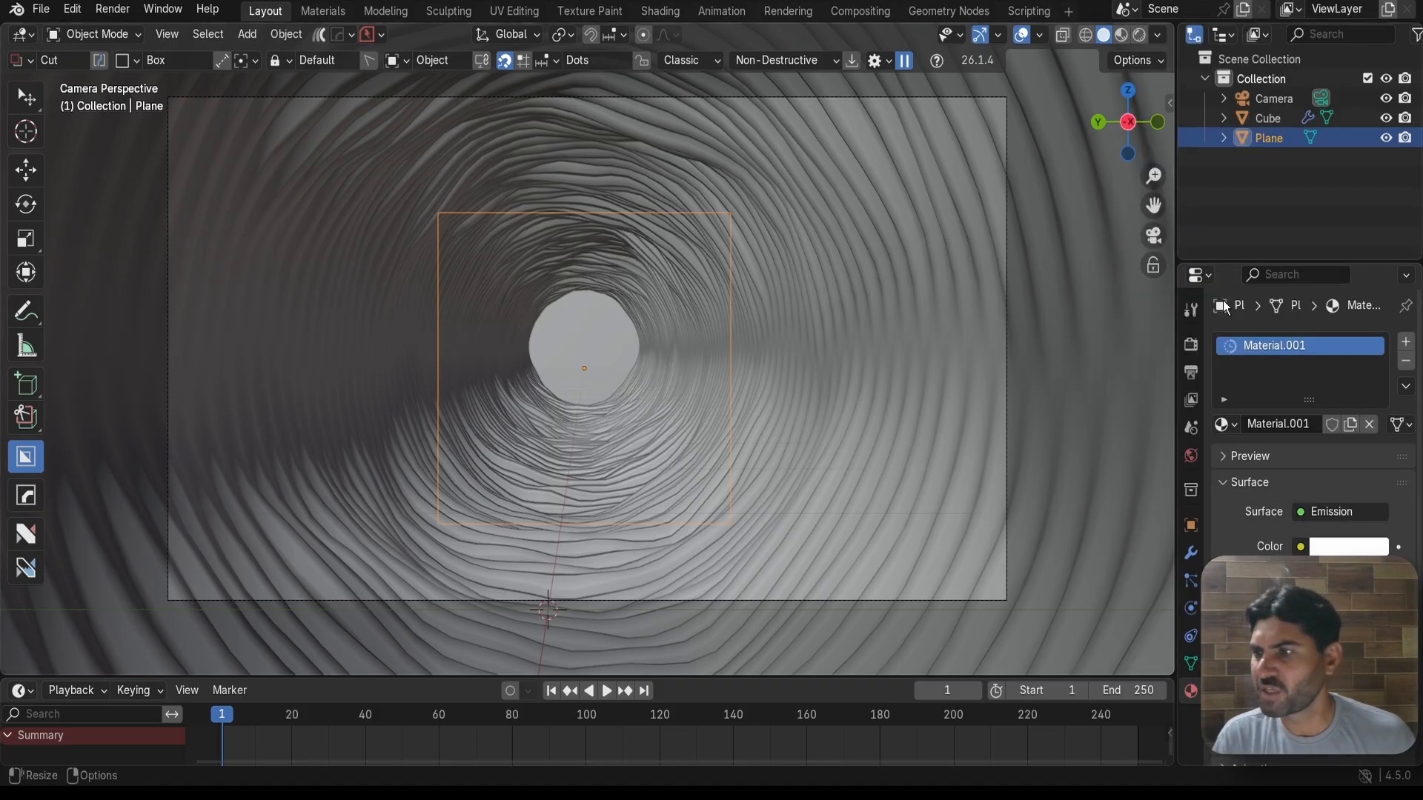
scroll(695, 404, up, 5)
scroll(617, 330, down, 3)
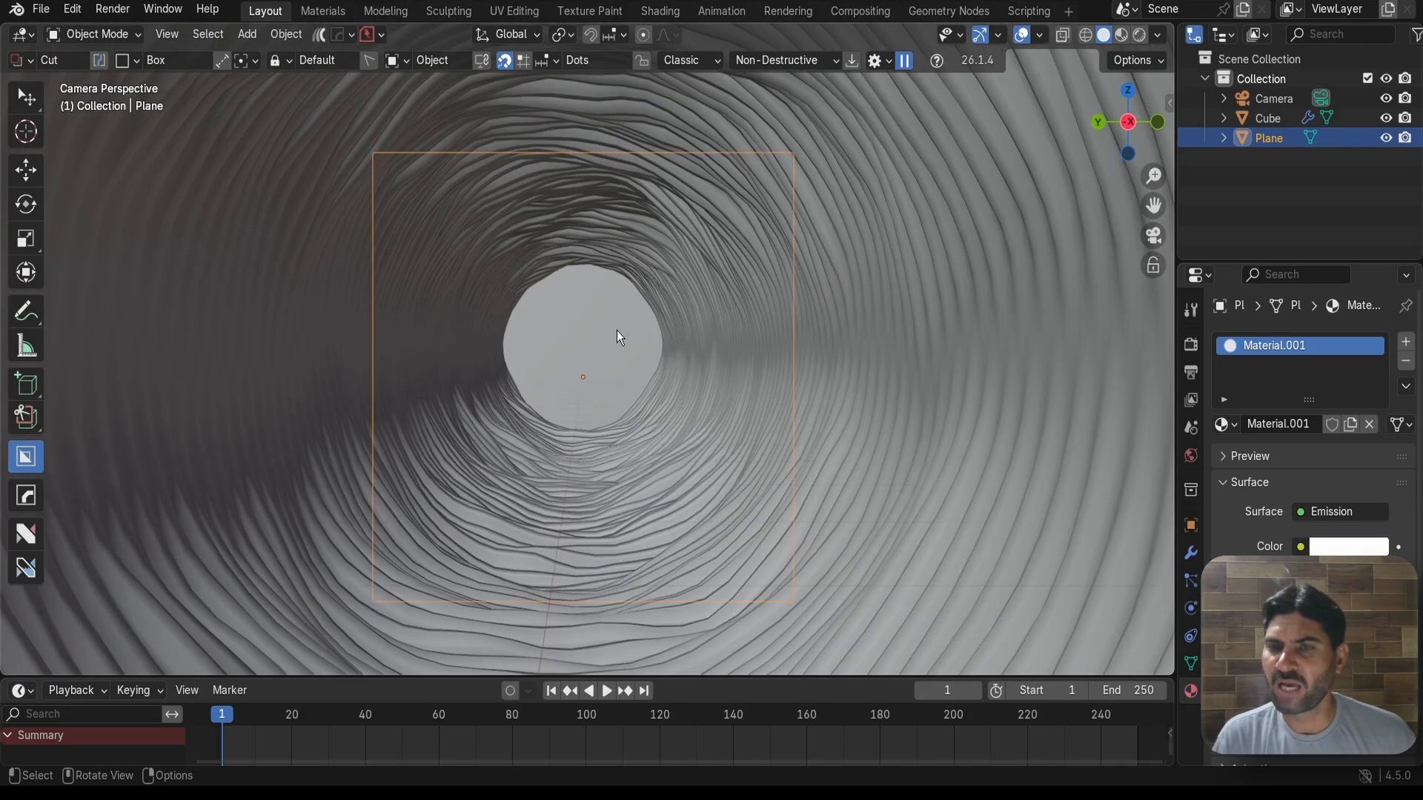
scroll(615, 327, down, 3)
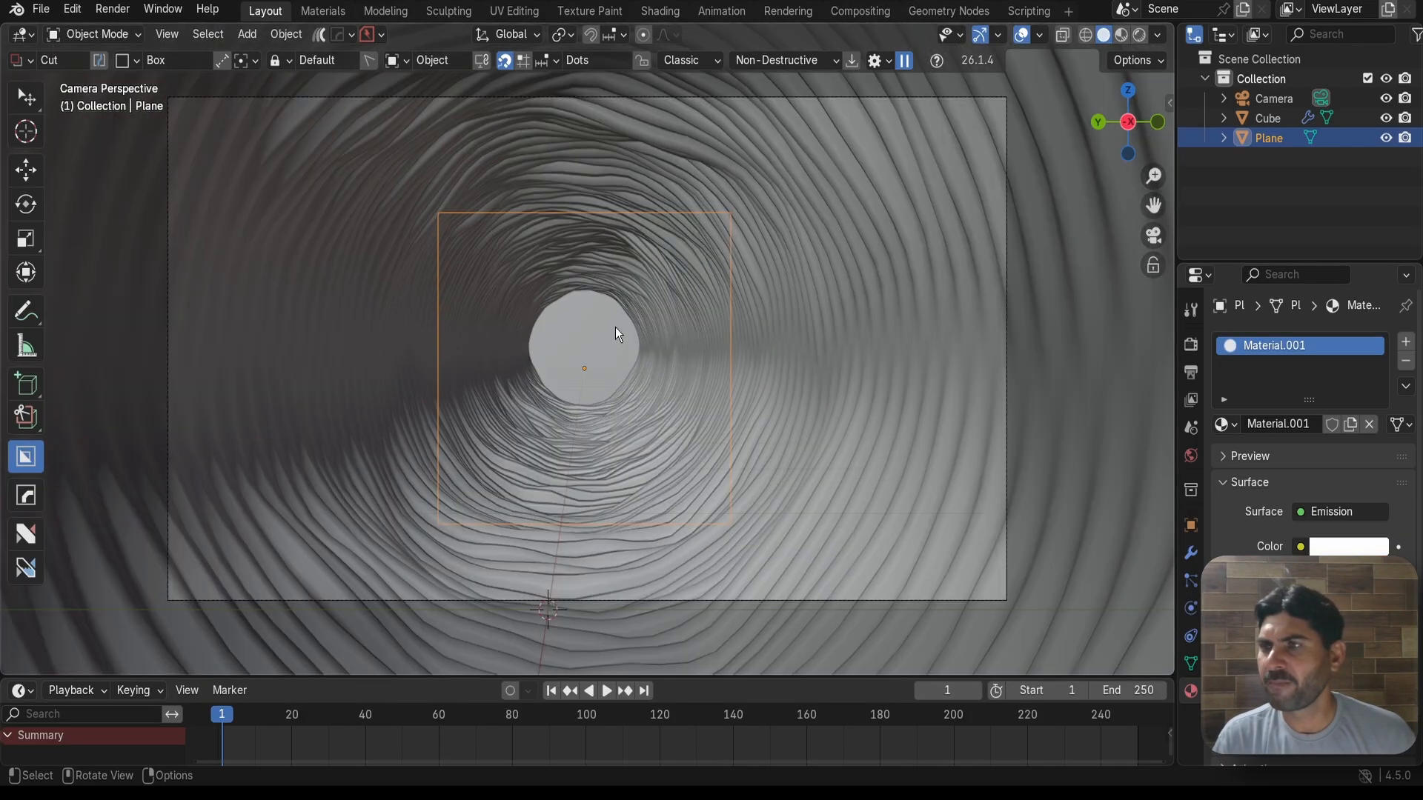
click(1121, 35)
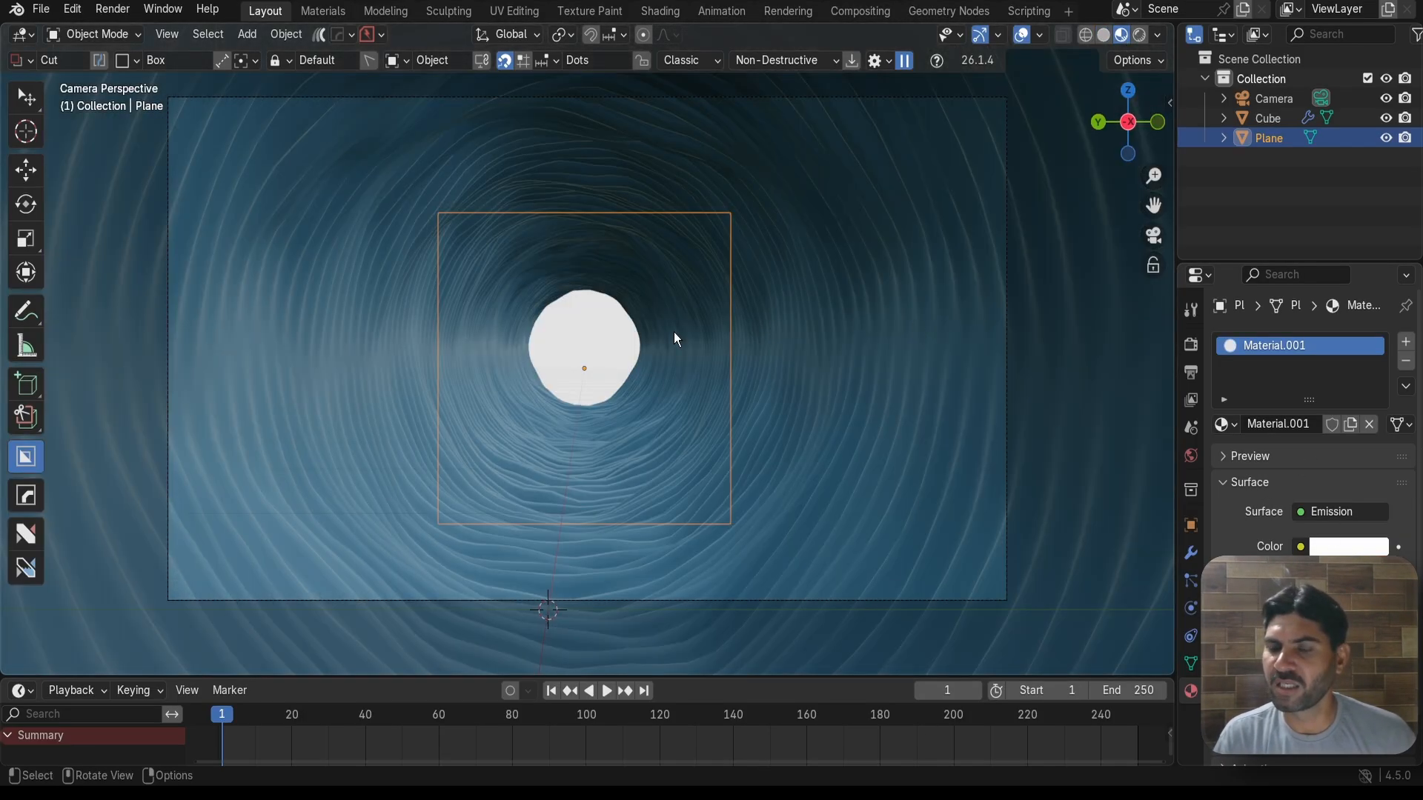
Examine the emissive plane at the pipe's far end through the camera and from outside the pipe
scroll(674, 339, up, 3)
scroll(673, 340, down, 2)
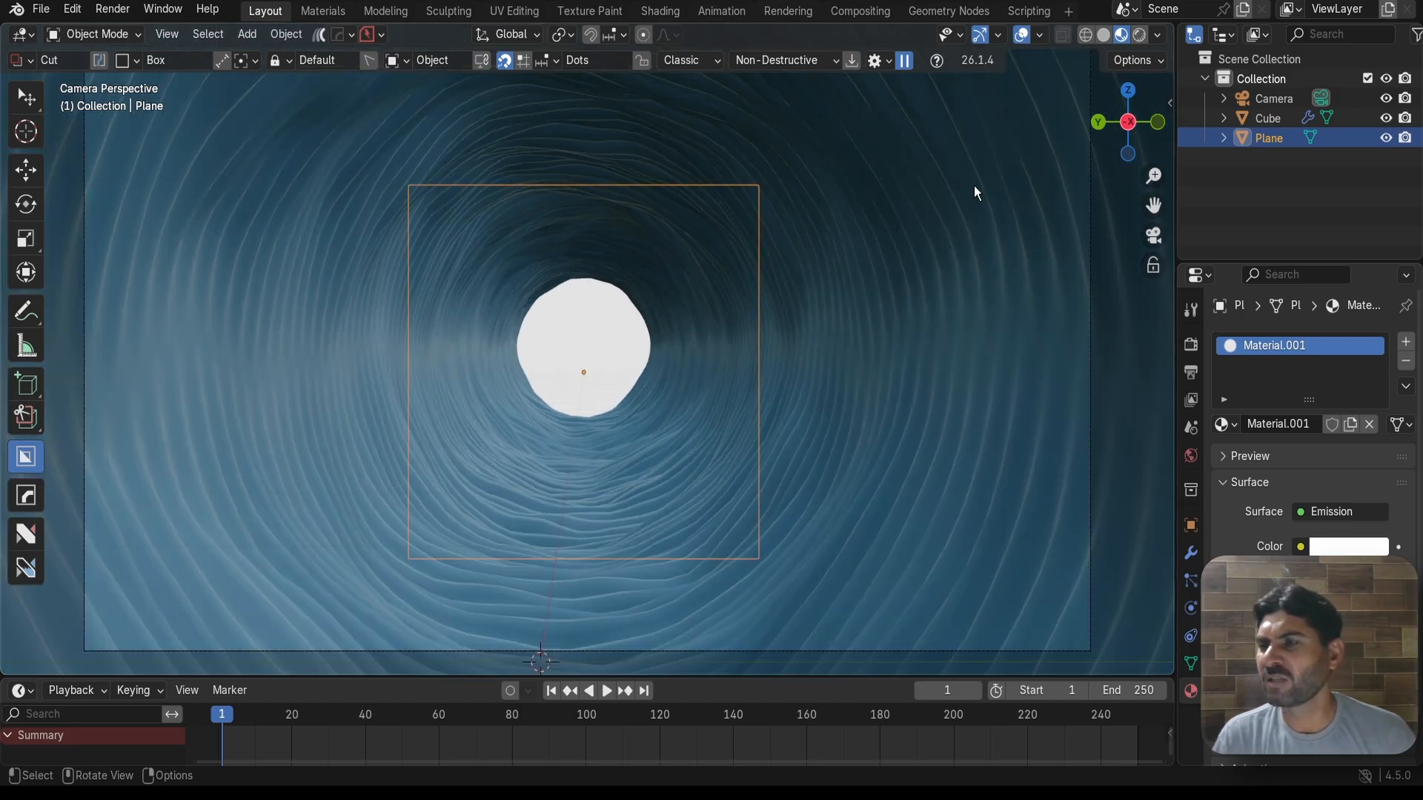
click(864, 11)
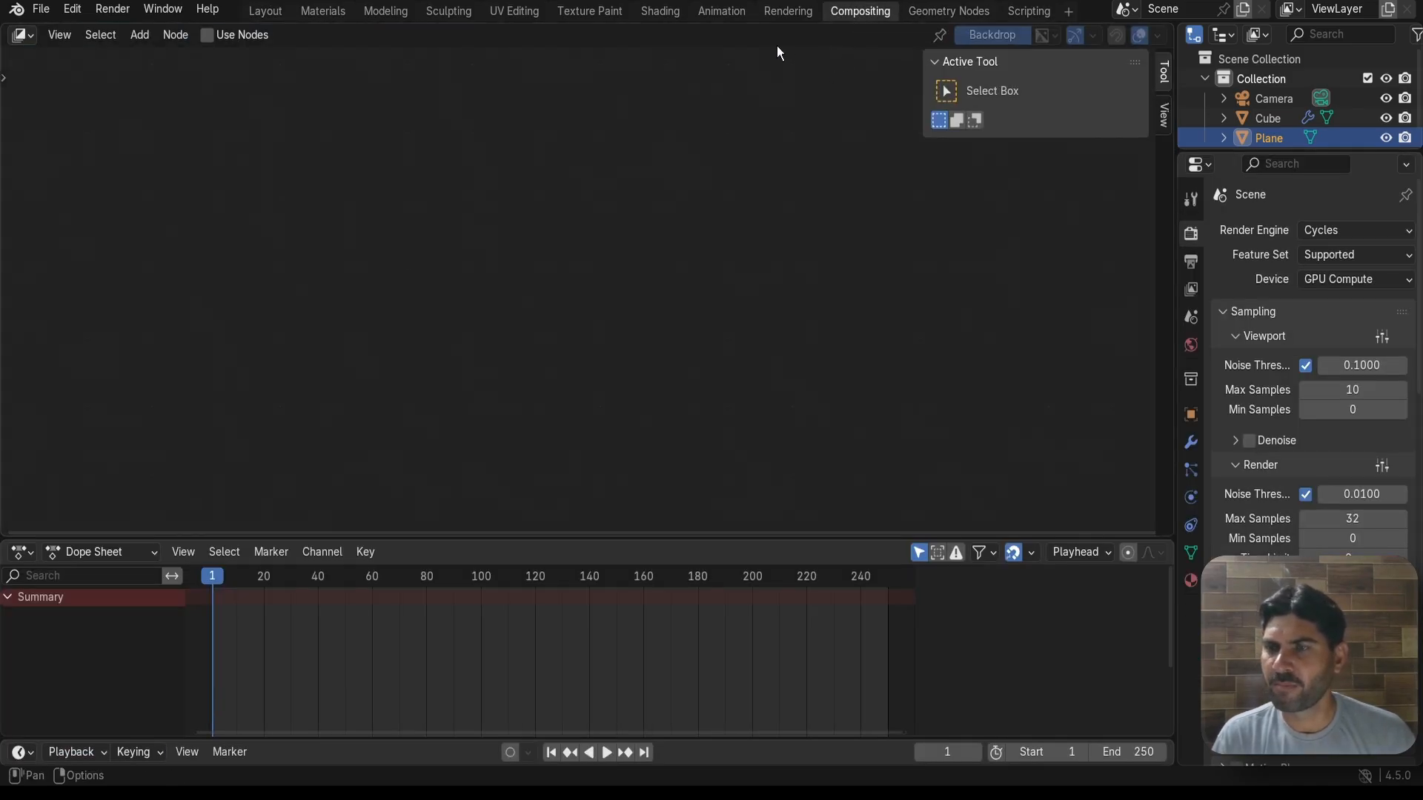
click(265, 11)
scroll(674, 313, up, 4)
scroll(674, 314, down, 6)
scroll(674, 314, up, 1)
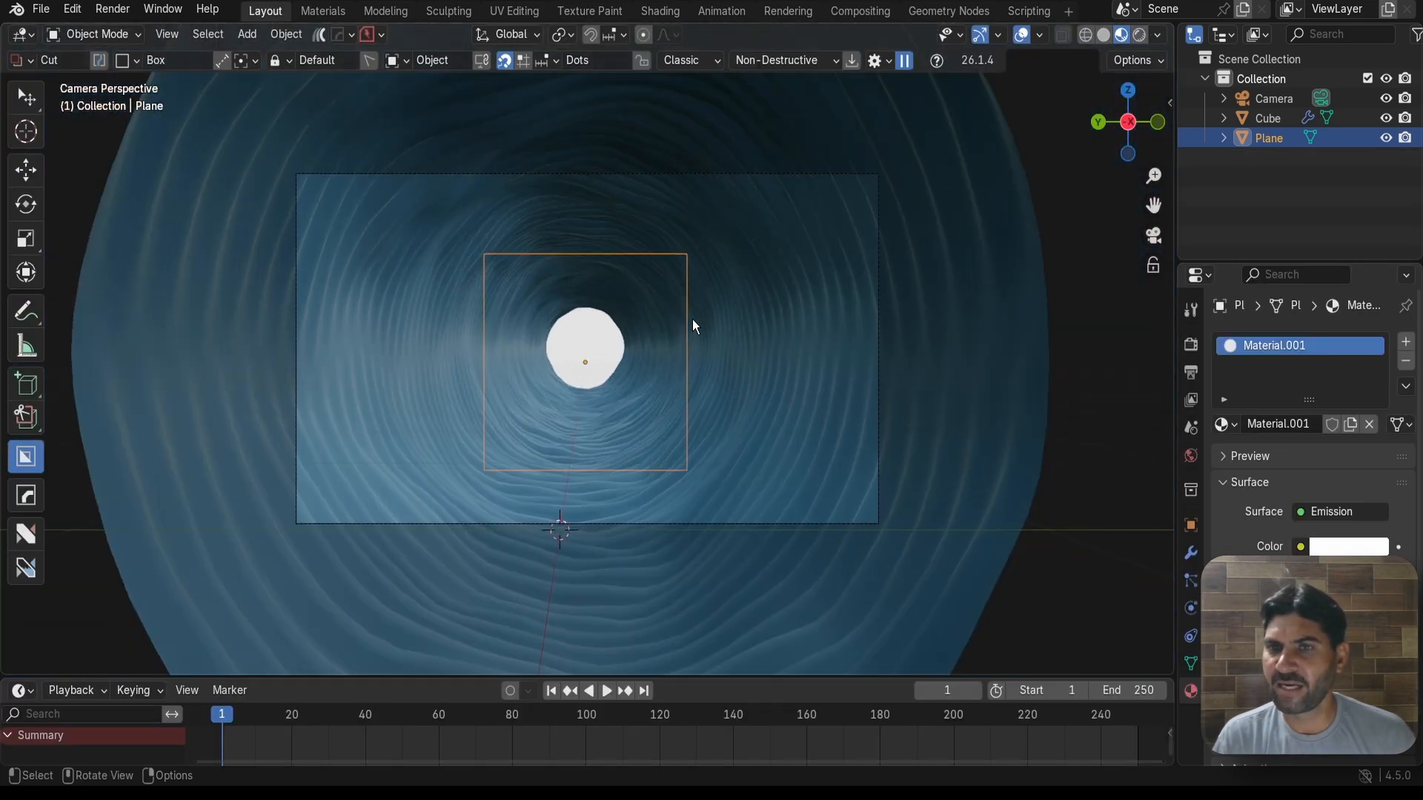
scroll(693, 321, up, 3)
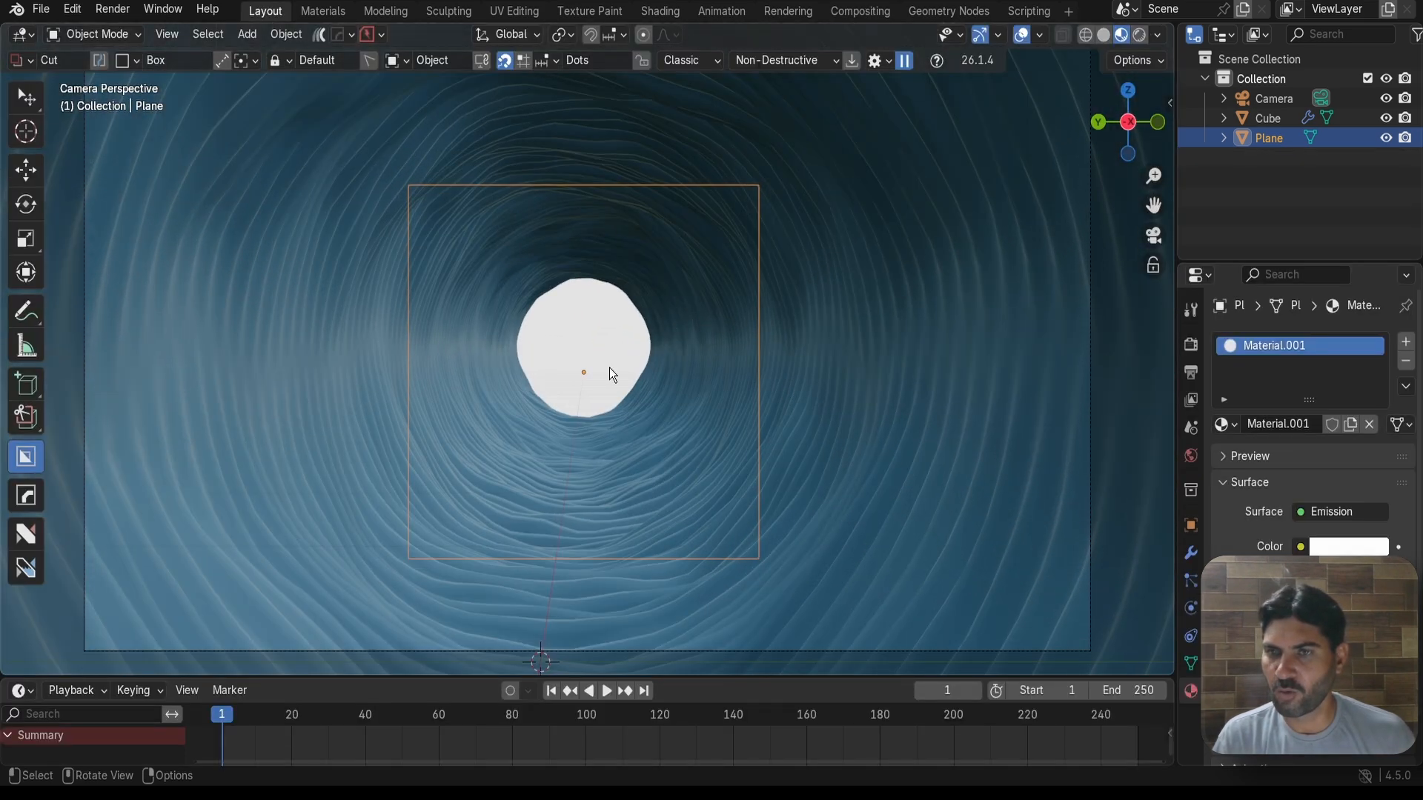
scroll(807, 350, up, 1)
scroll(830, 342, down, 1)
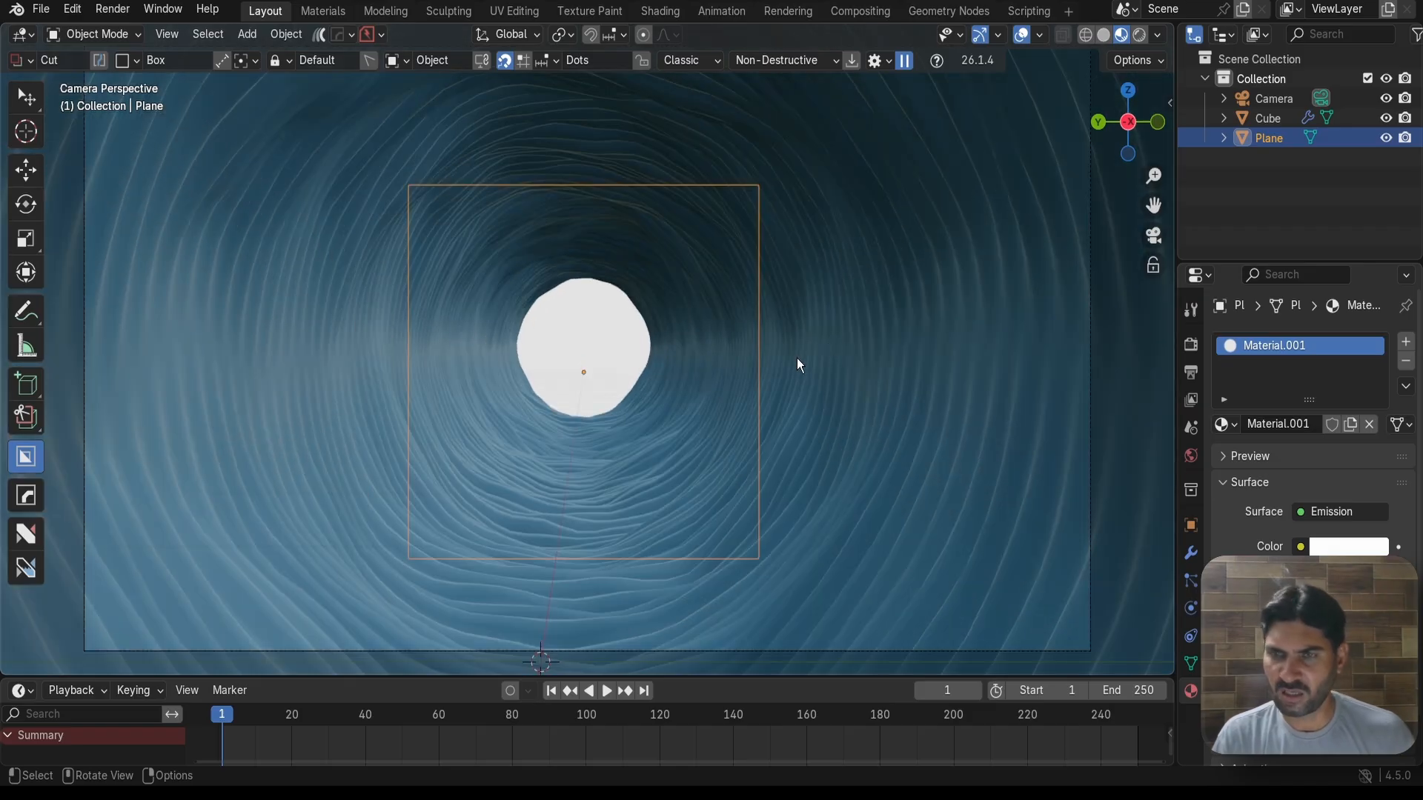
scroll(679, 369, up, 1)
scroll(684, 348, down, 5)
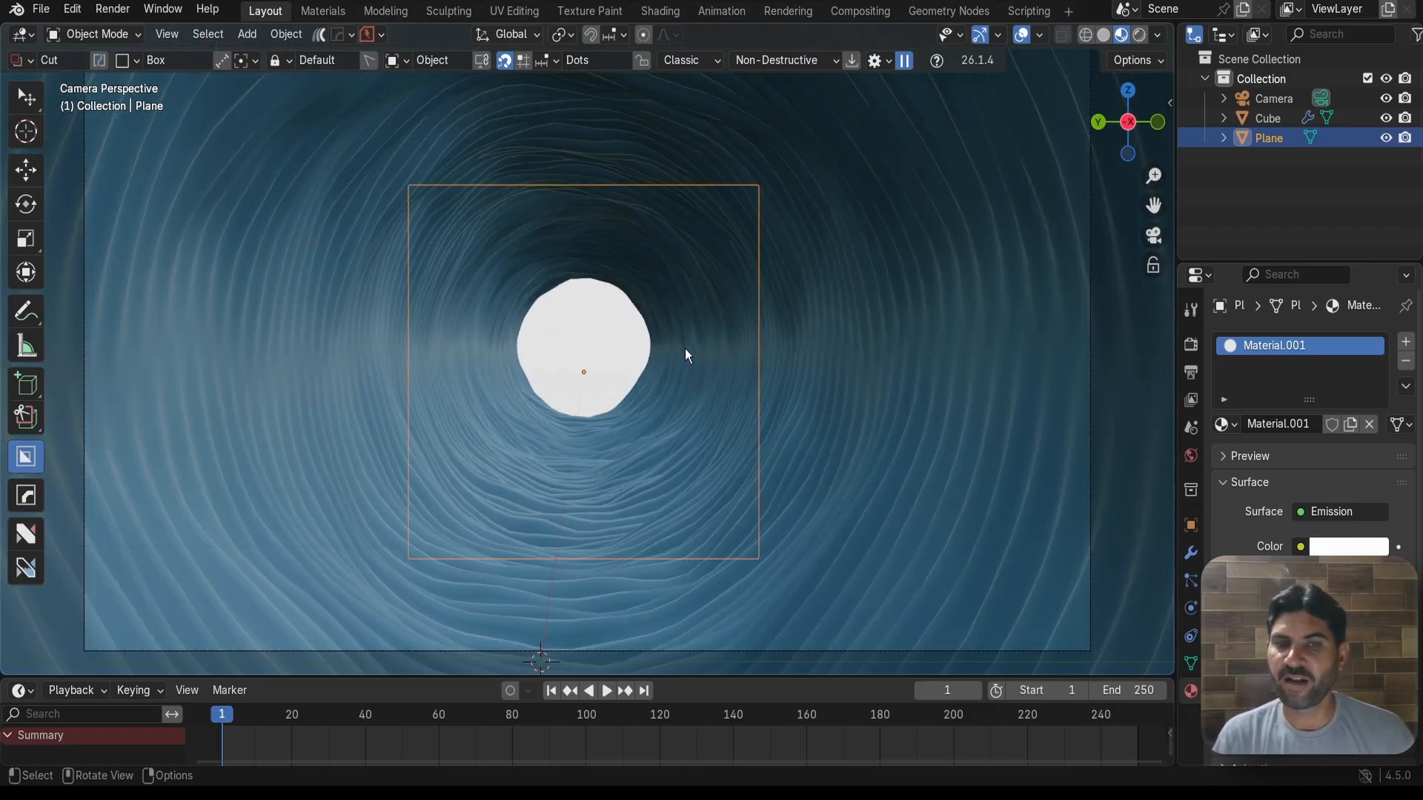
middle_drag(714, 306, 731, 183)
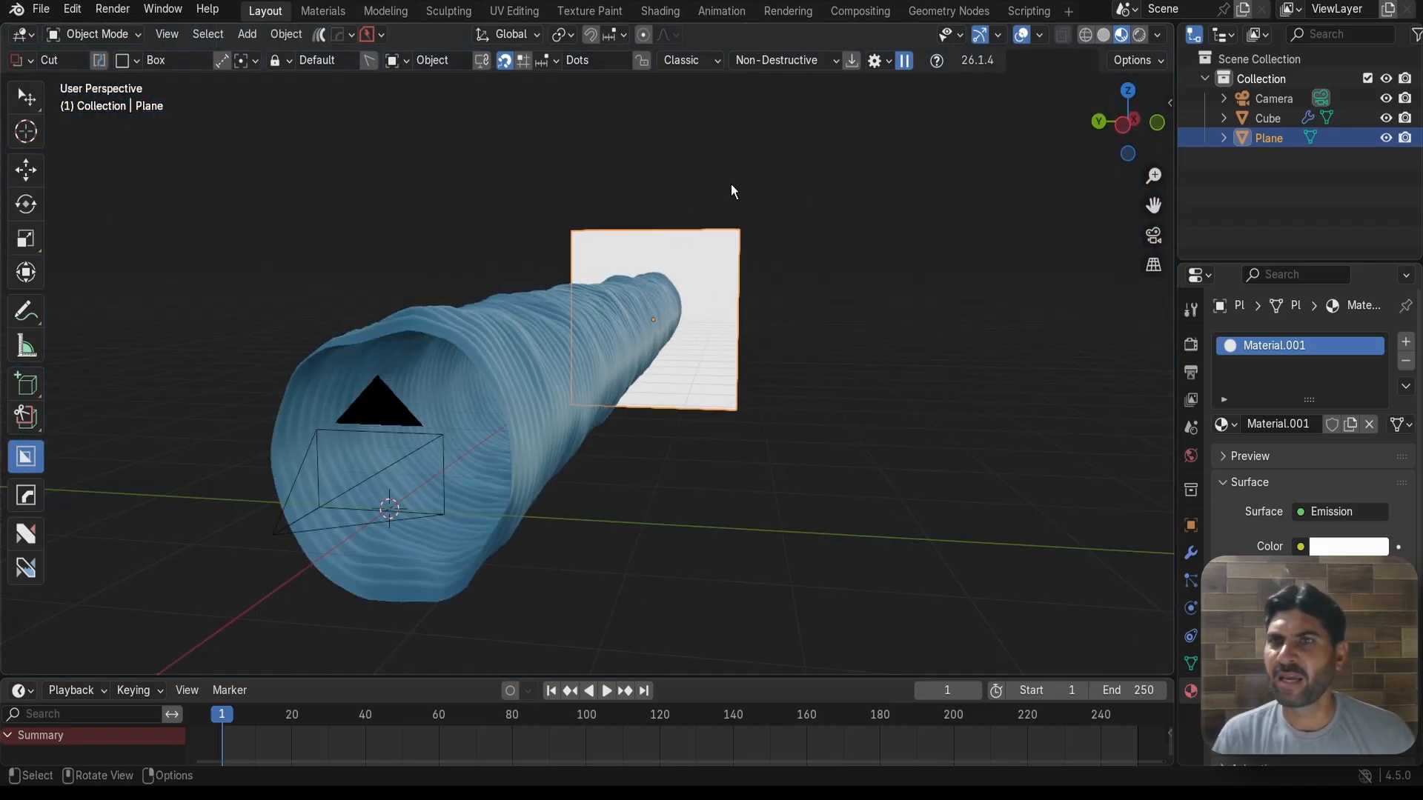
Switch to the Compositing workspace and enable nodes for the scene
click(842, 13)
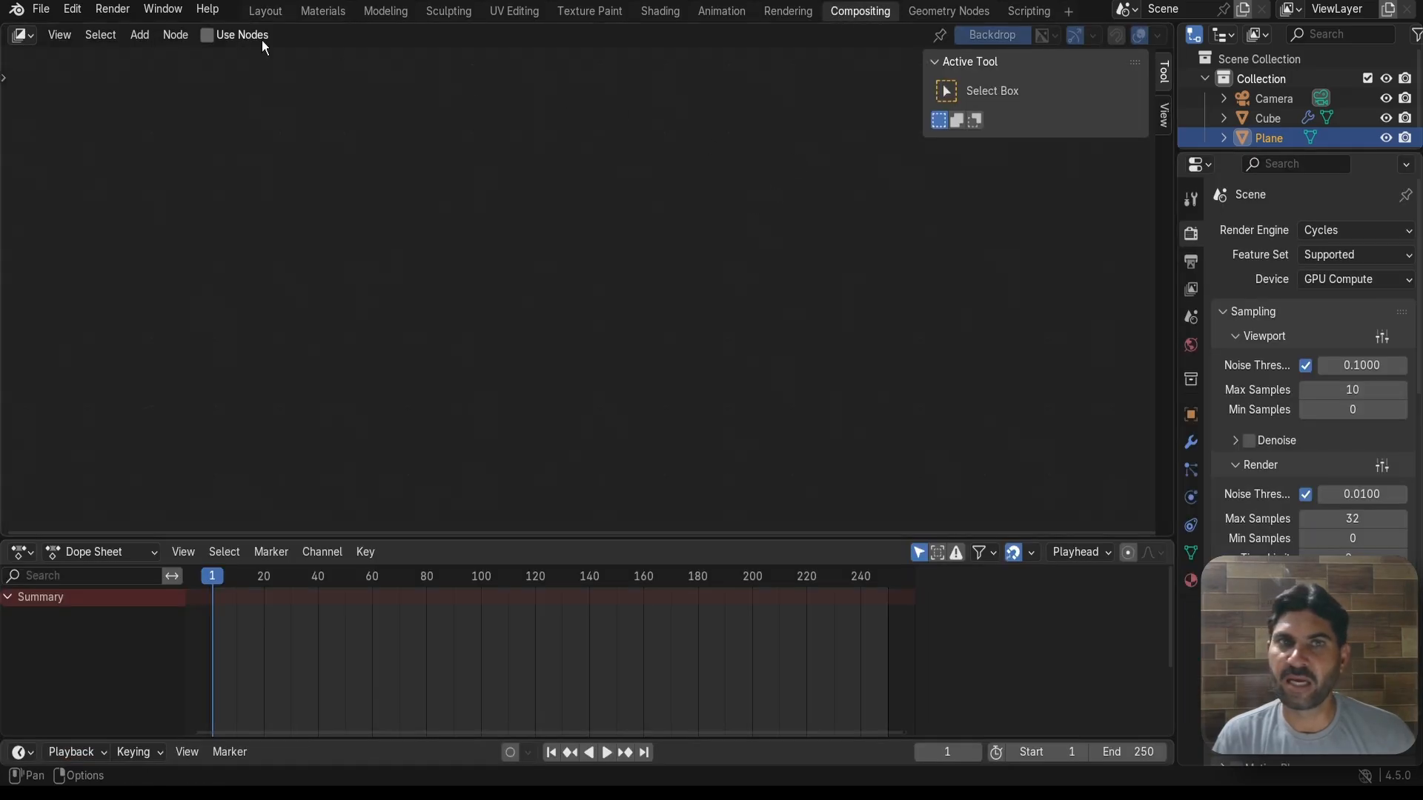
click(208, 36)
scroll(370, 159, up, 4)
scroll(491, 190, down, 5)
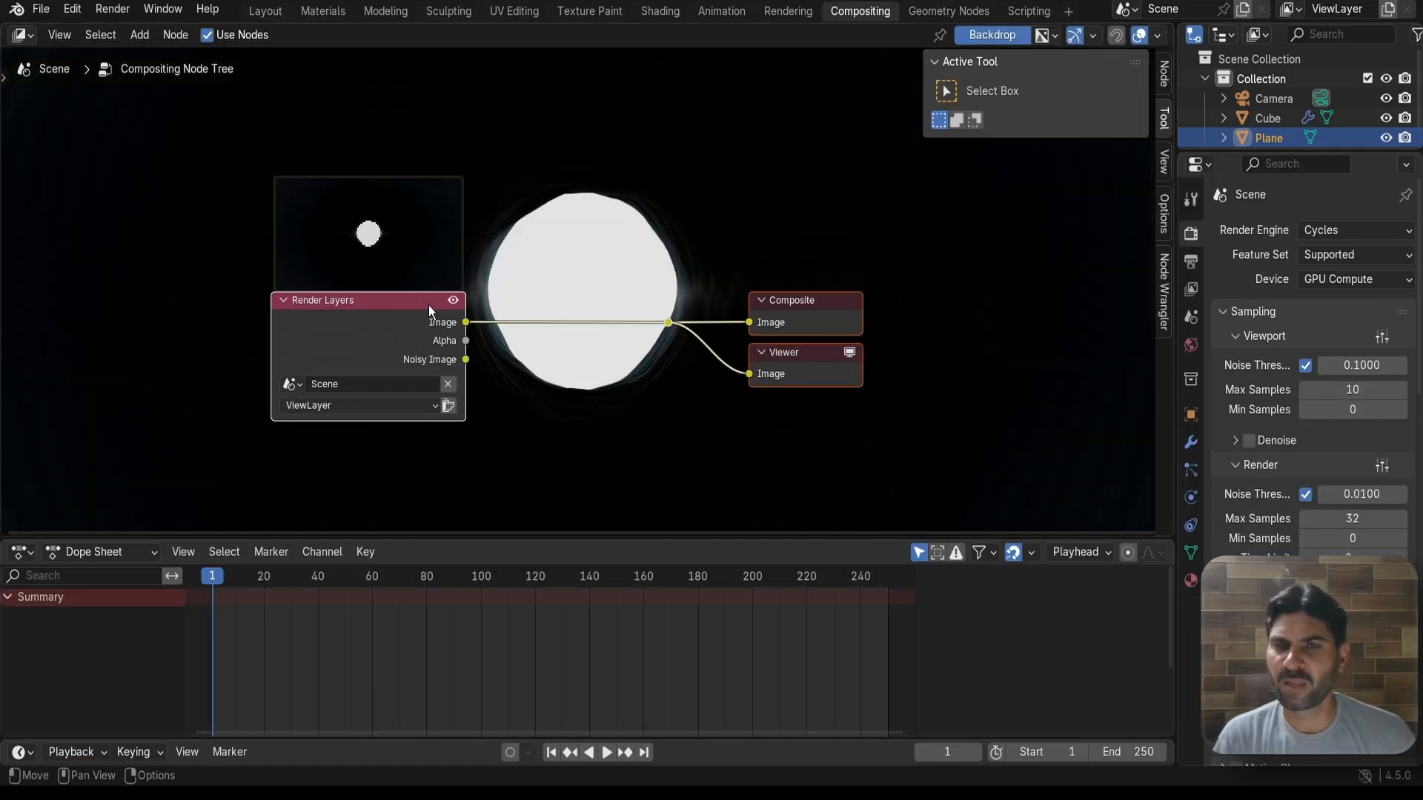
middle_drag(604, 251, 536, 254)
click(678, 170)
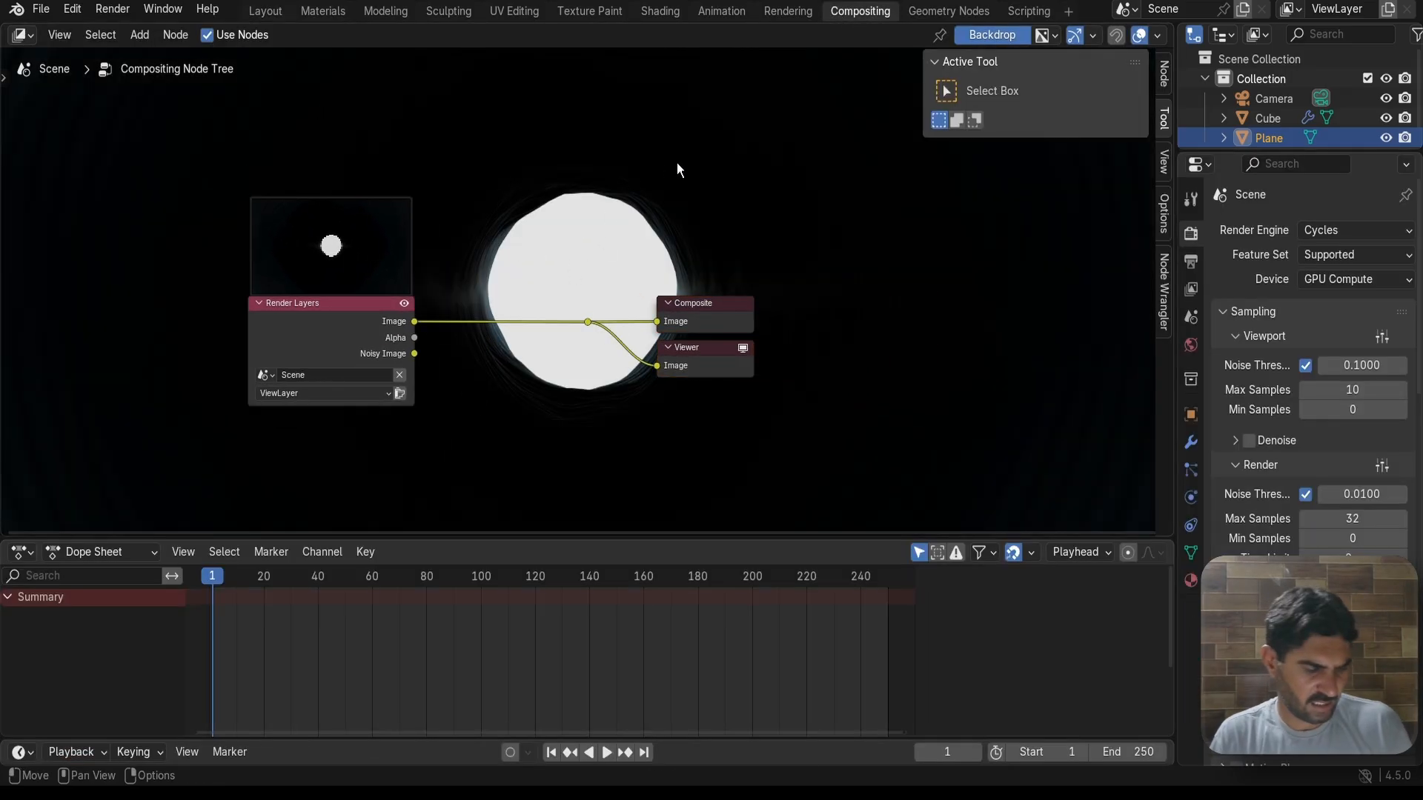
Add a Fog Glow glare node on the image link between Render Layers and the Composite and Viewer outputs
key(shift+a)
text(fo)
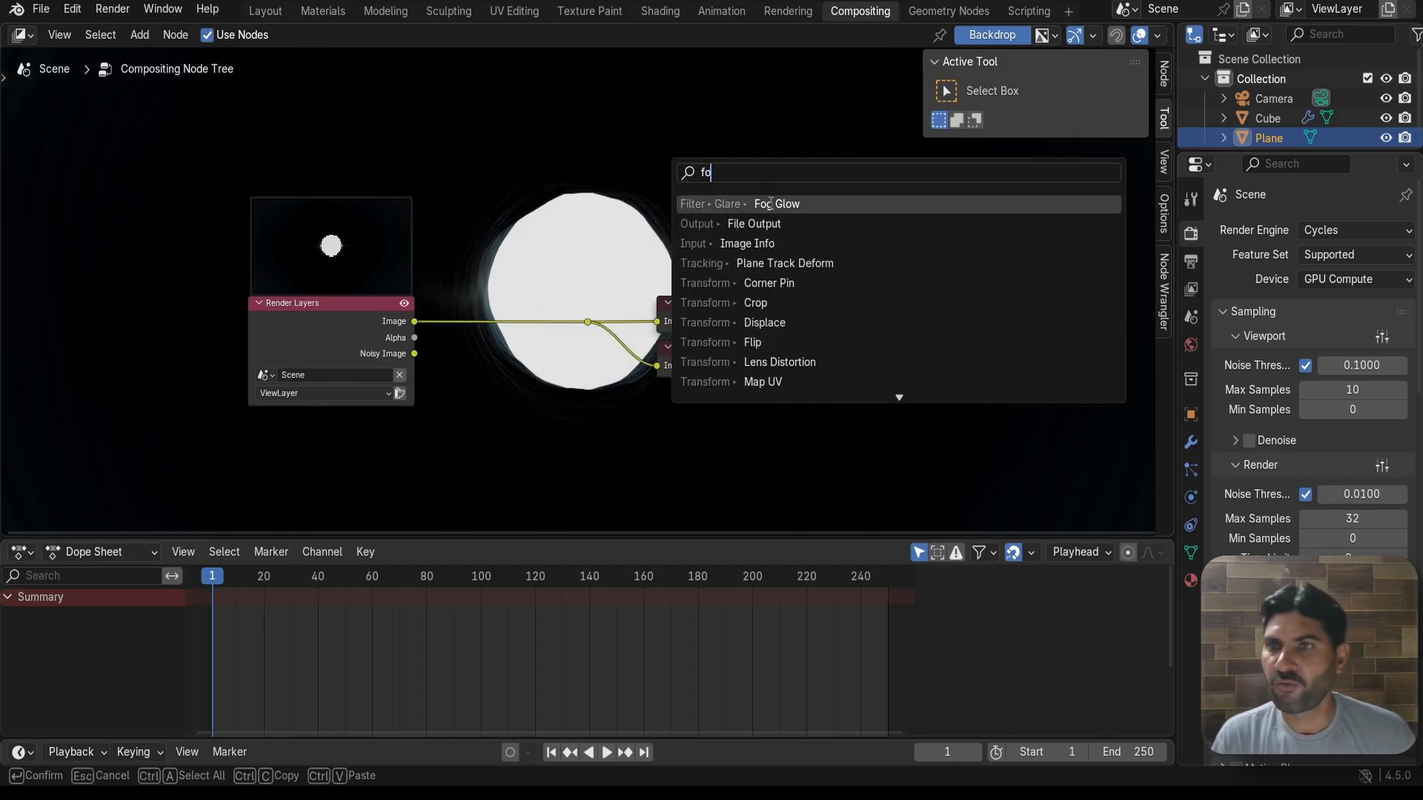
click(770, 203)
click(438, 249)
scroll(614, 190, up, 1)
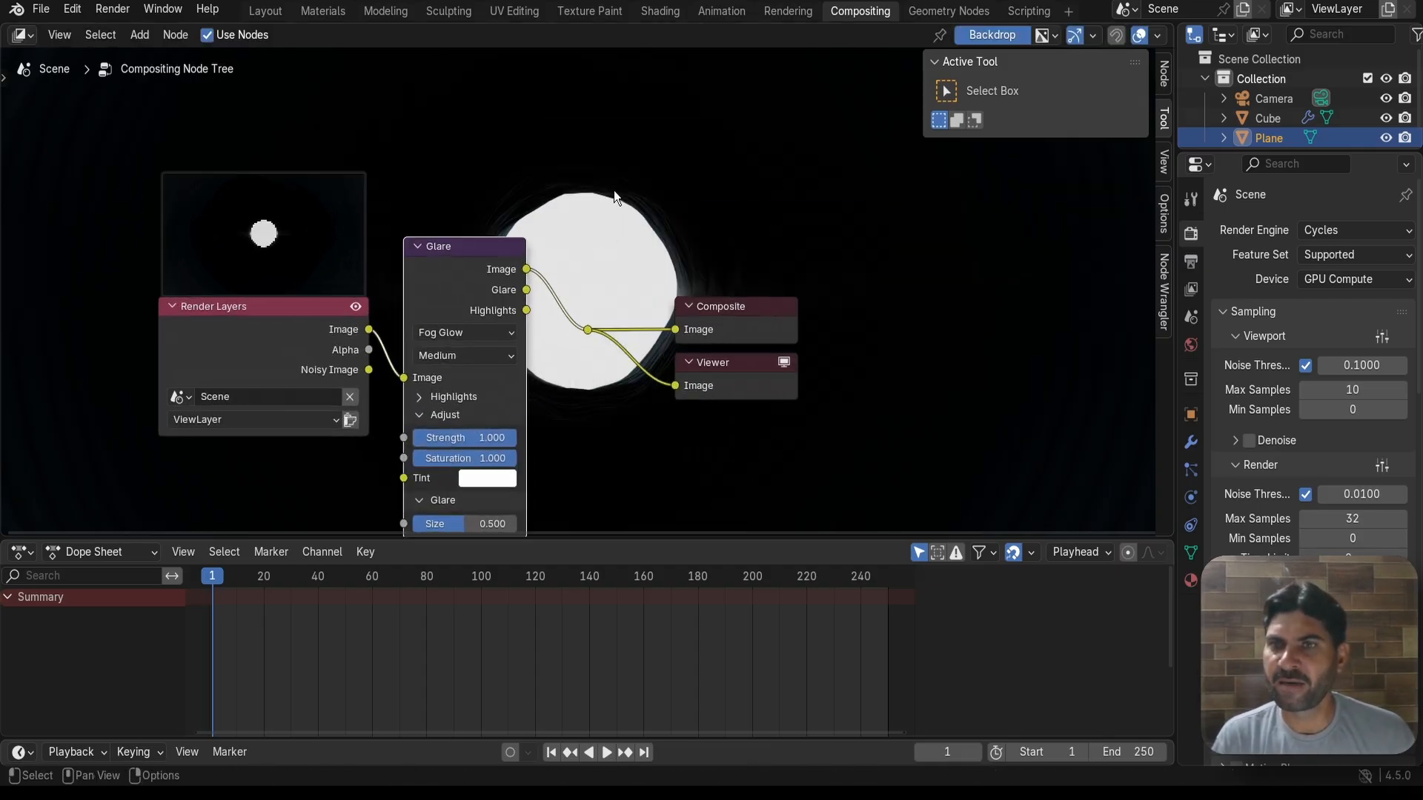
scroll(654, 191, down, 2)
middle_drag(662, 167, 675, 98)
scroll(589, 259, up, 3)
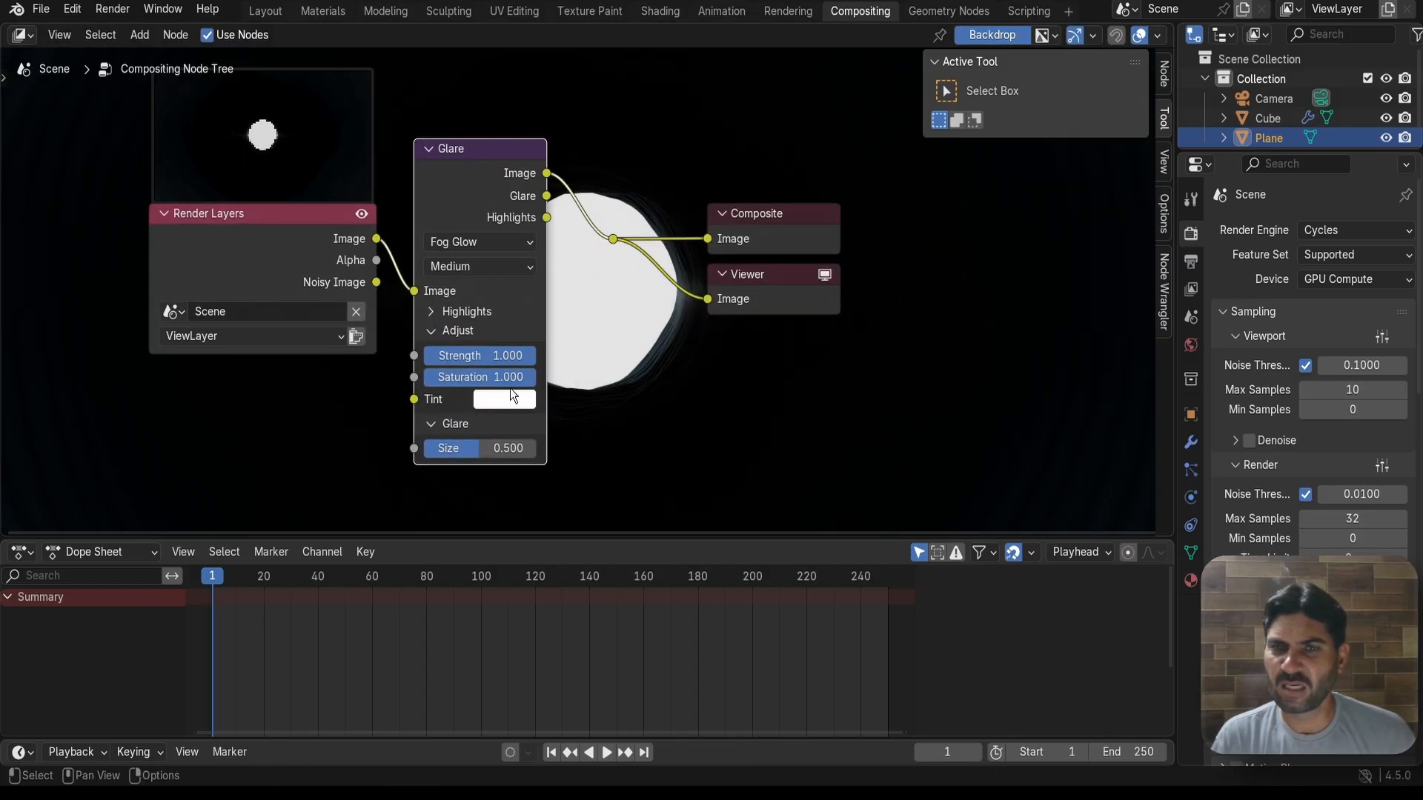
scroll(524, 310, up, 1)
scroll(611, 282, down, 3)
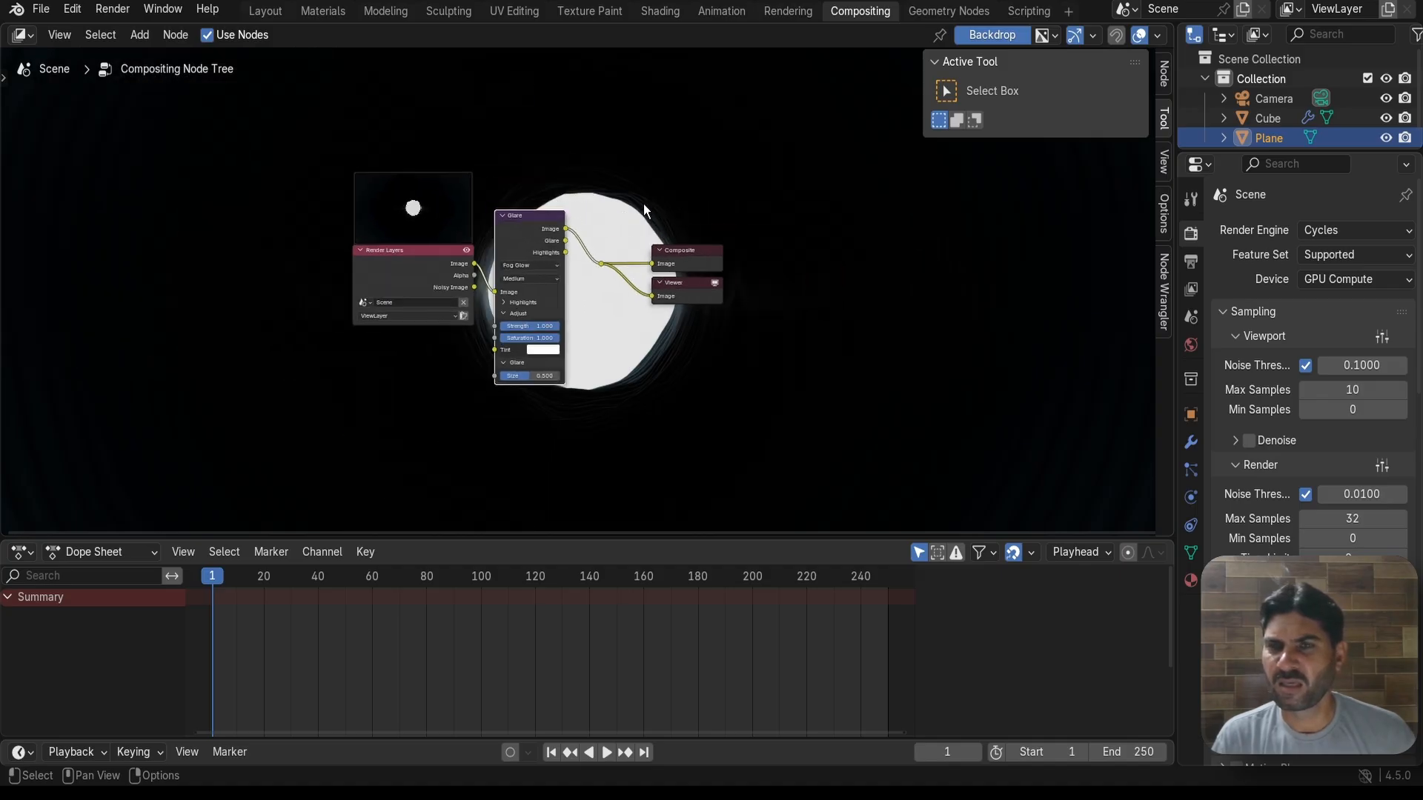
scroll(593, 295, up, 3)
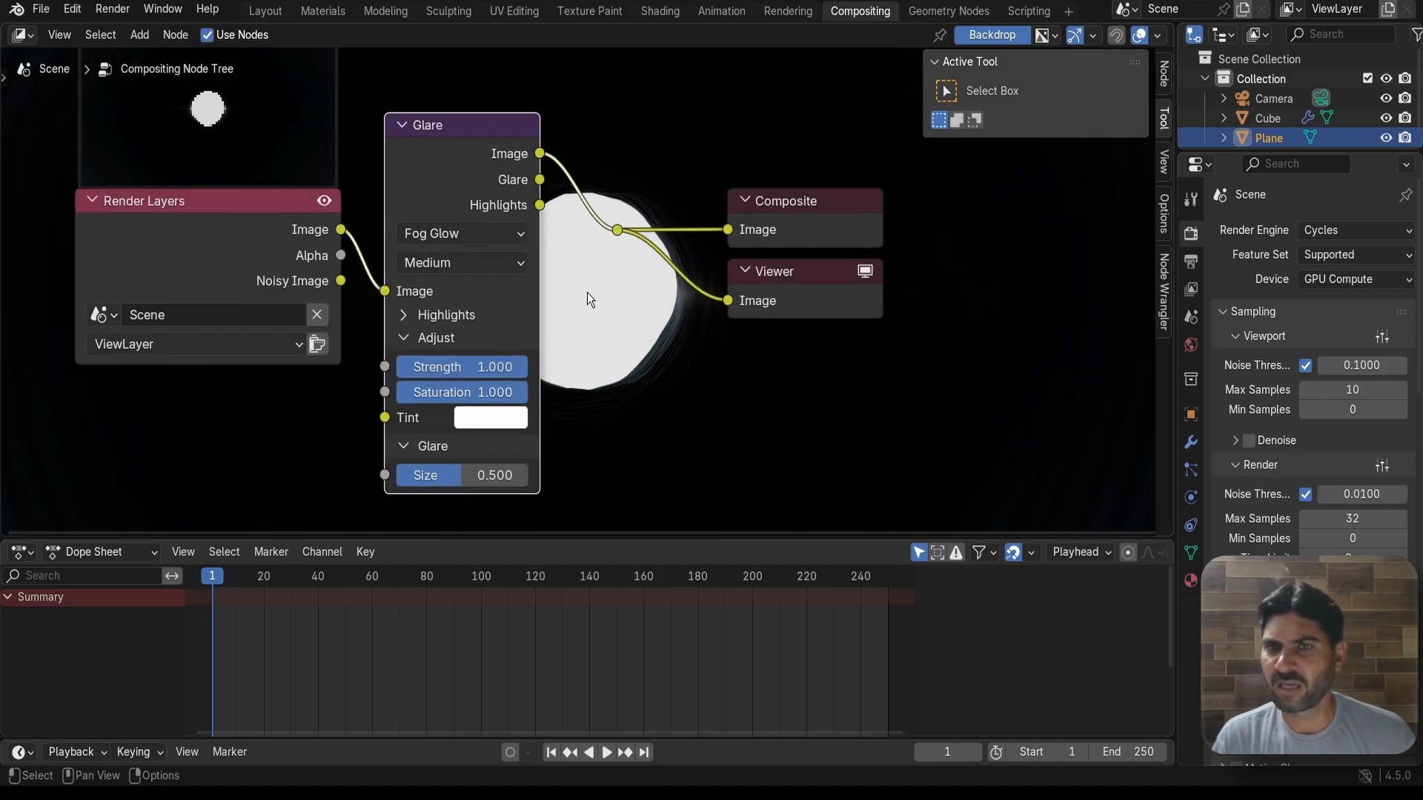
Set the emission strength of the plane's material to 5
click(1191, 581)
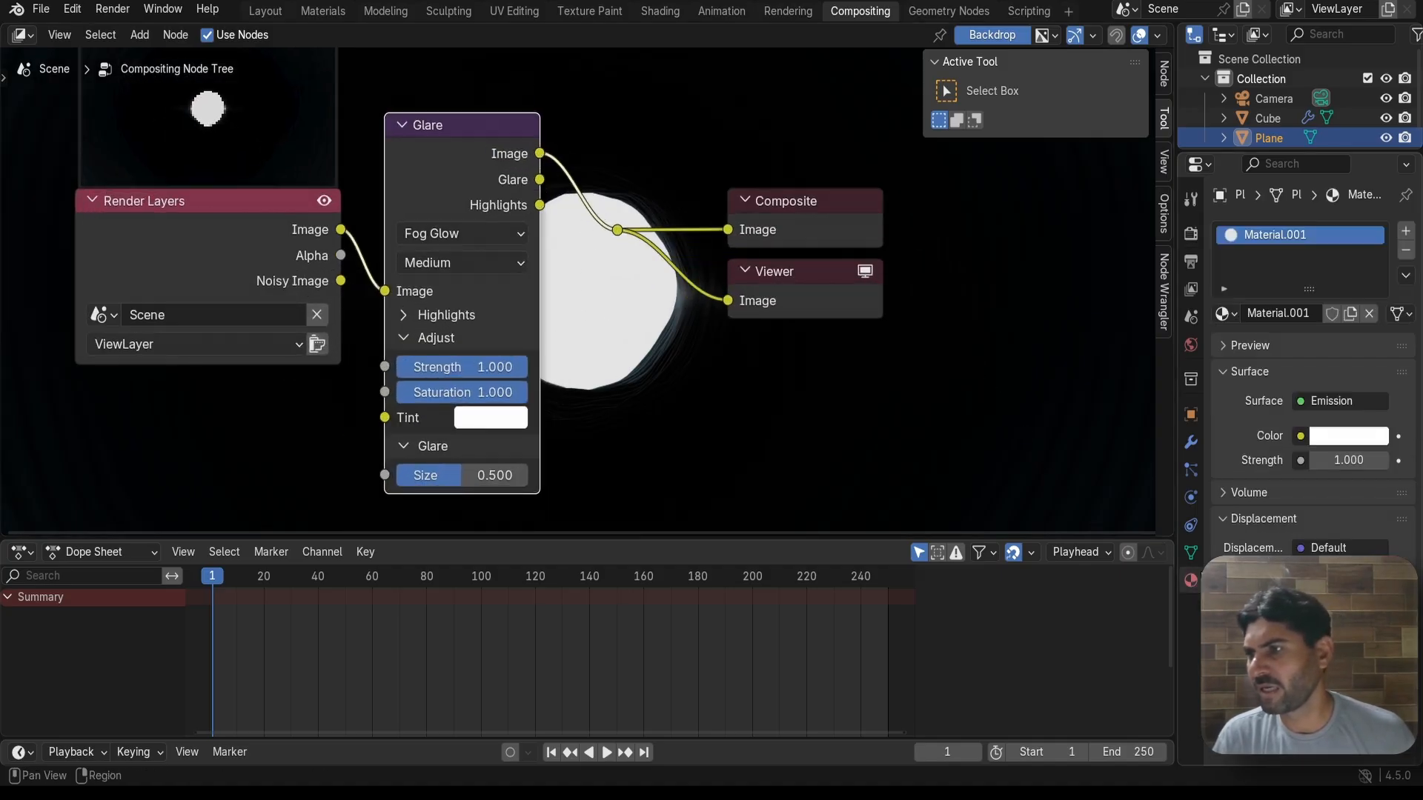
drag(1343, 460, 1356, 461)
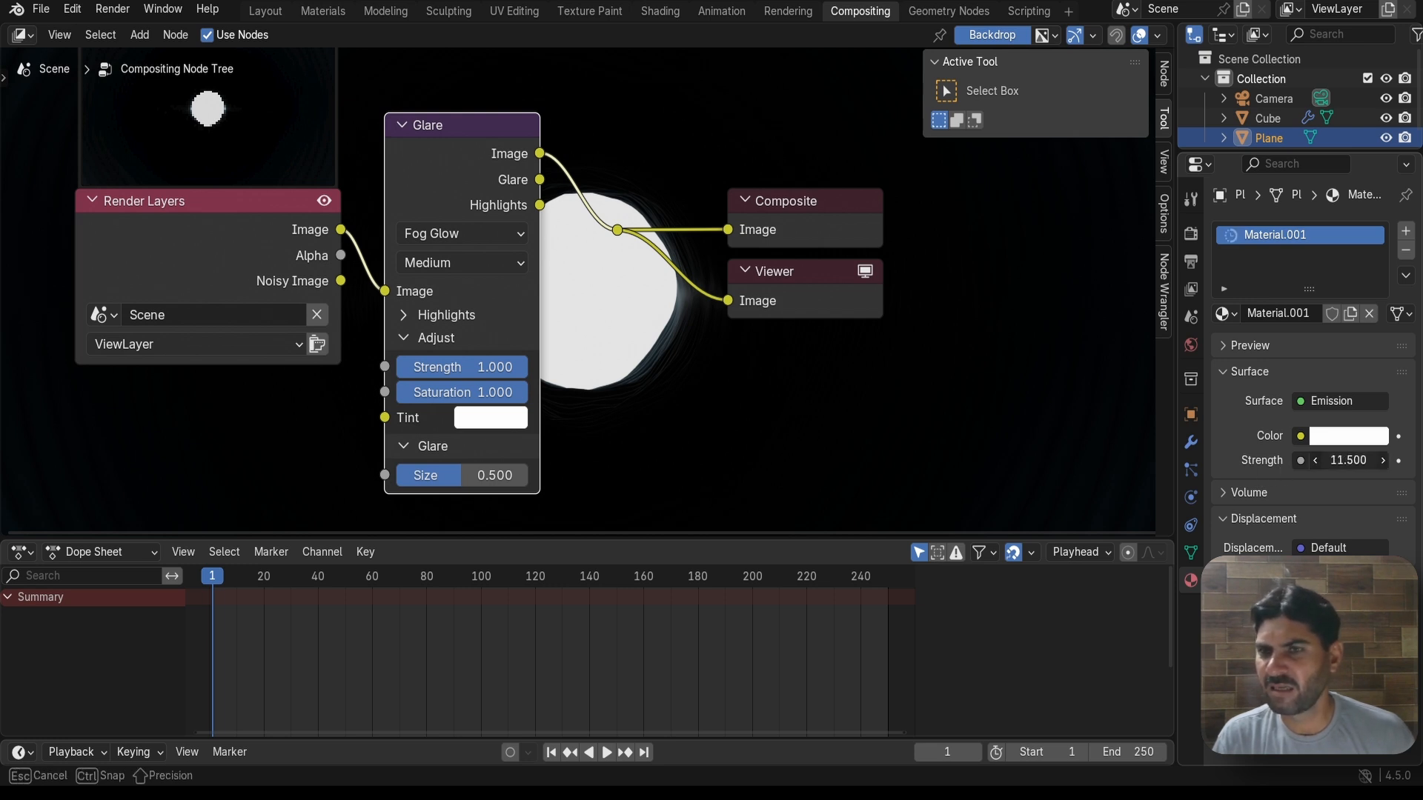
drag(1349, 460, 1339, 460)
click(1344, 460)
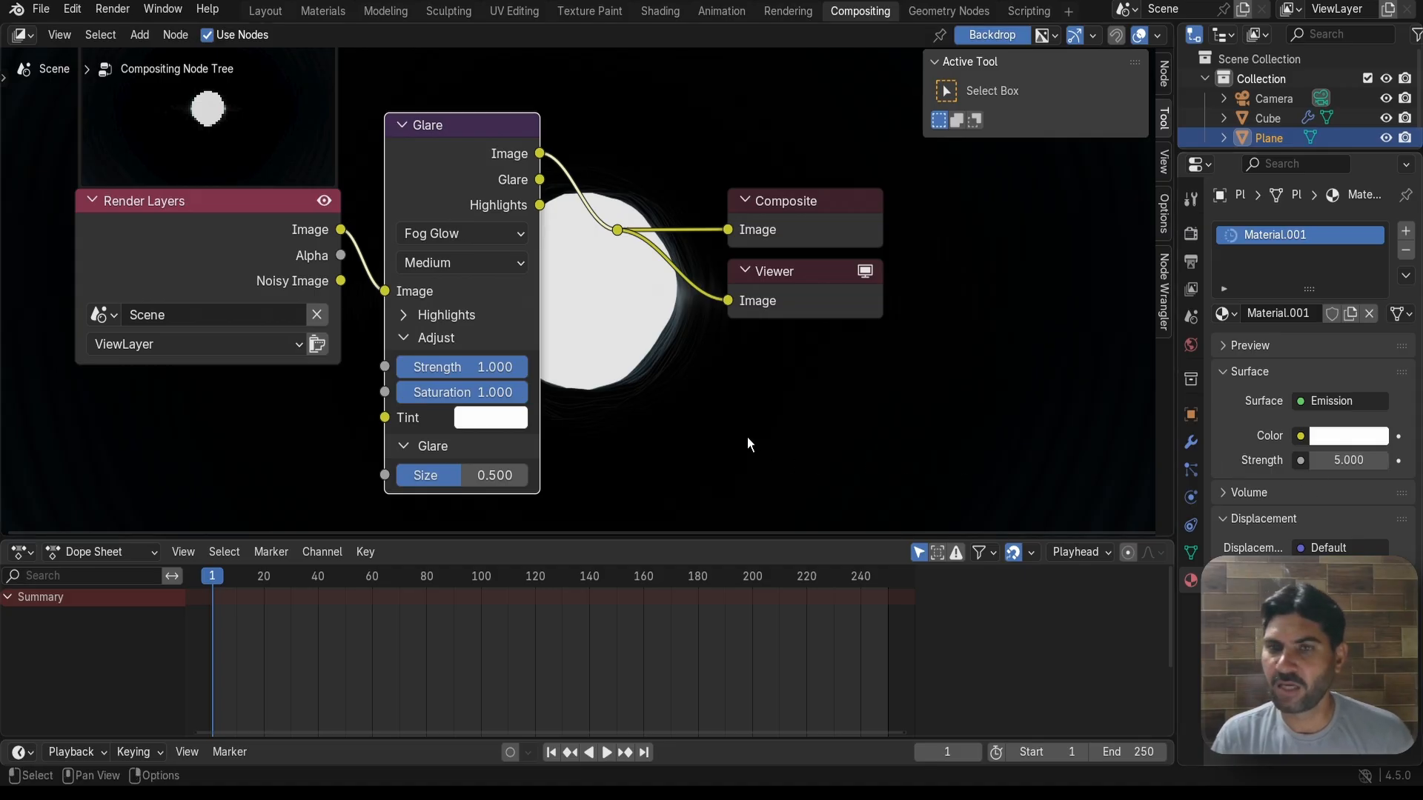
scroll(745, 433, down, 4)
scroll(589, 343, up, 2)
scroll(625, 315, down, 1)
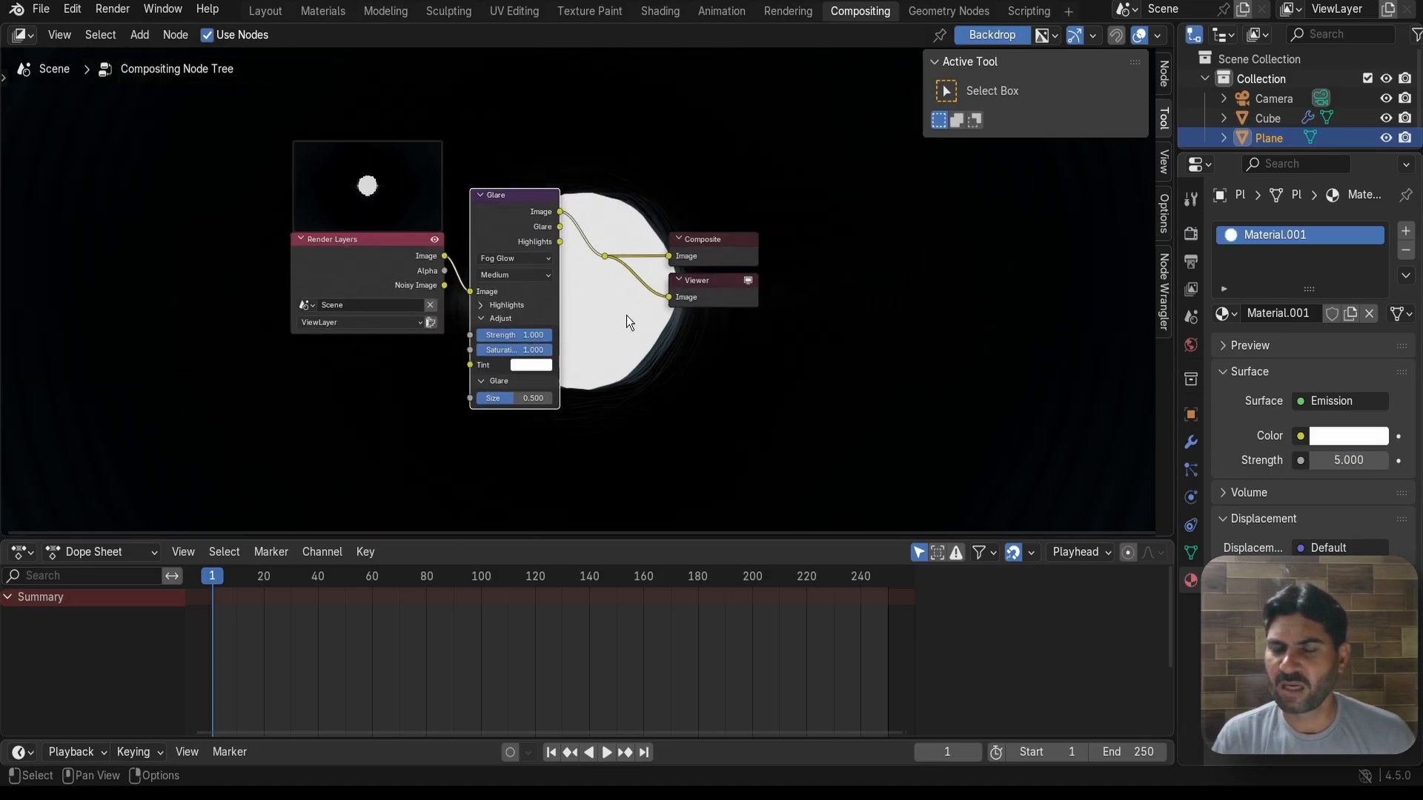
scroll(637, 359, up, 2)
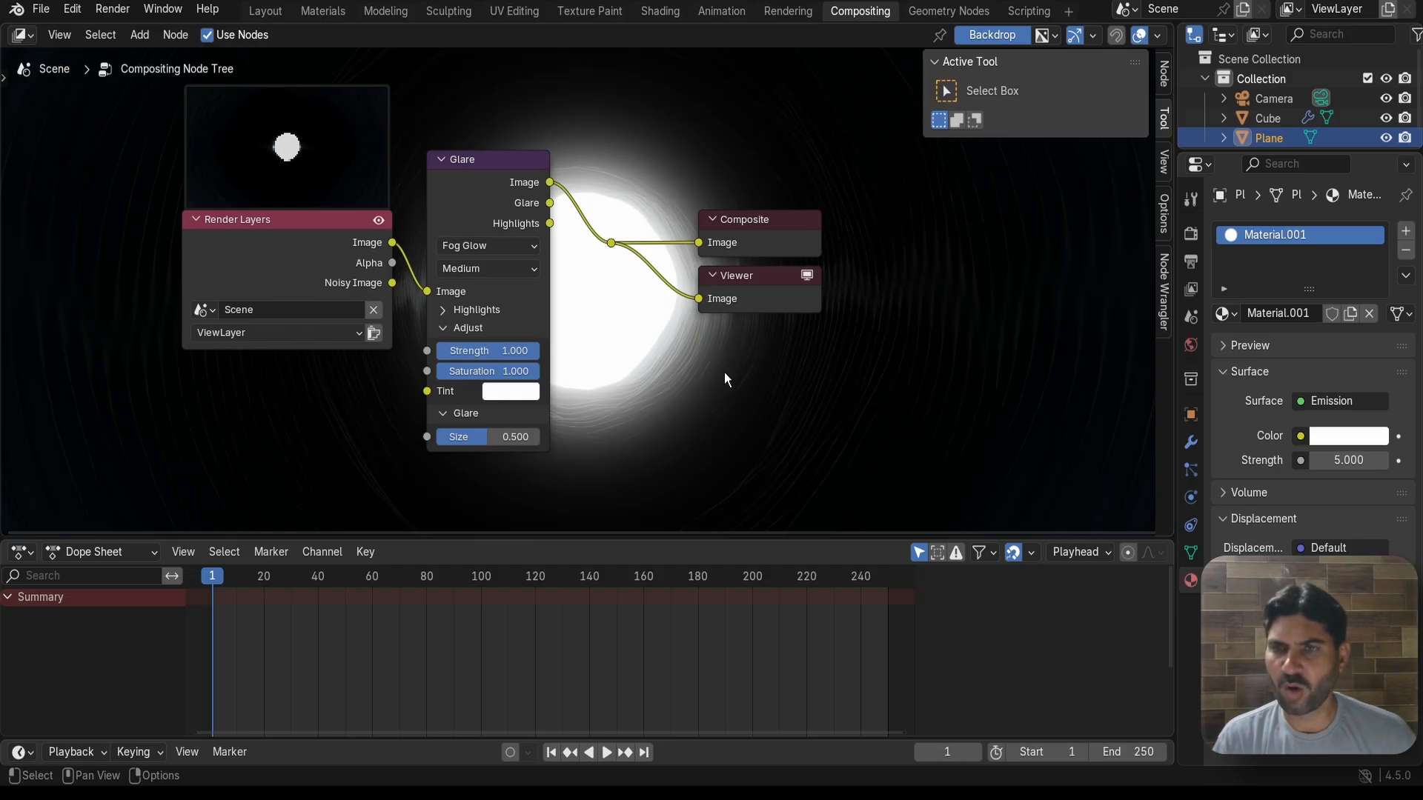
Return to the Layout workspace and change the render engine to EEVEE
click(264, 13)
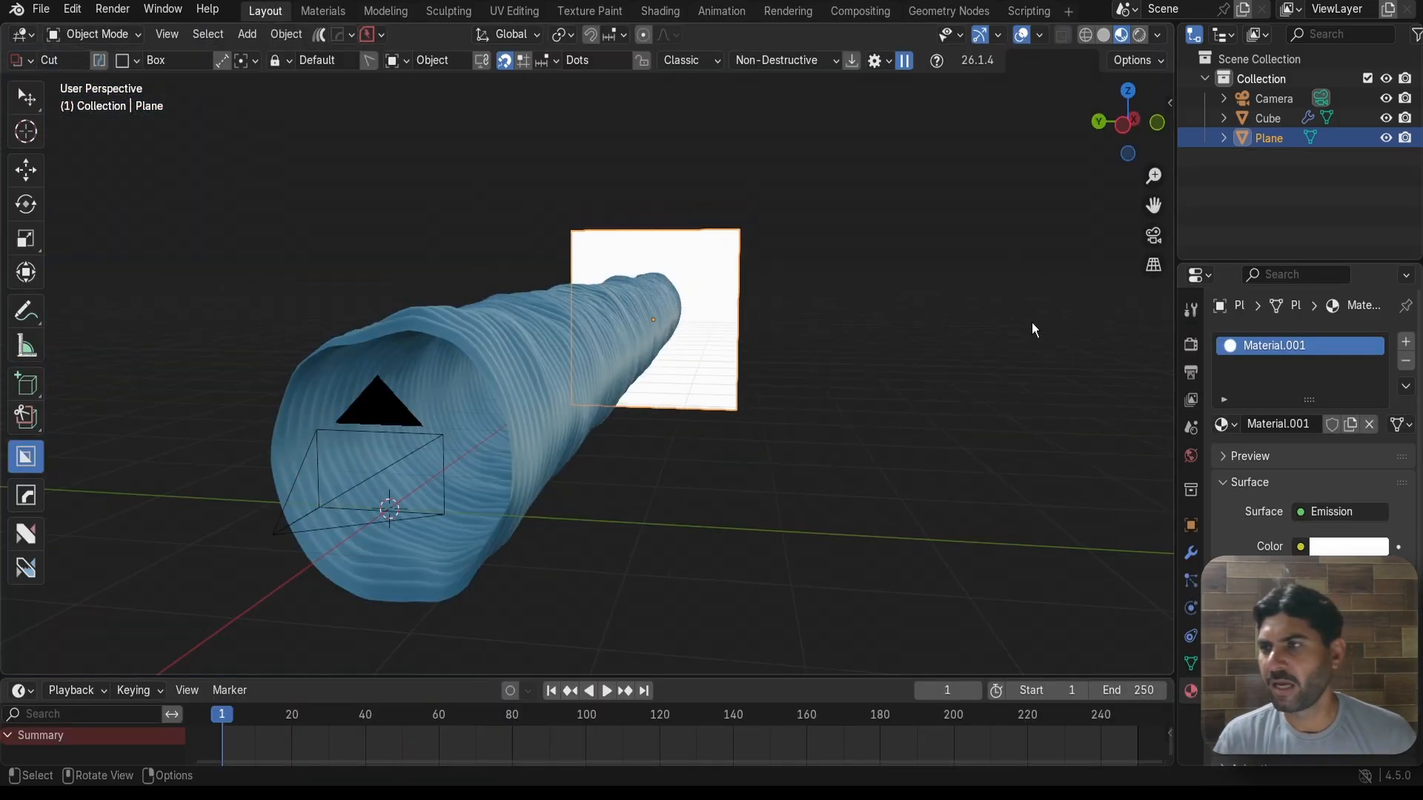
click(1191, 343)
click(1331, 342)
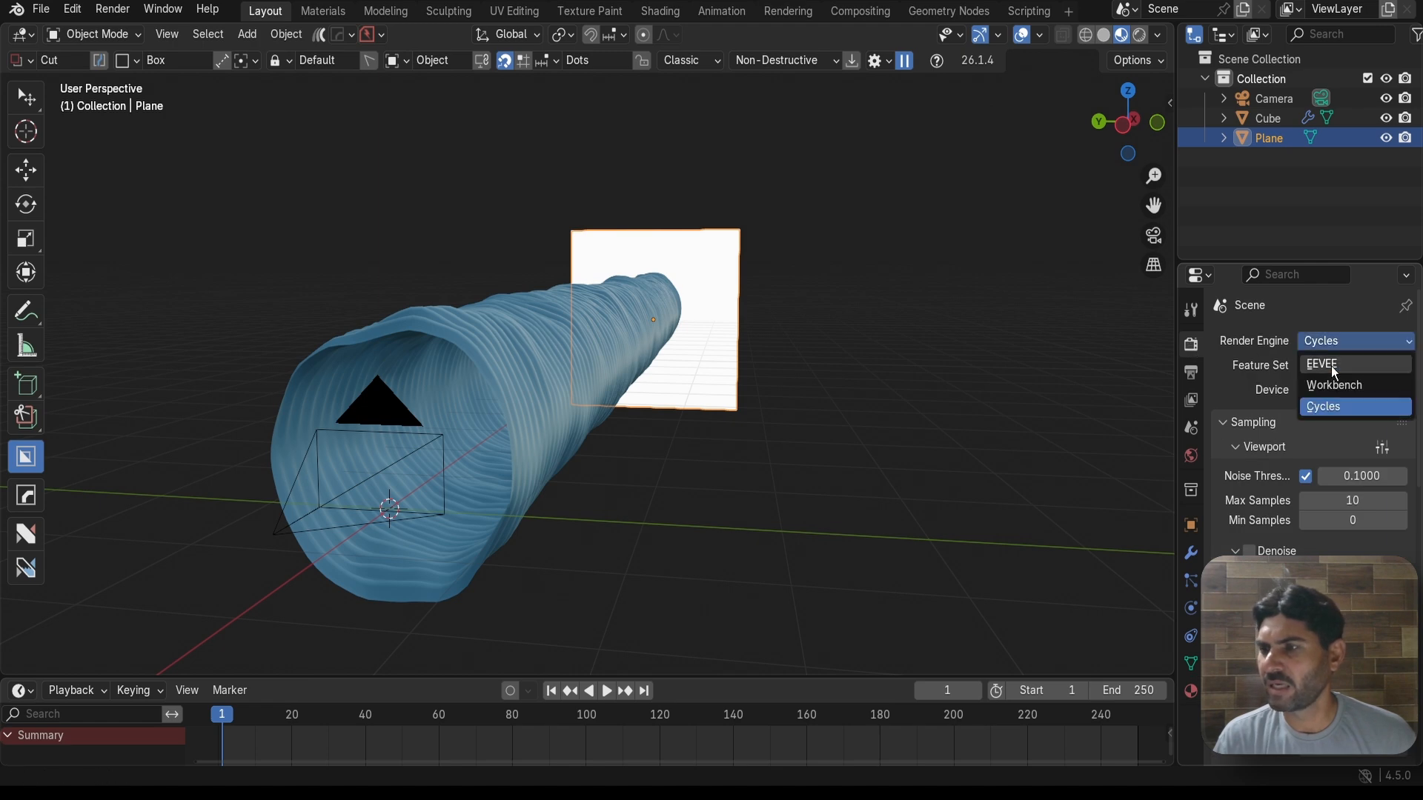
click(1331, 366)
scroll(802, 379, up, 3)
scroll(803, 380, down, 4)
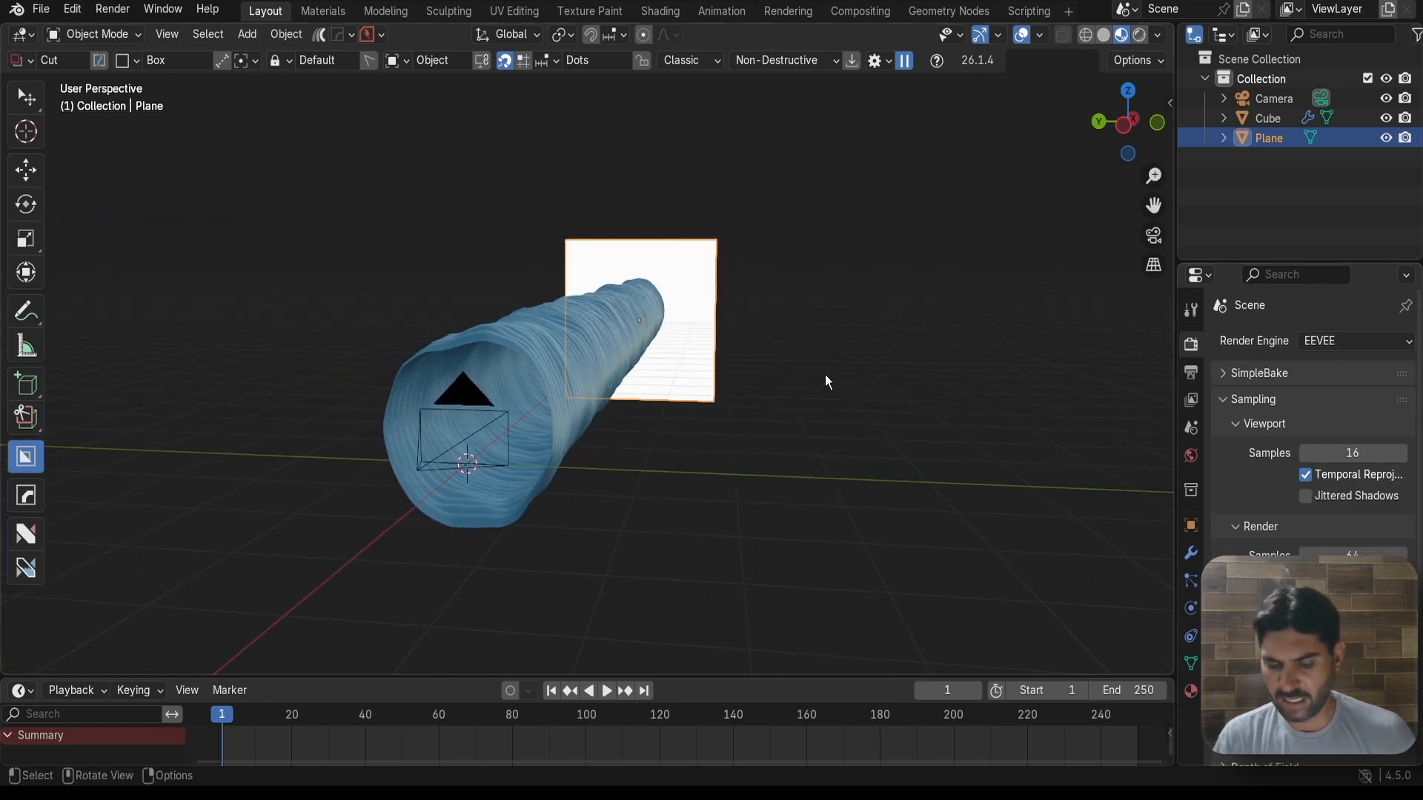
Show the camera view in Rendered shading and set the viewport compositor to Always
key(KP_0)
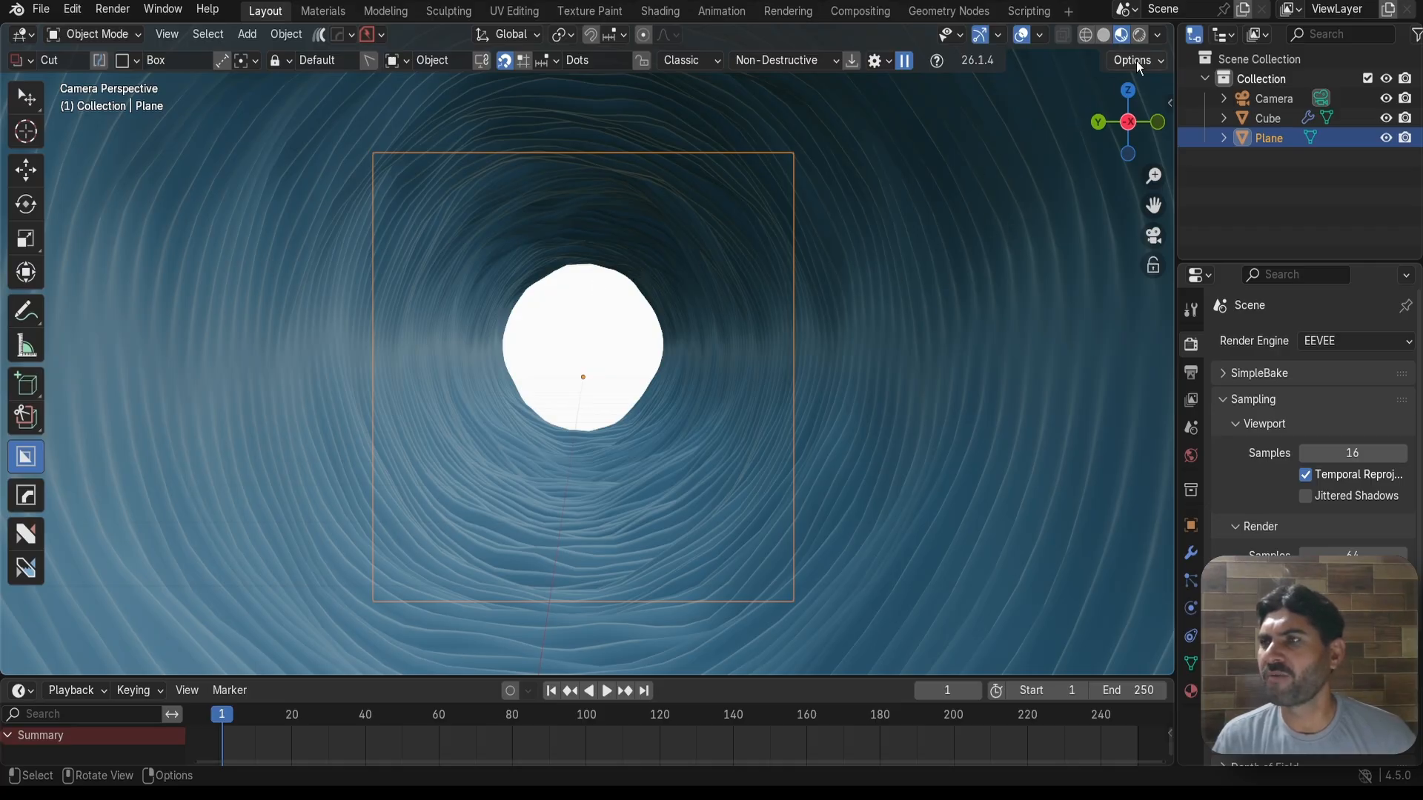
click(1139, 34)
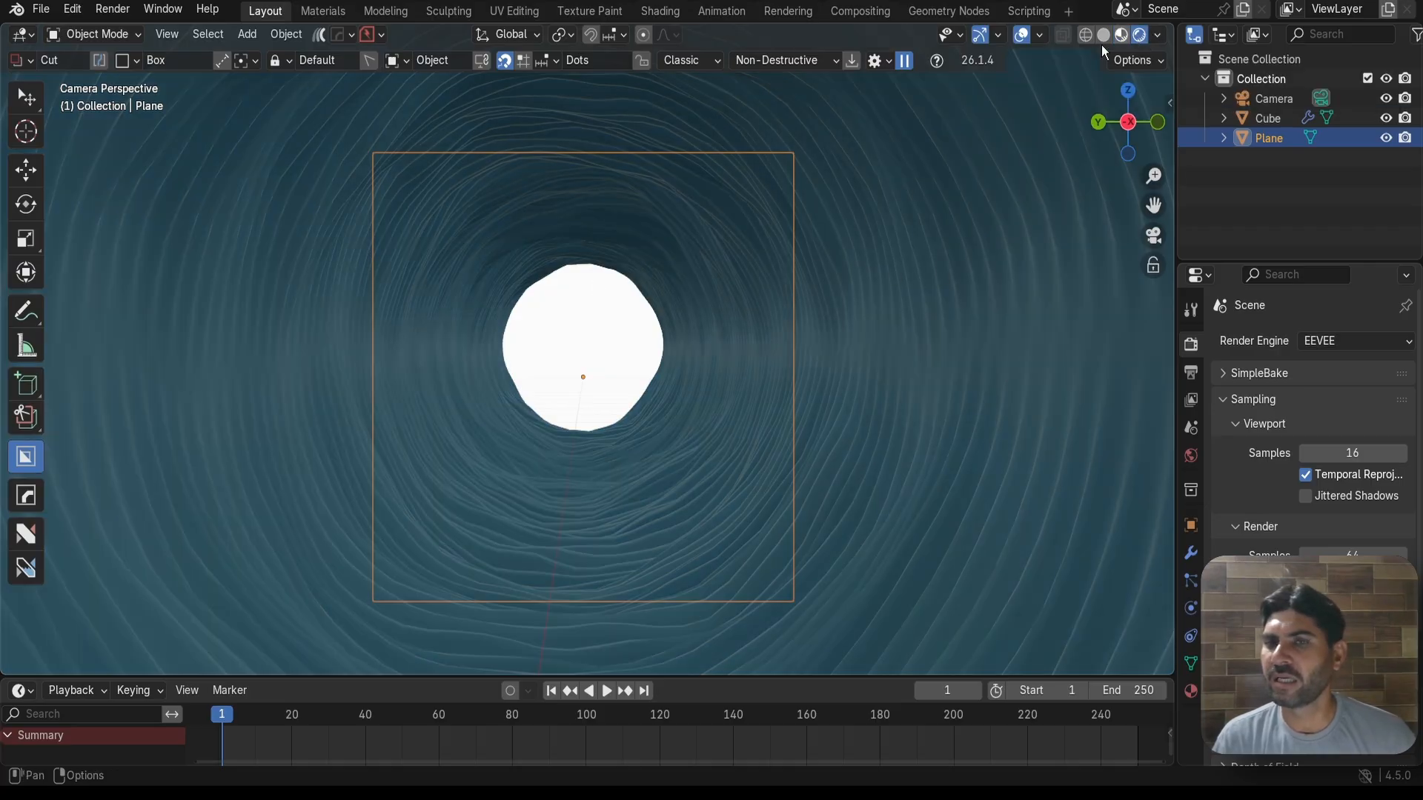
click(1158, 39)
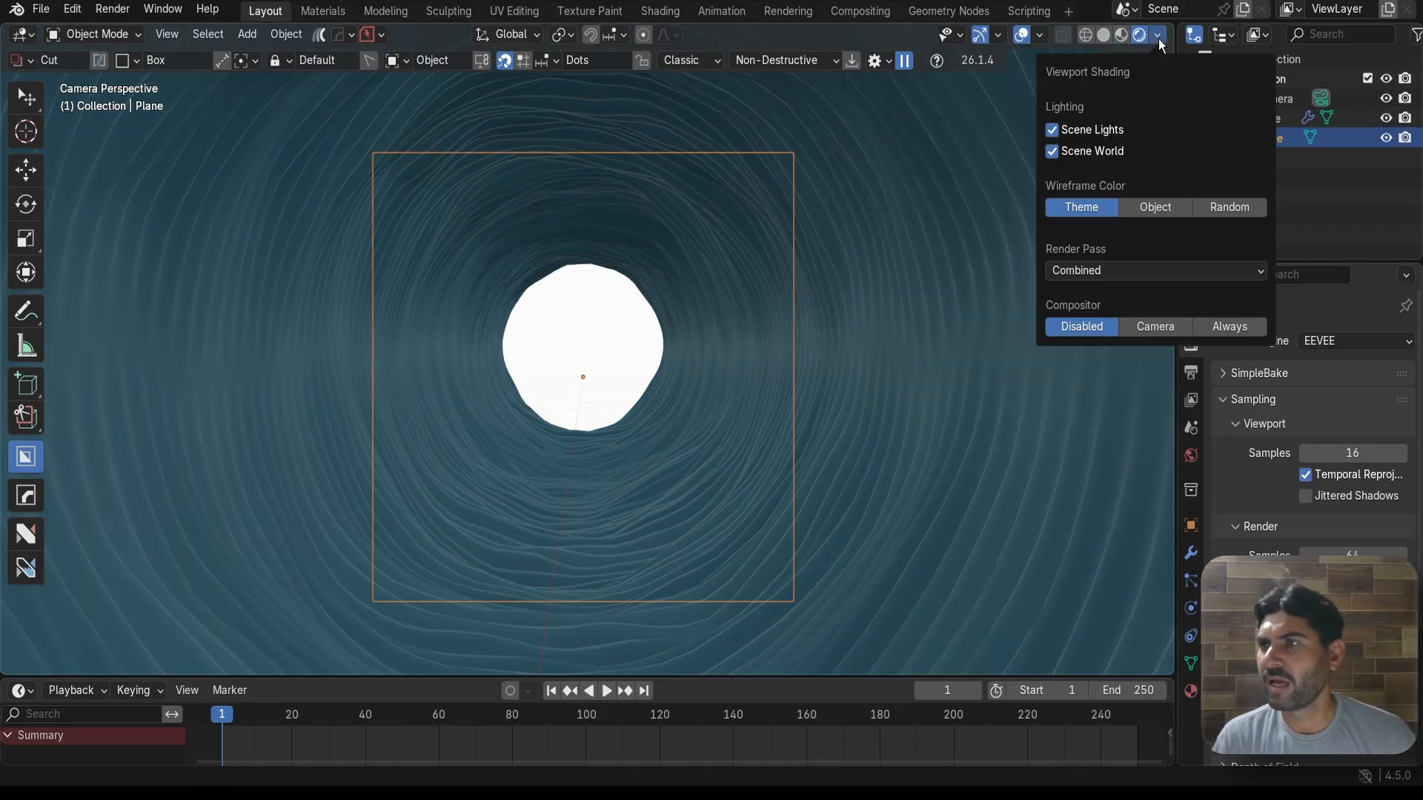
click(1227, 326)
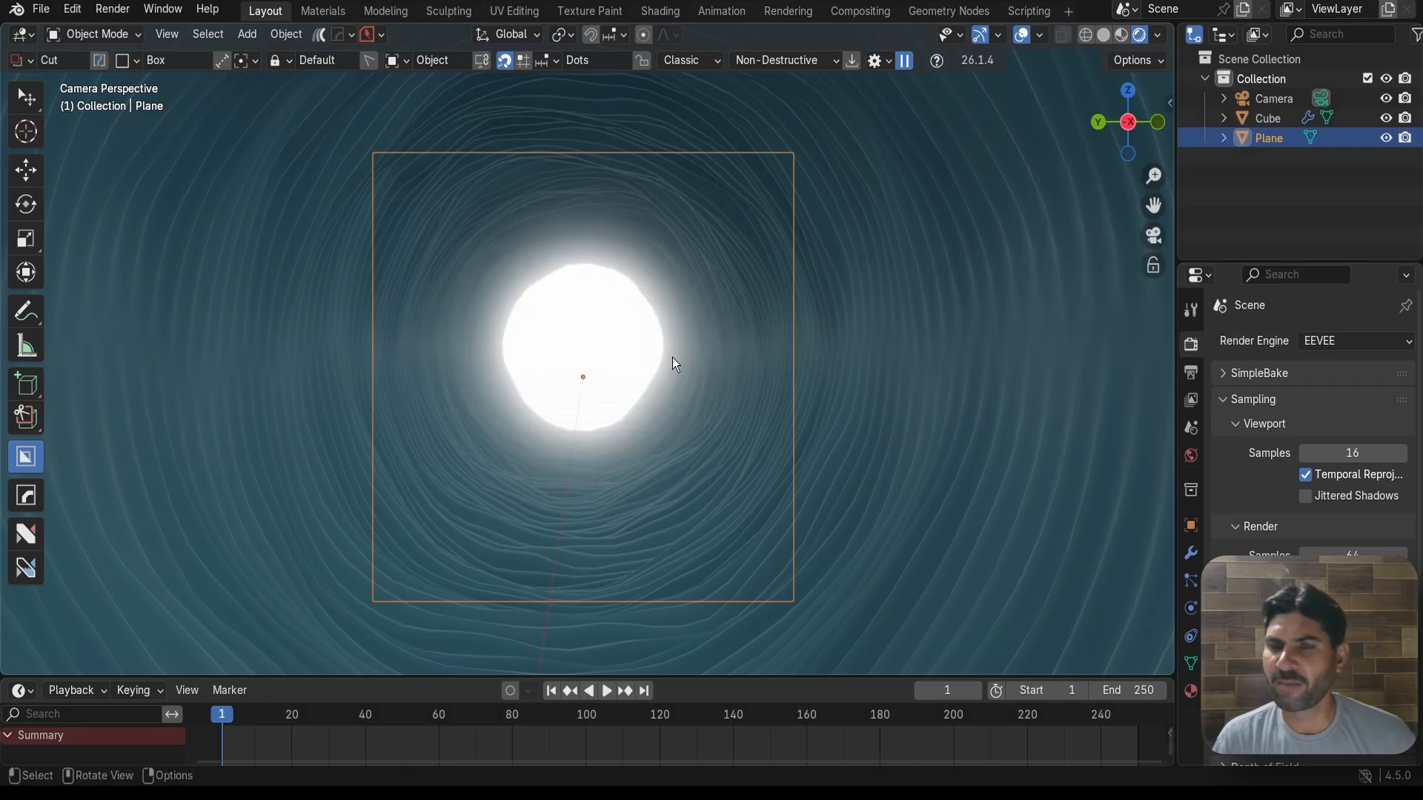
Add a Spot light at the near end of the pipe
scroll(673, 357, down, 5)
scroll(683, 350, down, 5)
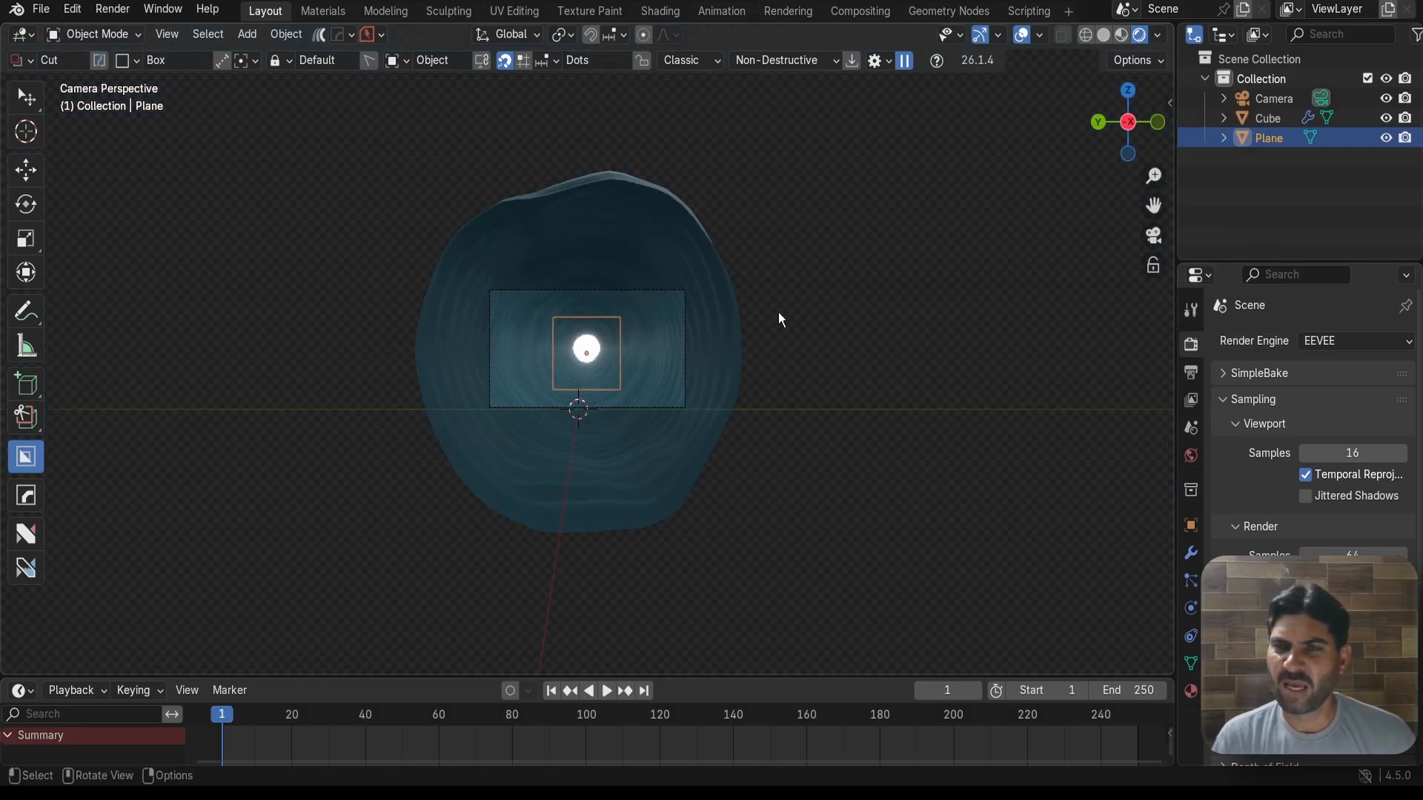
middle_drag(778, 313, 630, 392)
scroll(589, 378, up, 3)
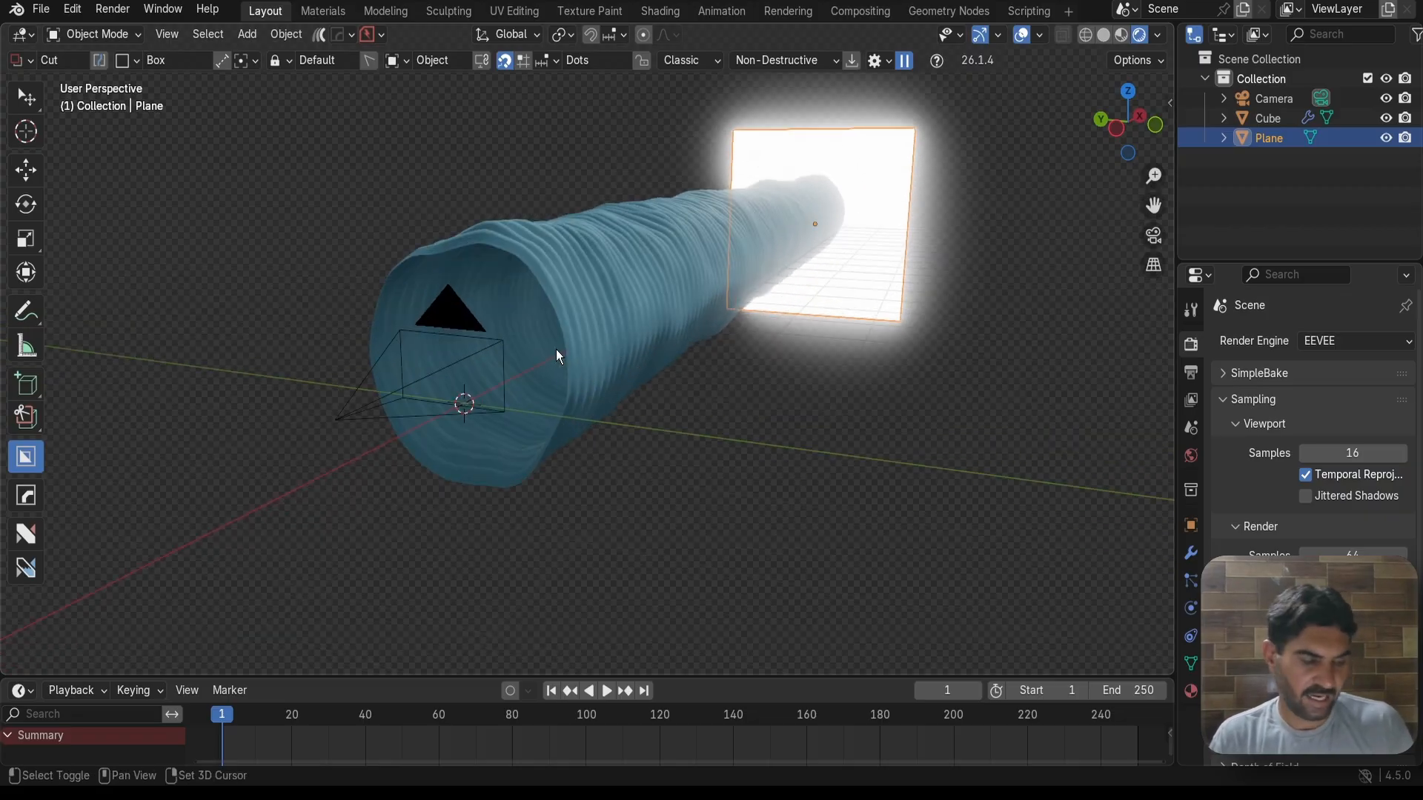
key(shift+a)
mouse_move(557, 354)
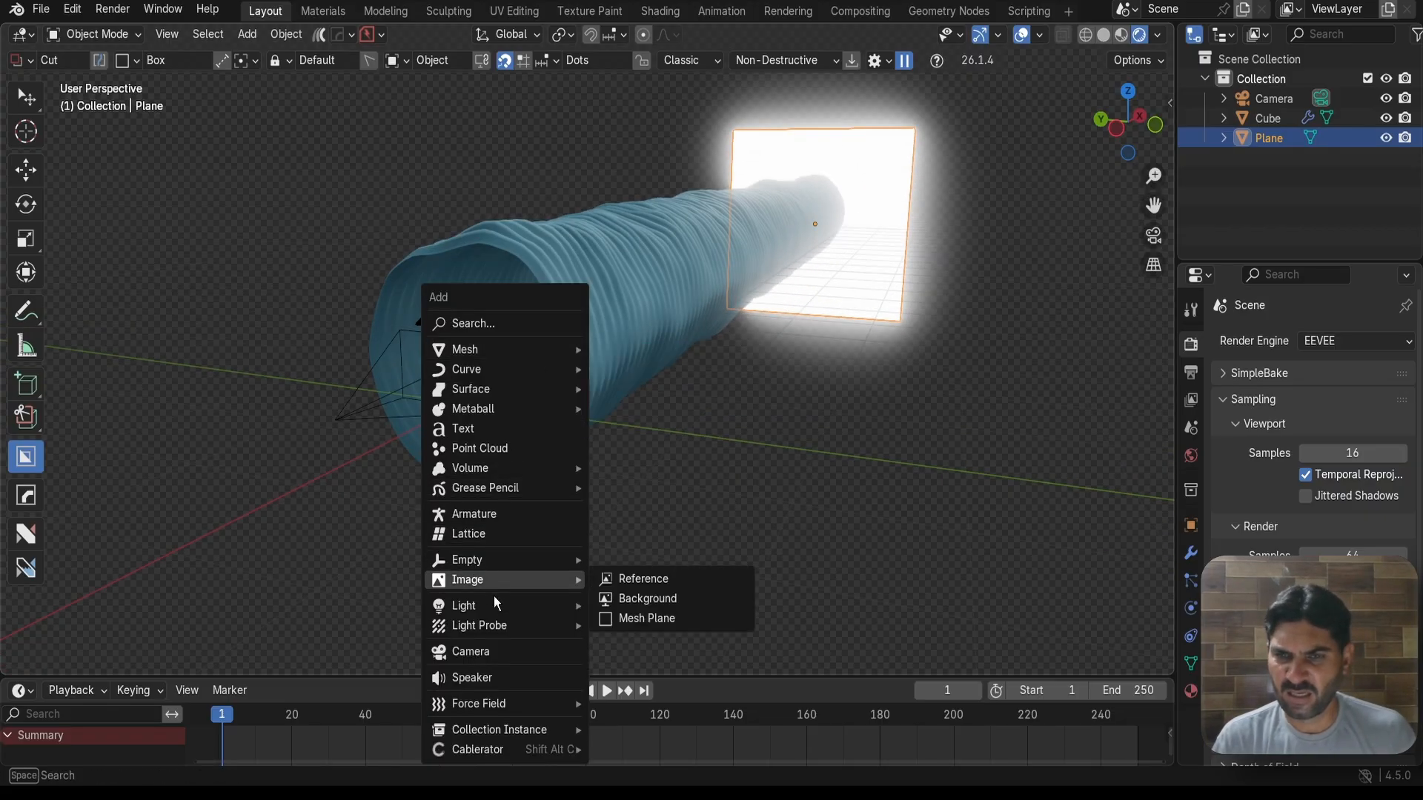
mouse_move(493, 604)
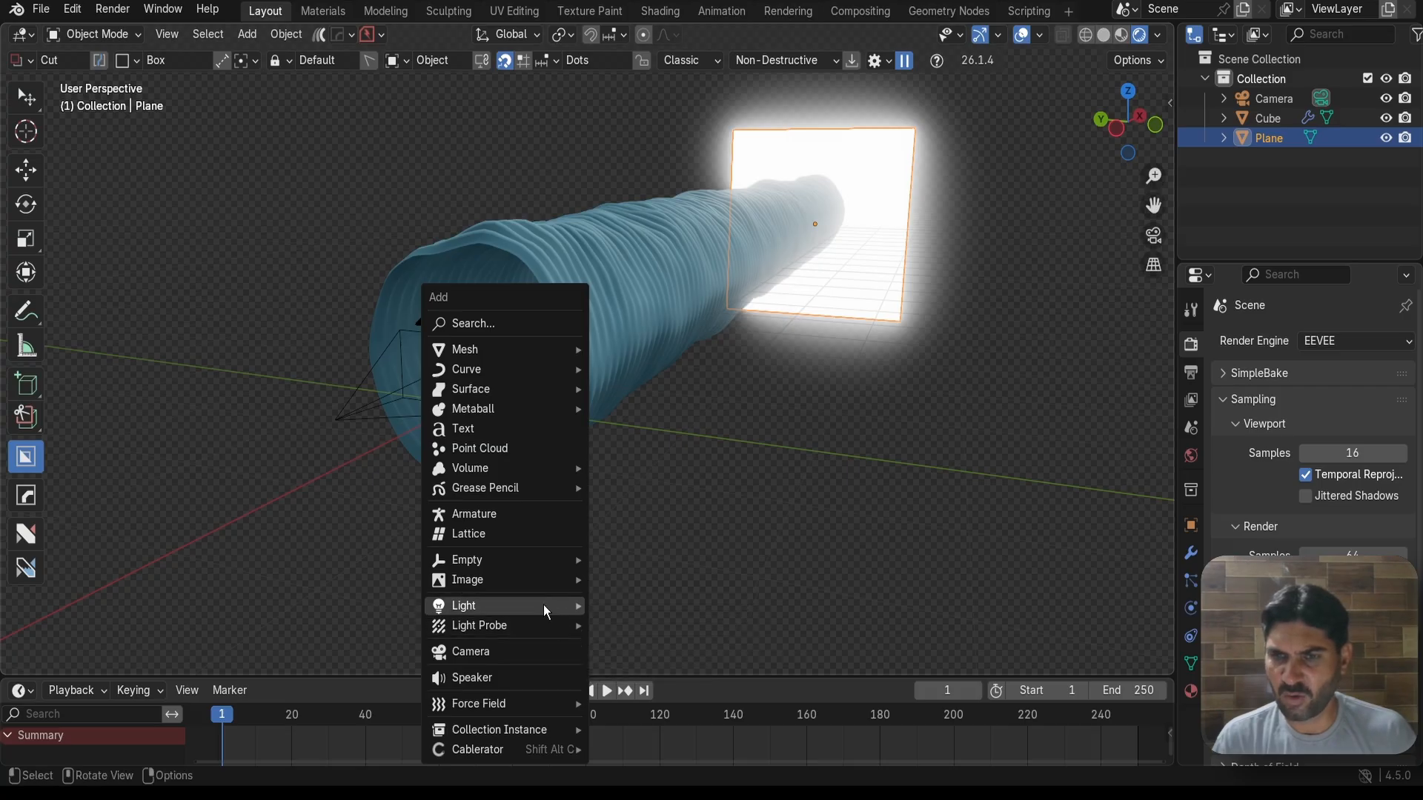
click(630, 649)
scroll(647, 447, down, 5)
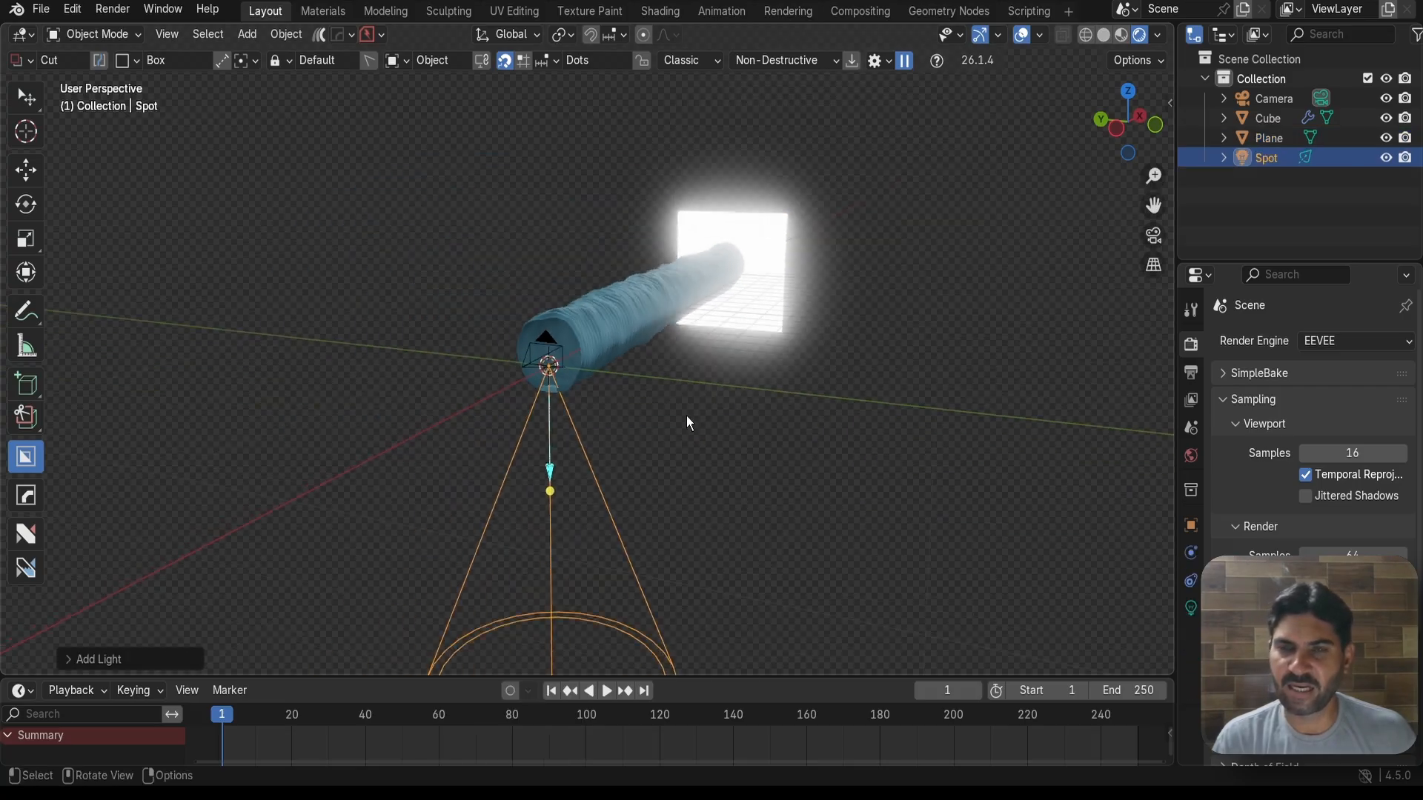
Rotate the spot light -90 degrees about the global Y axis so it shines along the pipe
middle_drag(665, 412, 626, 419)
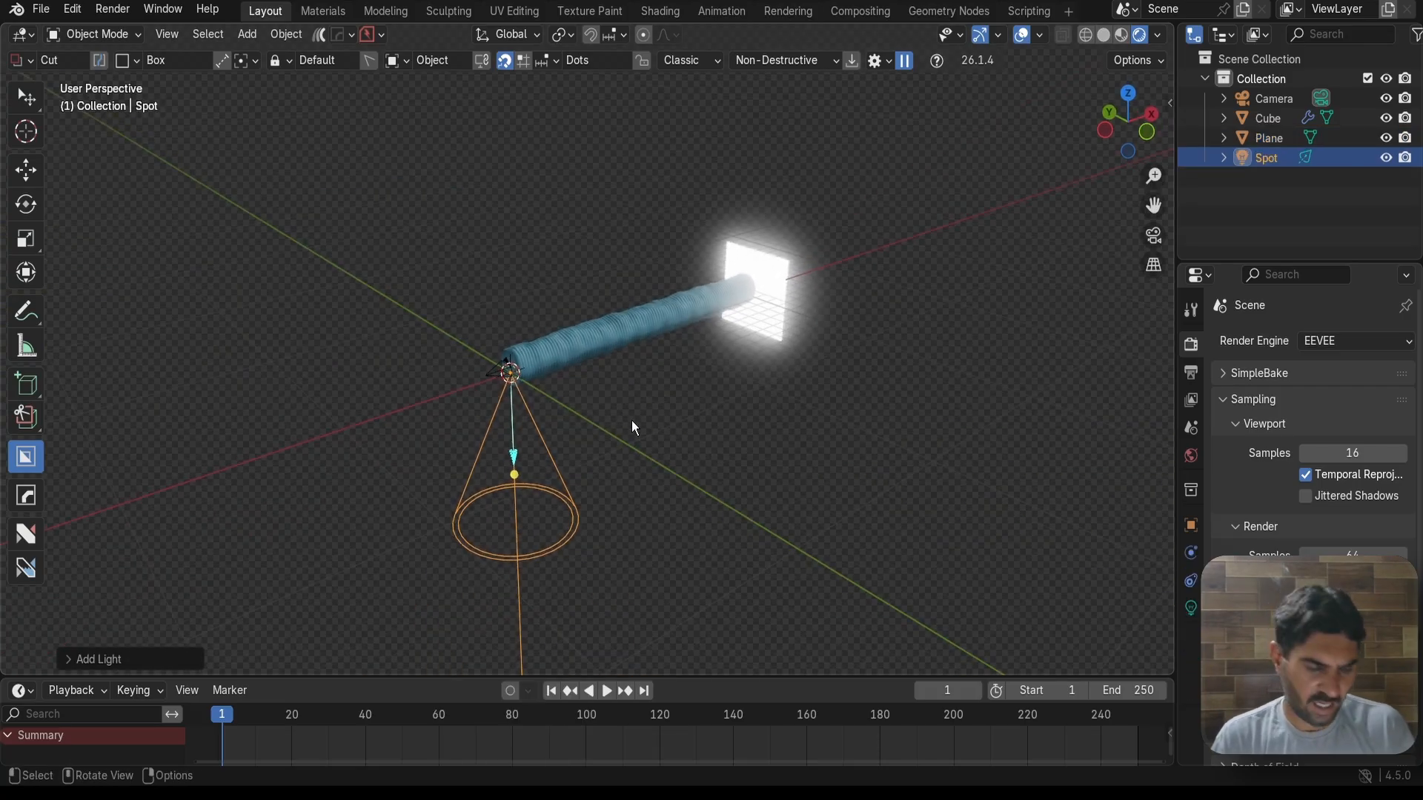
key(r)
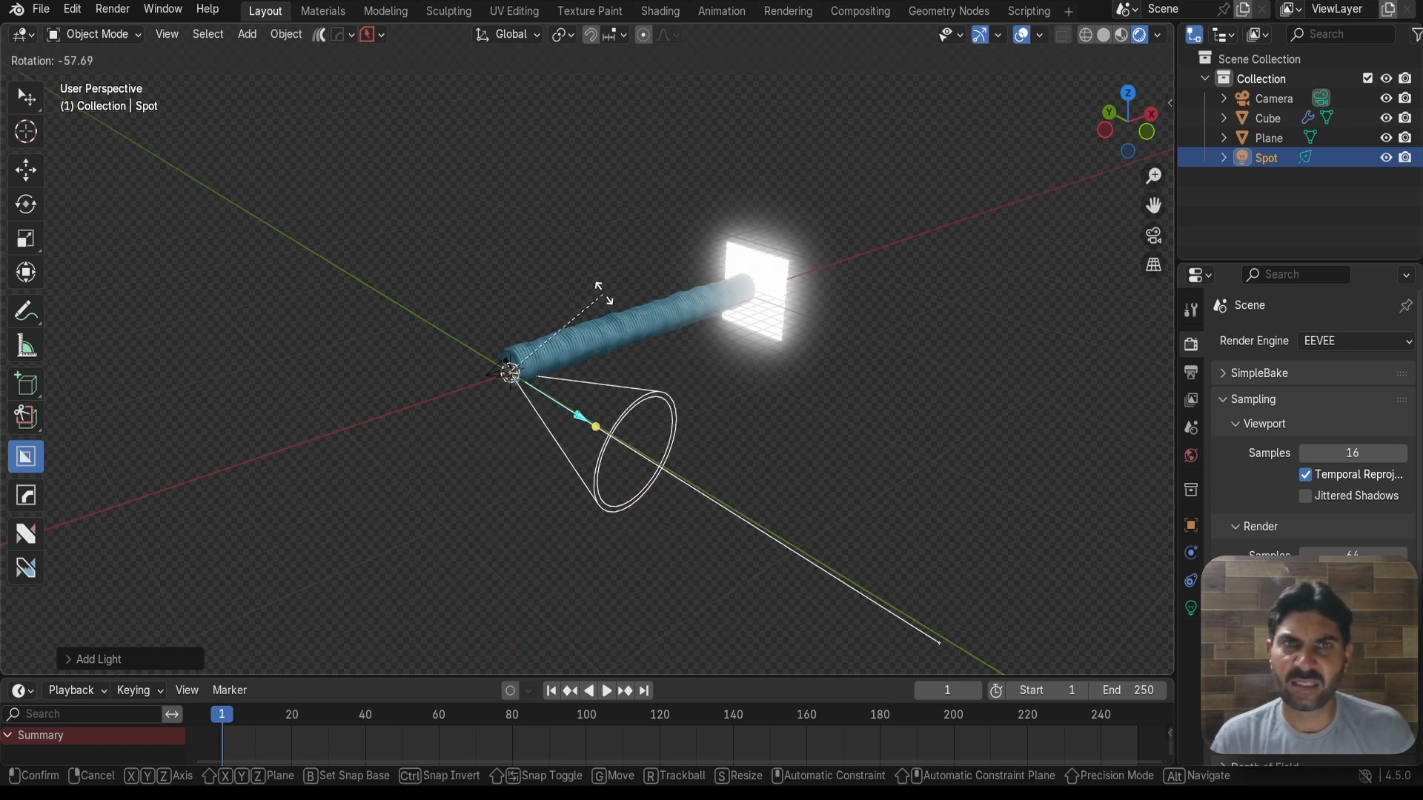
key(y)
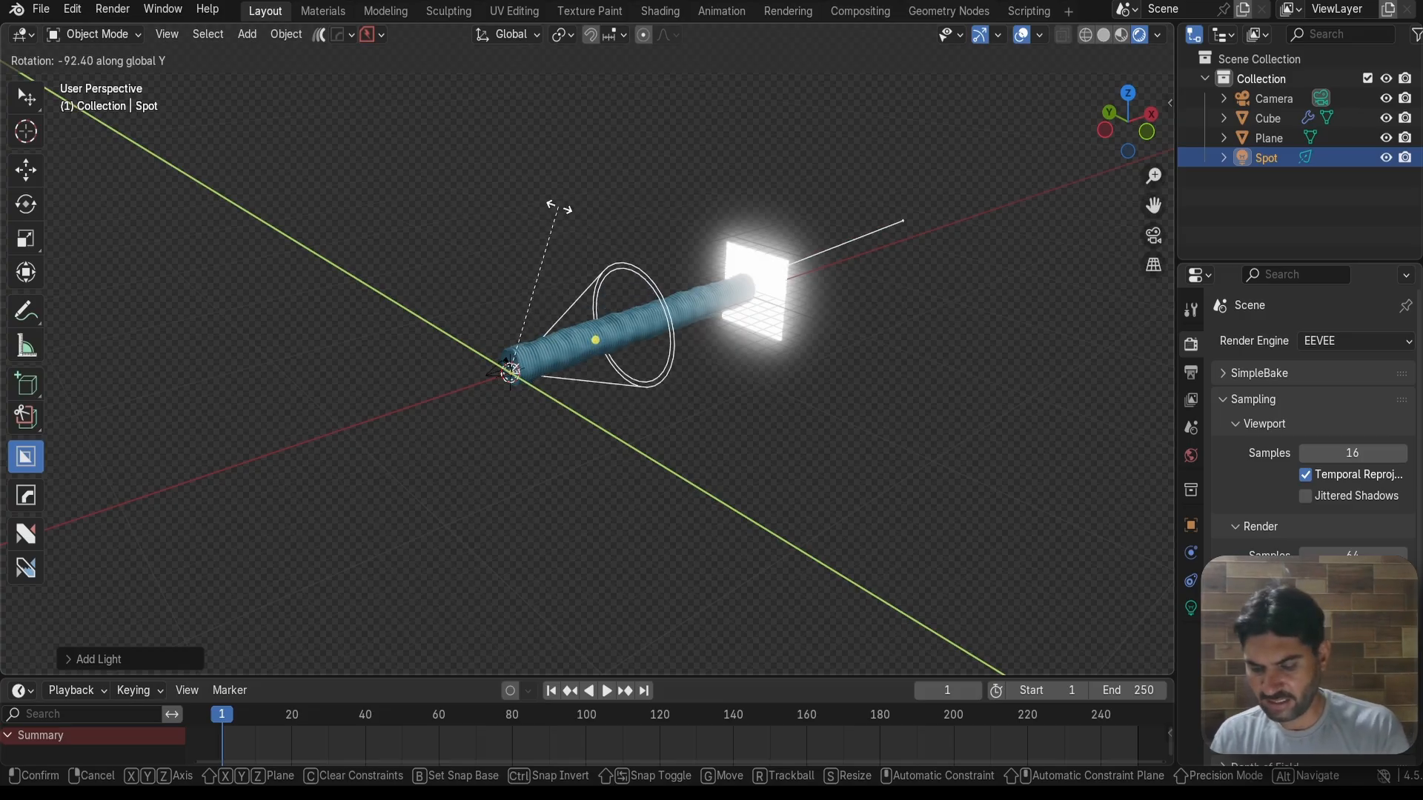
text(-90)
key(Return)
scroll(585, 273, up, 5)
scroll(580, 344, down, 4)
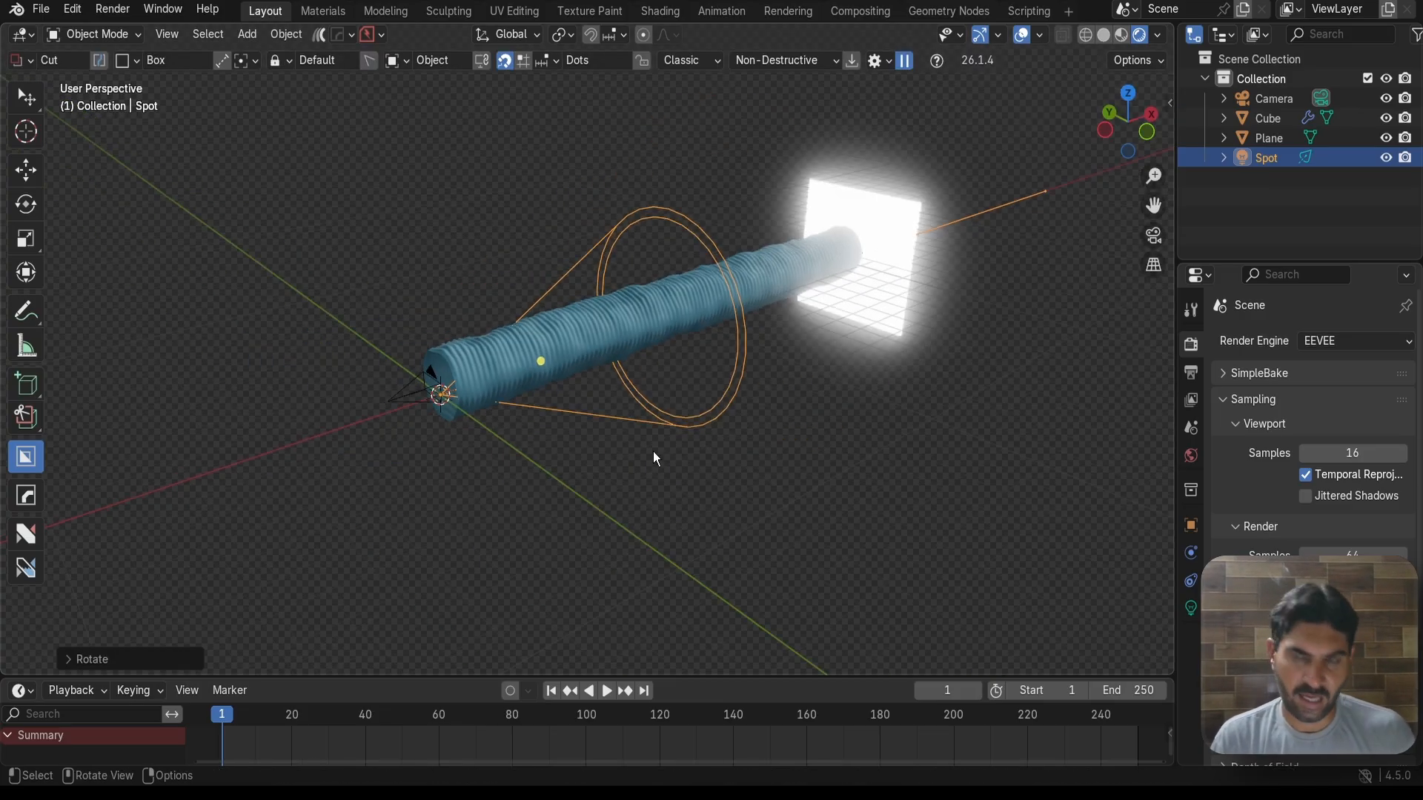
scroll(671, 471, down, 2)
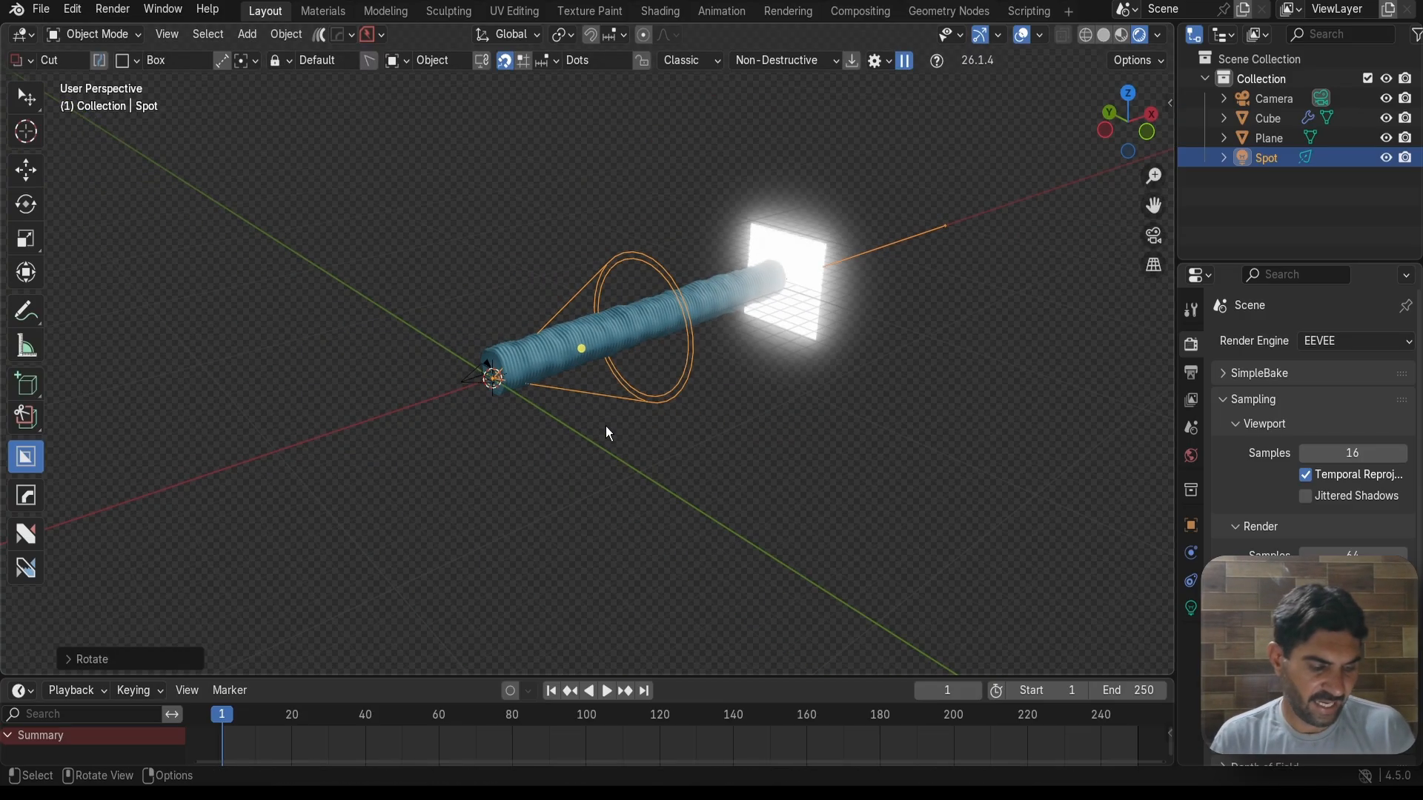
Move the spot light about -4.6 m along the global X axis, back from the pipe's opening
key(g)
key(x)
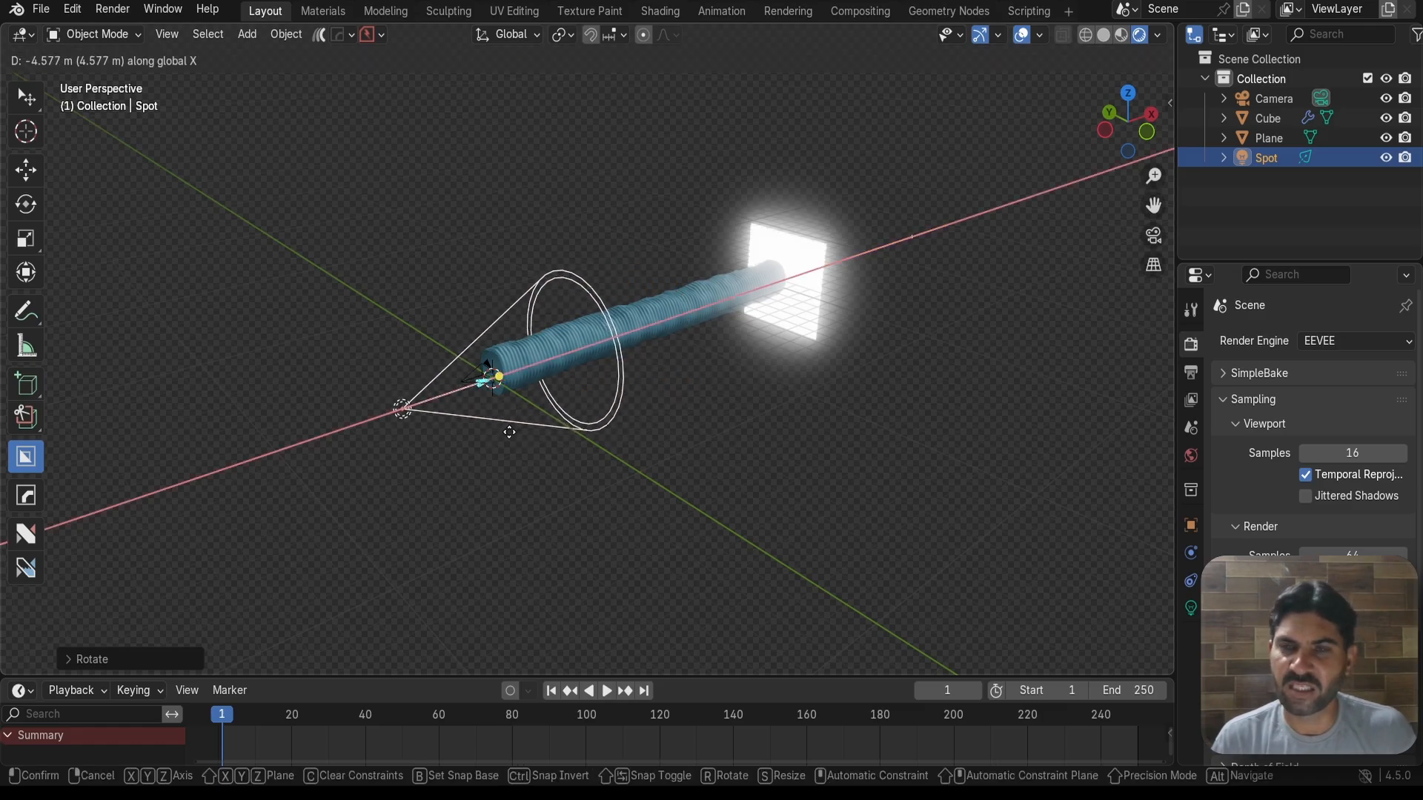
click(509, 412)
scroll(506, 410, up, 4)
scroll(507, 409, down, 2)
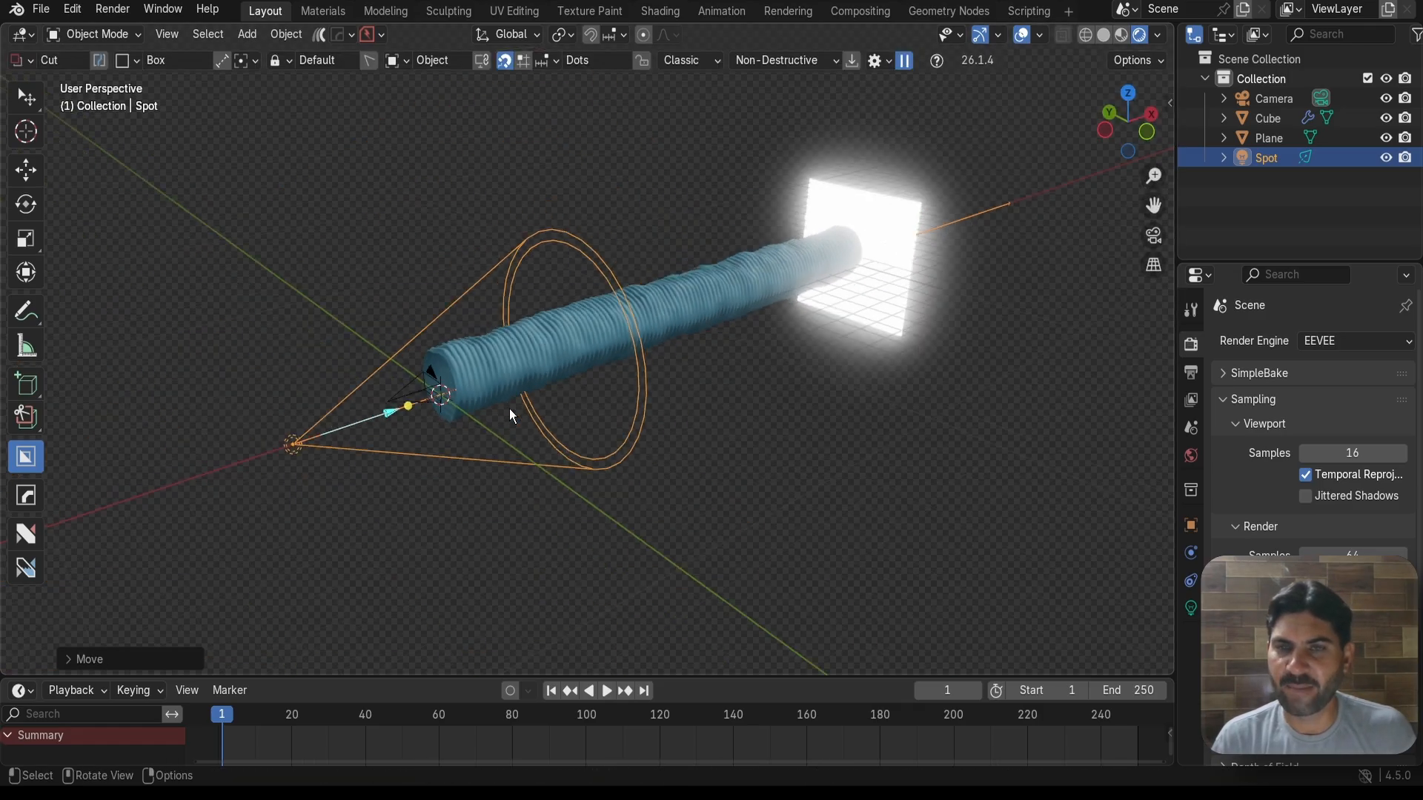
scroll(509, 407, down, 3)
middle_drag(509, 408, 629, 391)
scroll(630, 390, up, 5)
scroll(651, 407, down, 2)
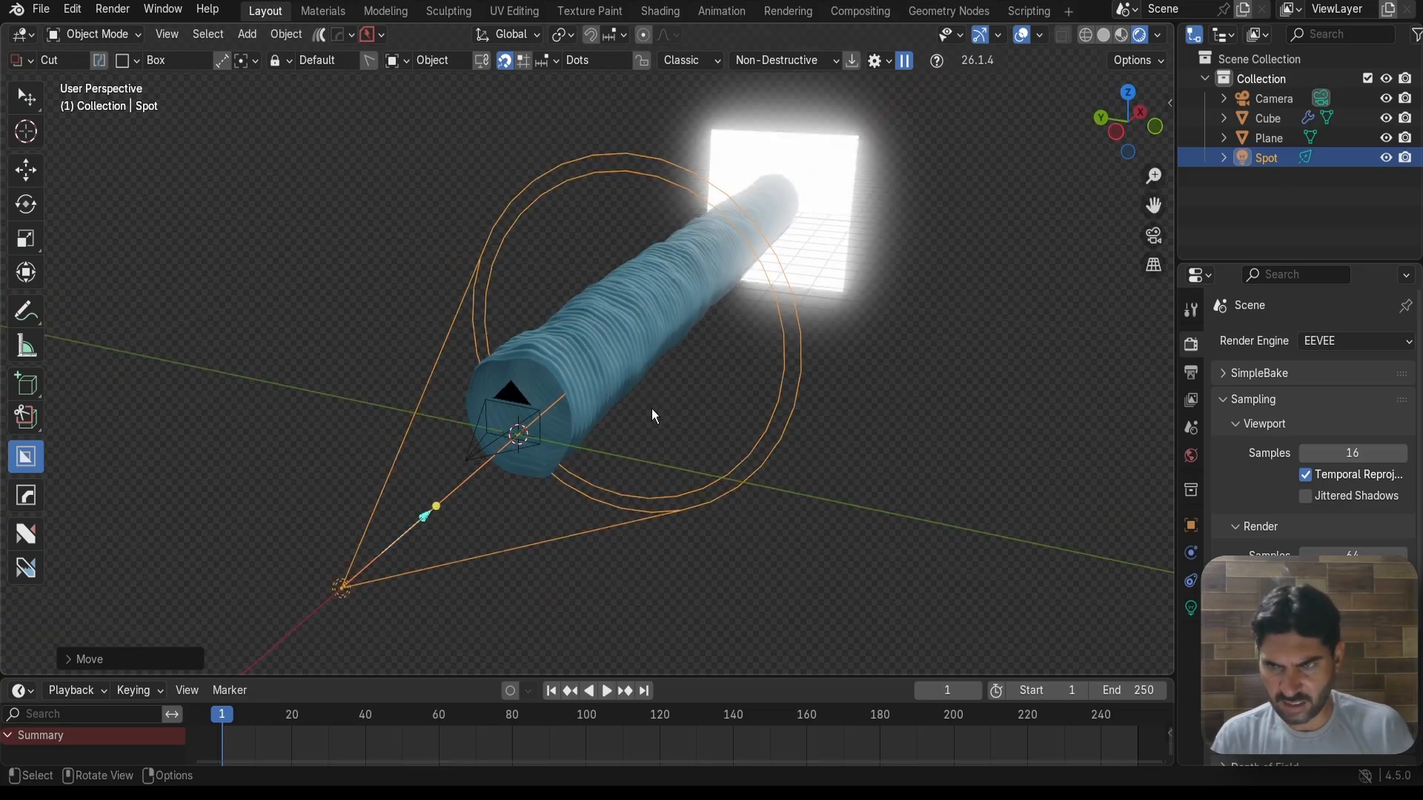
scroll(651, 408, down, 1)
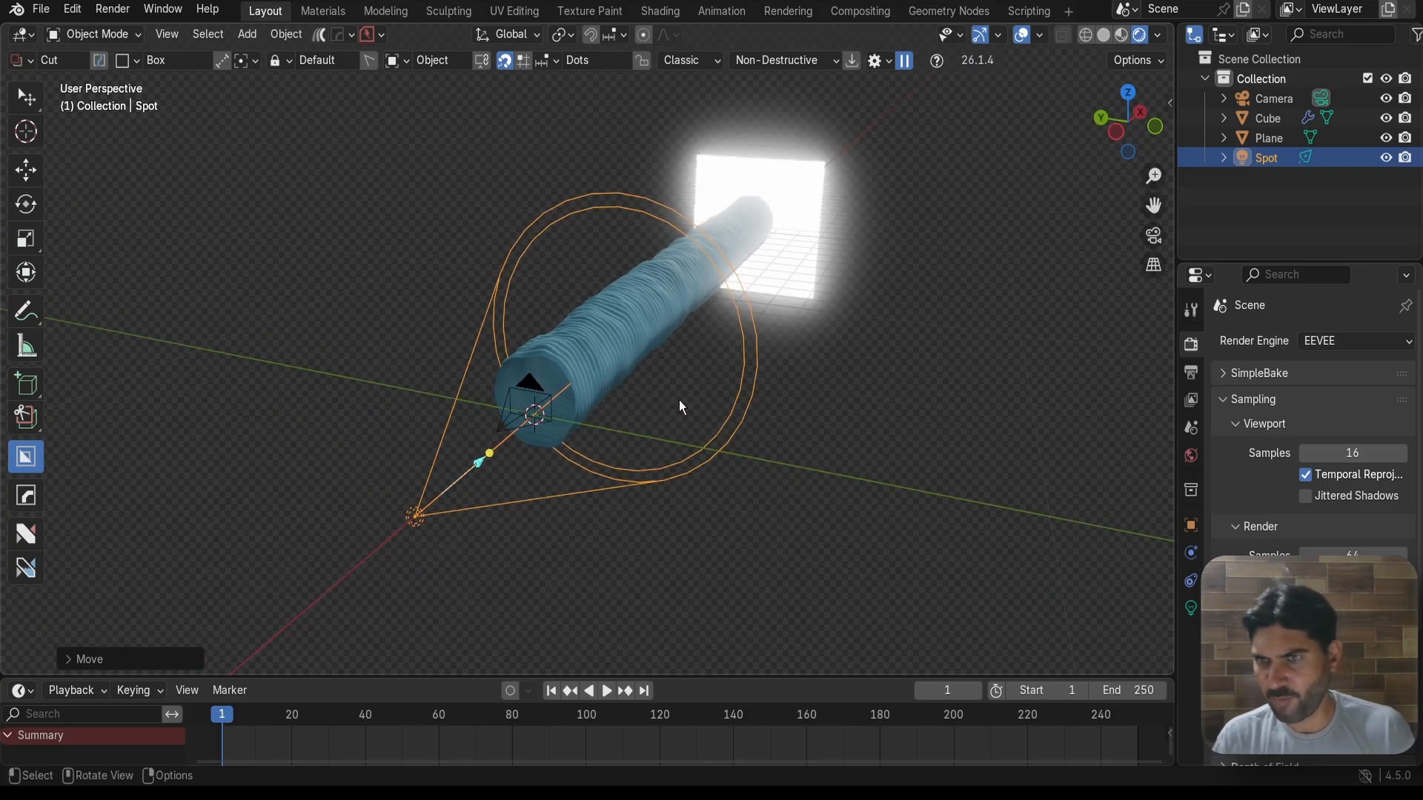
Raise the spot light's power to 18.4 and its exposure to about 4.5, judging the effect through the camera
click(1191, 607)
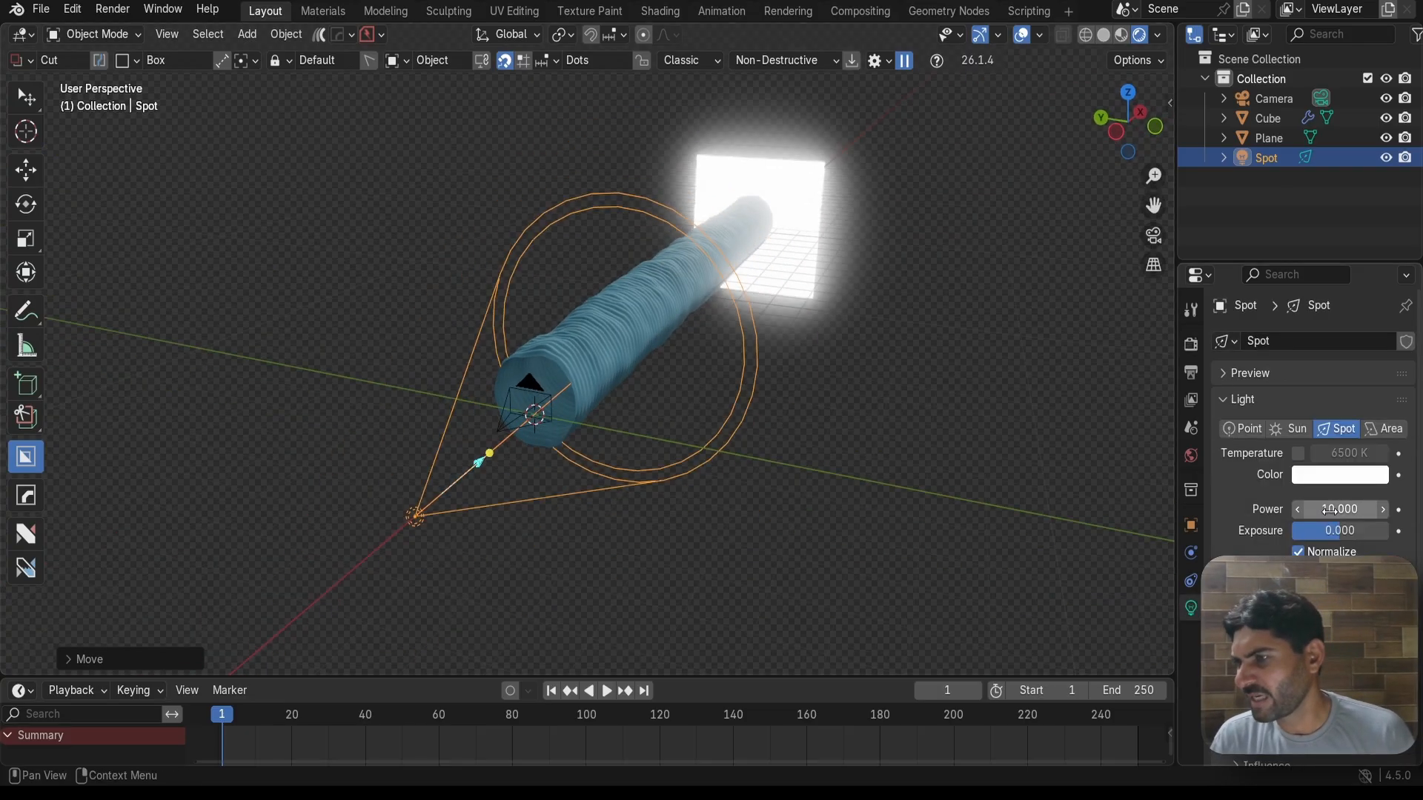
drag(1329, 509, 1345, 509)
scroll(950, 389, up, 4)
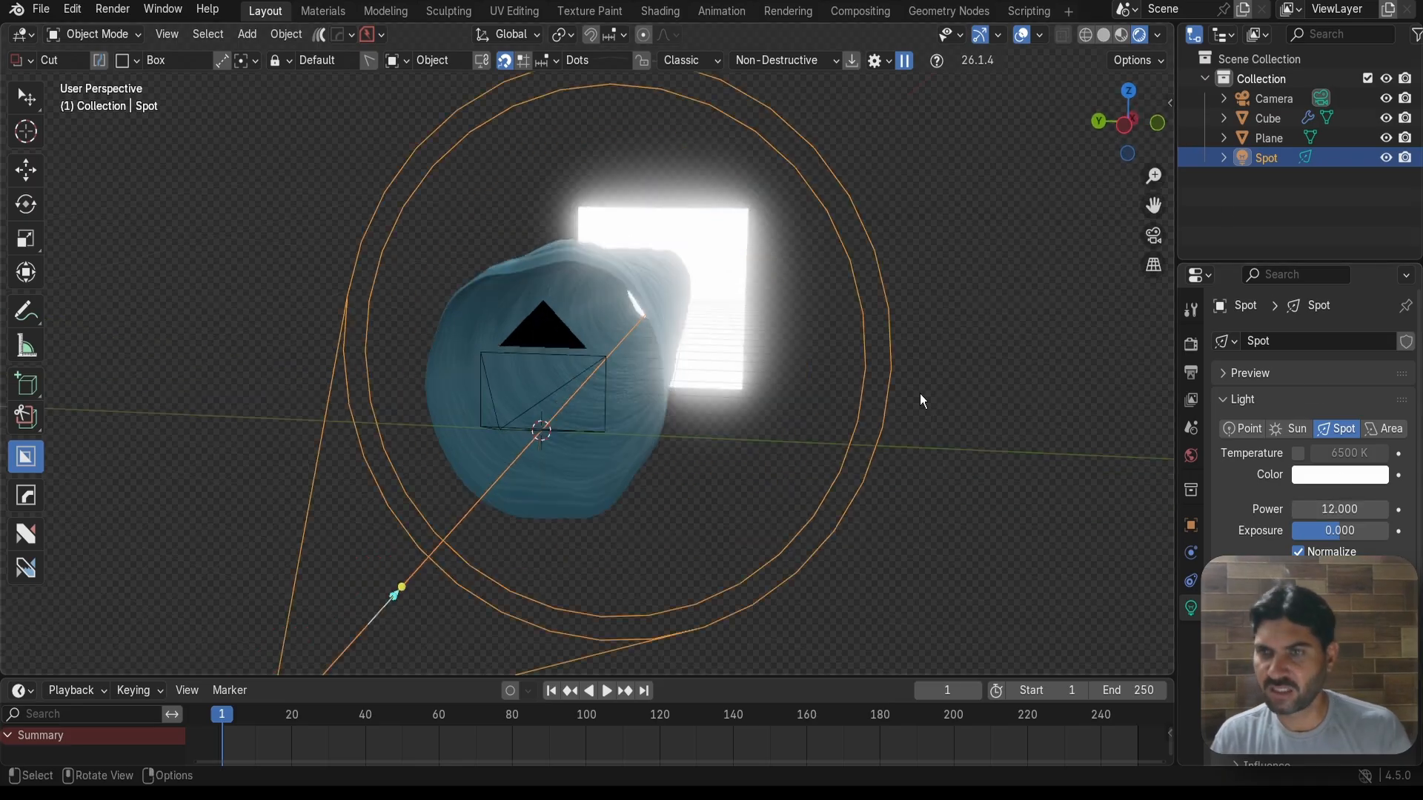
key(KP_0)
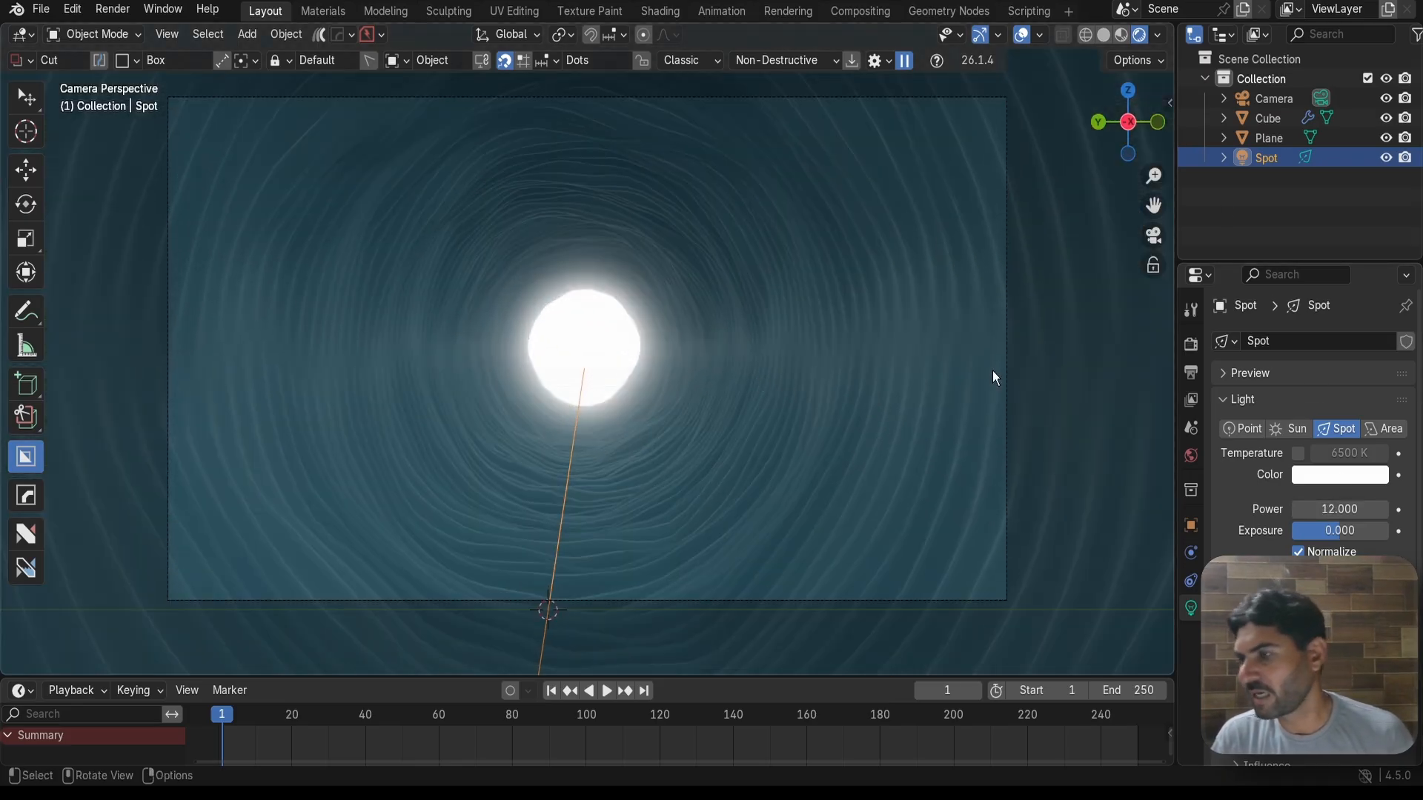
drag(1334, 509, 1363, 531)
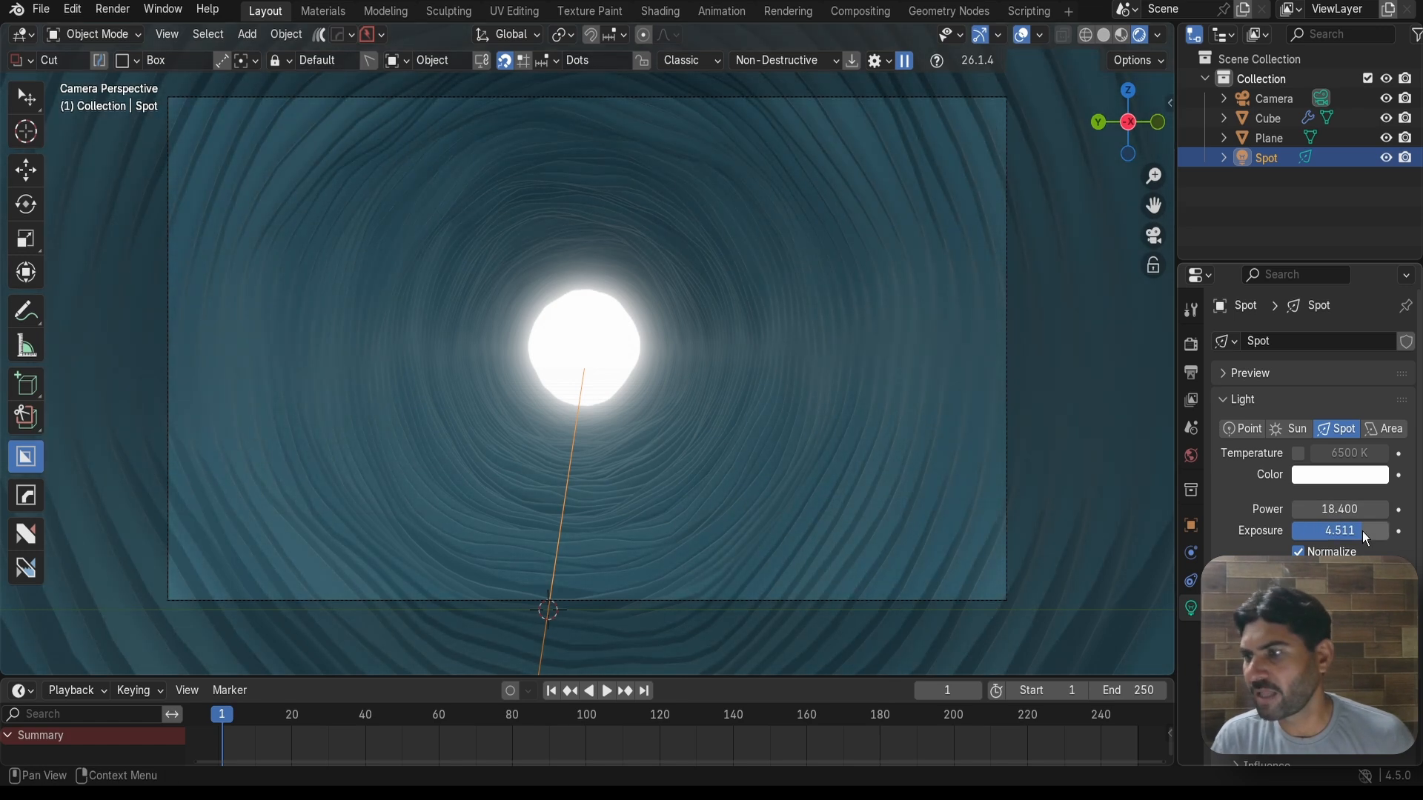
scroll(1334, 567, down, 1)
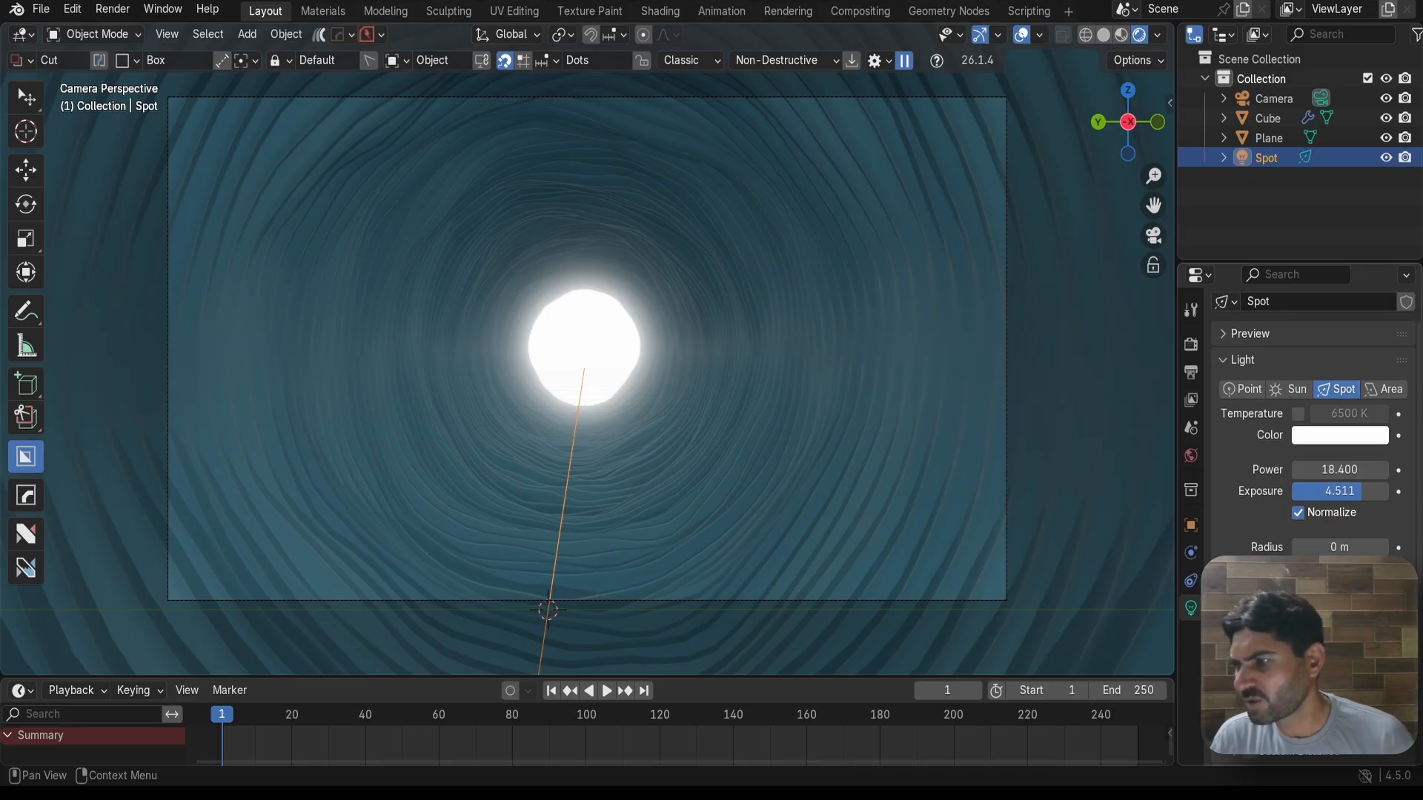
Narrow the spot light's cone slightly and check the pipe's lighting through the camera
scroll(919, 442, down, 4)
middle_drag(919, 442, 830, 489)
scroll(861, 473, down, 3)
scroll(861, 473, down, 2)
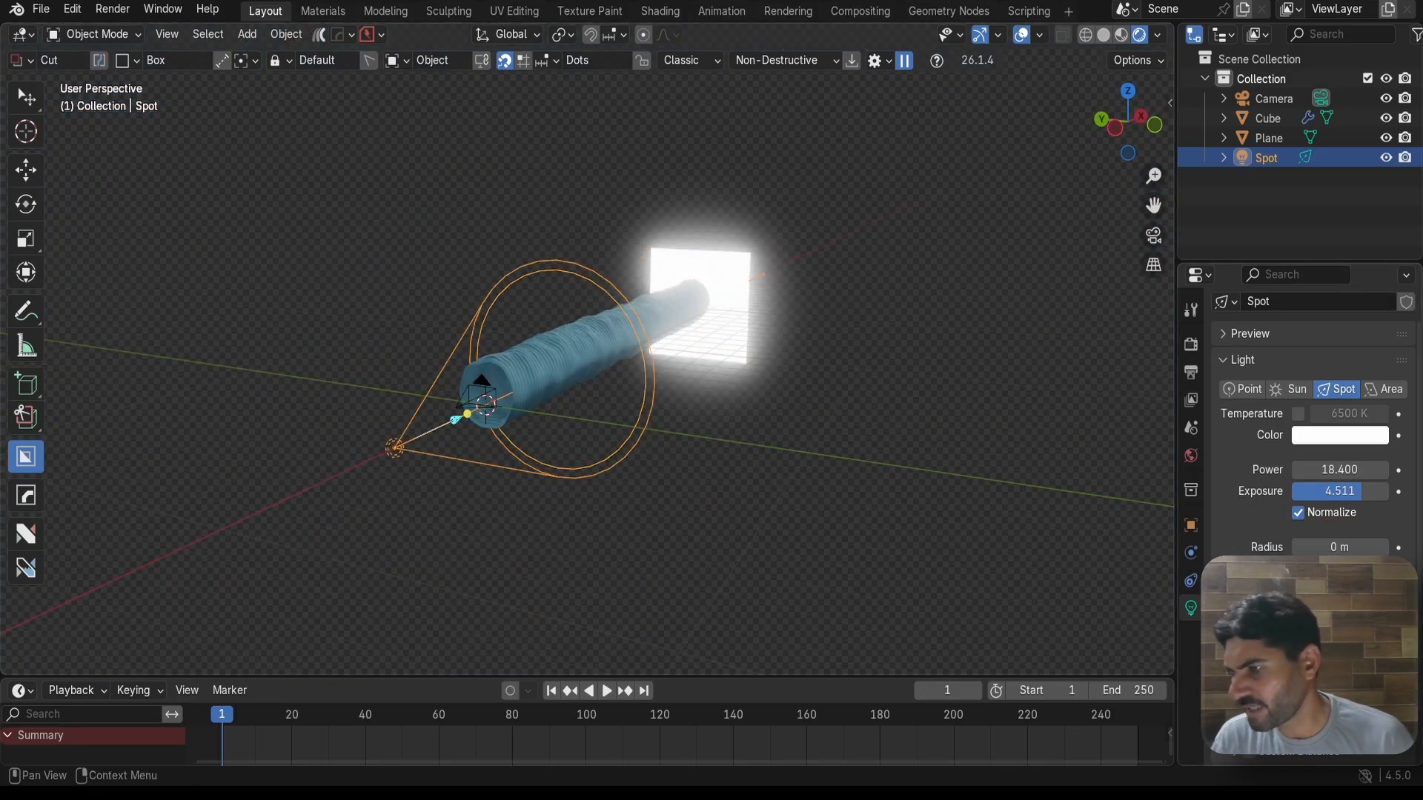
drag(1340, 620, 1328, 620)
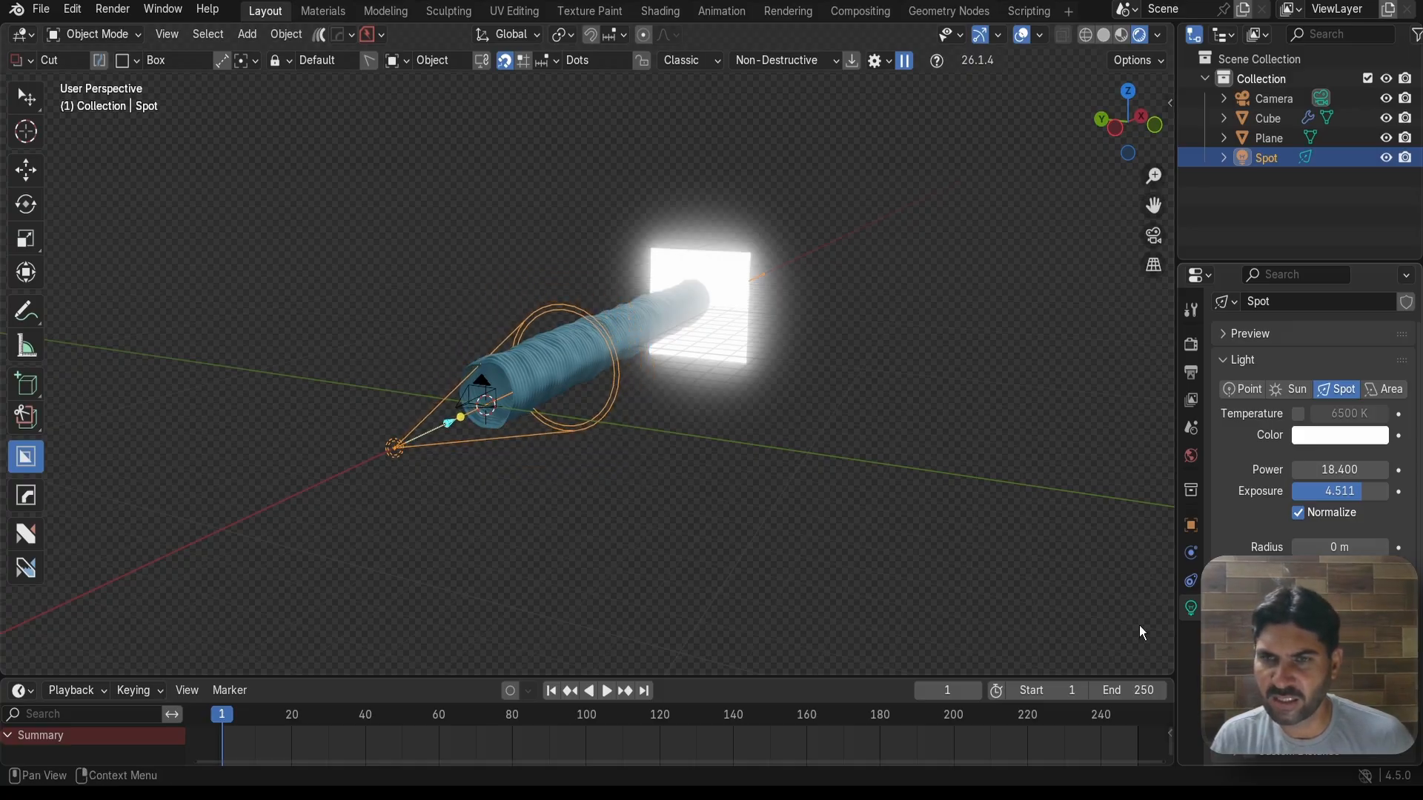
key(KP_0)
scroll(709, 469, up, 5)
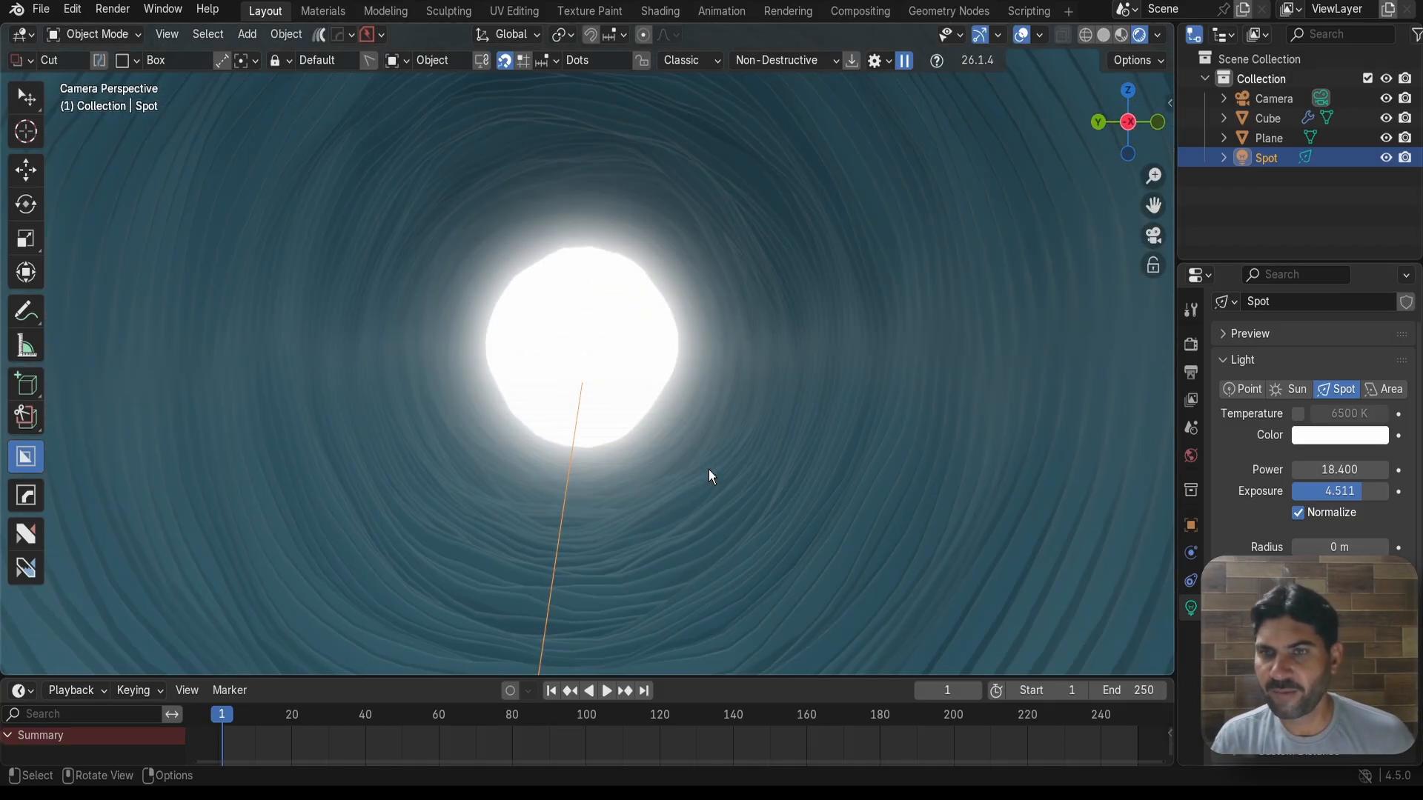
scroll(690, 421, down, 4)
scroll(617, 399, down, 1)
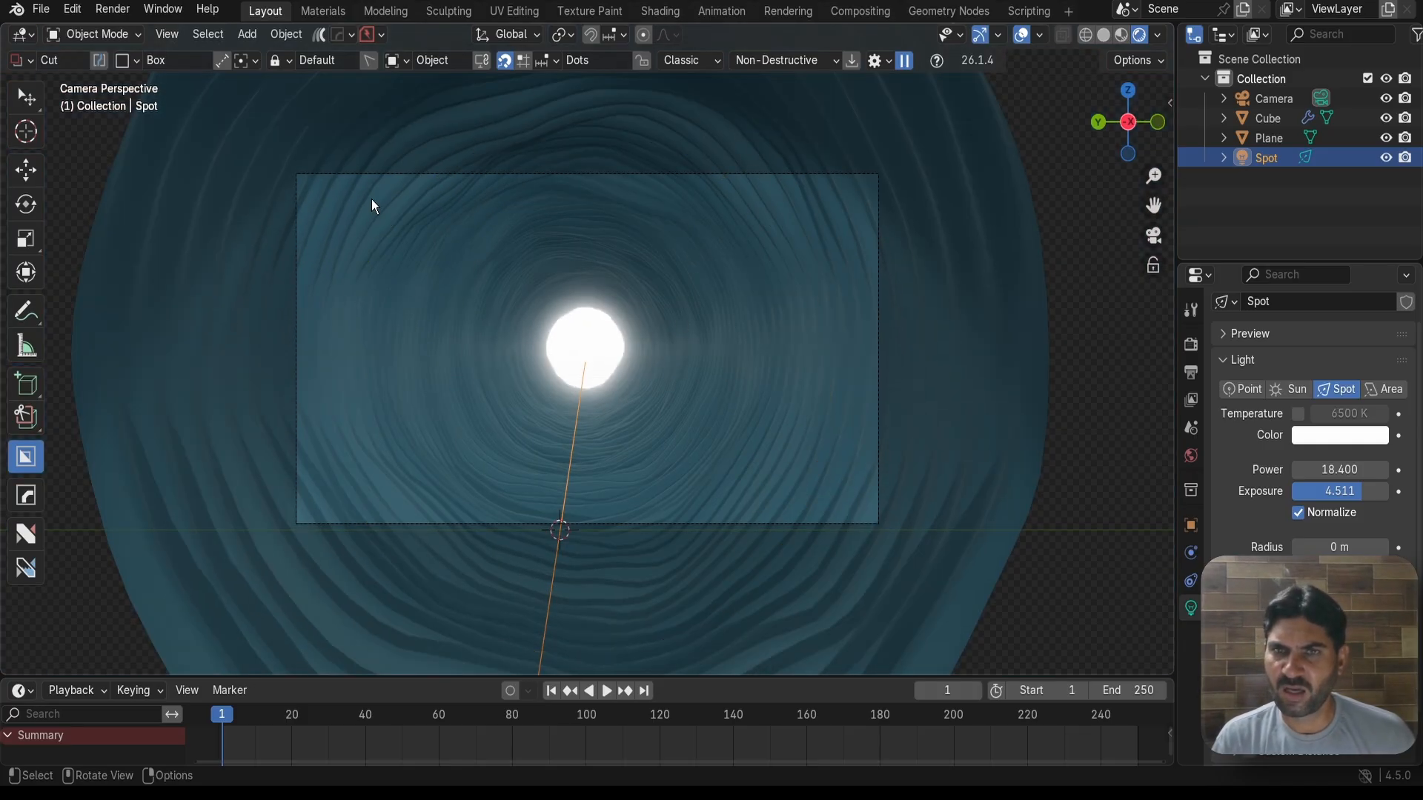
scroll(577, 309, up, 3)
scroll(577, 310, down, 3)
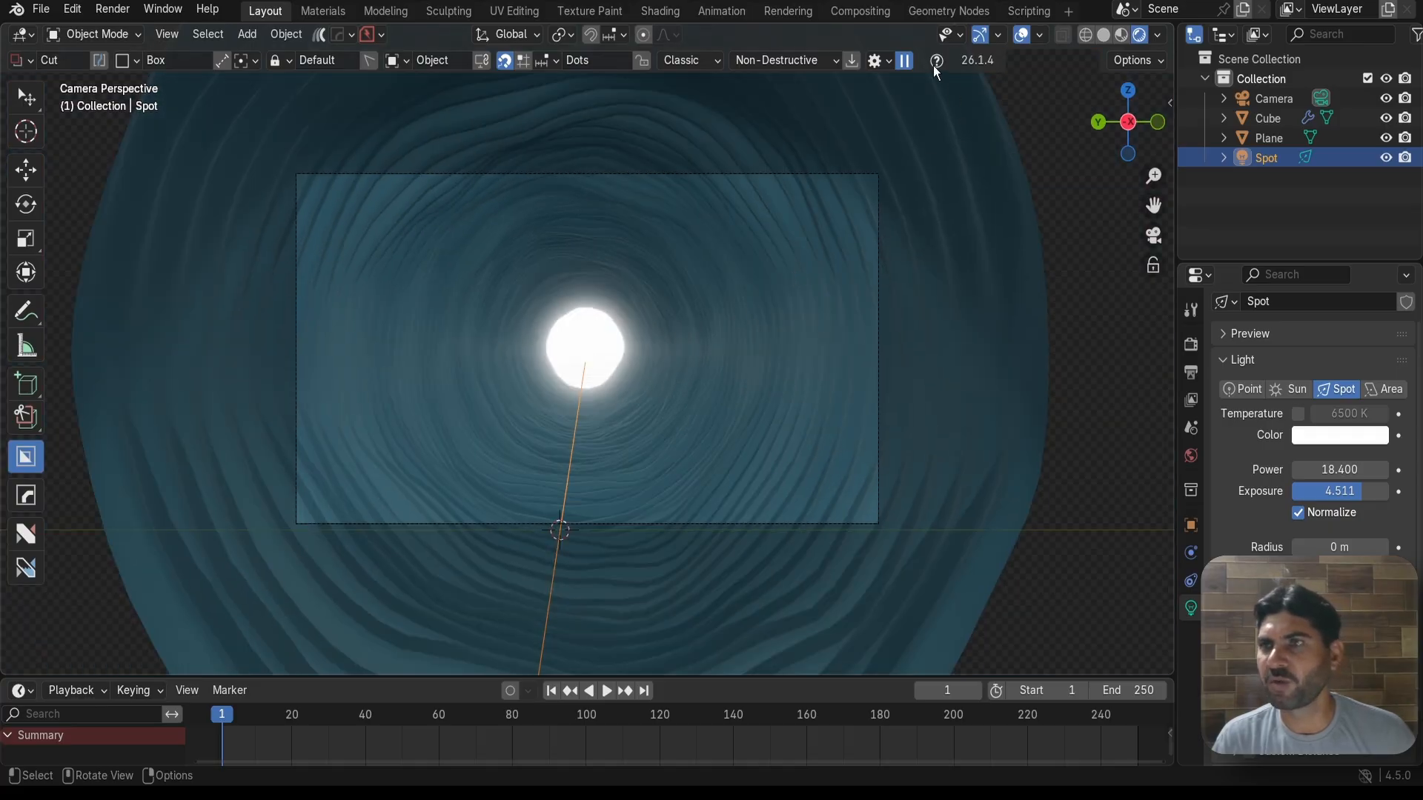
Open the pipe's node tree in the Geometry Nodes workspace and shift the Noise Texture node away from its Multiply node
click(932, 15)
scroll(953, 206, up, 3)
scroll(946, 277, down, 2)
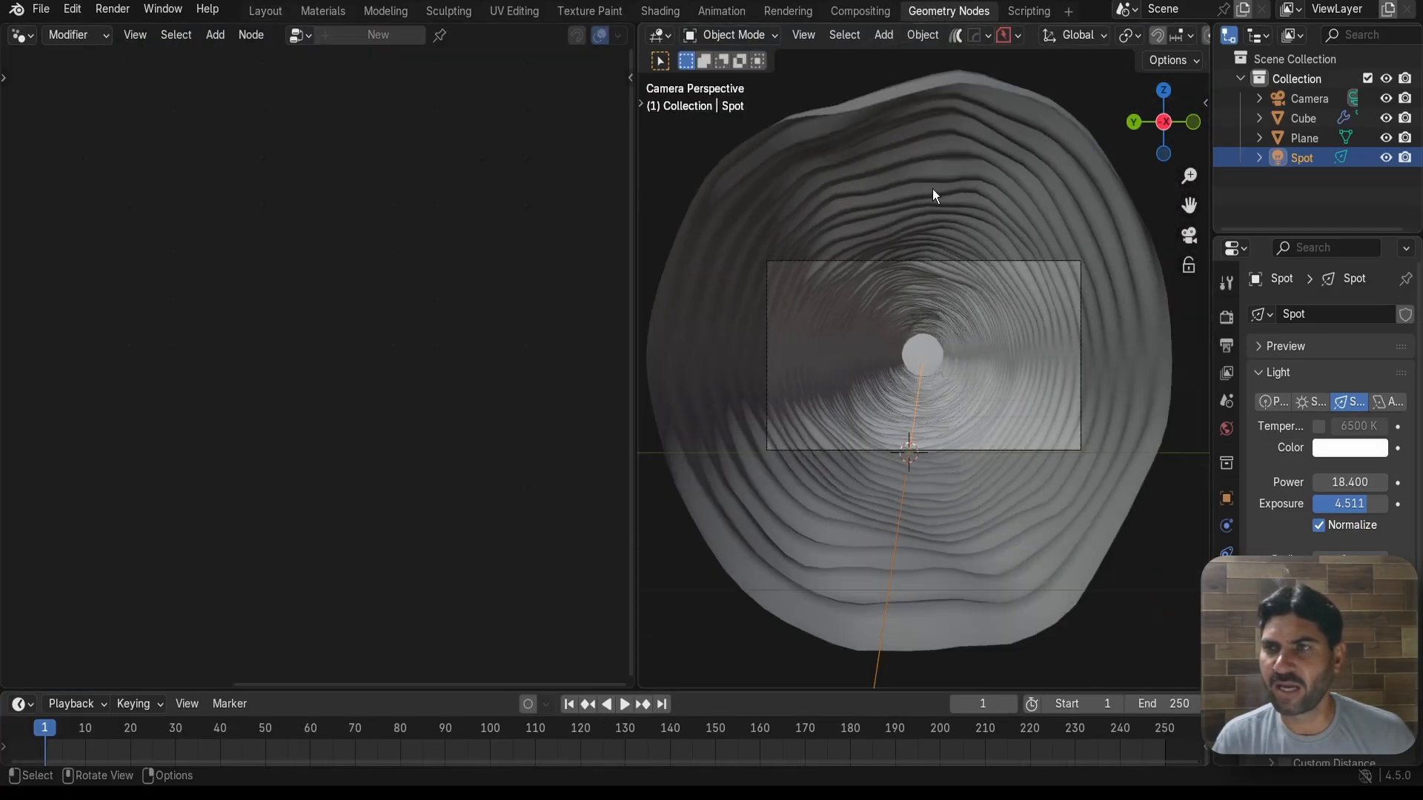
click(933, 191)
scroll(407, 460, down, 2)
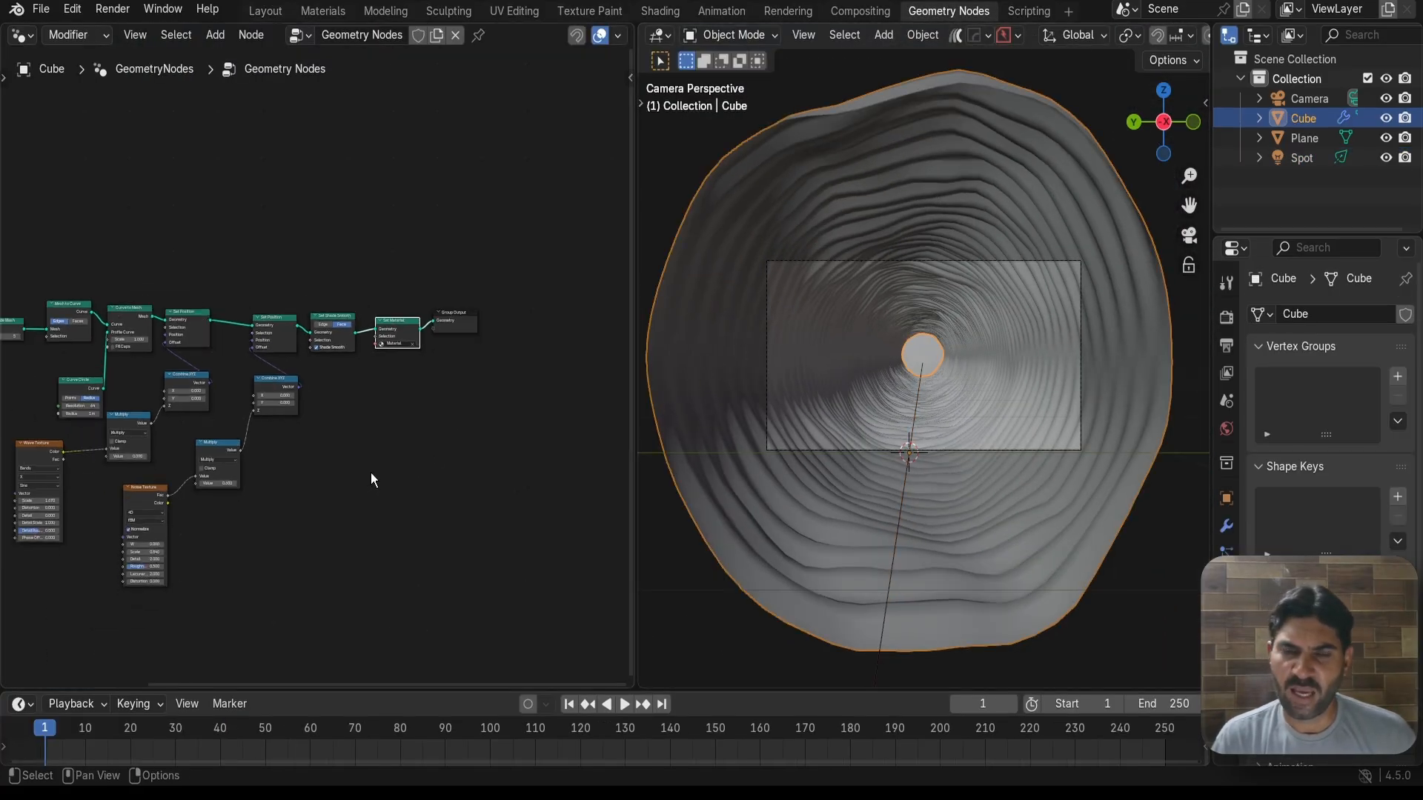
middle_drag(375, 473, 486, 290)
scroll(362, 355, up, 9)
middle_drag(368, 338, 432, 330)
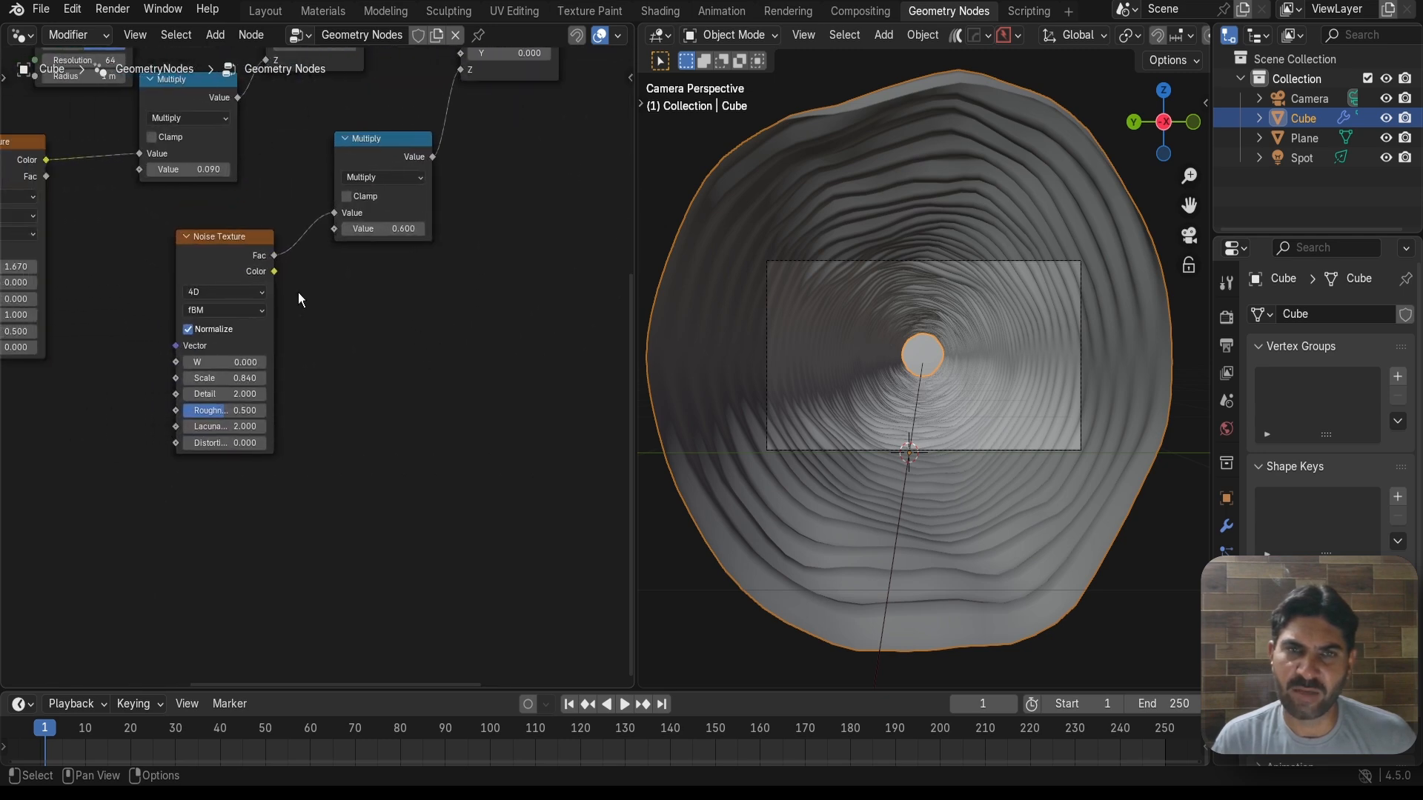
drag(220, 256, 188, 260)
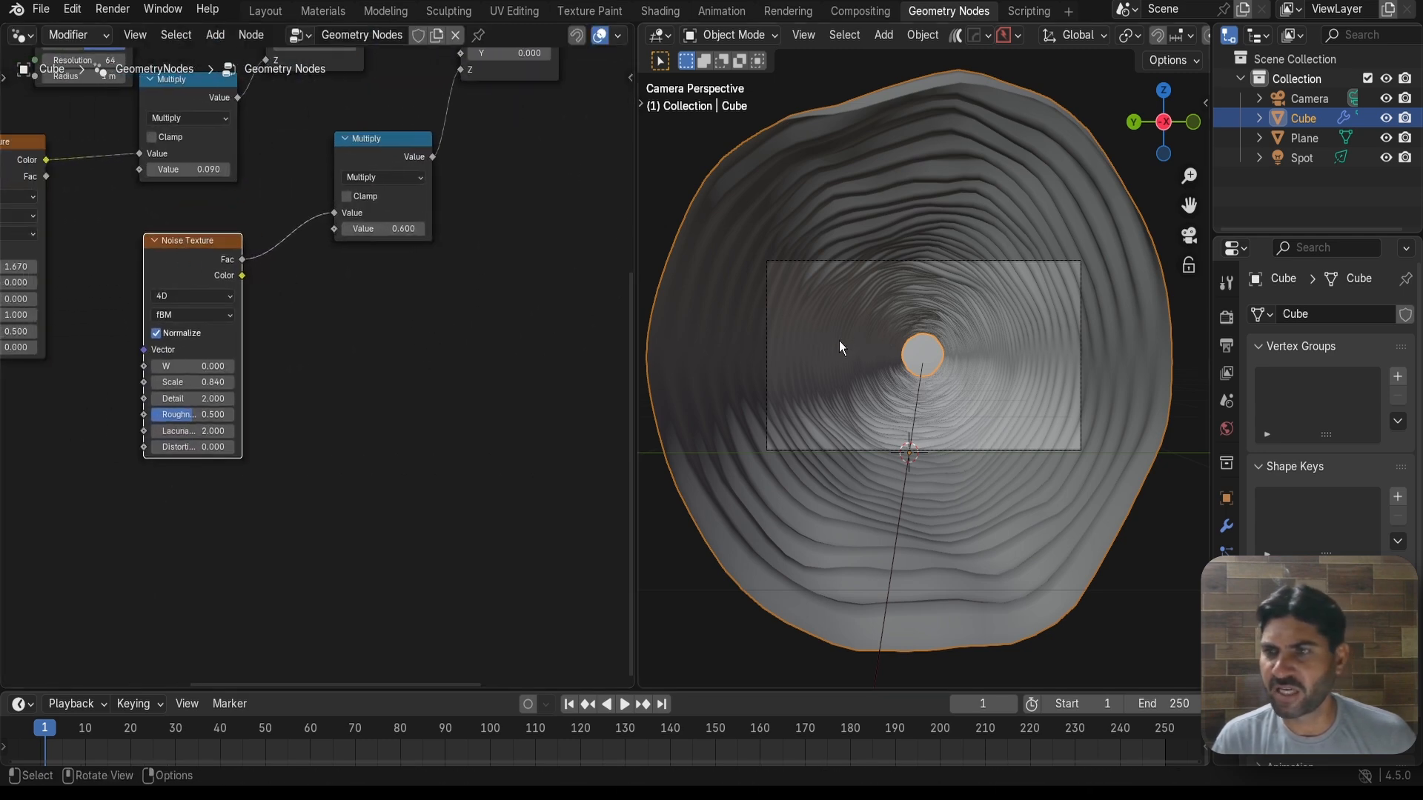
scroll(849, 340, up, 2)
scroll(848, 340, down, 2)
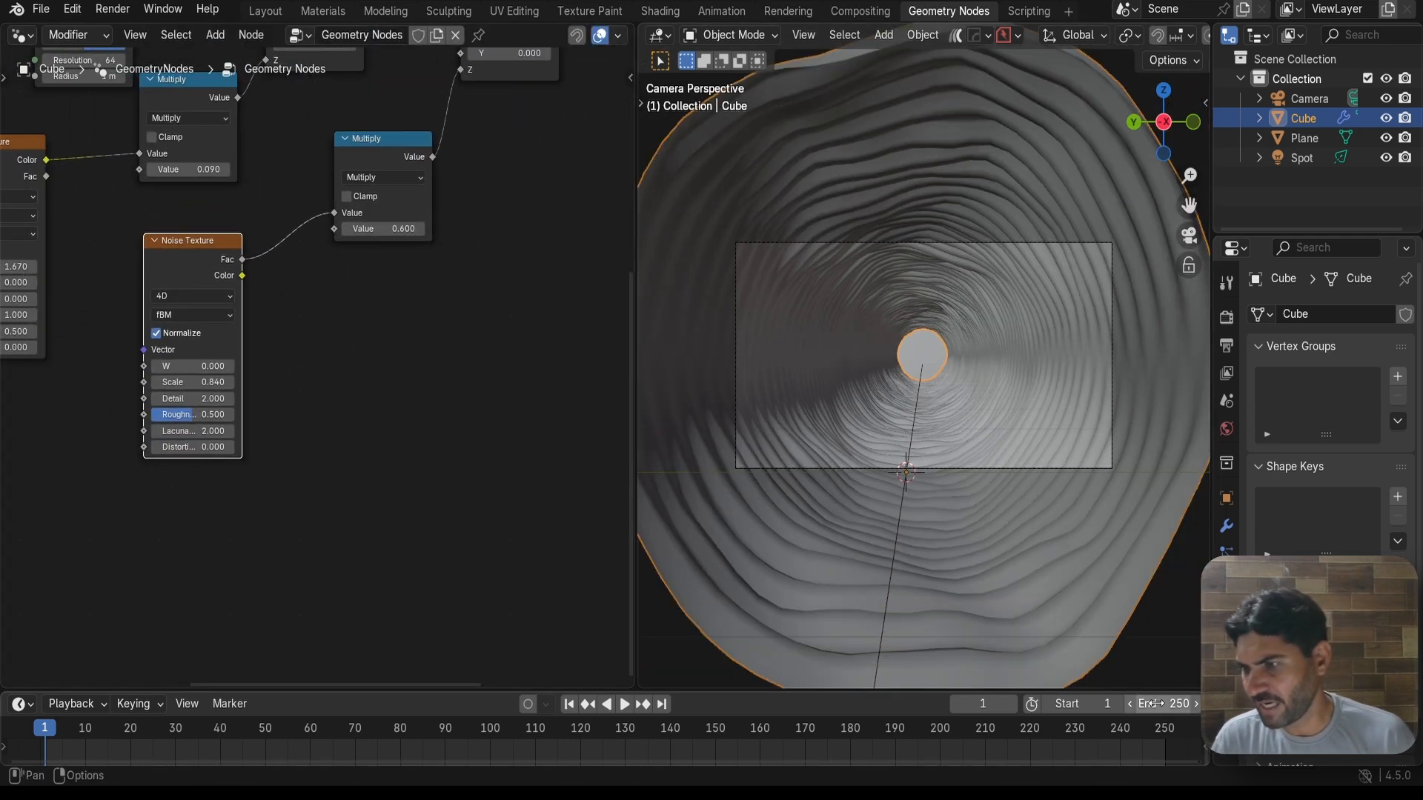
Set the animation's end frame to 120 and go to frame 0
click(1159, 704)
text(120)
key(Return)
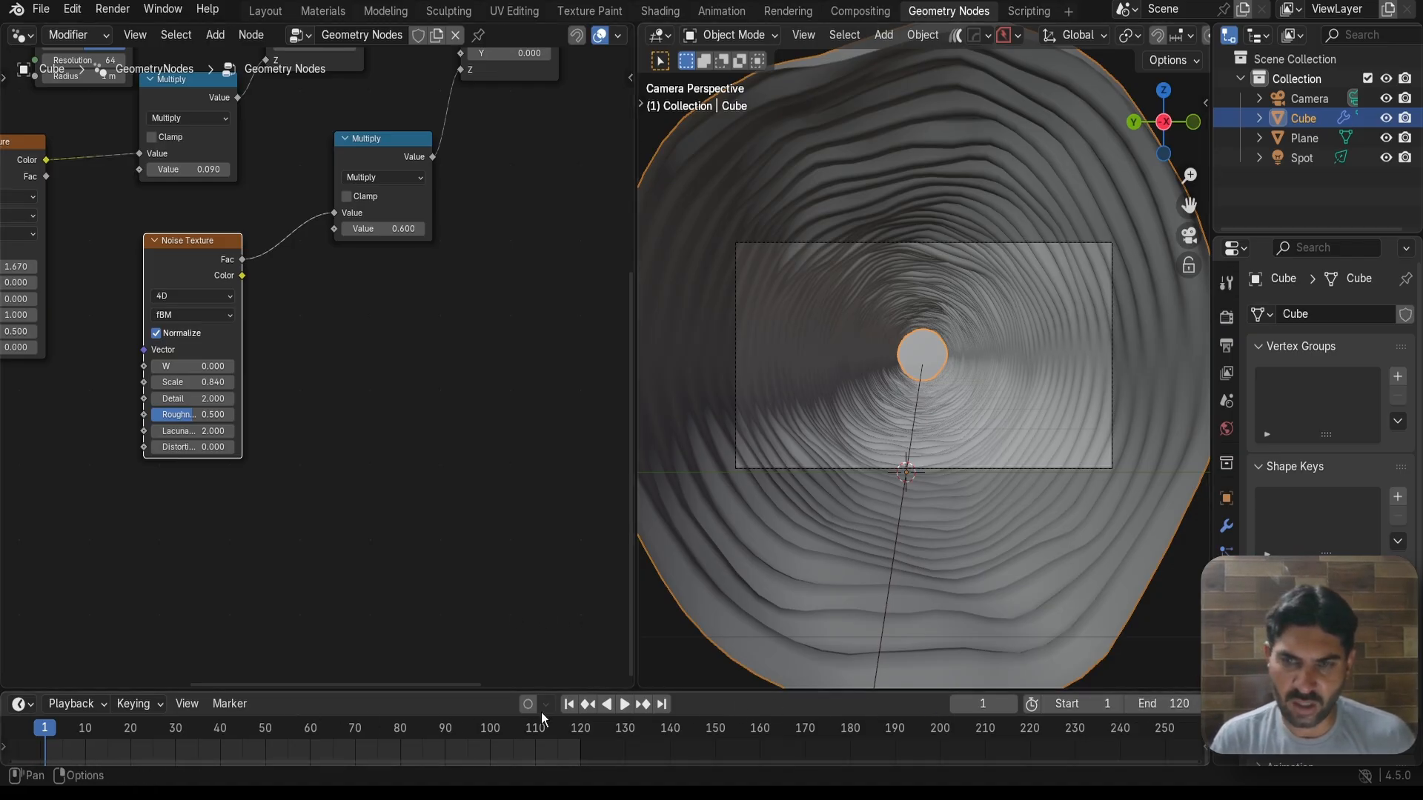
key(Left)
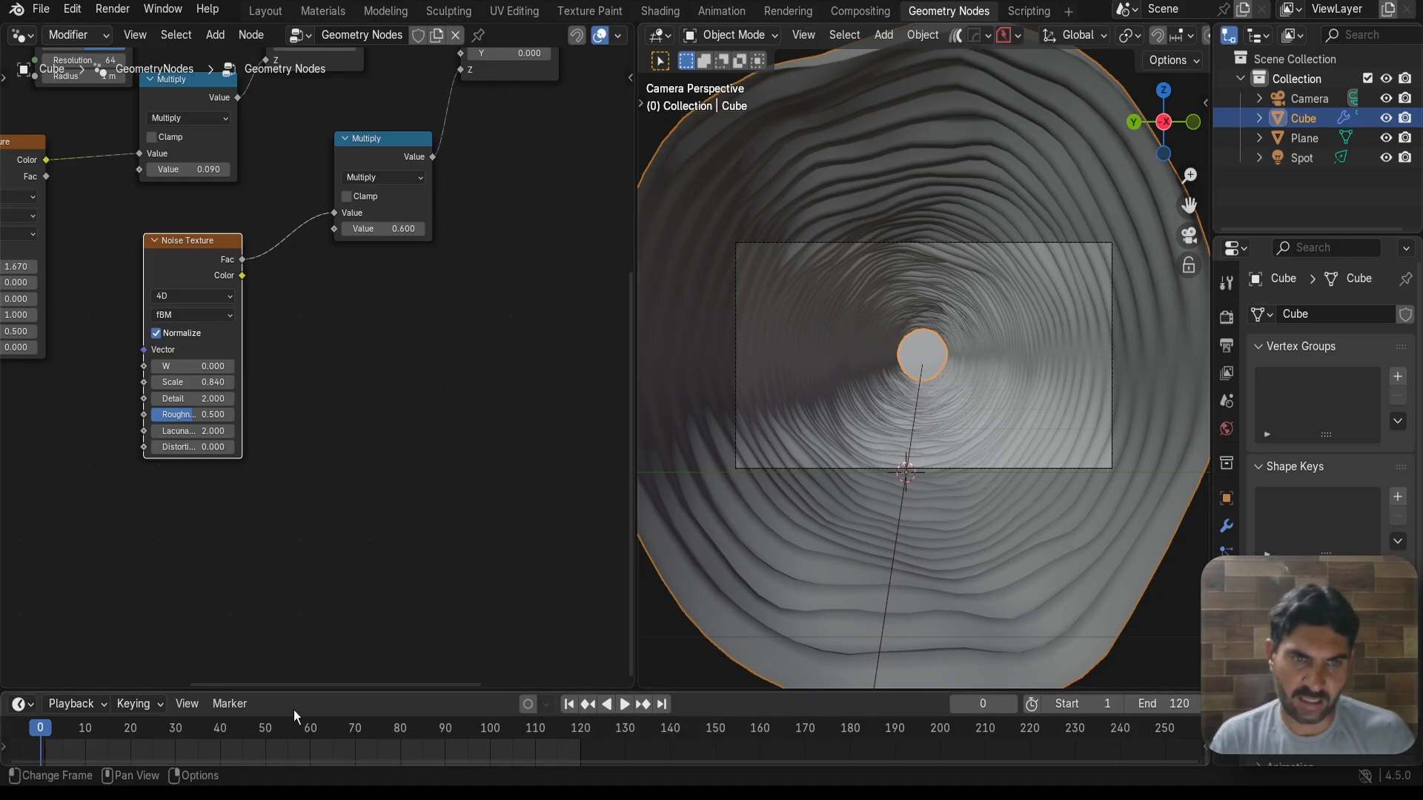
Examine the Wave Texture and Noise Texture nodes alongside the camera view of the pipe
scroll(363, 424, down, 1)
scroll(364, 419, down, 1)
middle_drag(387, 419, 433, 421)
scroll(804, 357, up, 4)
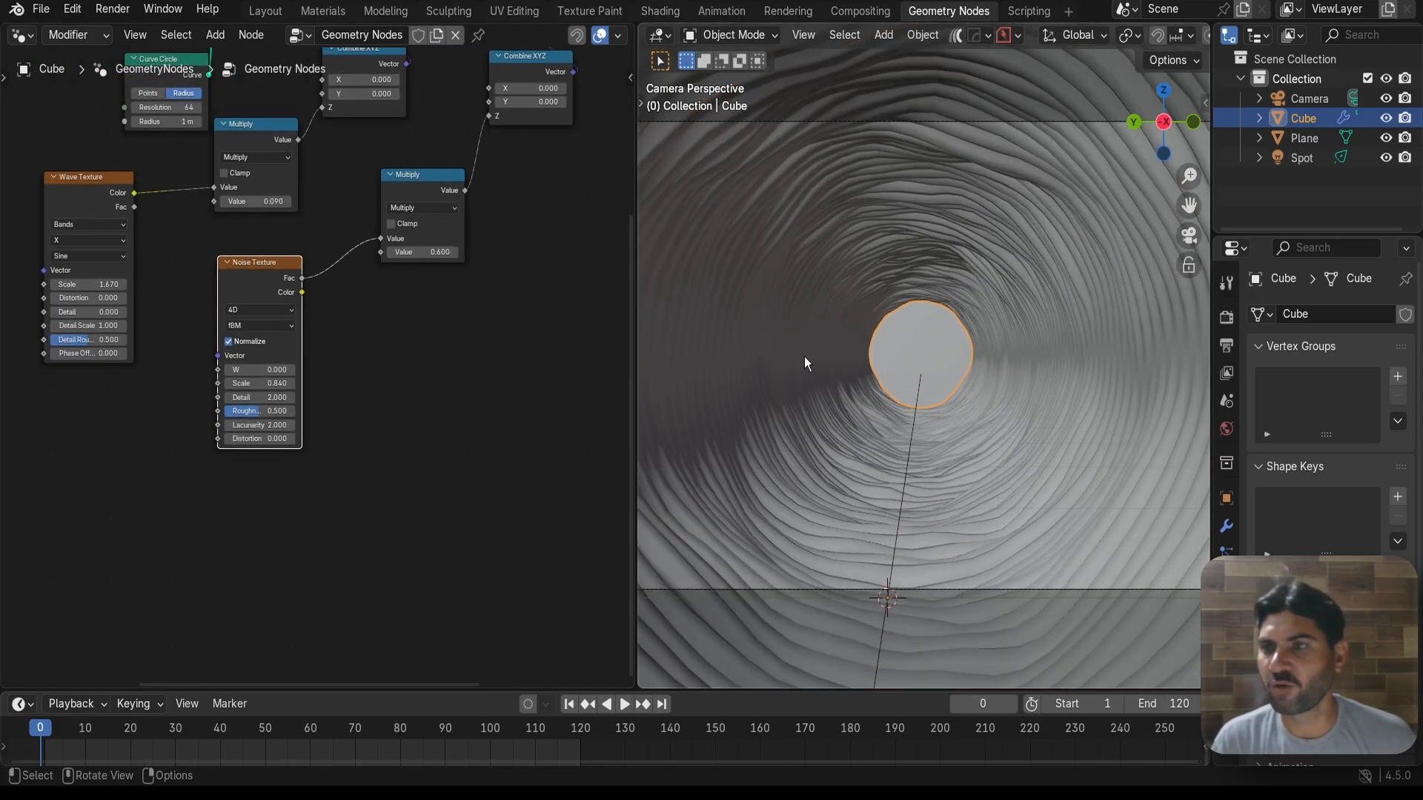
scroll(804, 357, down, 2)
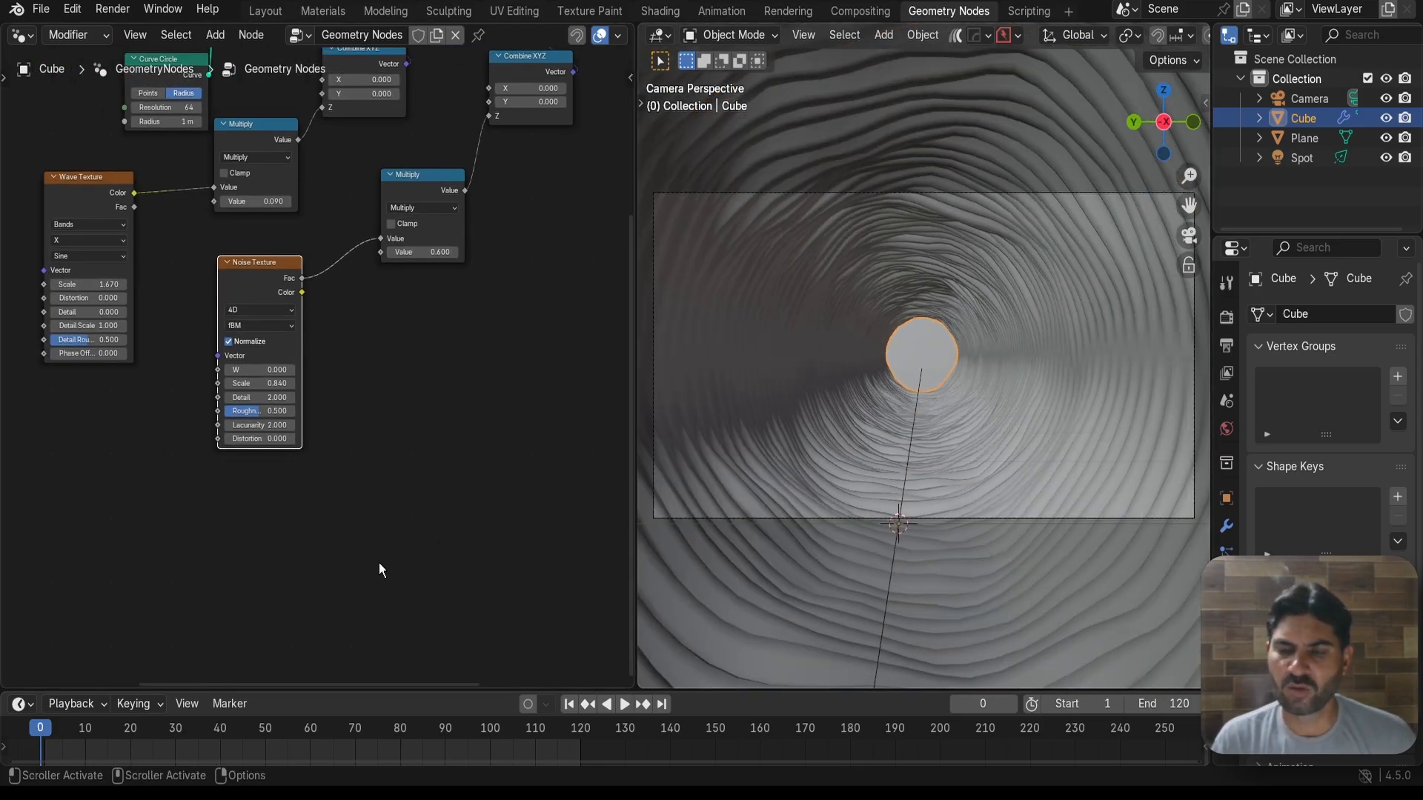
middle_drag(400, 540, 443, 505)
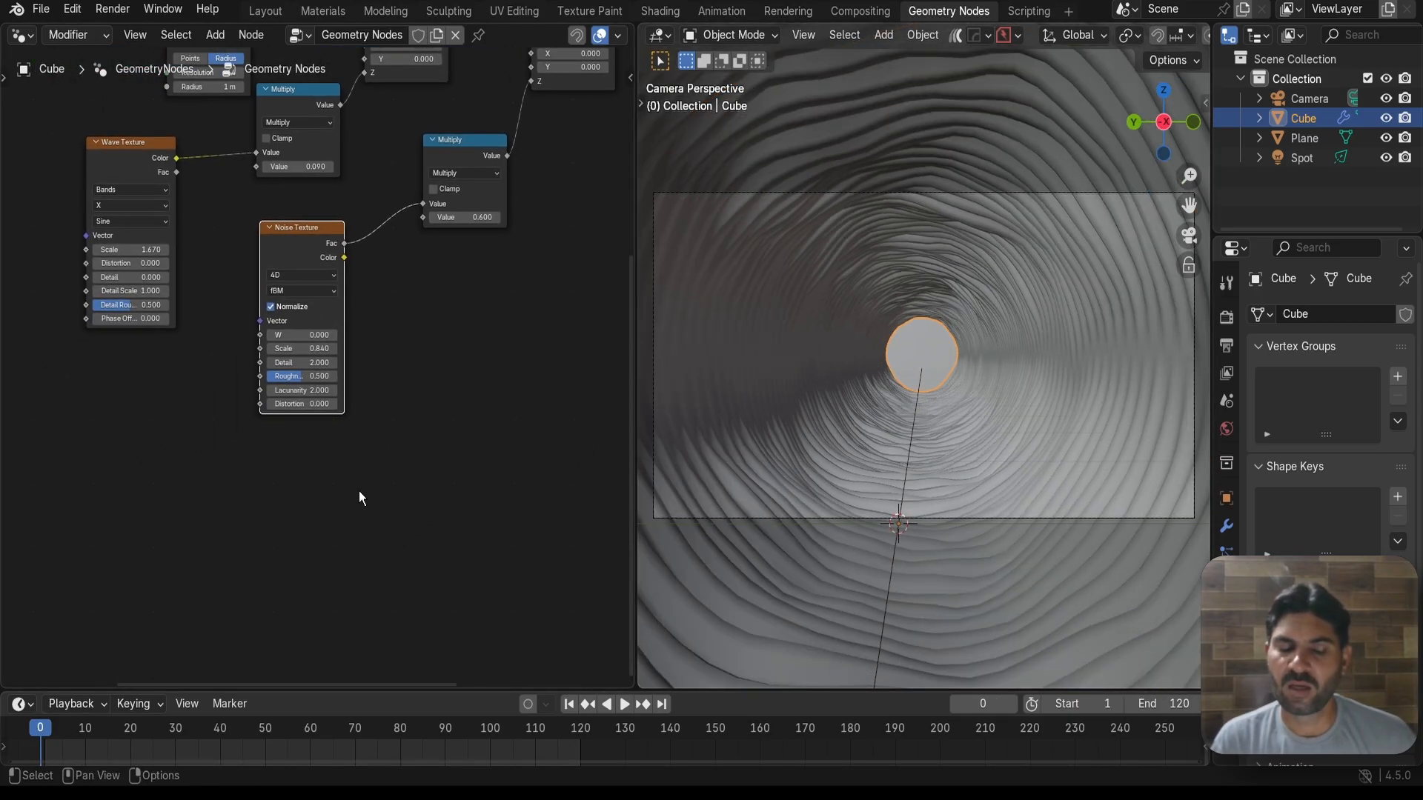
scroll(393, 473, up, 2)
middle_drag(447, 415, 431, 445)
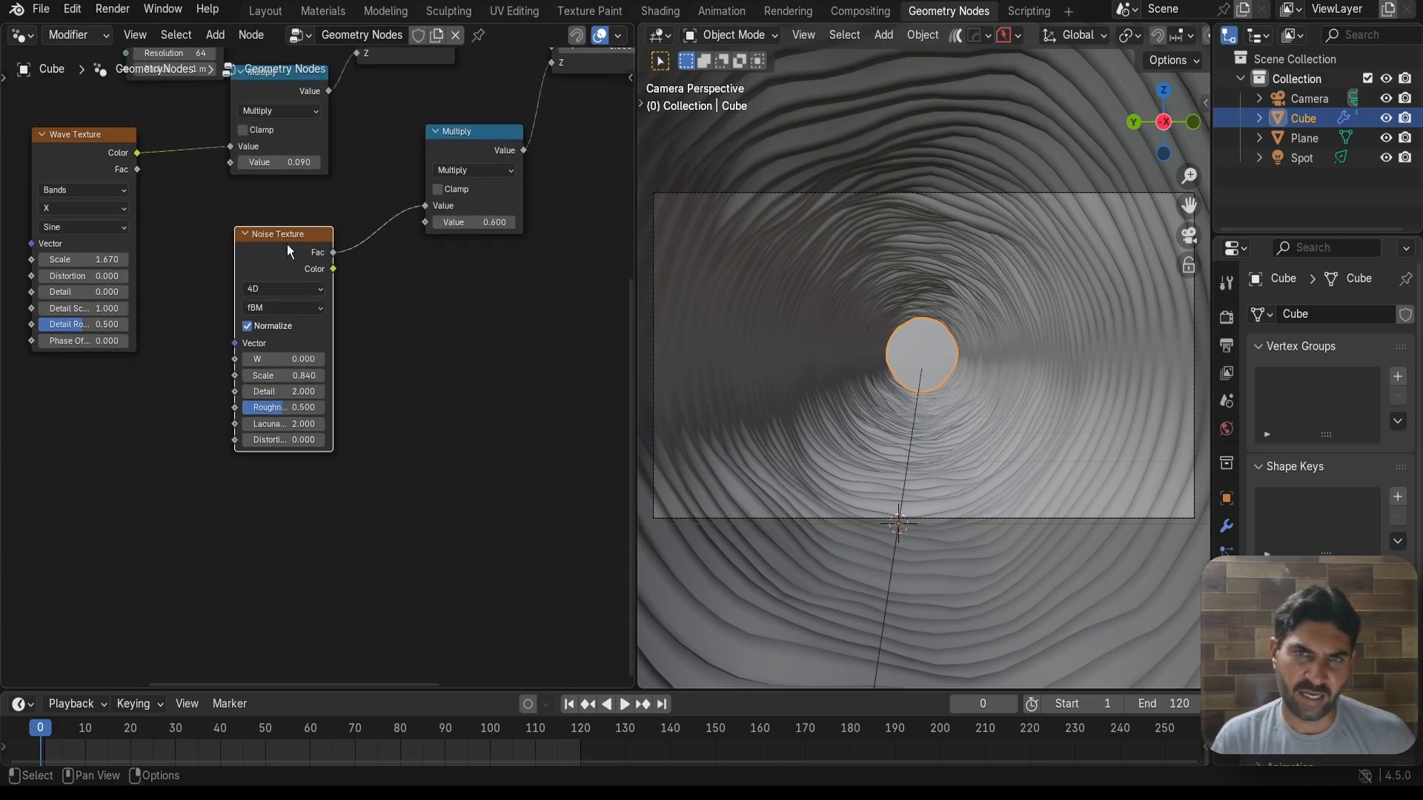
Duplicate the Noise Texture node below the original and add a Mix Color node beside the two noise nodes
key(shift+d)
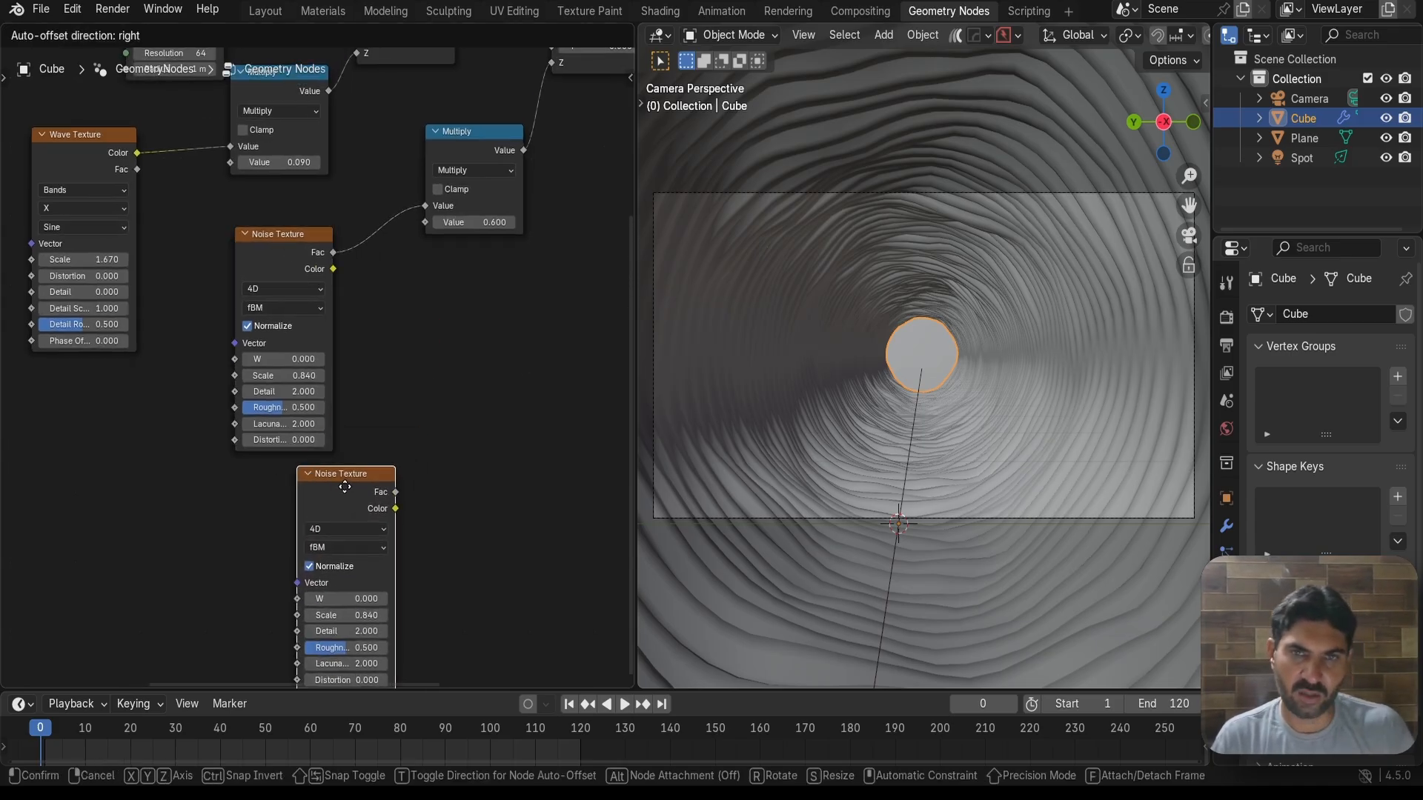
click(282, 486)
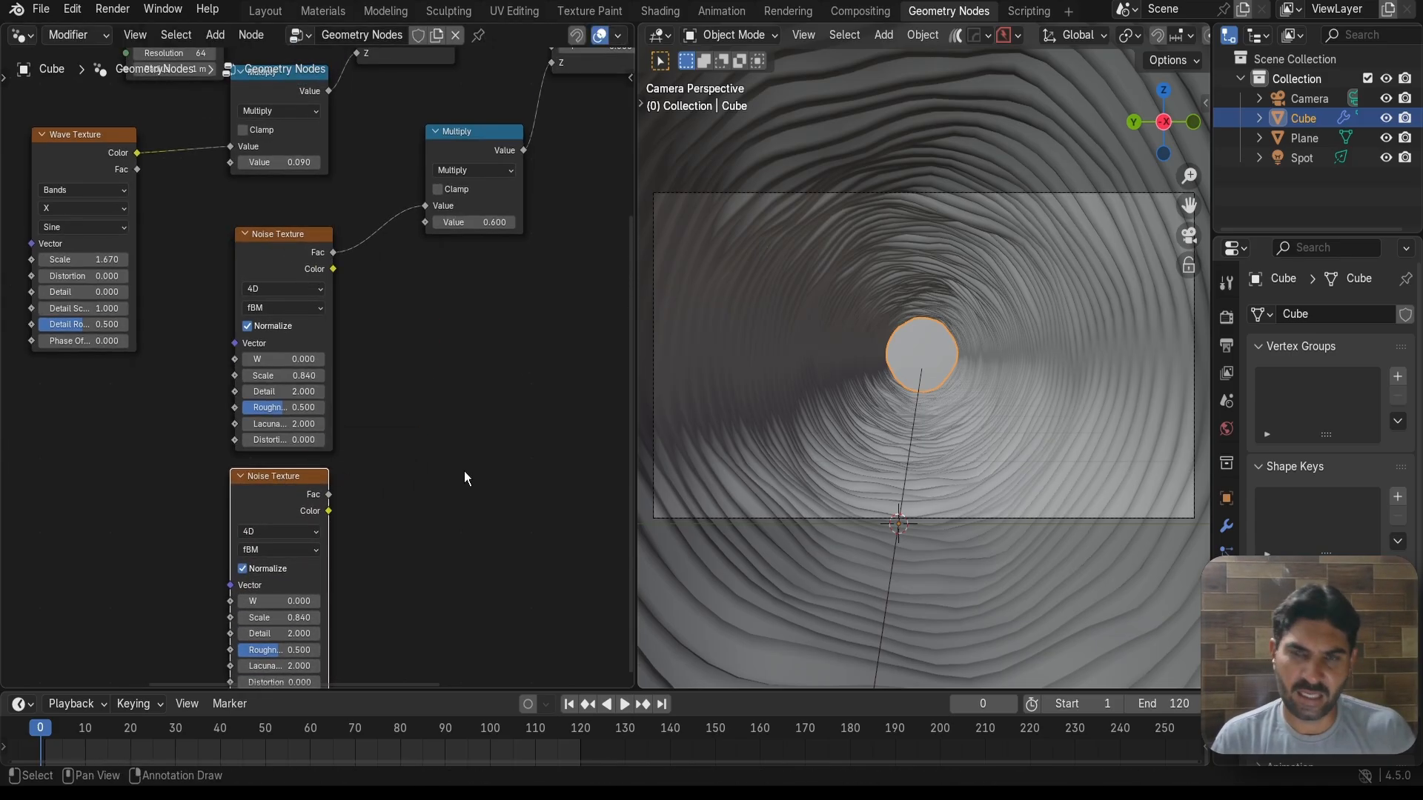
key(shift+a)
text(mix)
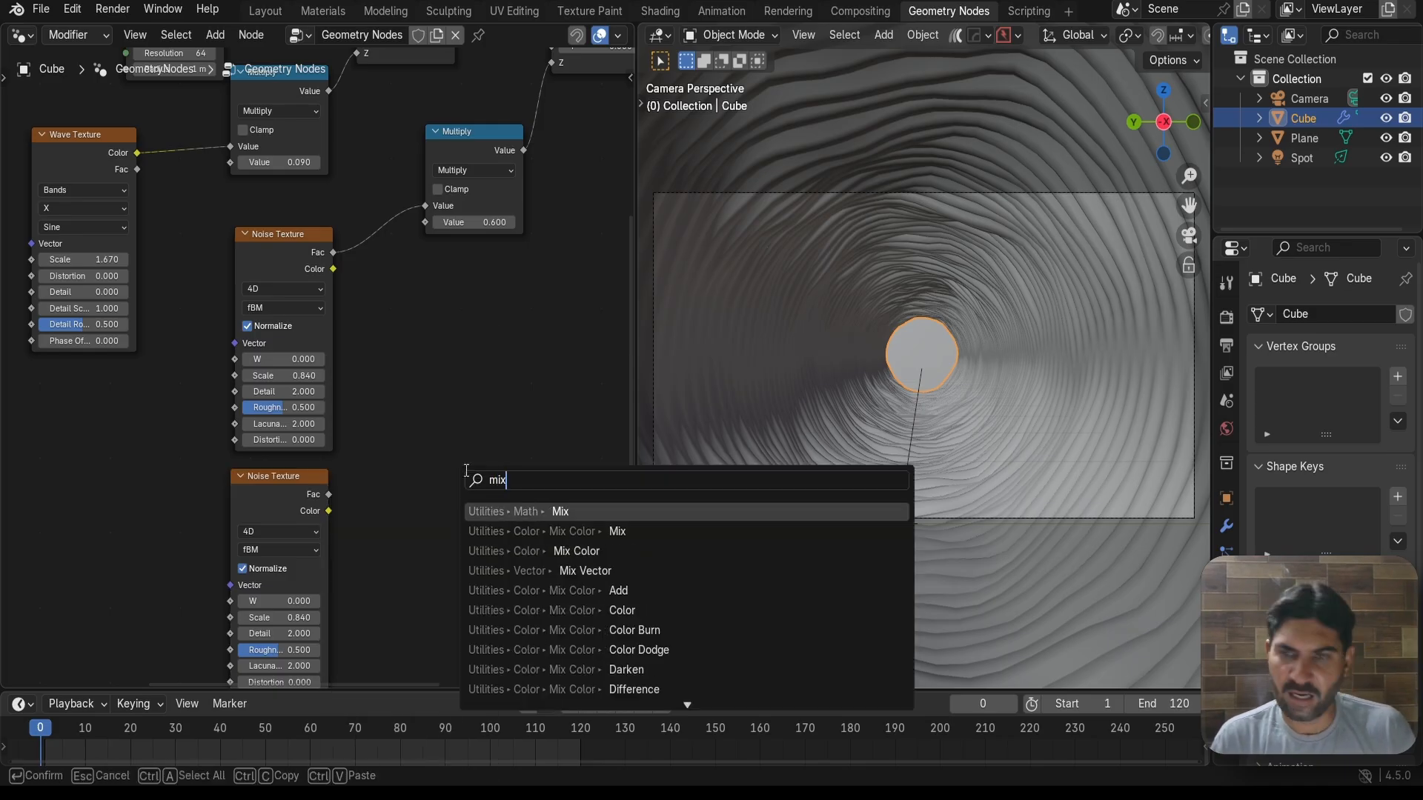
click(577, 550)
click(398, 349)
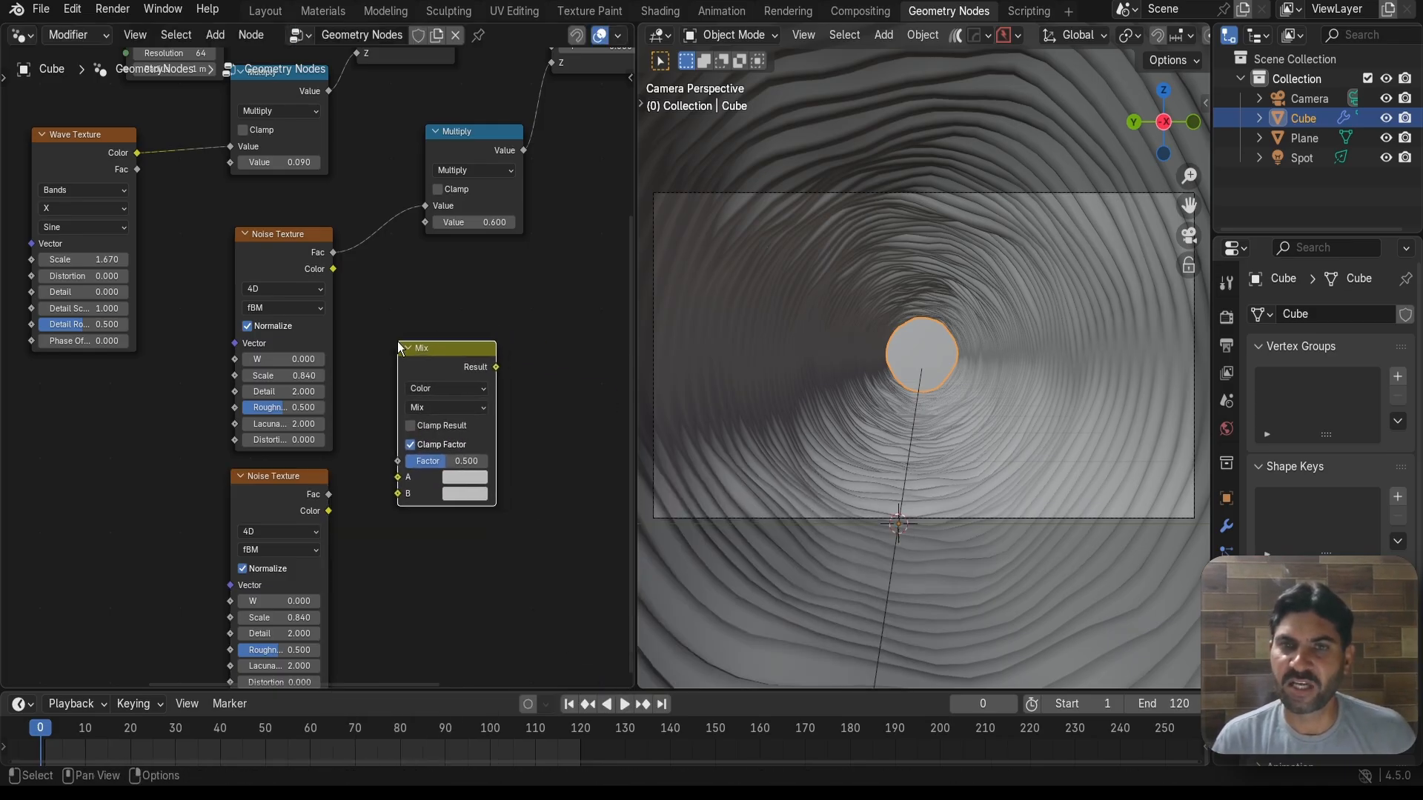
Connect the original noise's Fac to Mix A, the duplicate's Fac to Mix B, and the Mix Result to the Multiply node's first Value
drag(333, 254, 398, 478)
drag(329, 494, 398, 494)
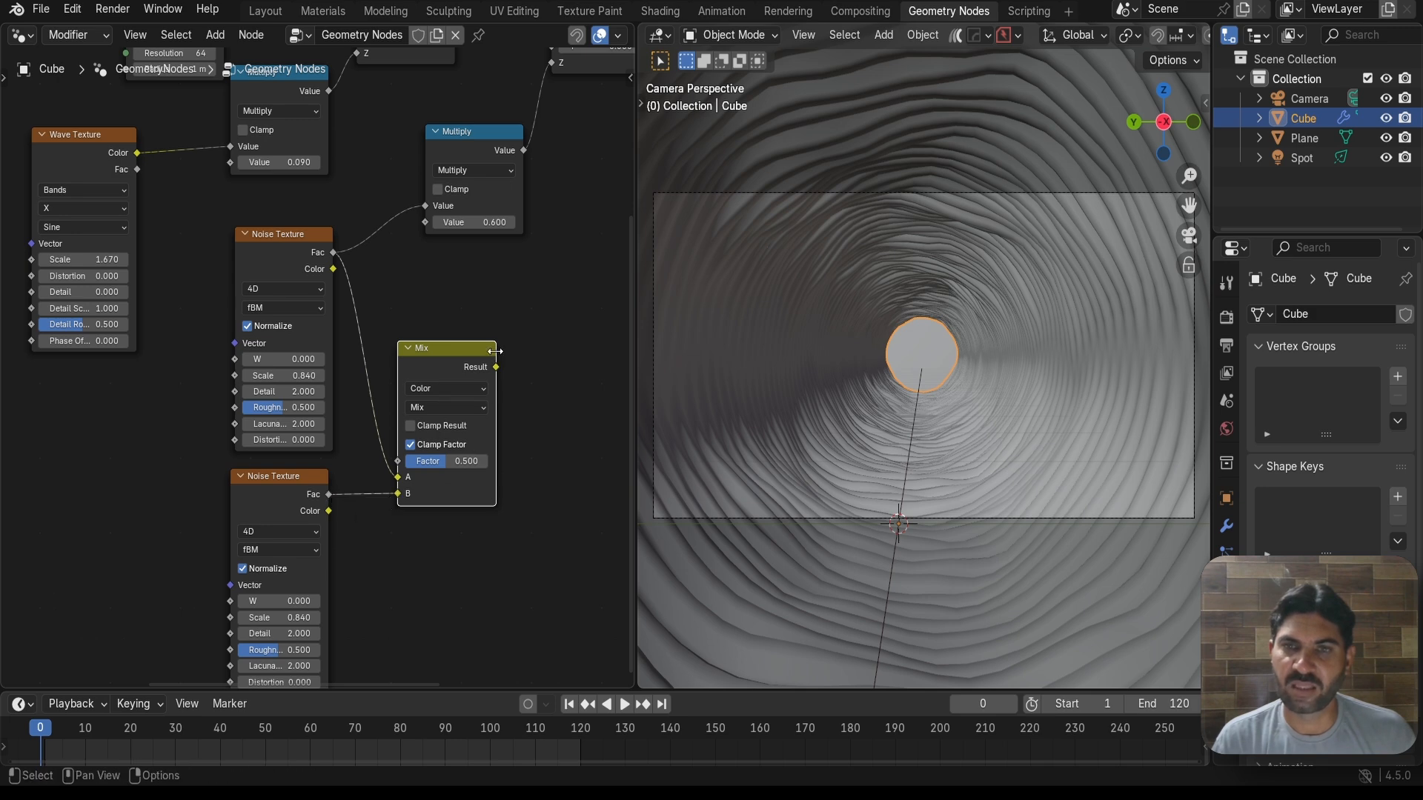
drag(495, 367, 509, 363)
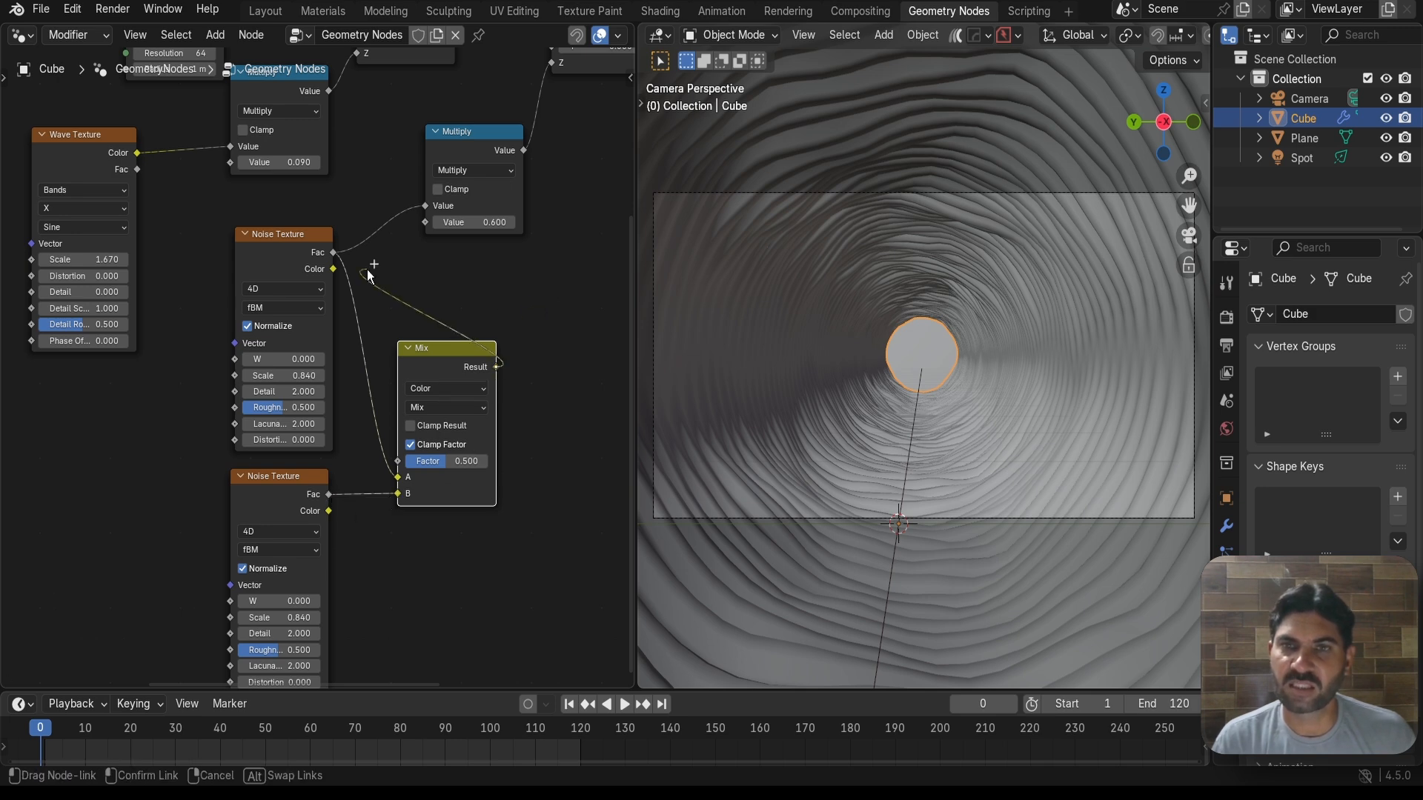
drag(369, 275, 415, 213)
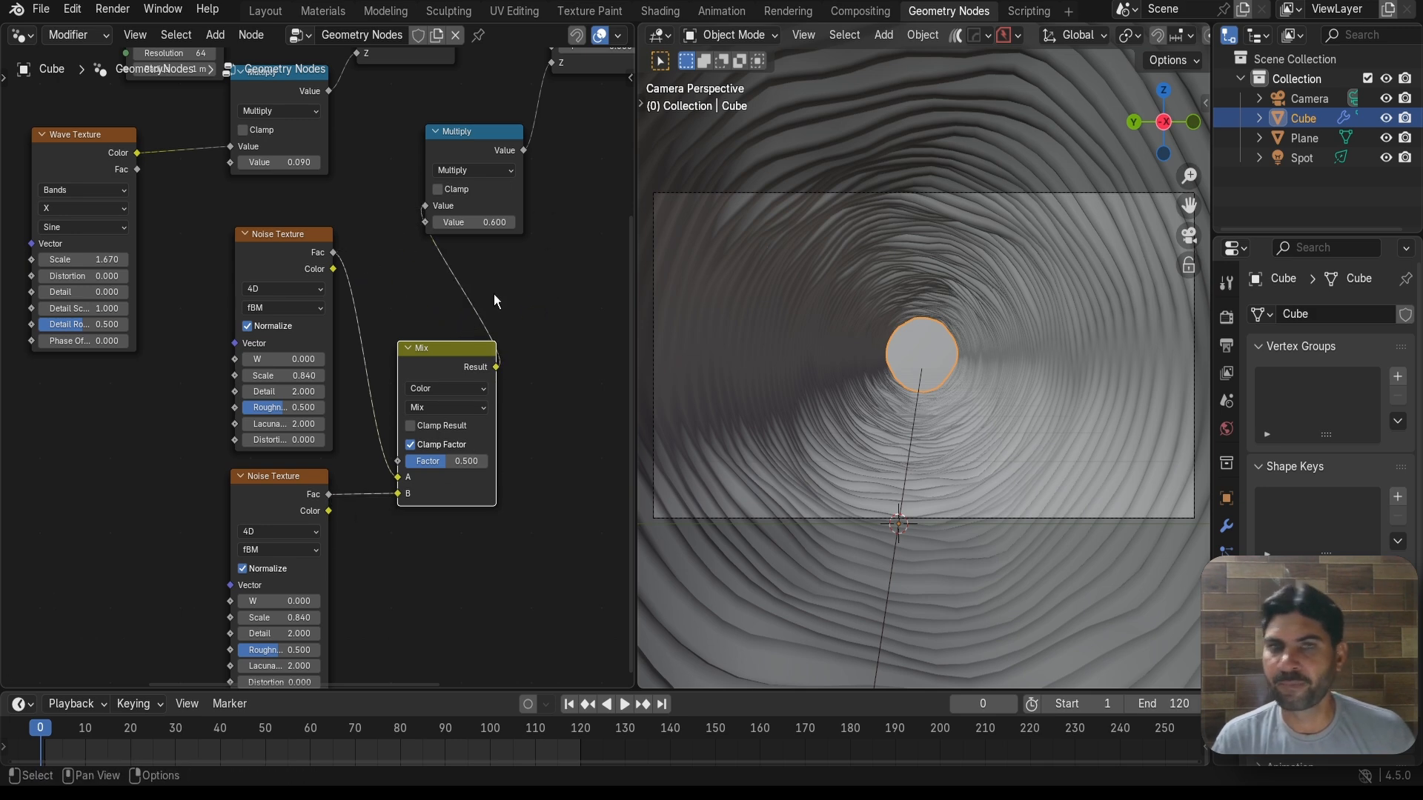
Keyframe the upper Noise Texture's W at 0 and the Mix node's Factor at 0 on frame 0
scroll(194, 444, down, 2)
scroll(174, 380, up, 2)
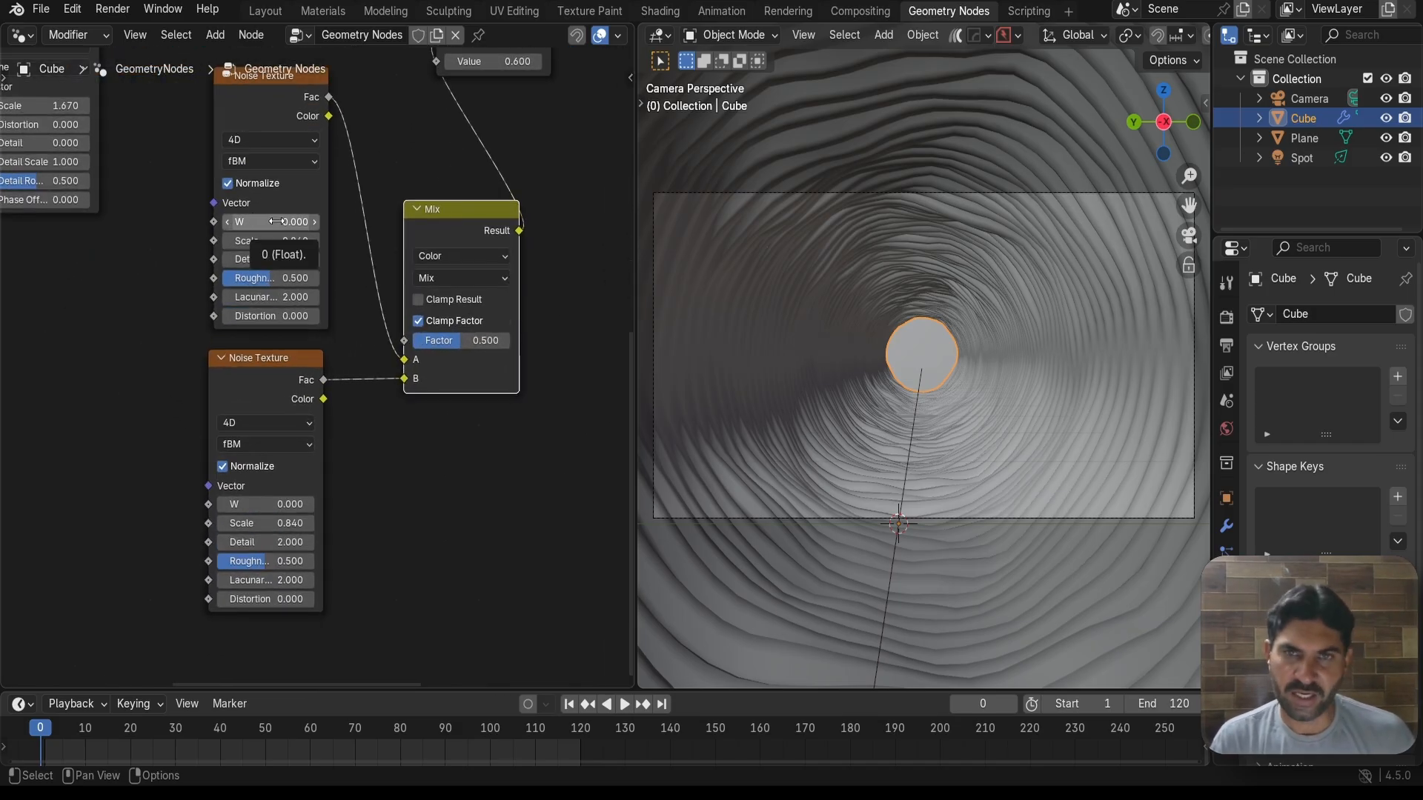
key(i)
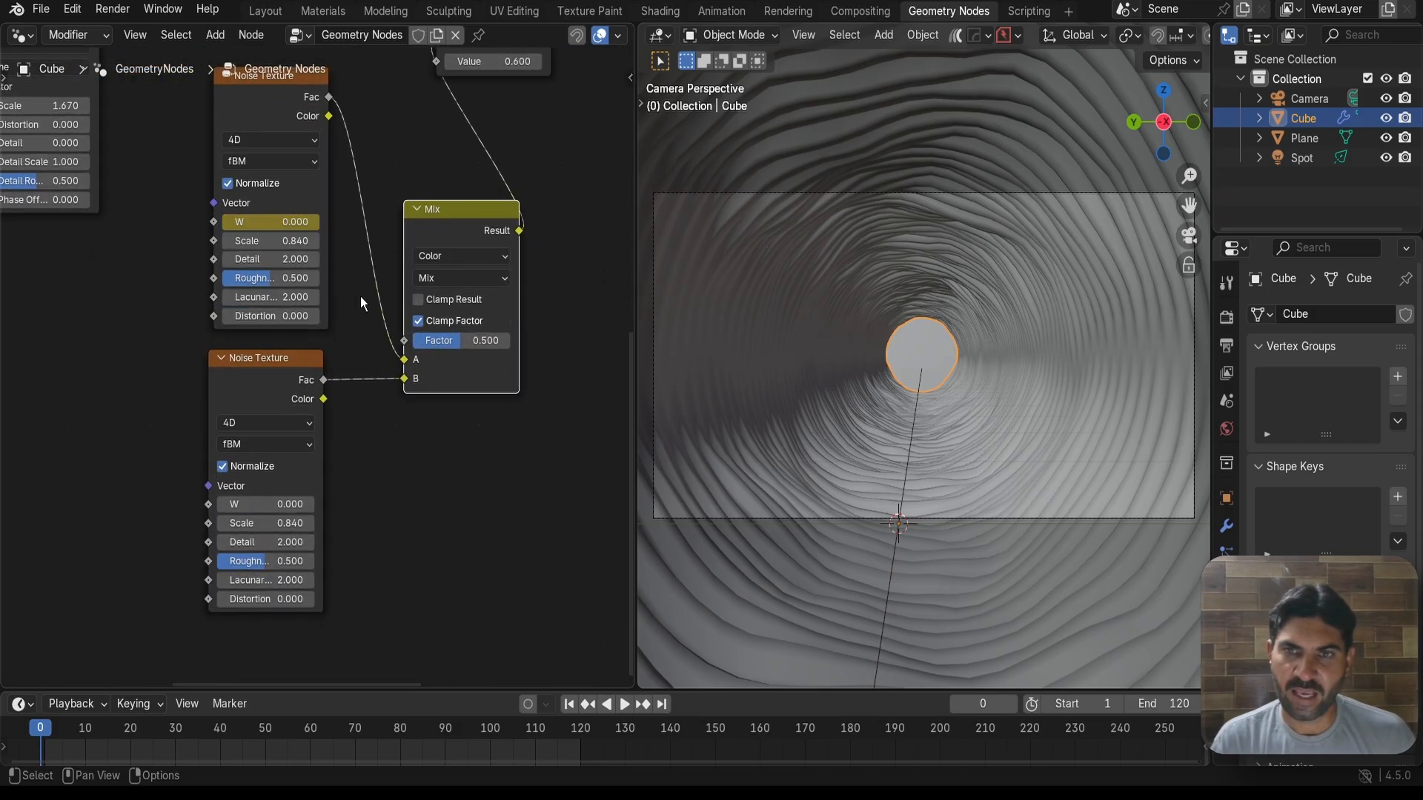
drag(445, 342, 446, 345)
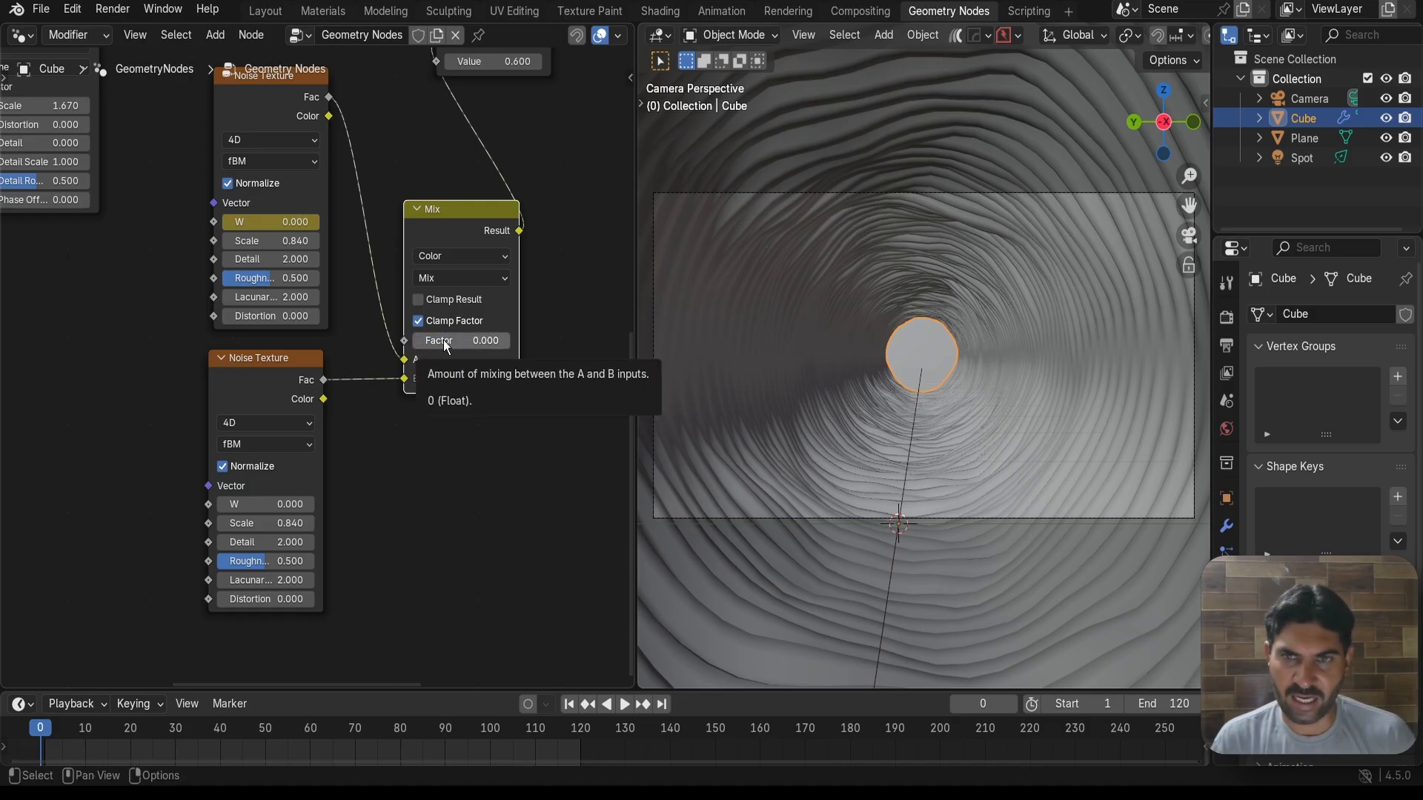
key(i)
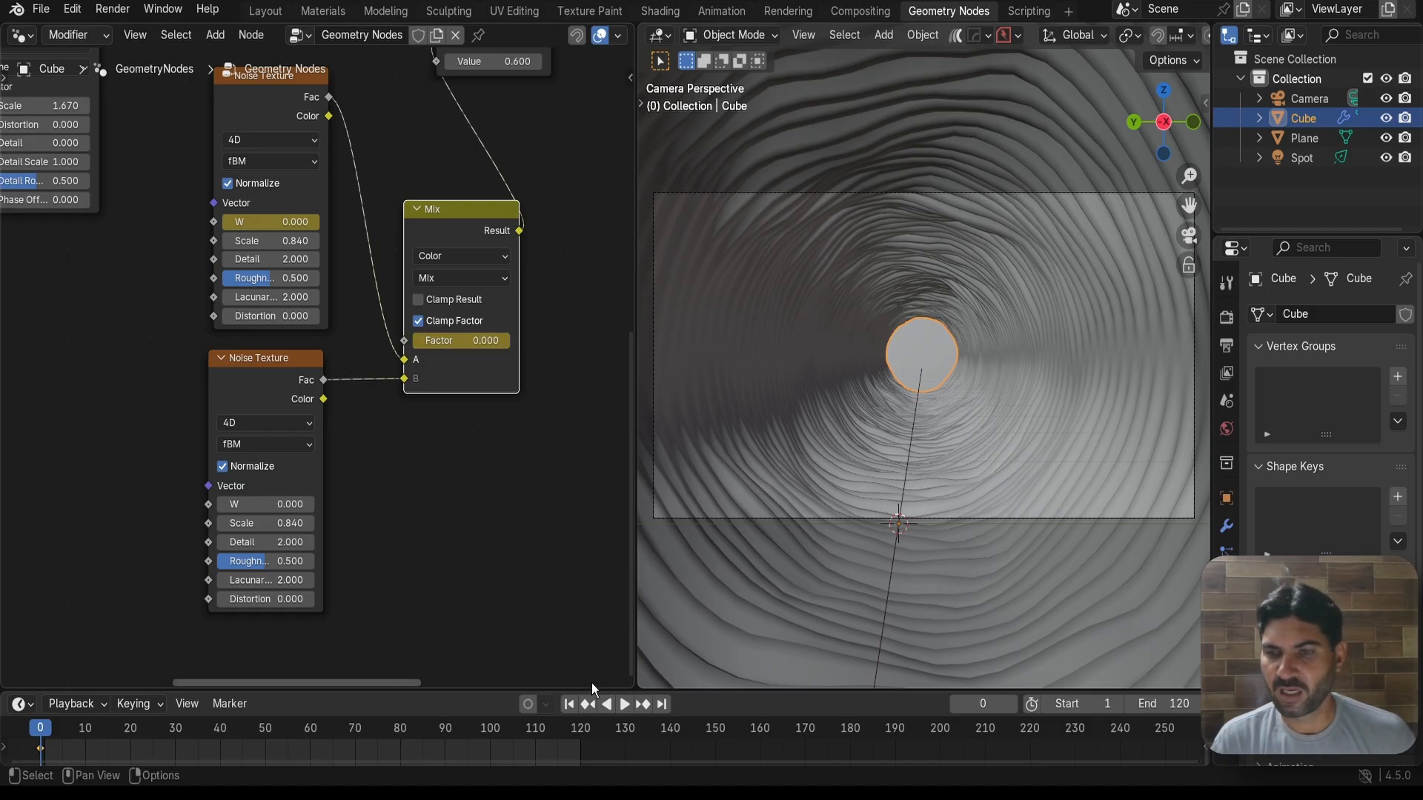
Go to frame 120 and keyframe the upper Noise Texture's W at 1 and the Mix Factor at 1
click(662, 704)
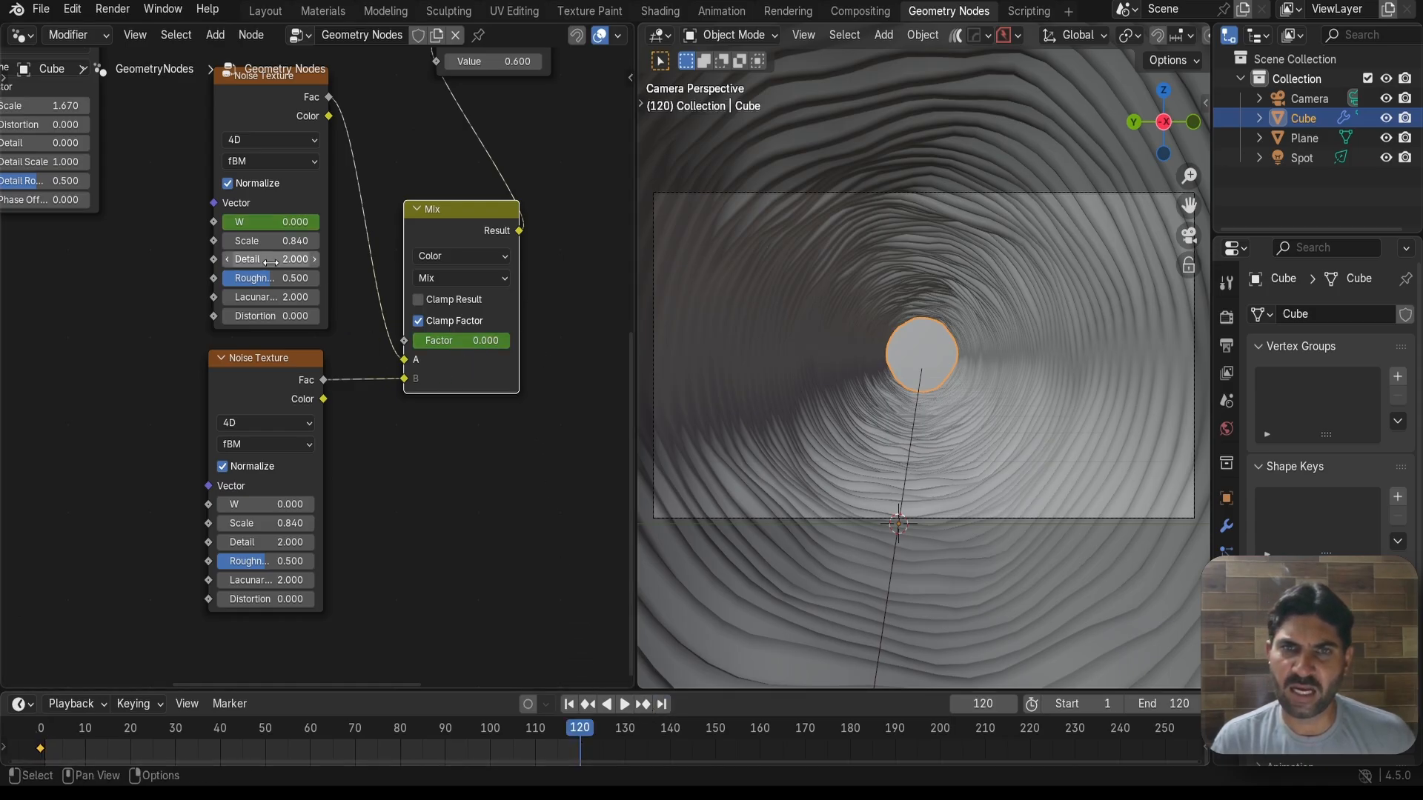
click(265, 224)
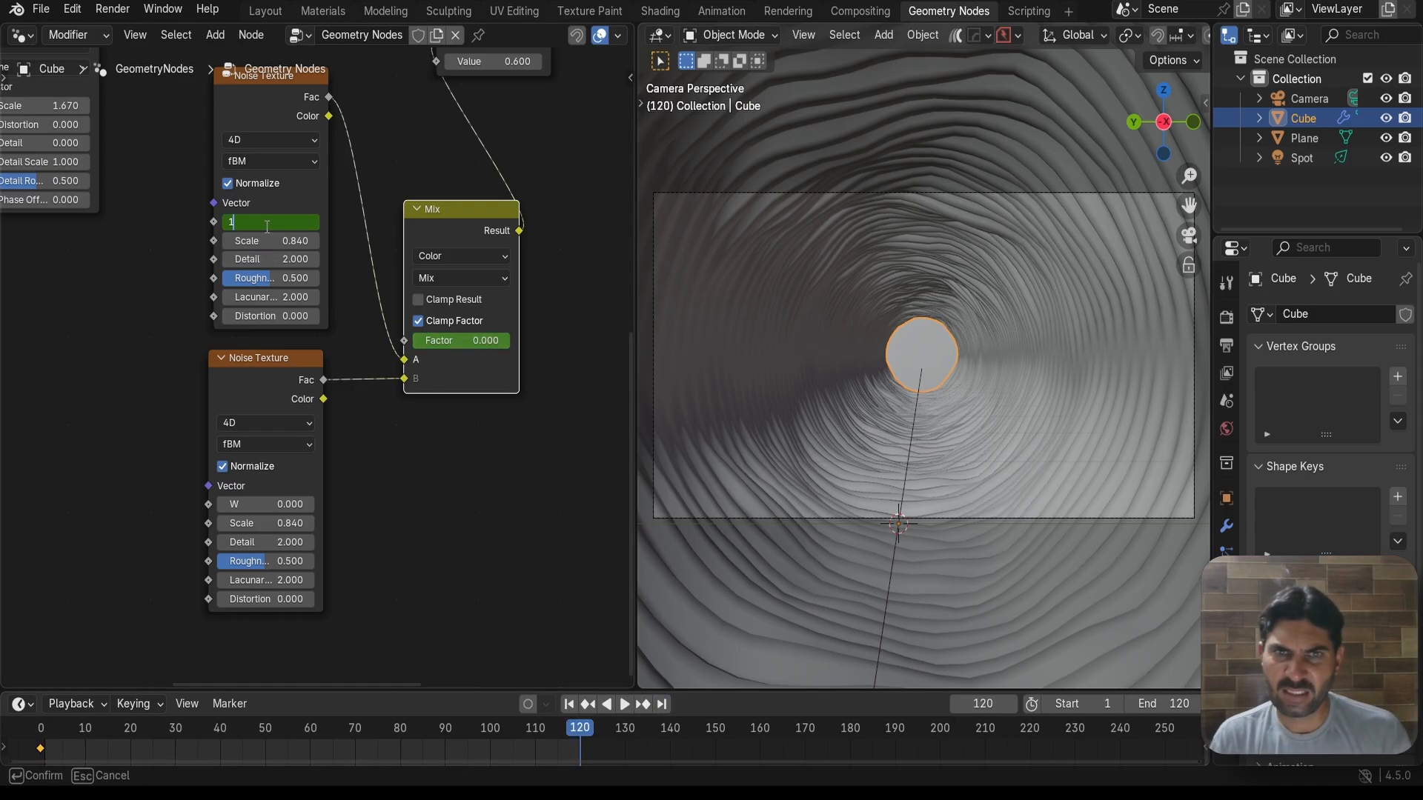
text(1)
key(Return)
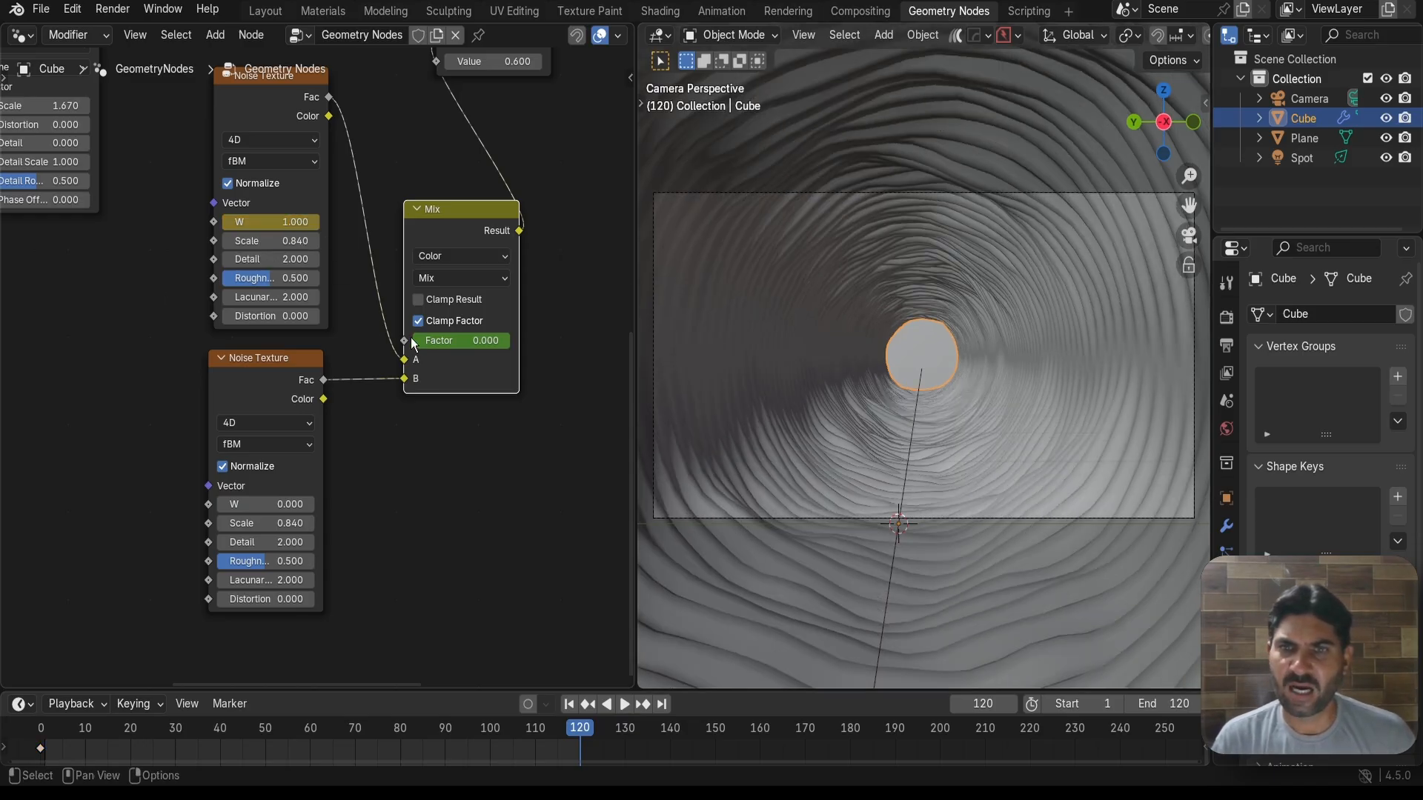
drag(415, 341, 522, 341)
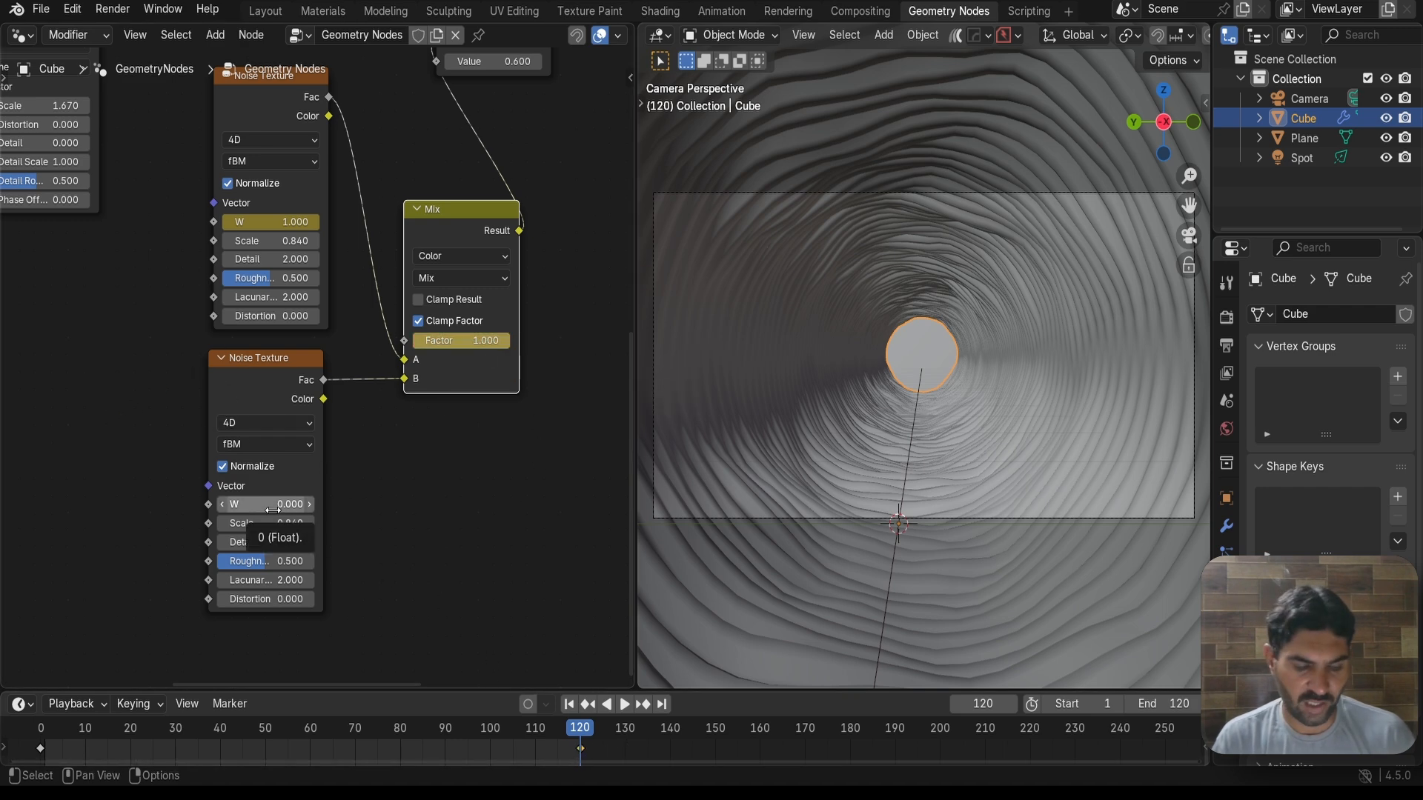
Keyframe the lower Noise Texture's W at 0 on frame 120 and at -1 on frame 0
key(i)
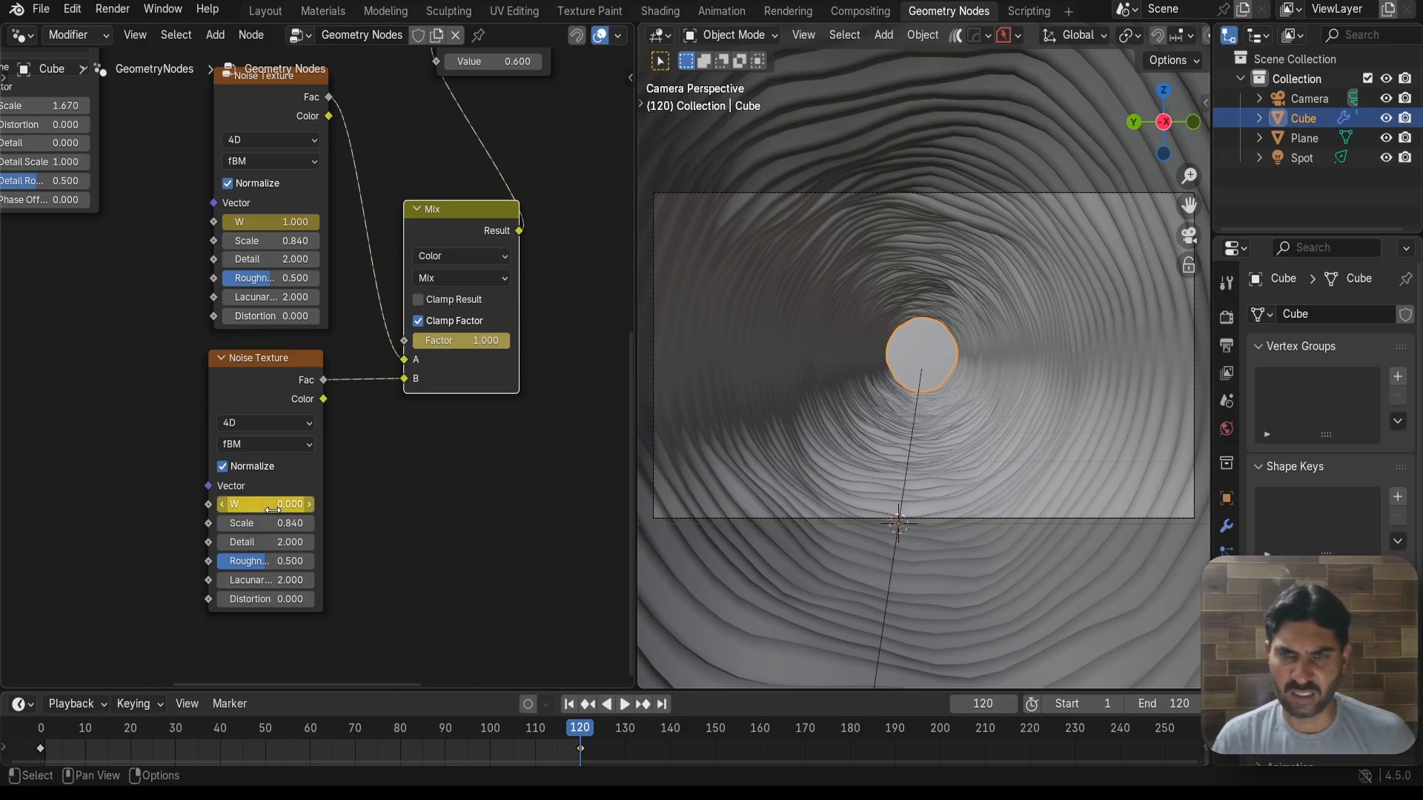
click(569, 705)
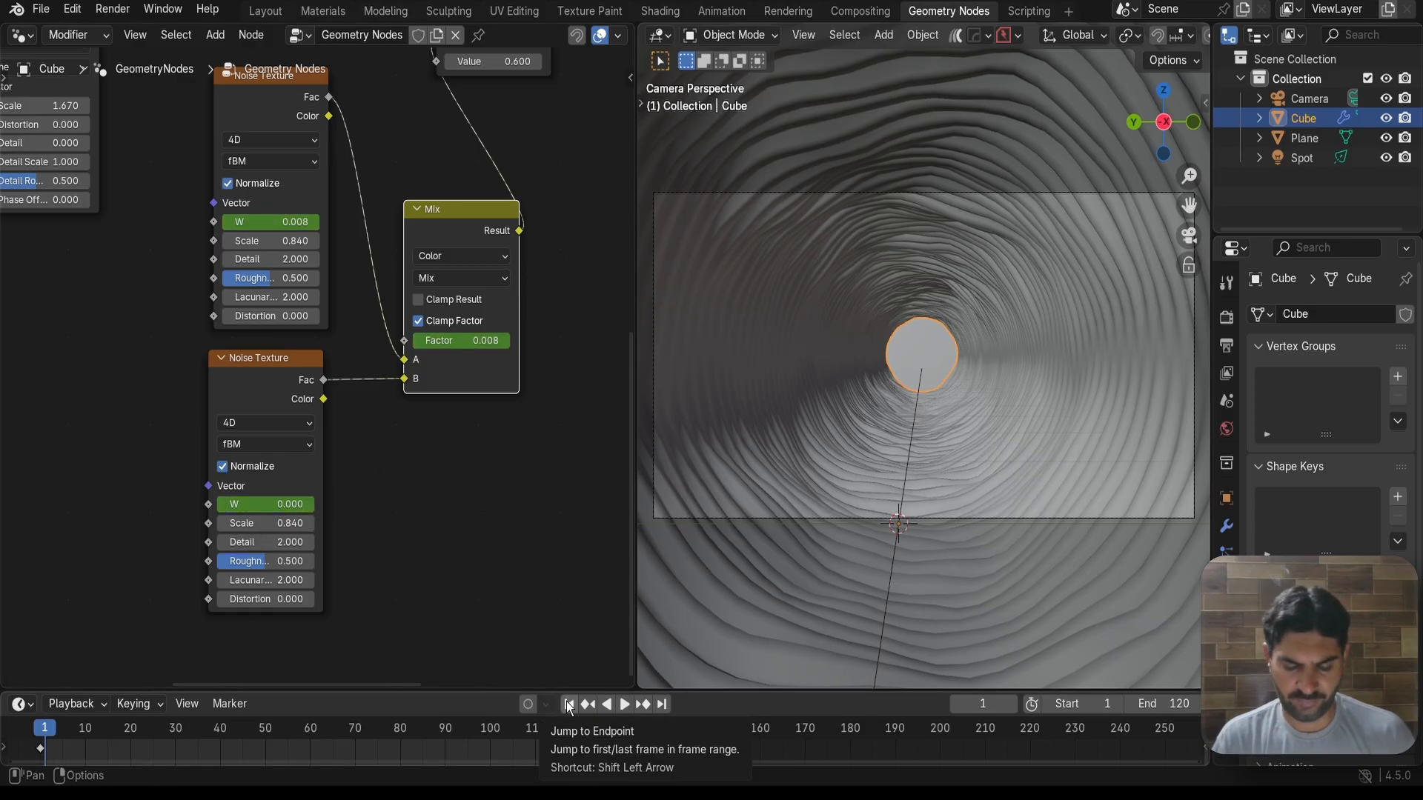
key(Left)
middle_drag(452, 508, 514, 416)
scroll(511, 423, up, 2)
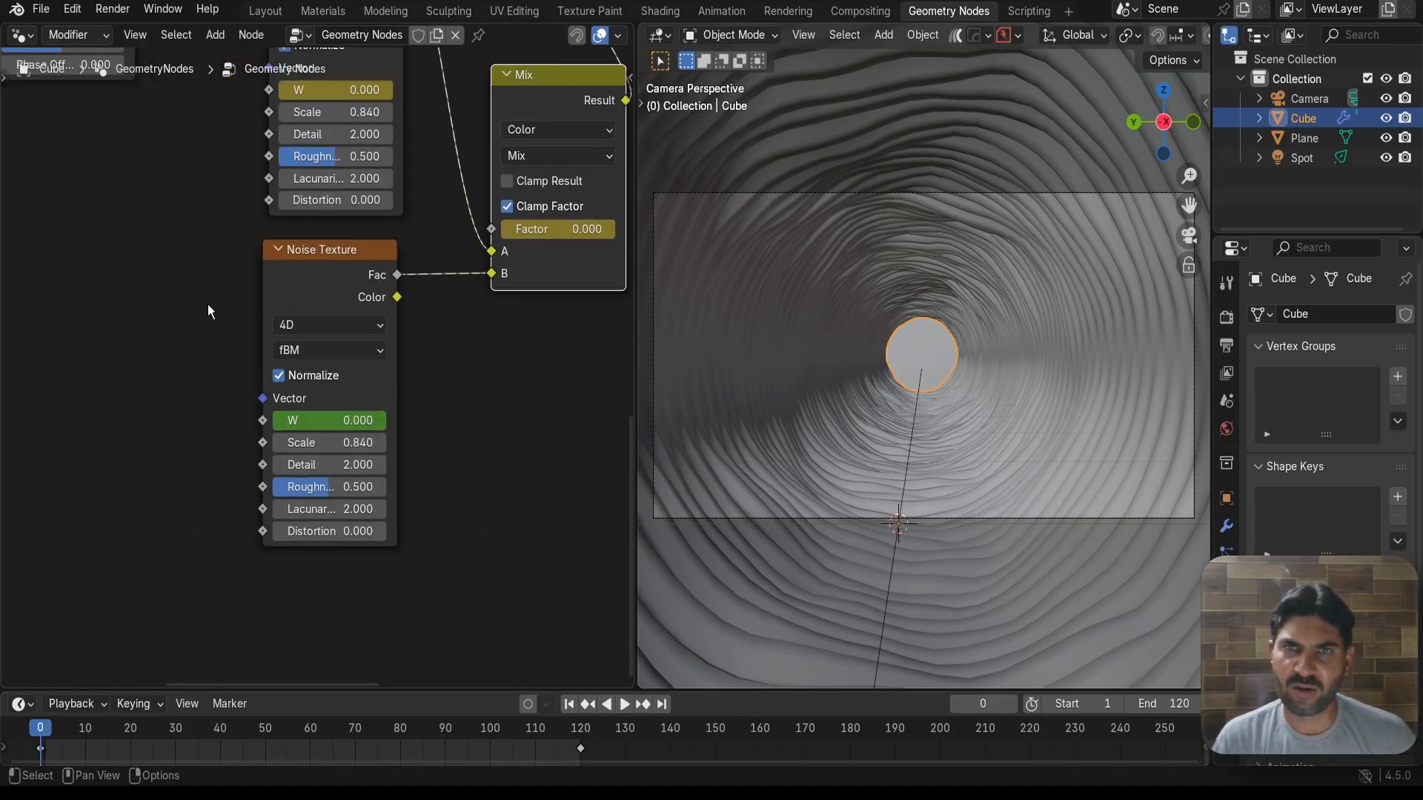
middle_drag(208, 311, 192, 384)
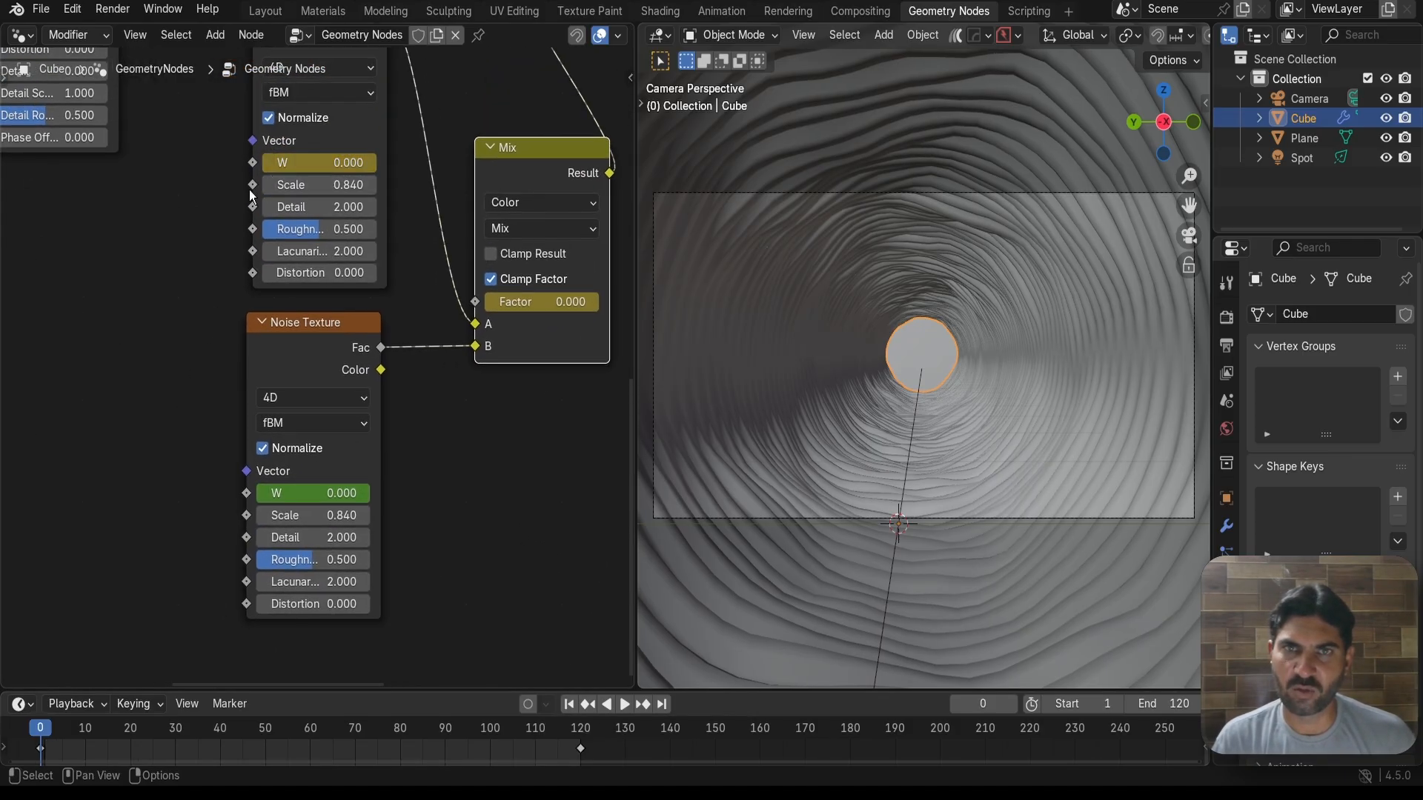
click(309, 492)
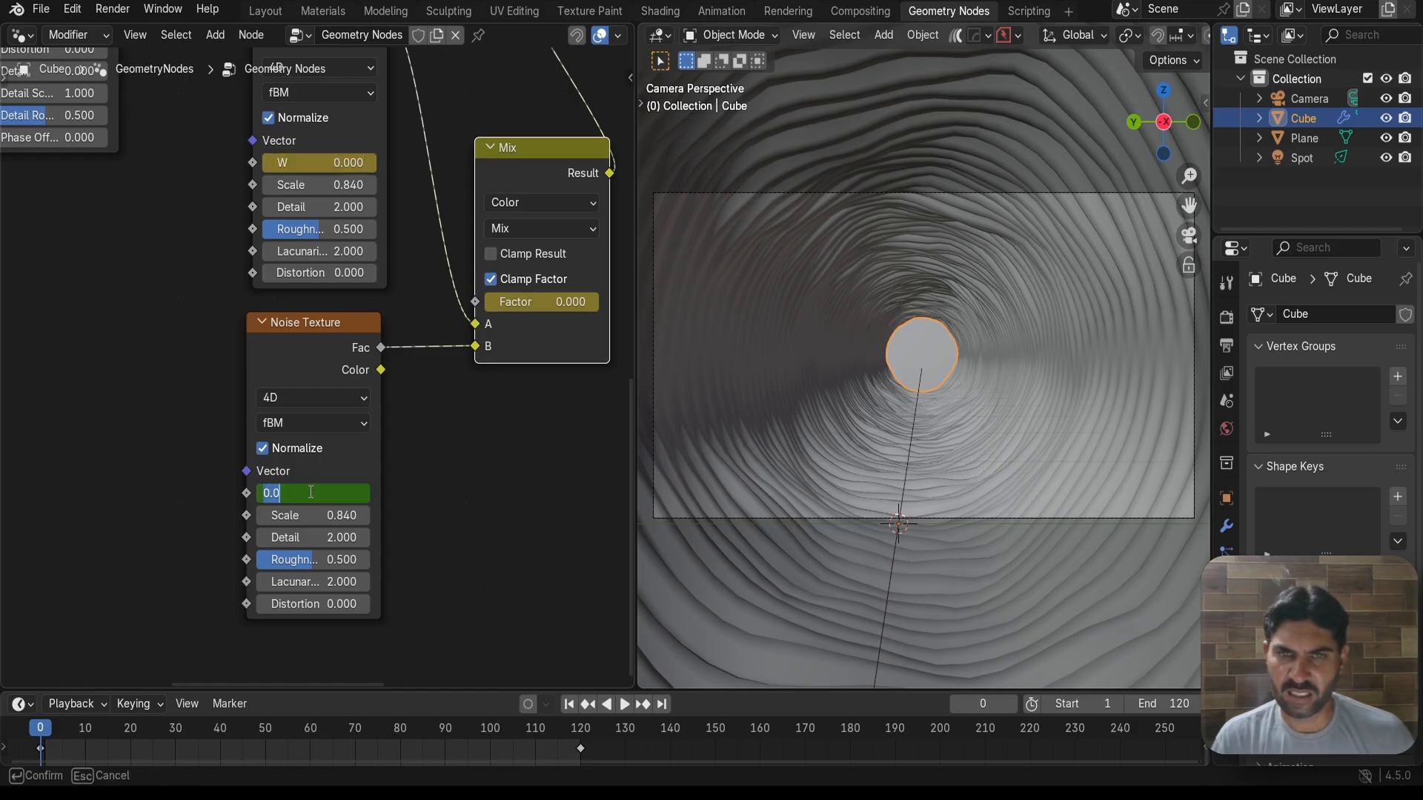
text(-1)
key(Return)
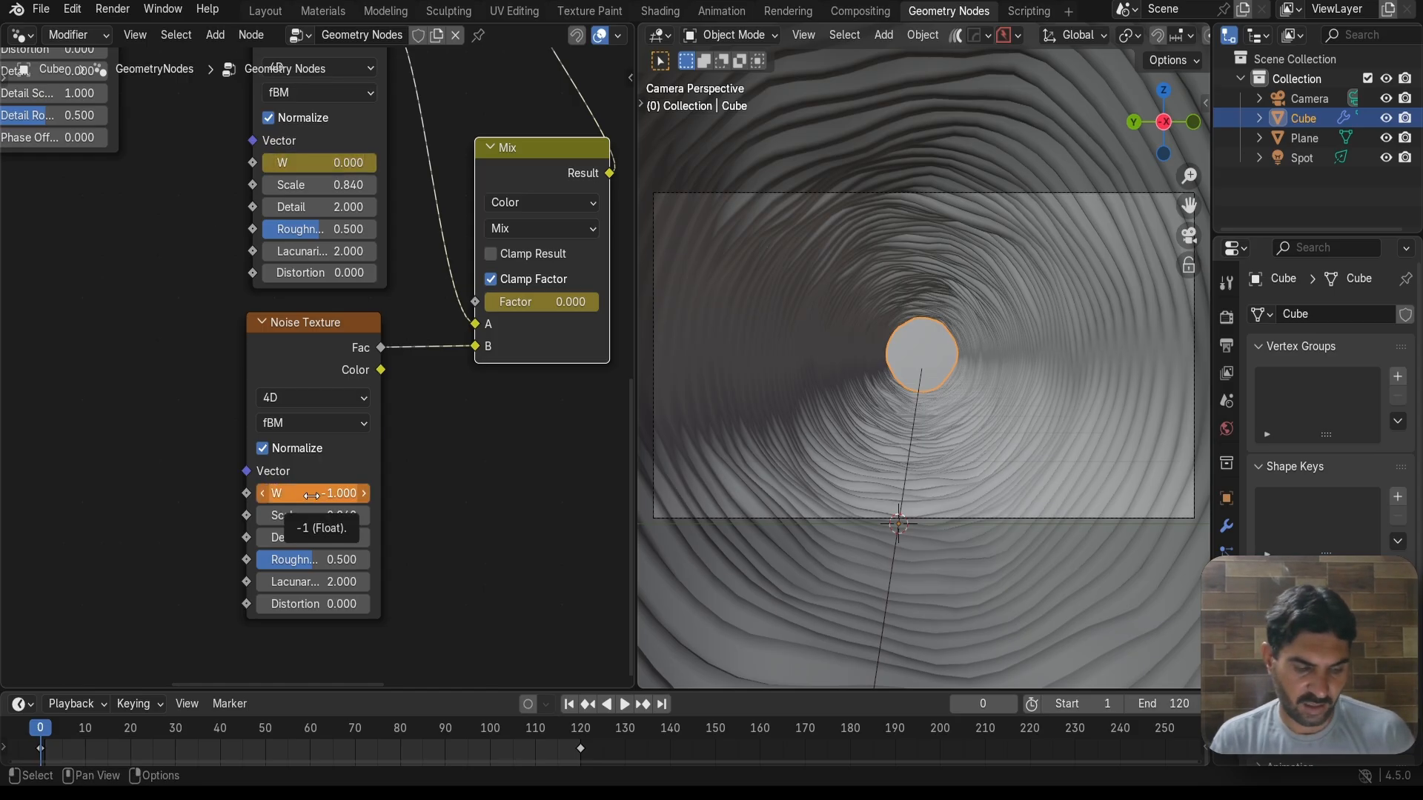
Play the animation to check the pipe's looping noise deformation through the camera, and stop playback
scroll(445, 468, down, 5)
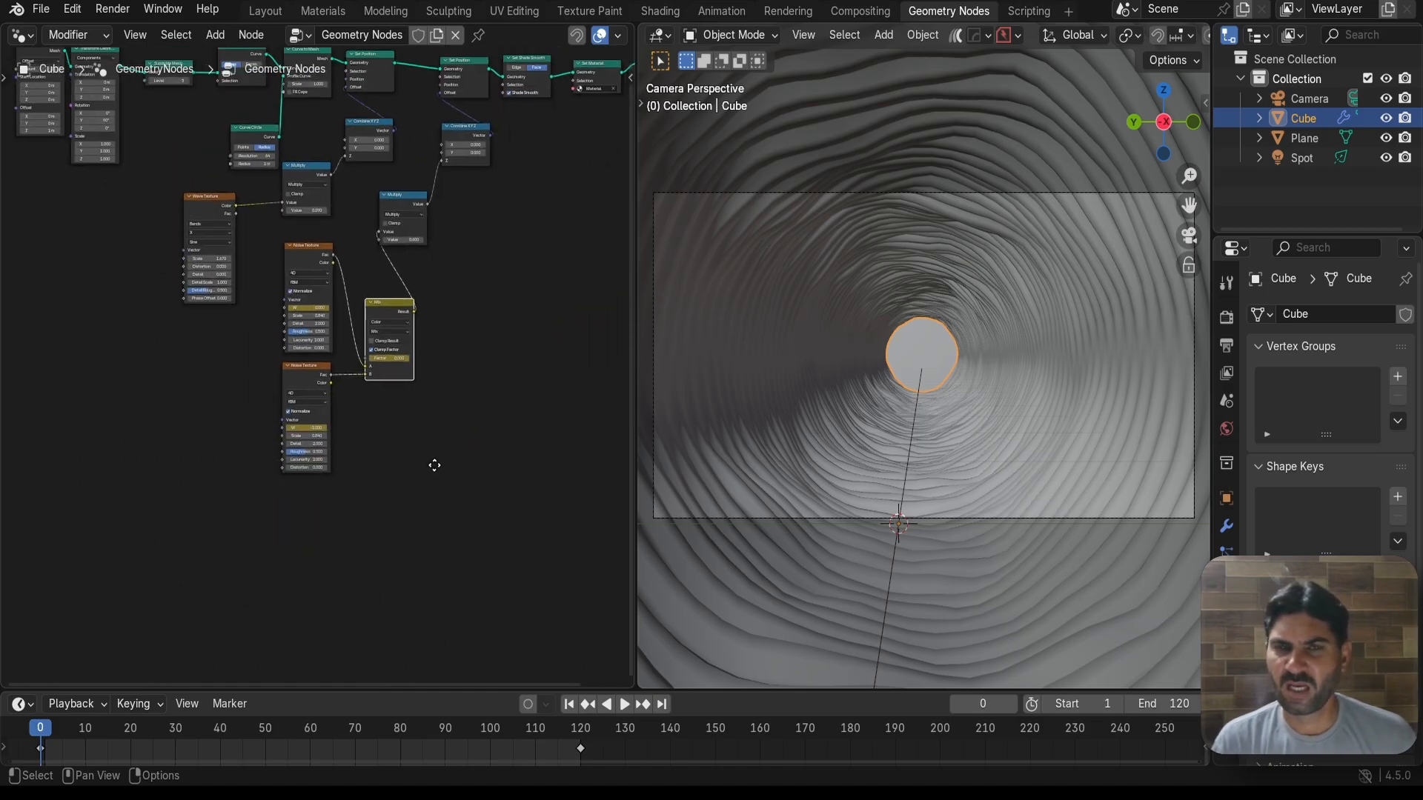
middle_drag(434, 465, 373, 524)
scroll(198, 350, up, 2)
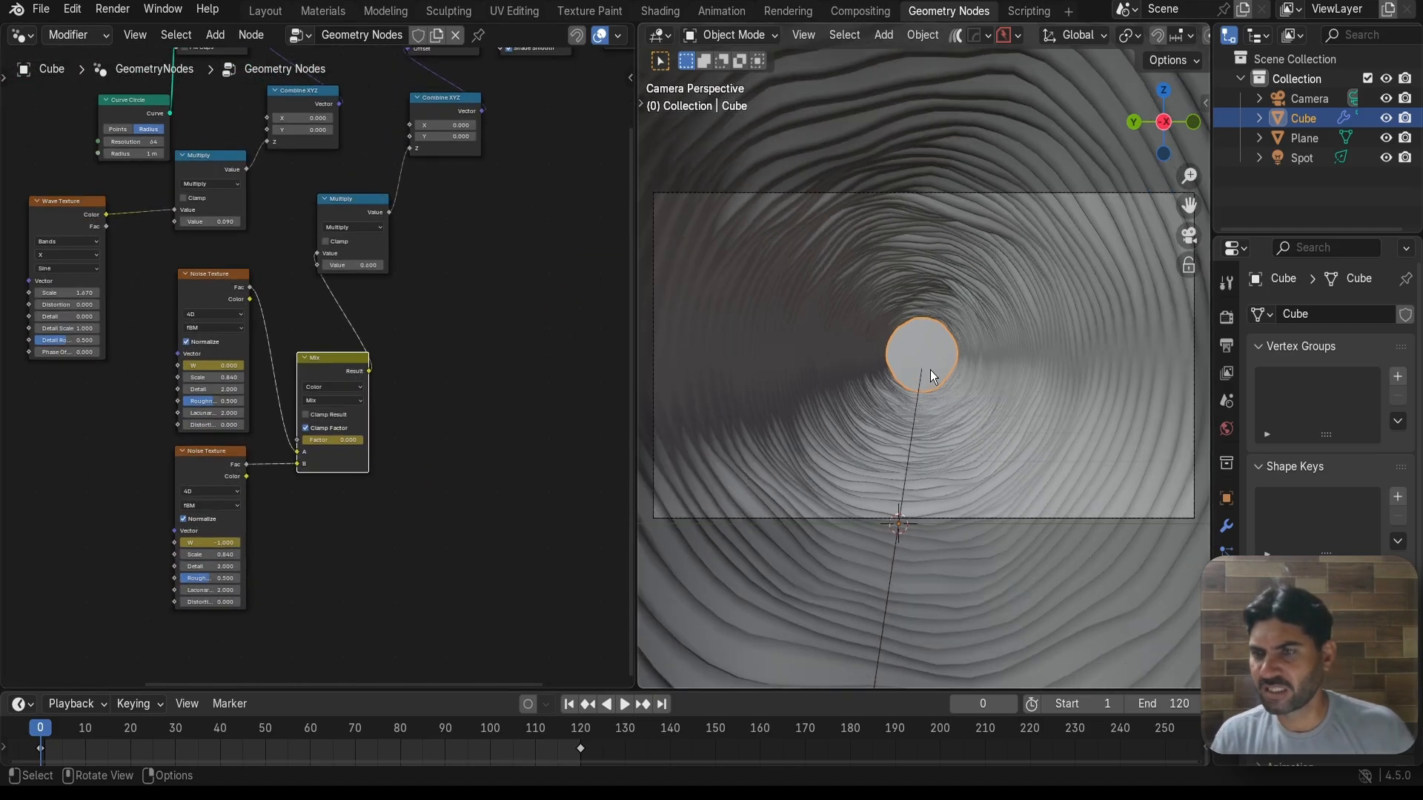
key(space)
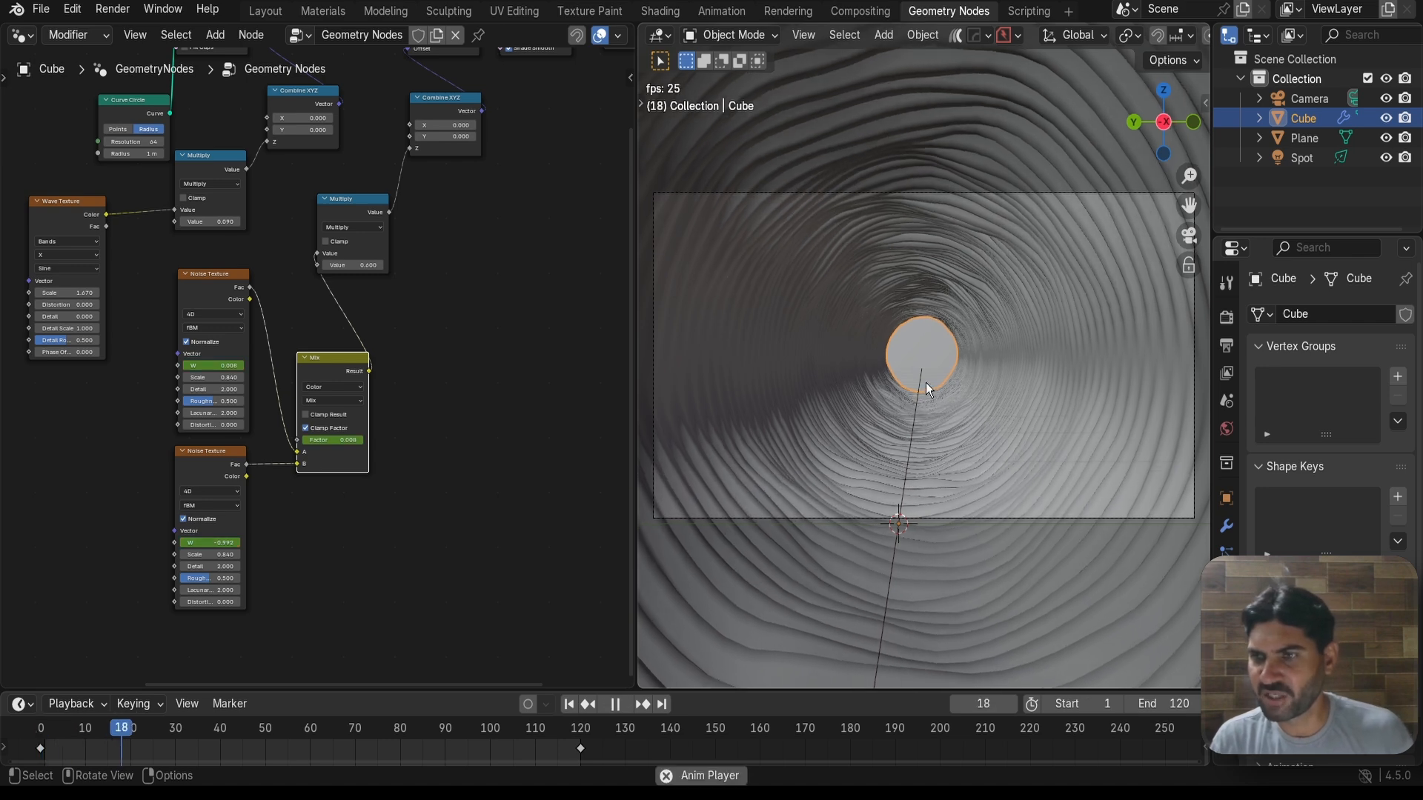
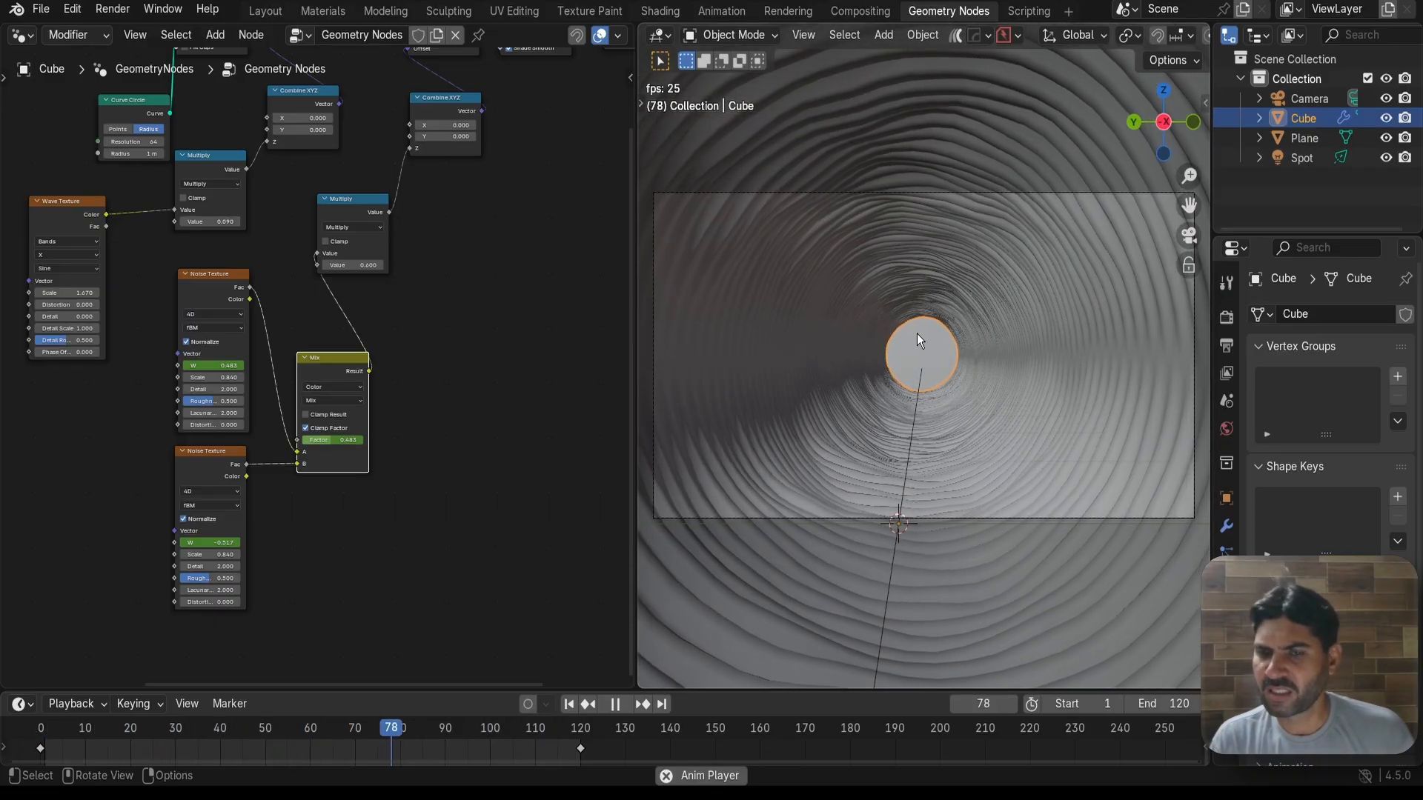
key(space)
scroll(917, 334, up, 2)
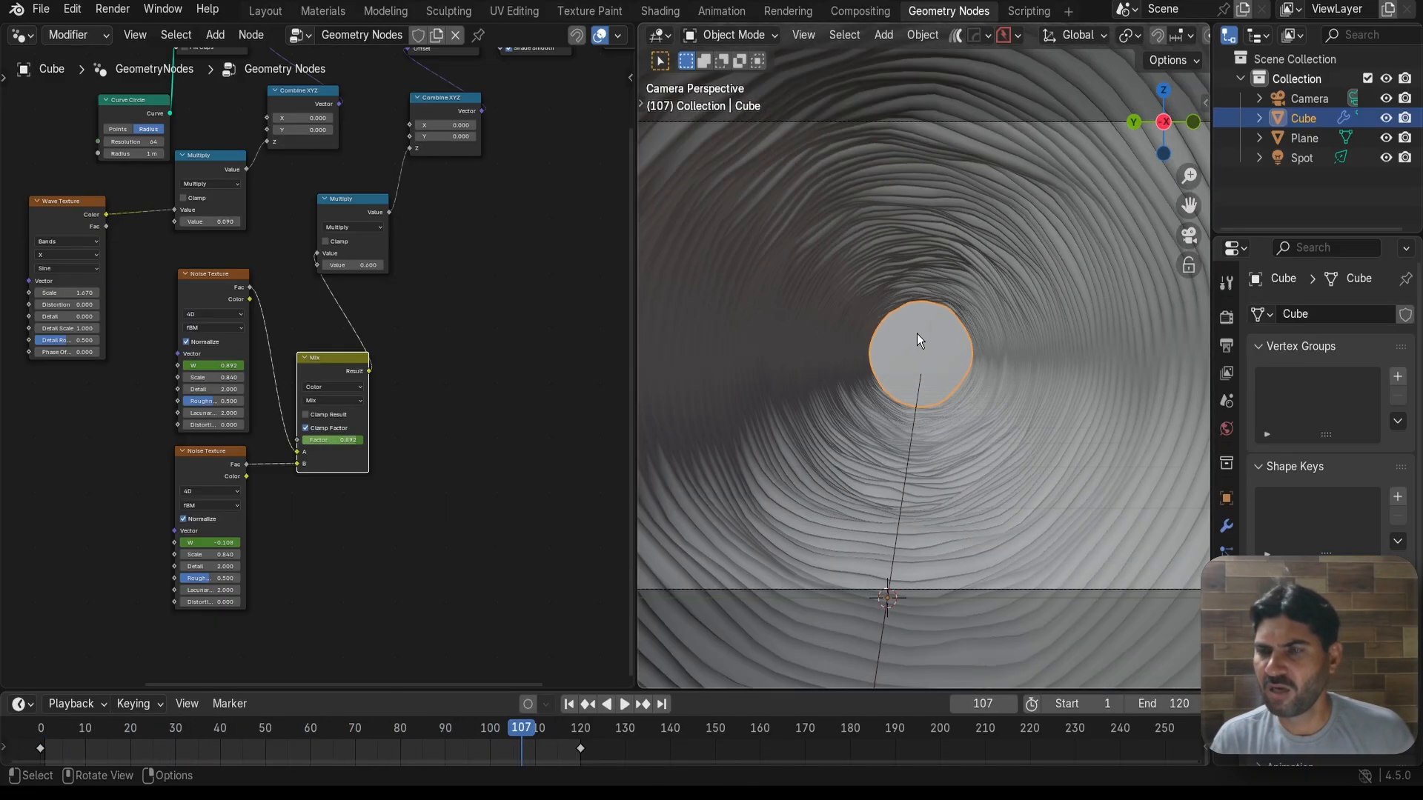
Switch to the Layout workspace and set the render engine to Cycles for the rendered camera view of the pipe
click(254, 14)
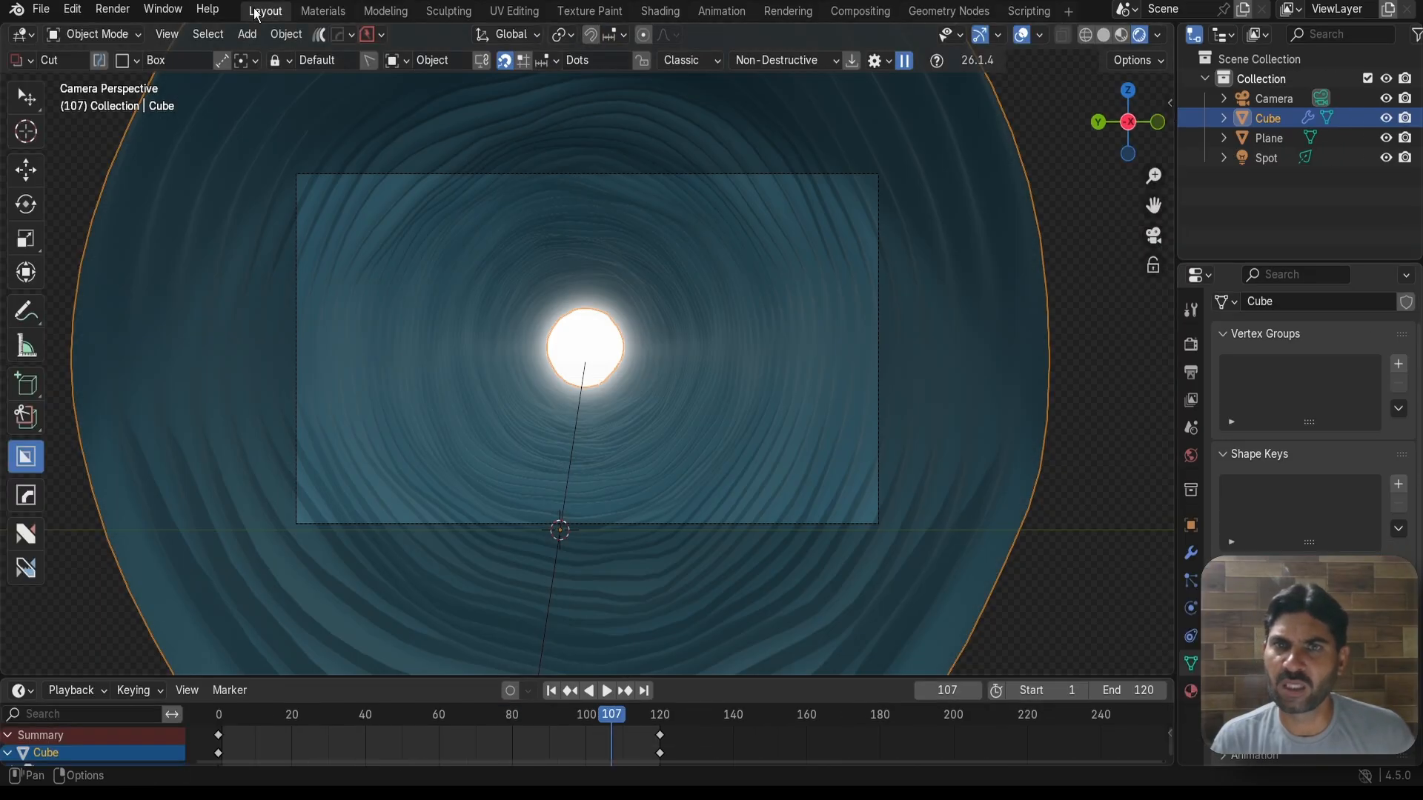
scroll(661, 260, up, 1)
scroll(713, 290, up, 1)
scroll(763, 288, up, 1)
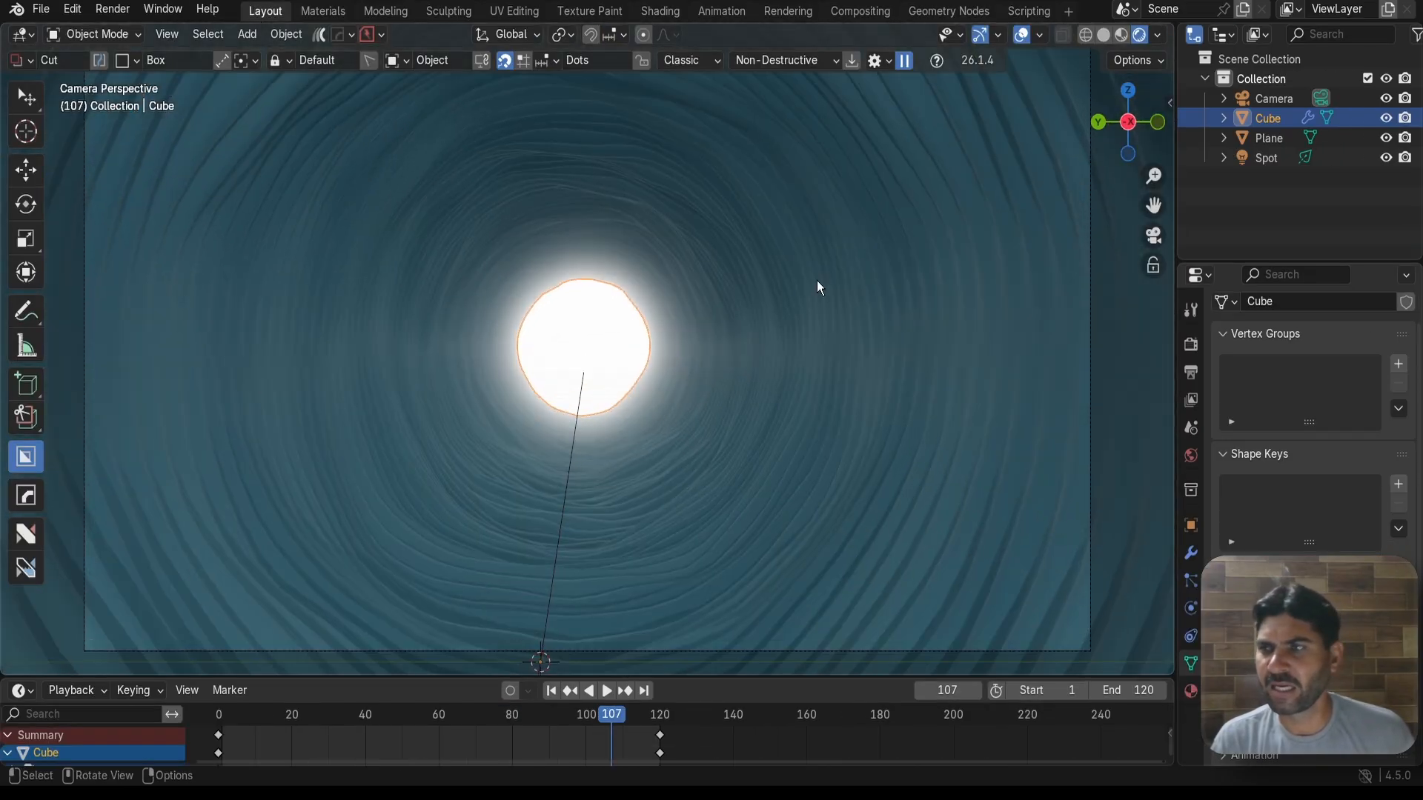
scroll(763, 303, down, 2)
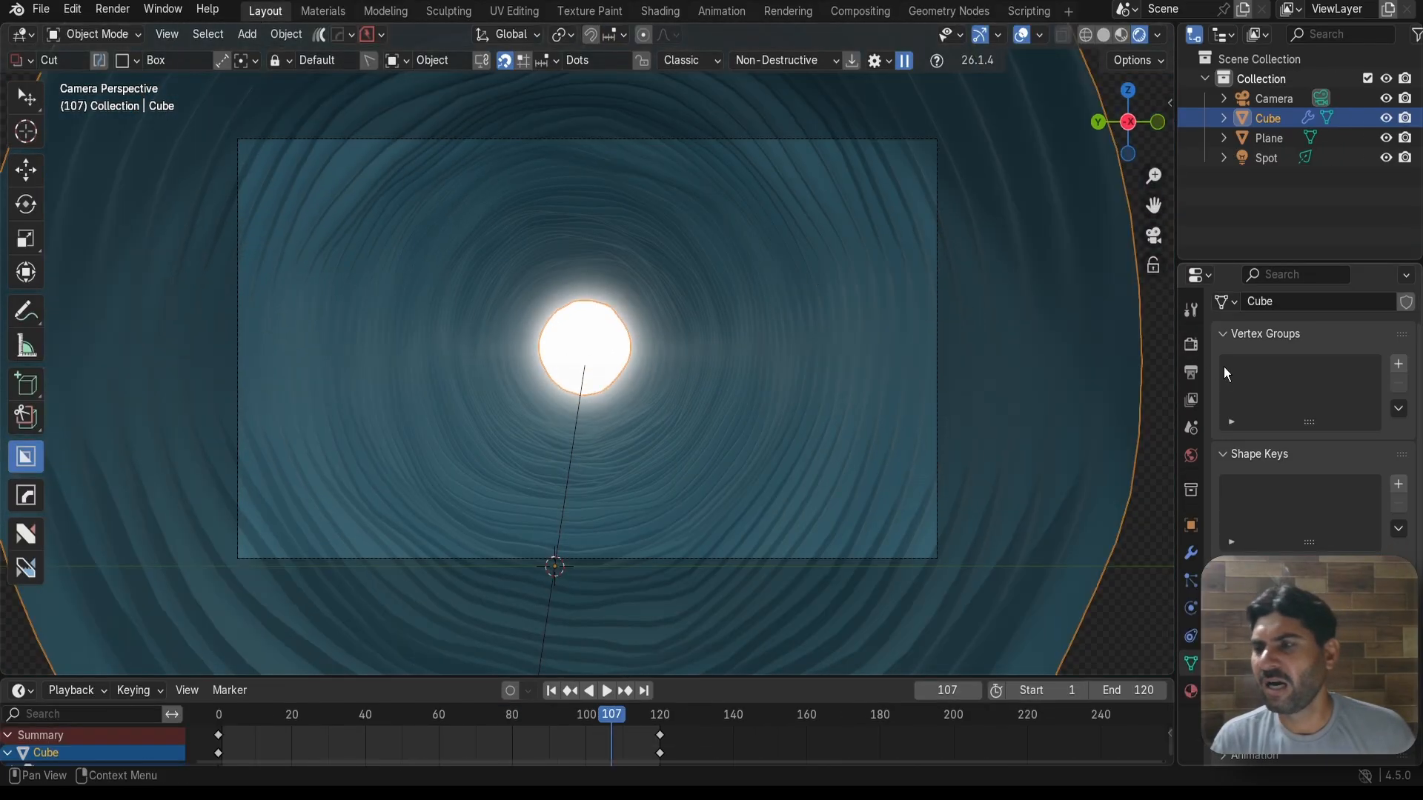
click(1190, 344)
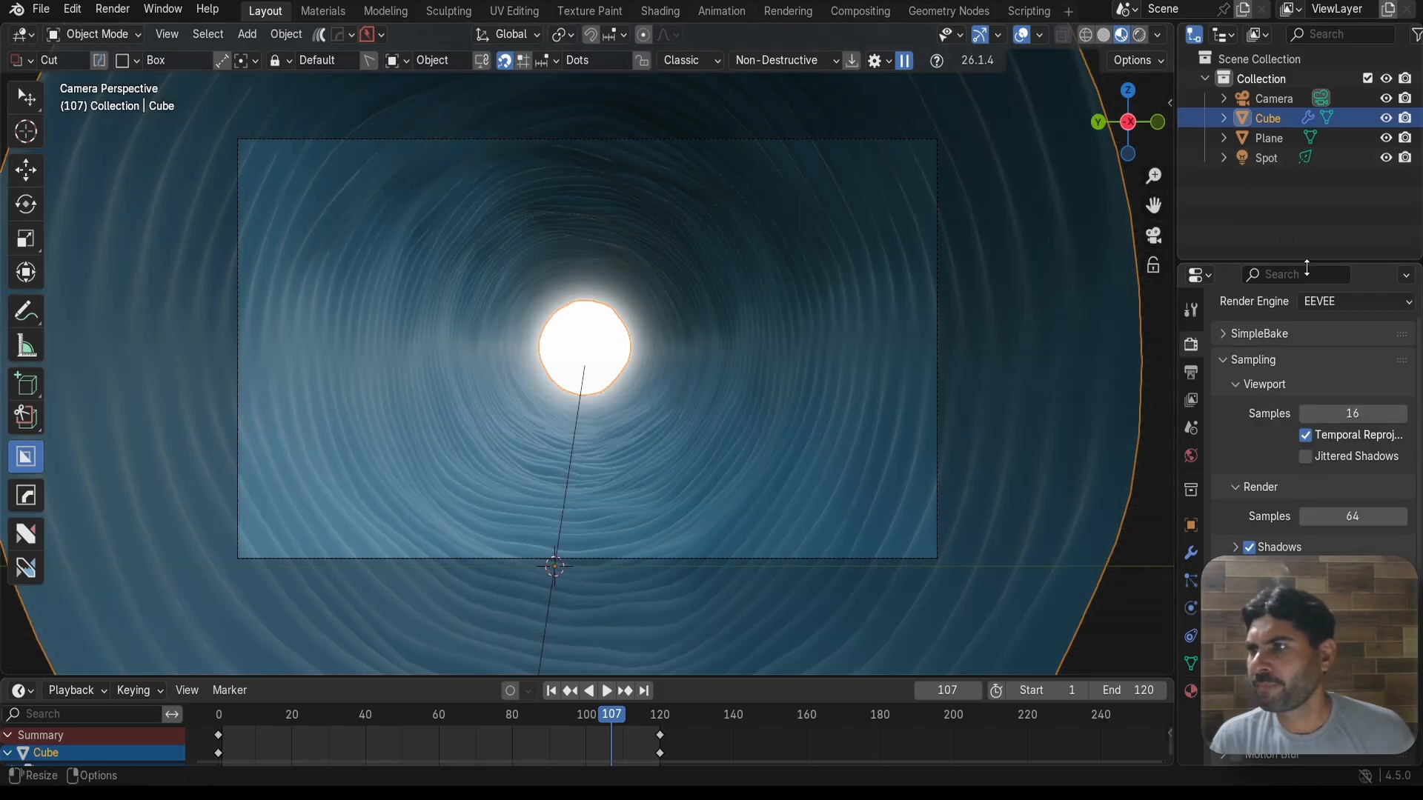
click(1322, 303)
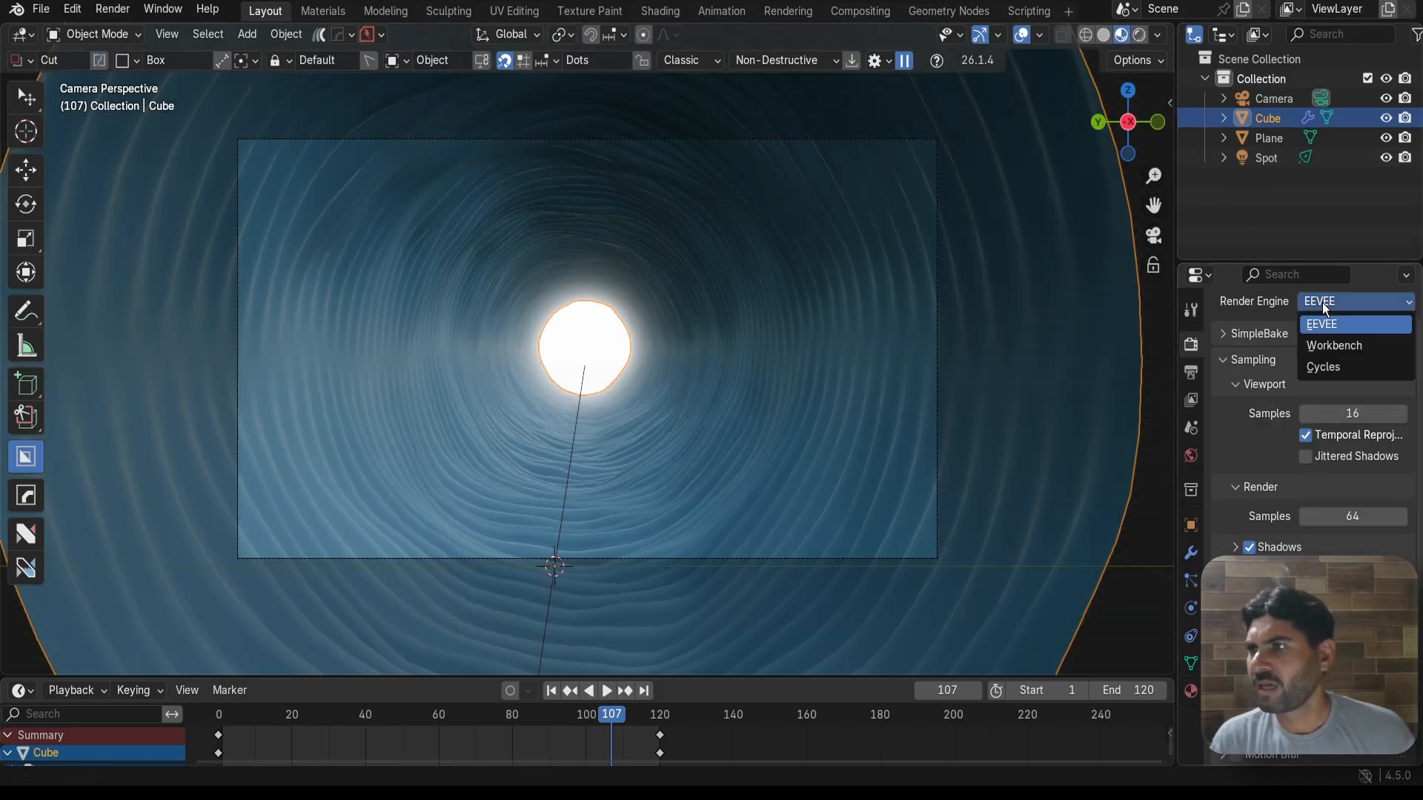
click(1334, 365)
scroll(913, 349, down, 1)
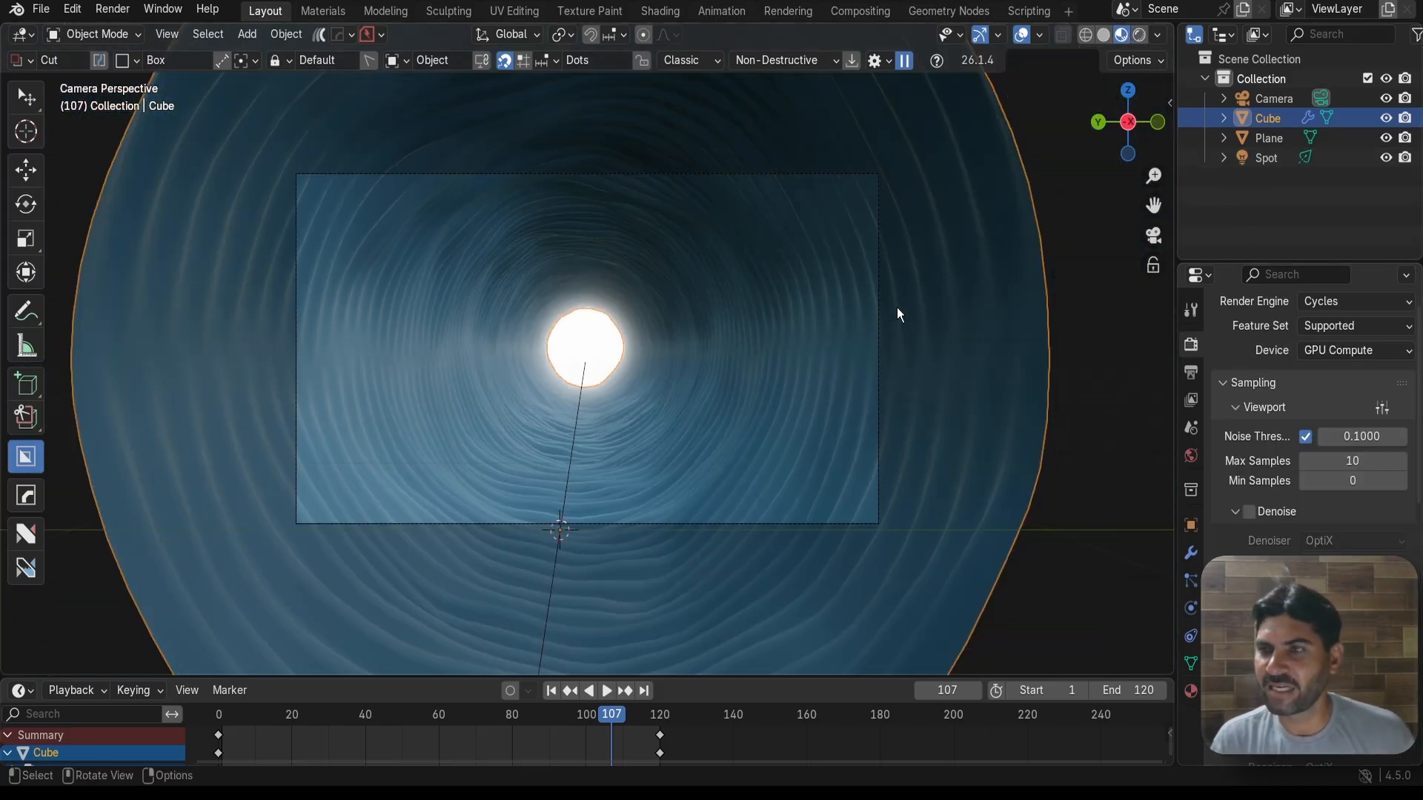
scroll(772, 339, up, 2)
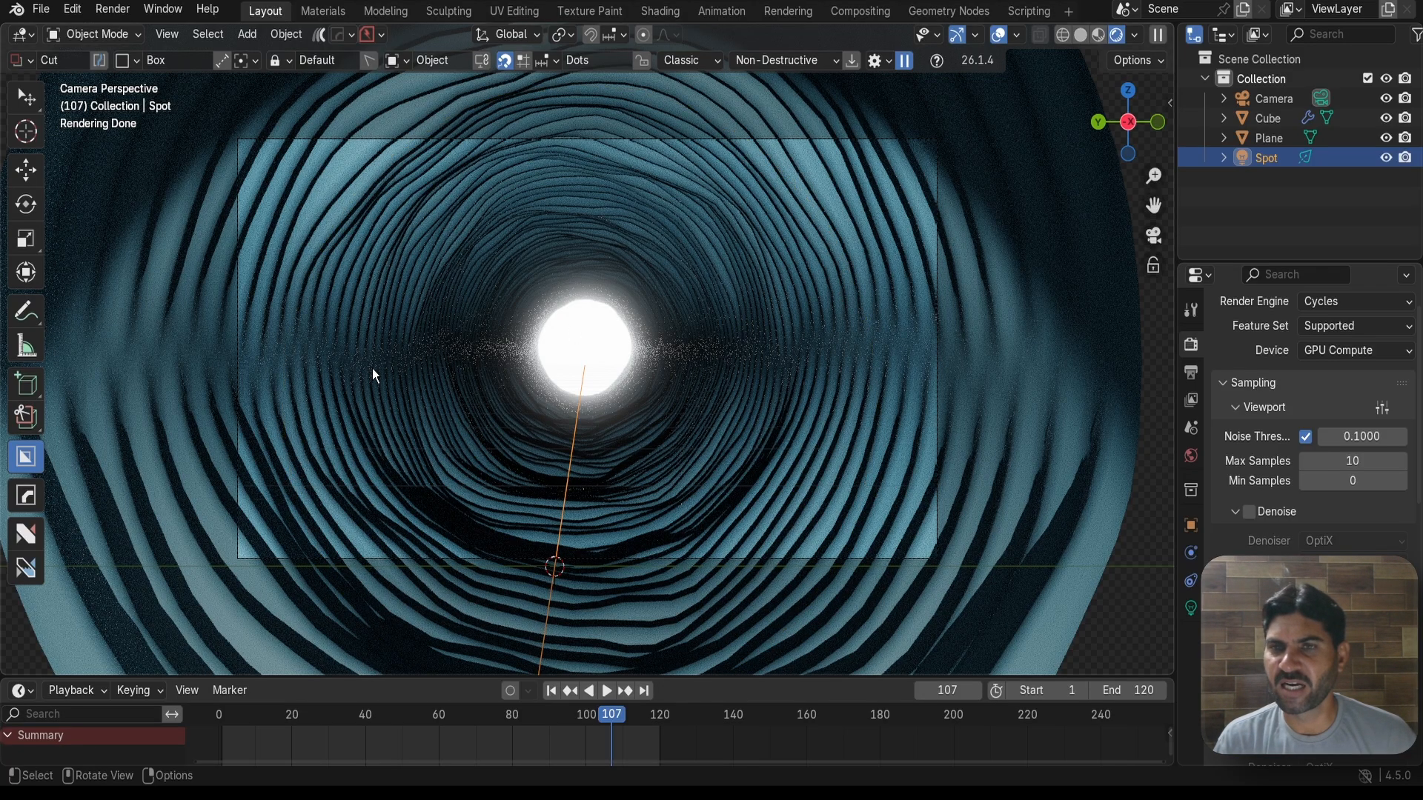
Enable Render Region in the output format settings, render frame 107, and inspect the rendered image
click(1189, 367)
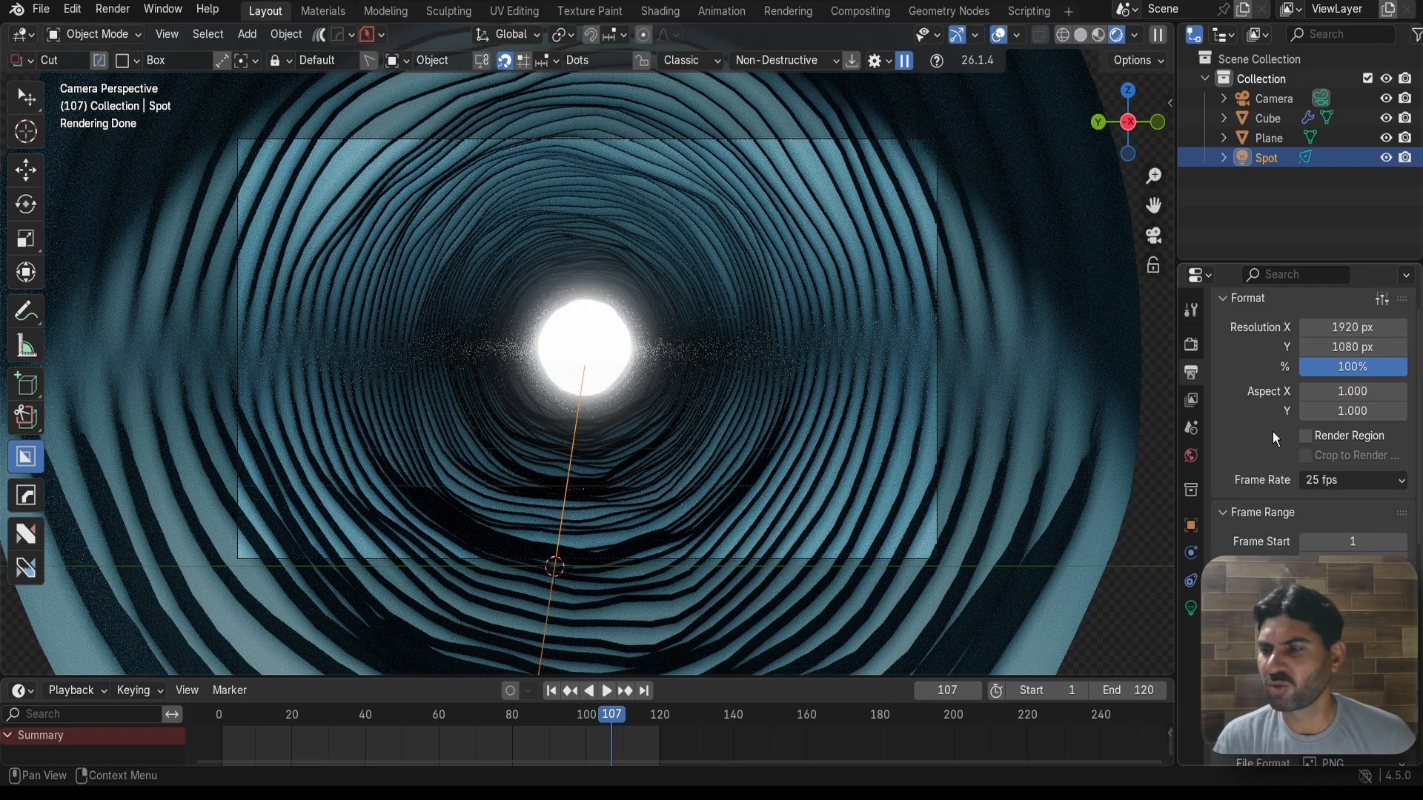
click(1306, 437)
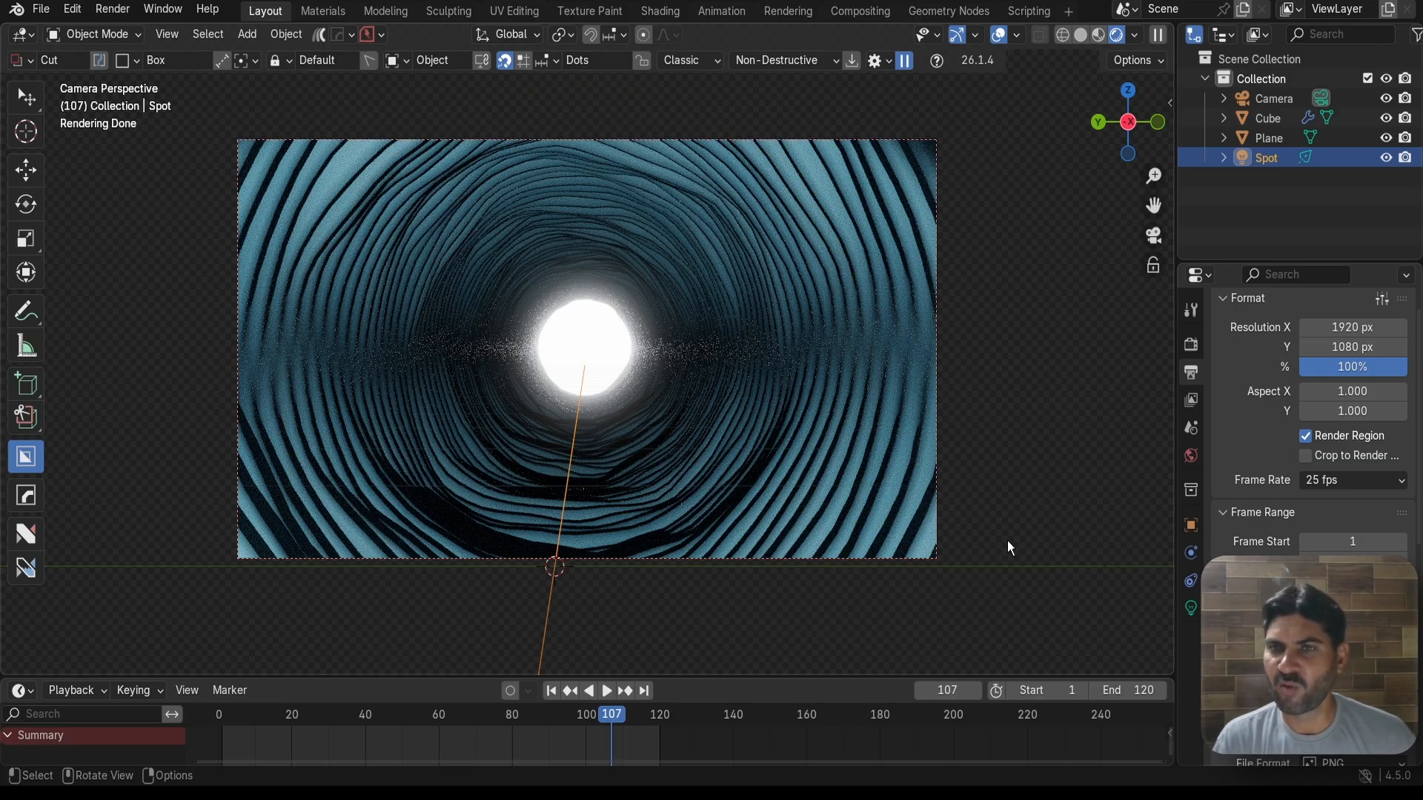
key(F12)
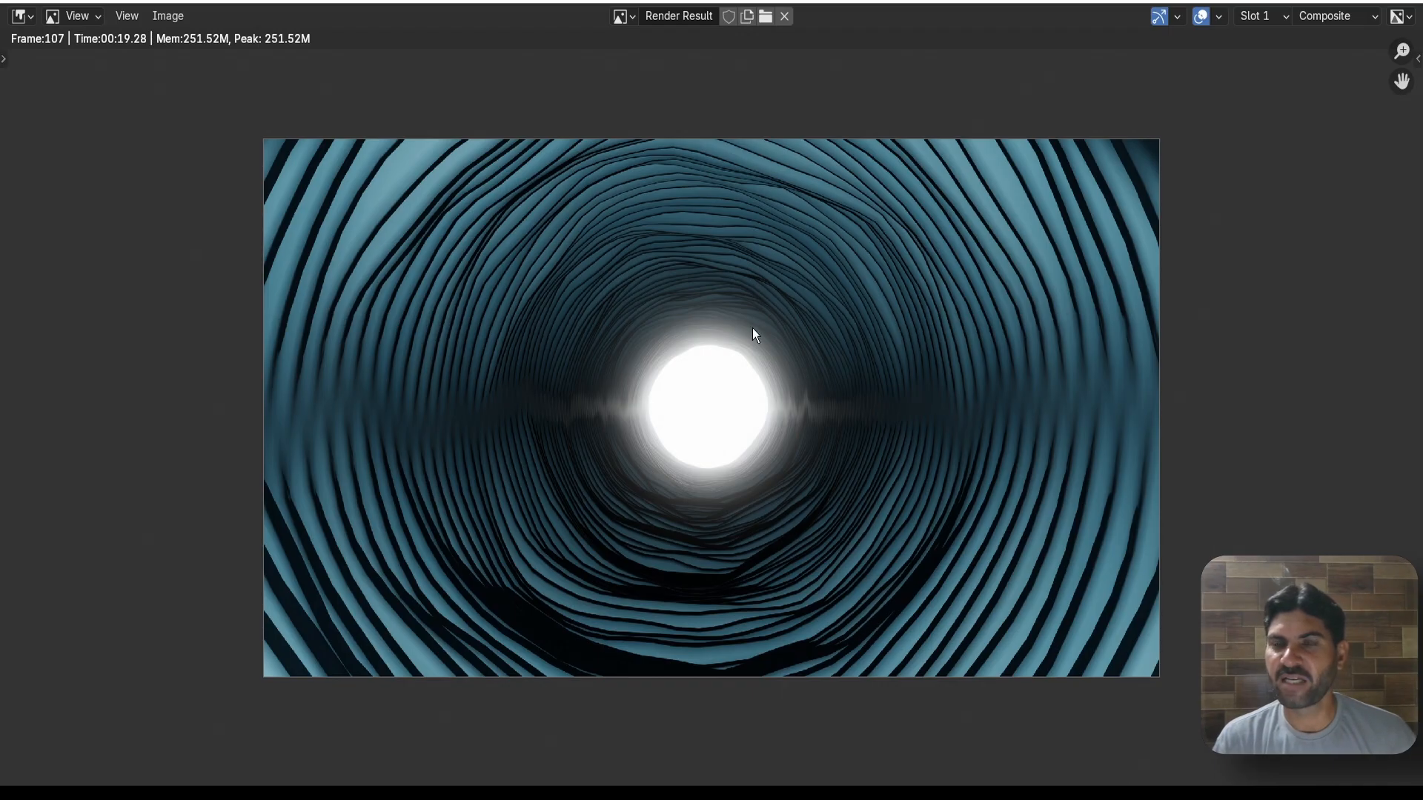
scroll(753, 329, up, 2)
scroll(772, 388, down, 1)
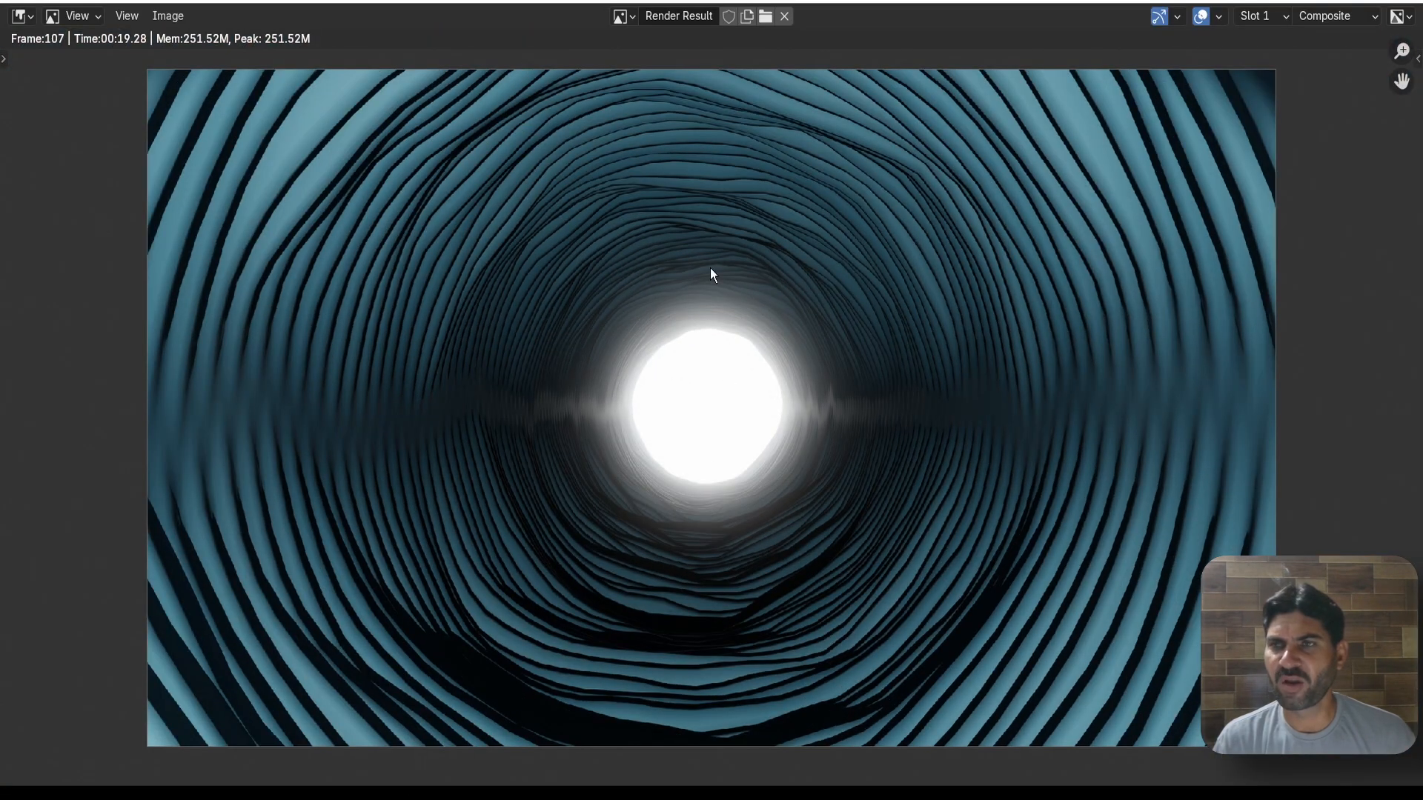
scroll(675, 398, down, 1)
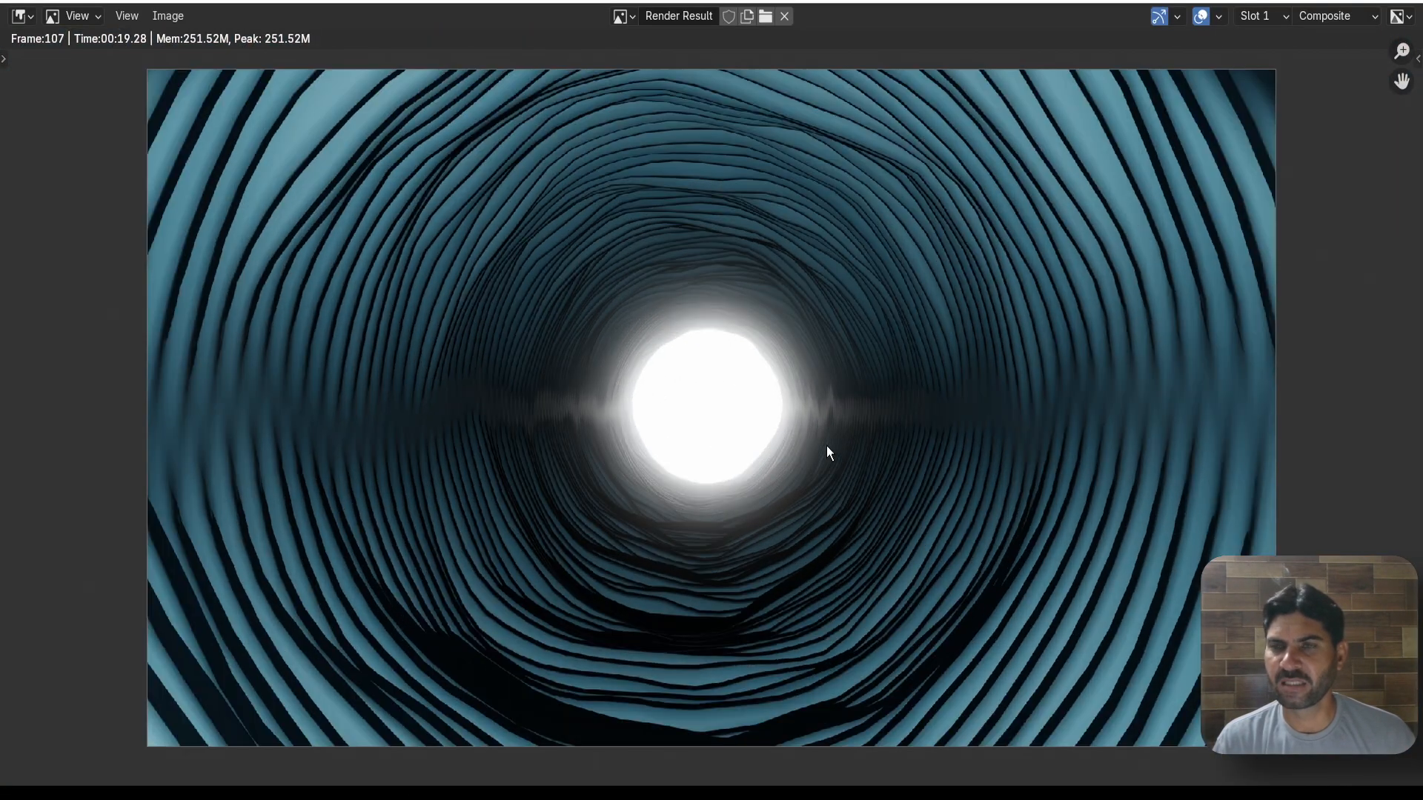